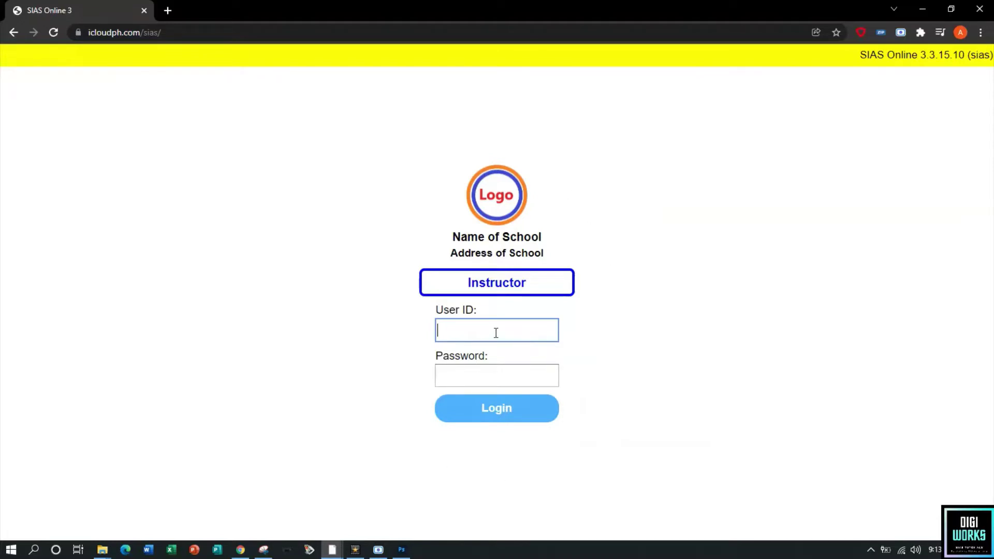
# Log in to the instructor account with the user ID and password
pyautogui.write('•••')
pyautogui.press('Tab')
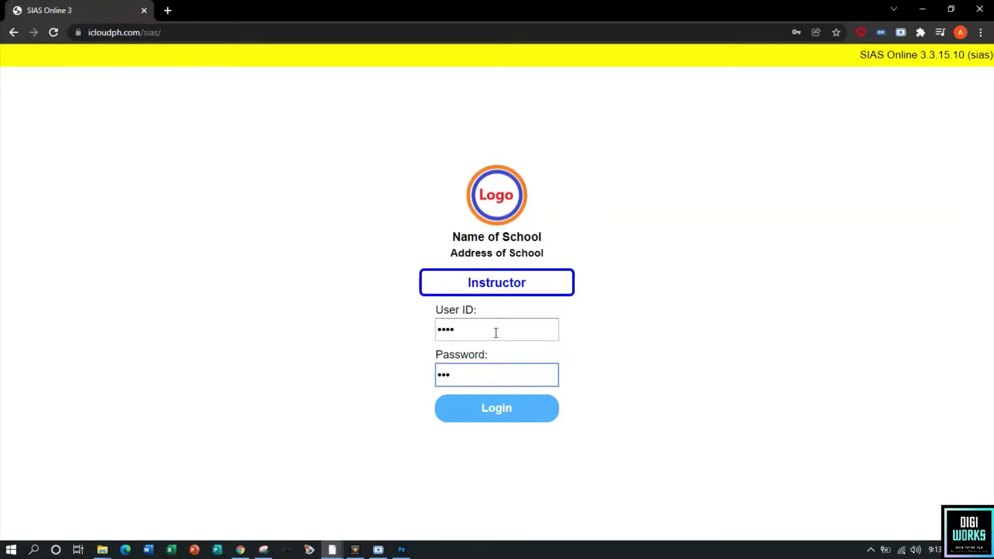
pyautogui.click(514, 409)
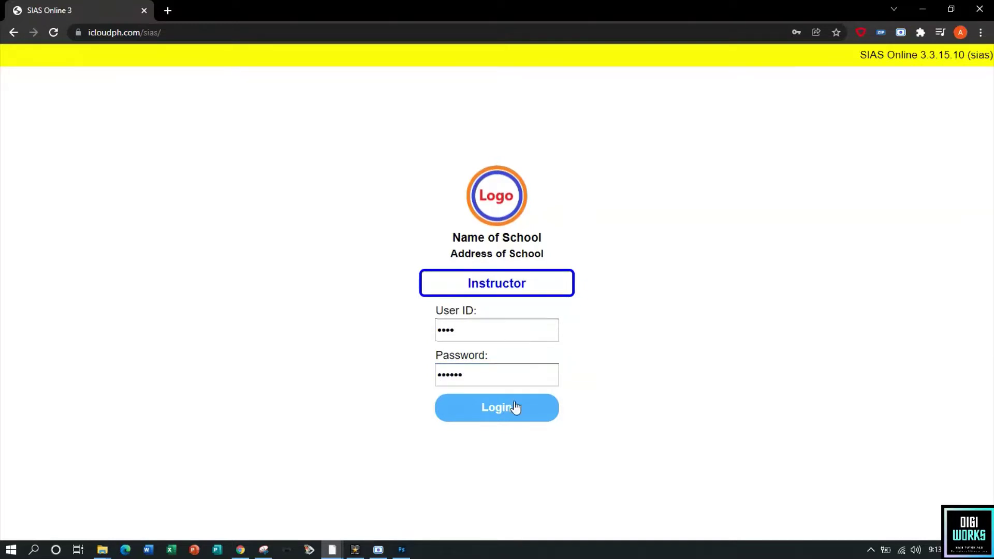
# Open the Test Bank from the instructor transactions
pyautogui.click(48, 63)
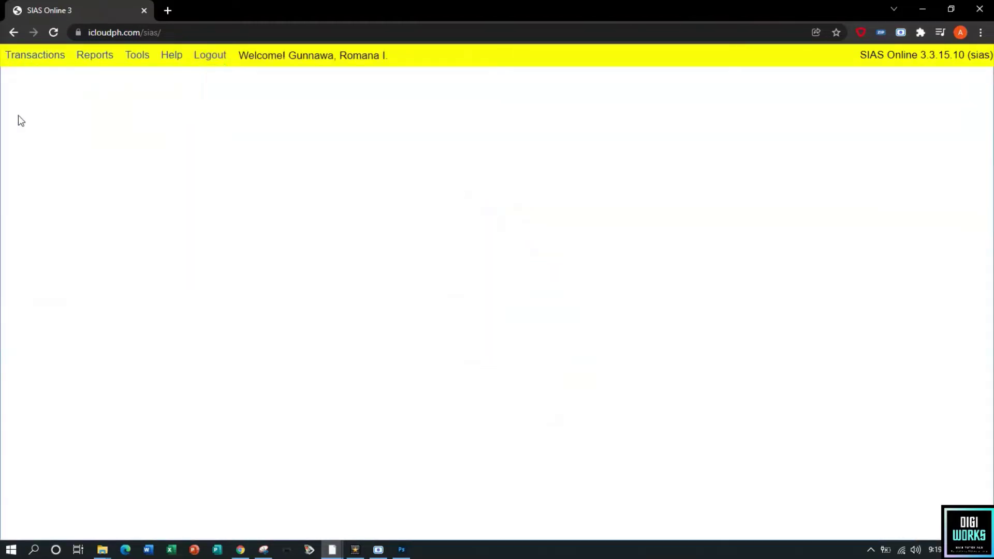
pyautogui.click(19, 61)
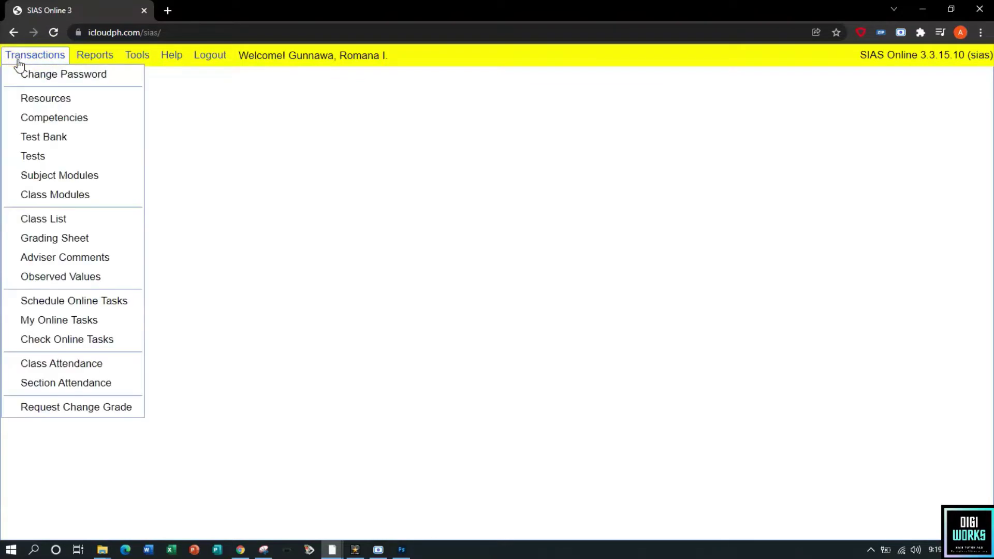
pyautogui.click(80, 140)
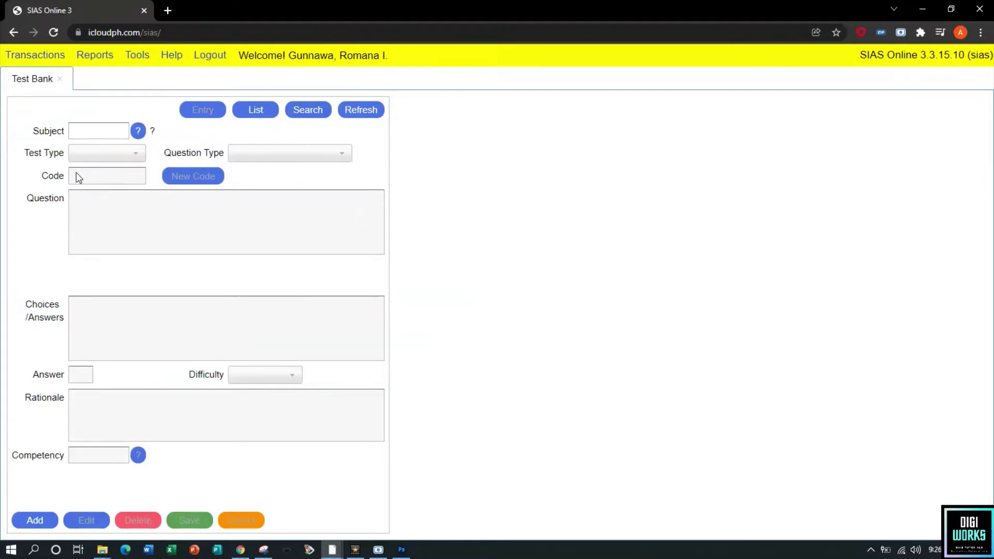
# Look up and select the subject ACCTG 1/2, Fundamentals of Accounting, and start a new test bank entry for it
pyautogui.click(91, 134)
pyautogui.click(137, 132)
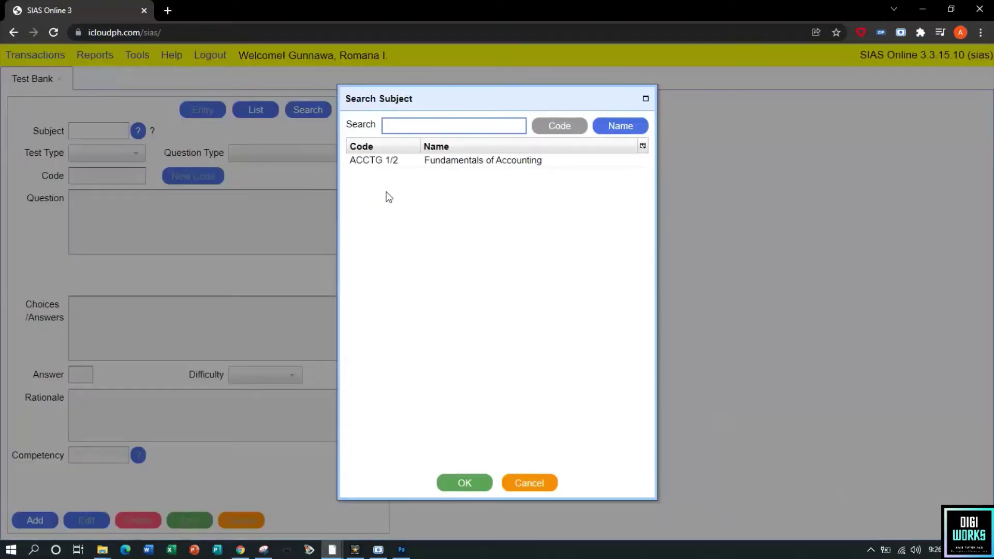
pyautogui.click(460, 166)
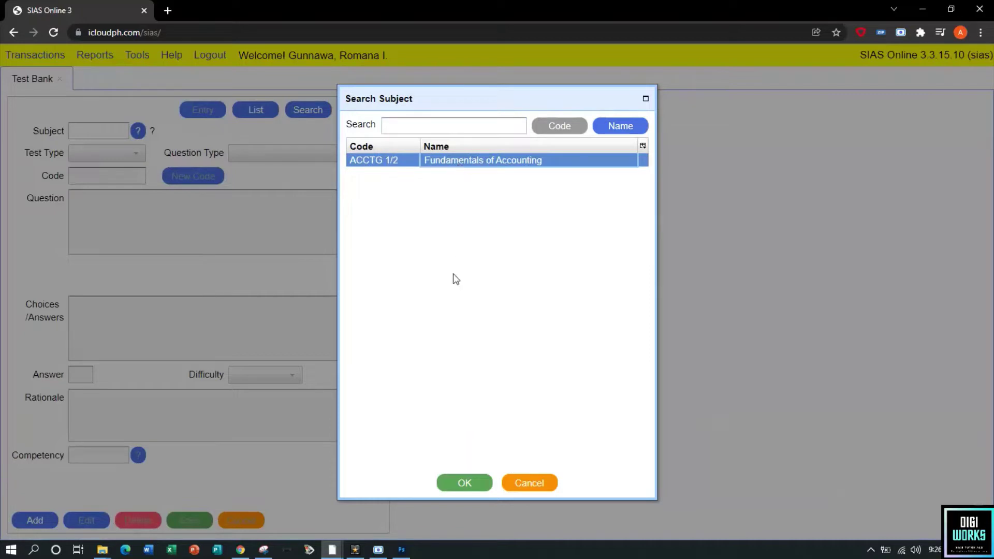
pyautogui.click(464, 483)
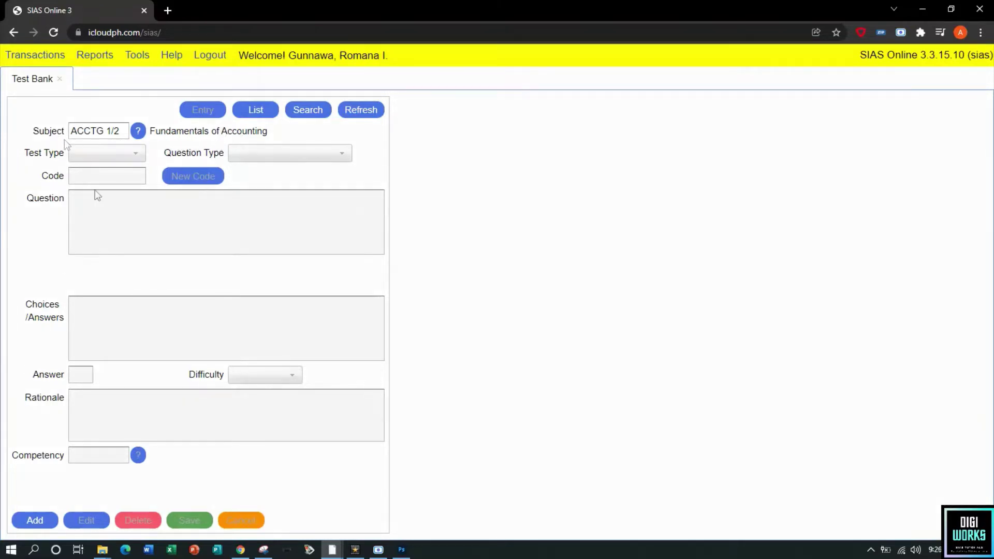
pyautogui.click(35, 520)
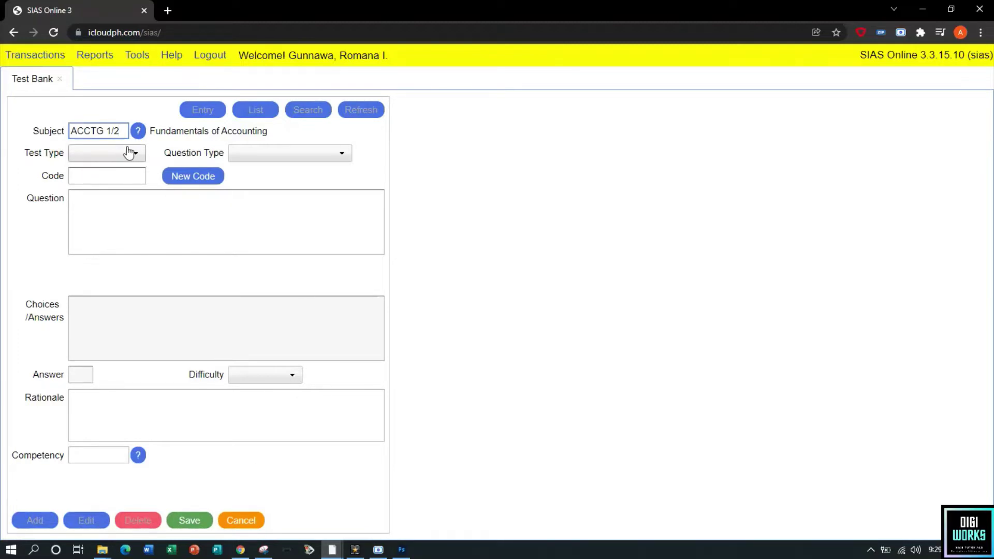
# Examine the fields of the new entry form, from test type and question type through question, rationale and competency
pyautogui.click(129, 152)
pyautogui.click(226, 153)
pyautogui.click(250, 154)
pyautogui.click(121, 184)
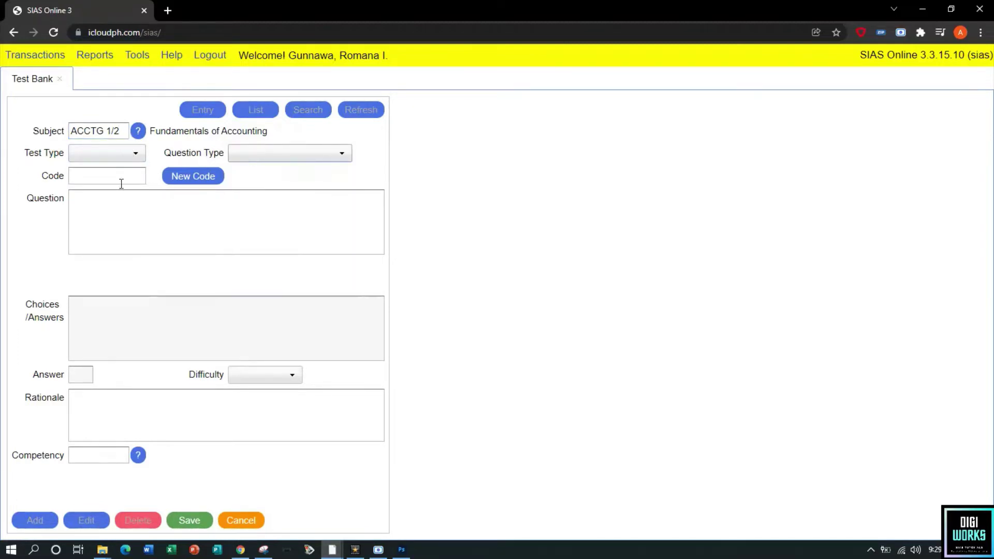
pyautogui.click(118, 216)
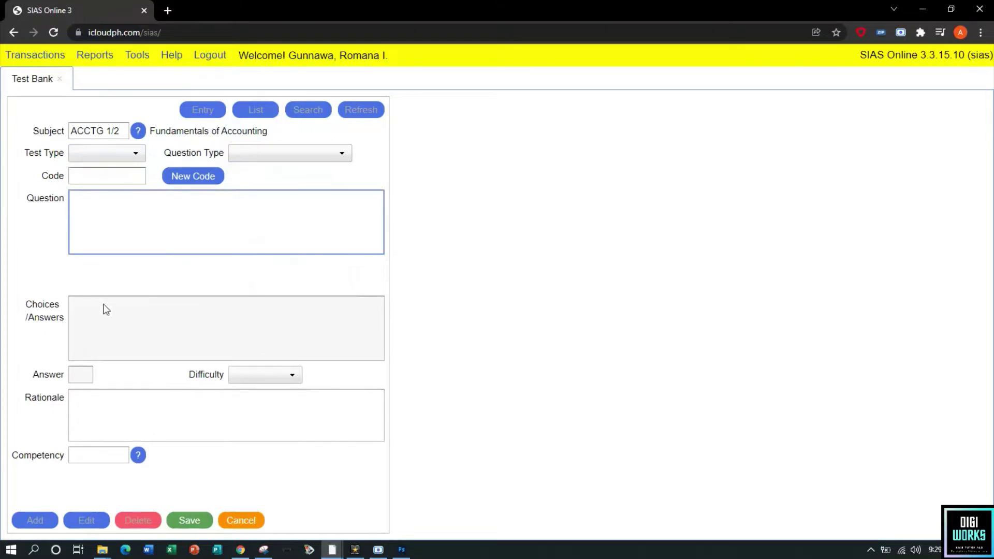
pyautogui.click(98, 396)
pyautogui.click(91, 458)
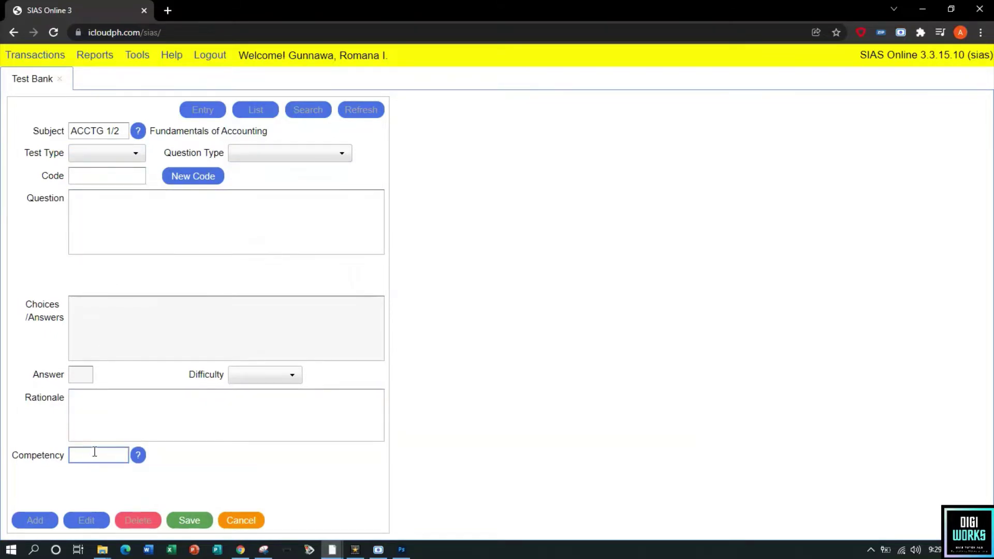
pyautogui.click(125, 420)
# Leave the test type blank, set the question type to Instruction and enter the code INS1
pyautogui.click(77, 154)
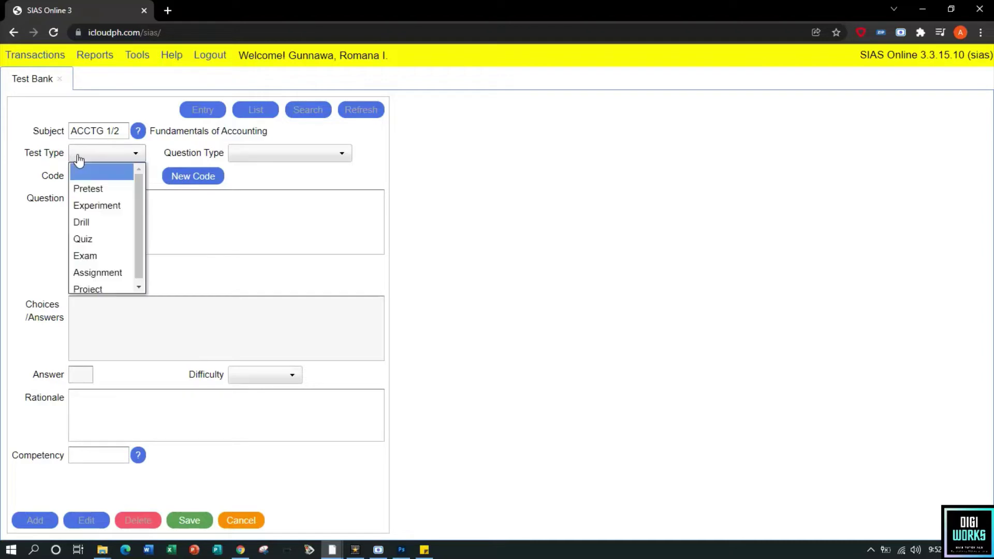
pyautogui.click(98, 174)
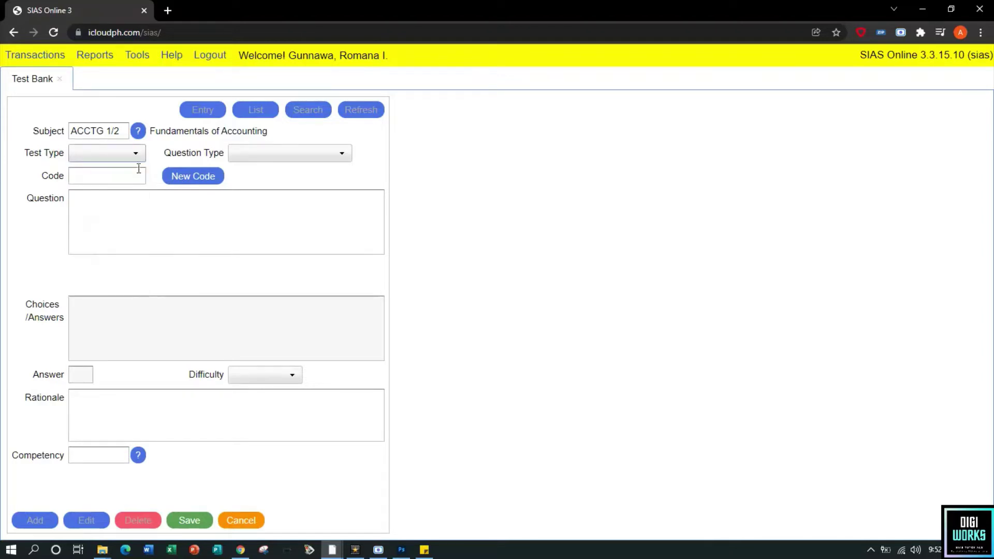
pyautogui.click(287, 154)
pyautogui.click(275, 188)
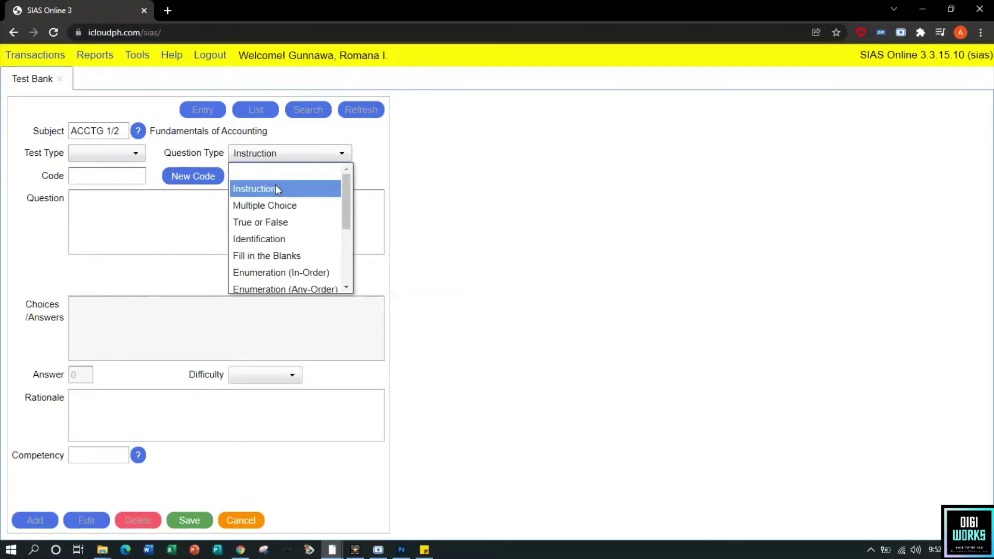
pyautogui.click(109, 179)
pyautogui.write('INS 1')
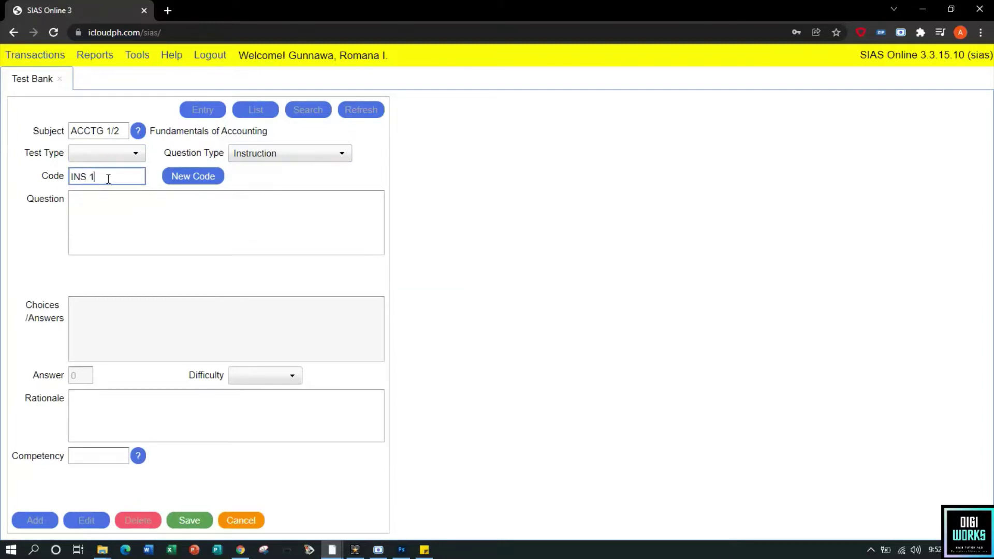
# Enter the question text "MULTIPLE CHOICE: SELECT THE LETTER OF THE CORRECT ANSWER" and save the entry
pyautogui.click(86, 212)
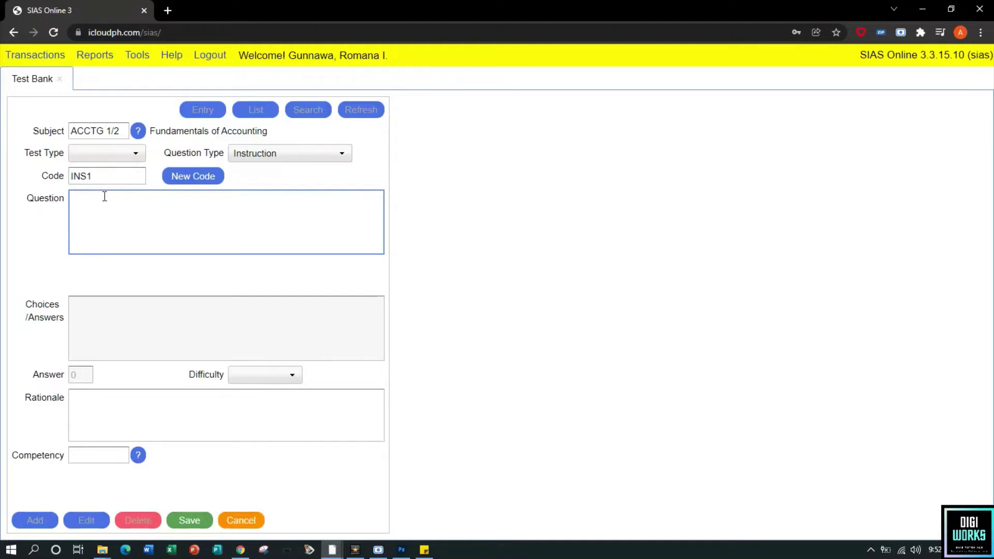
pyautogui.write('MULTIPLE CHOICE: SELECT THE LETTER OF THE CORRECT ANSWER')
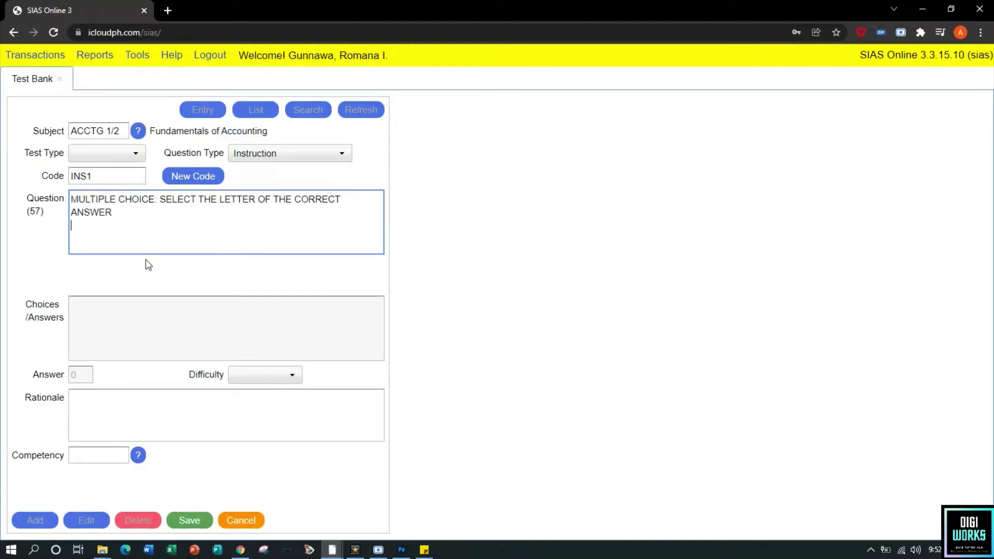
pyautogui.click(190, 519)
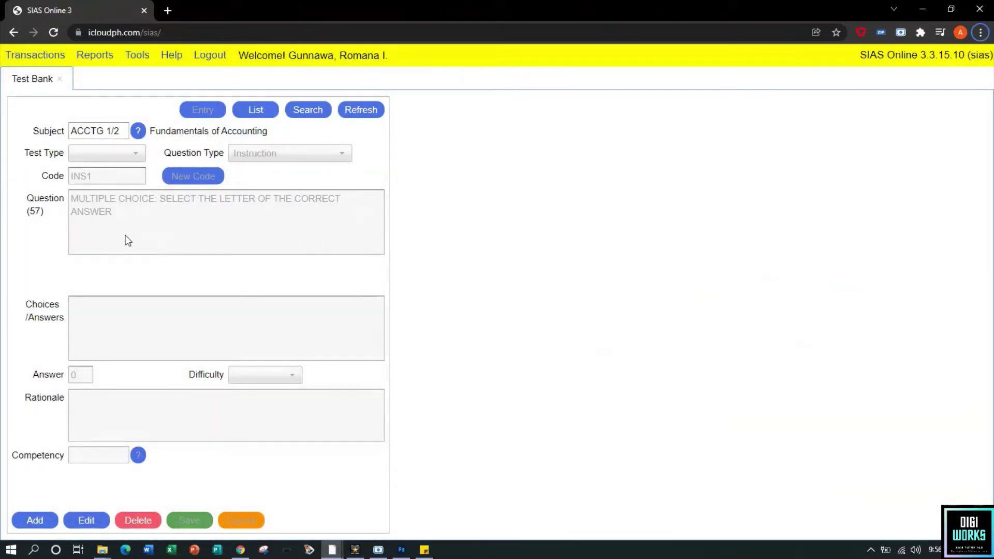
# Add another Instruction entry for the same subject with the code INS2
pyautogui.click(41, 522)
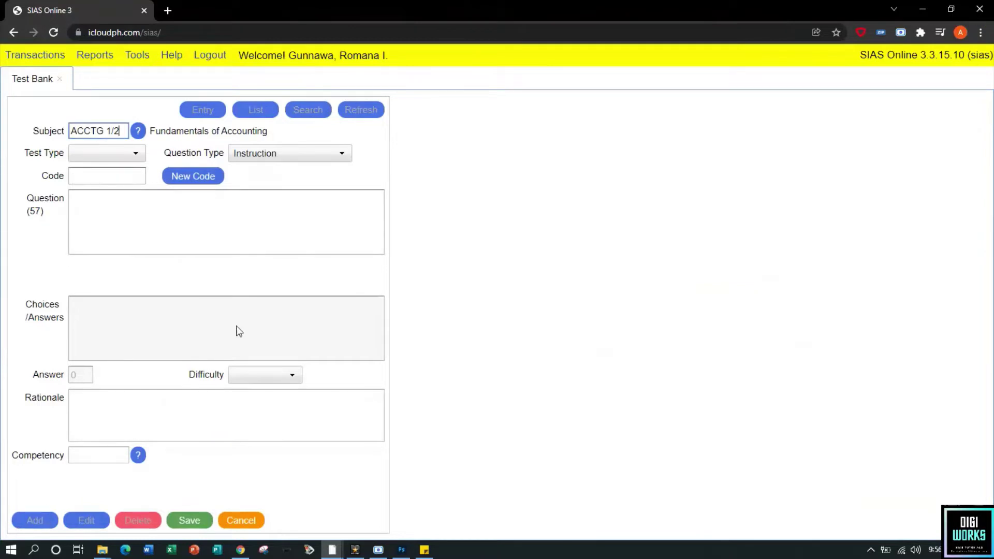
pyautogui.click(124, 177)
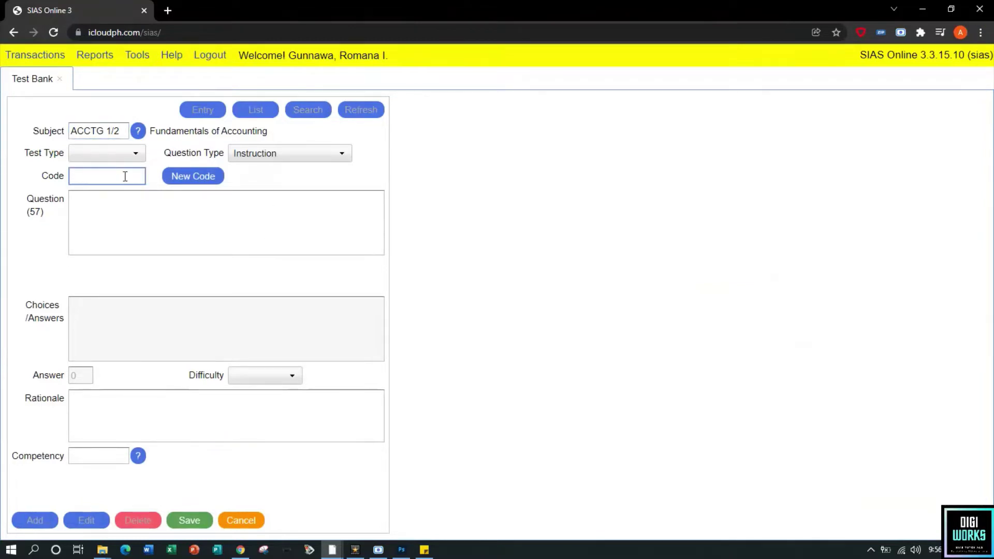
pyautogui.write('INS2')
# Copy the full TRUE OR FALSE instruction from the sticky note into the INS2 question text and save the entry
pyautogui.click(123, 198)
pyautogui.click(424, 549)
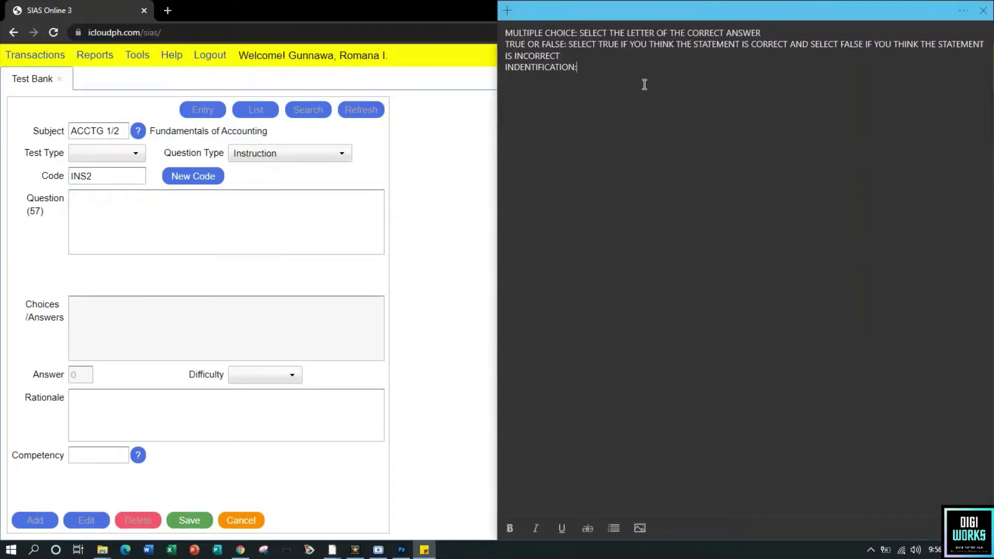
pyautogui.moveTo(561, 56); pyautogui.dragTo(507, 49)
pyautogui.hotkey('ctrl', 'c')
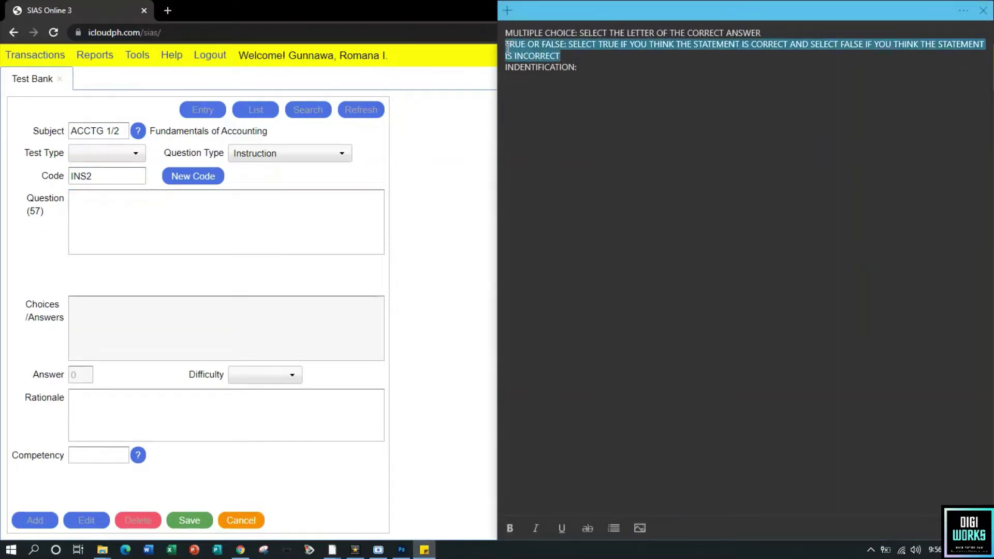
pyautogui.click(291, 191)
pyautogui.hotkey('ctrl', 'v')
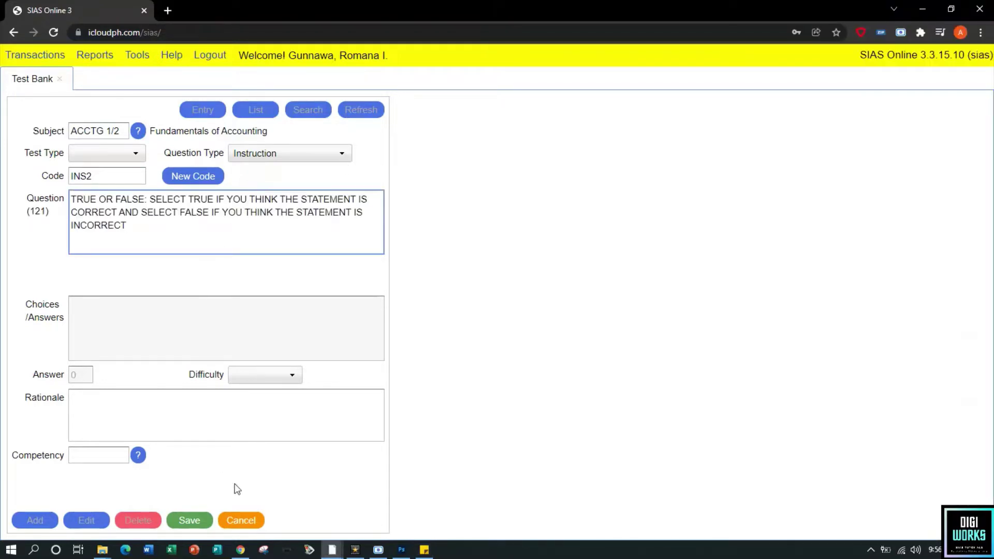
pyautogui.click(198, 521)
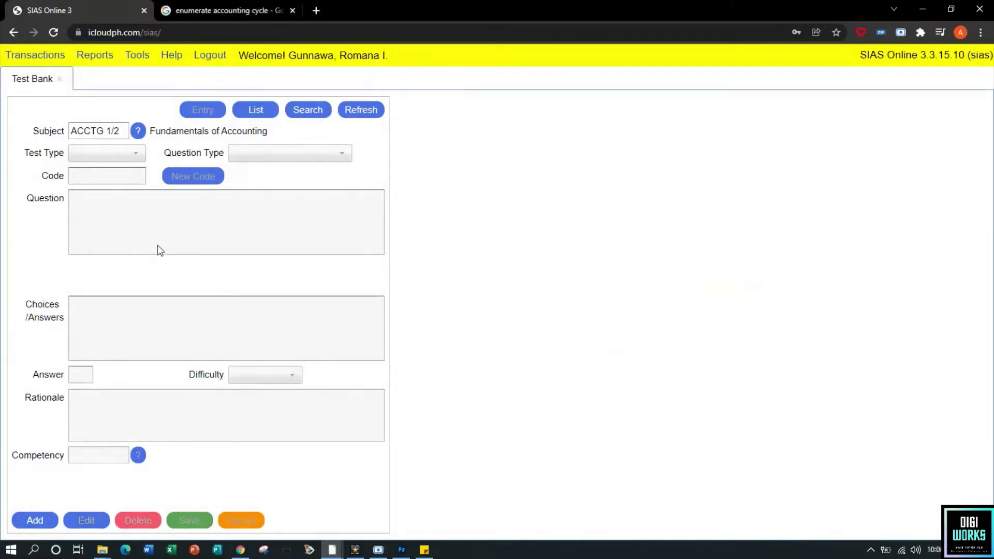
# Add a new entry with the question type Instruction and the code INS3
pyautogui.click(51, 520)
pyautogui.click(243, 154)
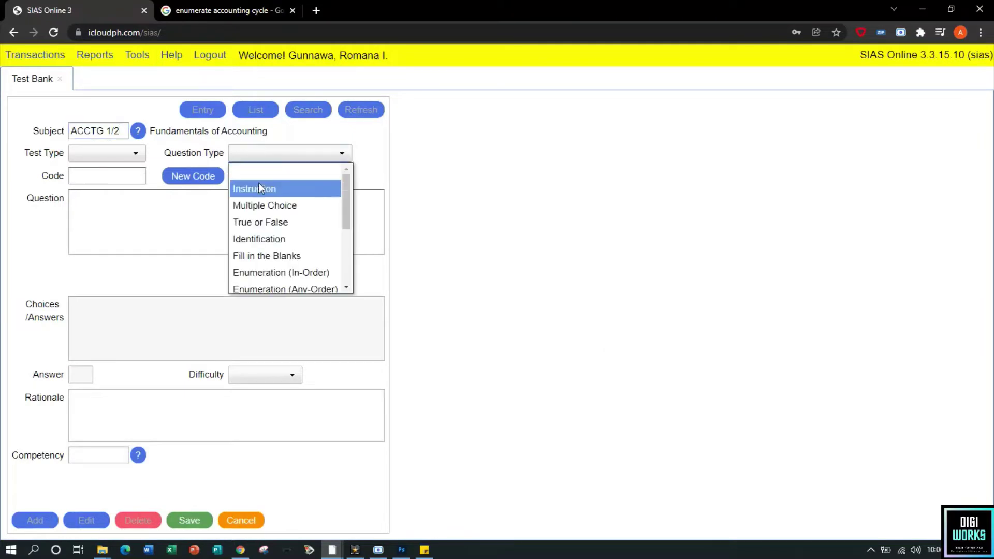
pyautogui.click(259, 185)
pyautogui.click(105, 178)
pyautogui.write('INS')
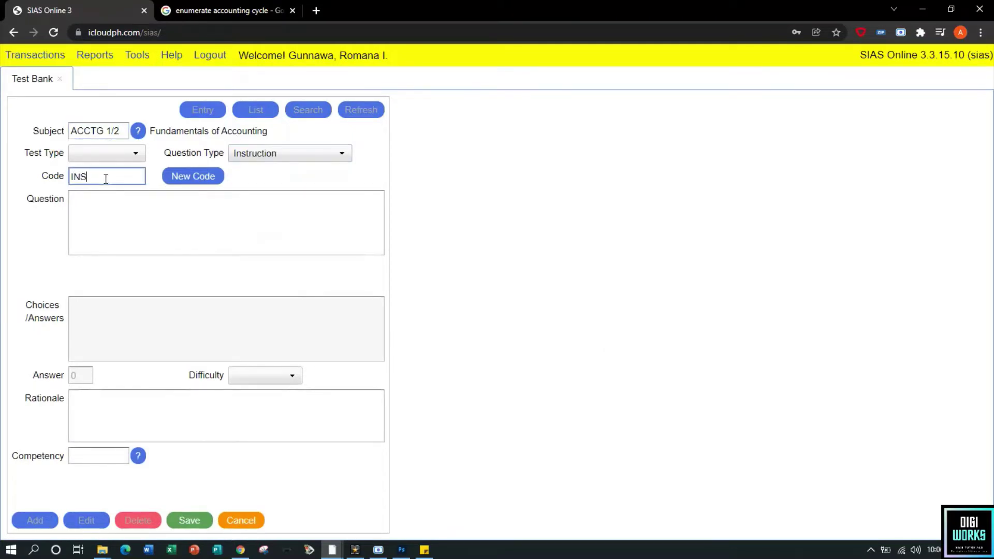
pyautogui.write('3')
# Enter the question text "INDENTIFICATION: IDENTIFY THE CORRECT ANSWER" and save the entry
pyautogui.click(108, 204)
pyautogui.write('INDENTIFICATION:  IDENTIFY THE CORRECT ANSWER')
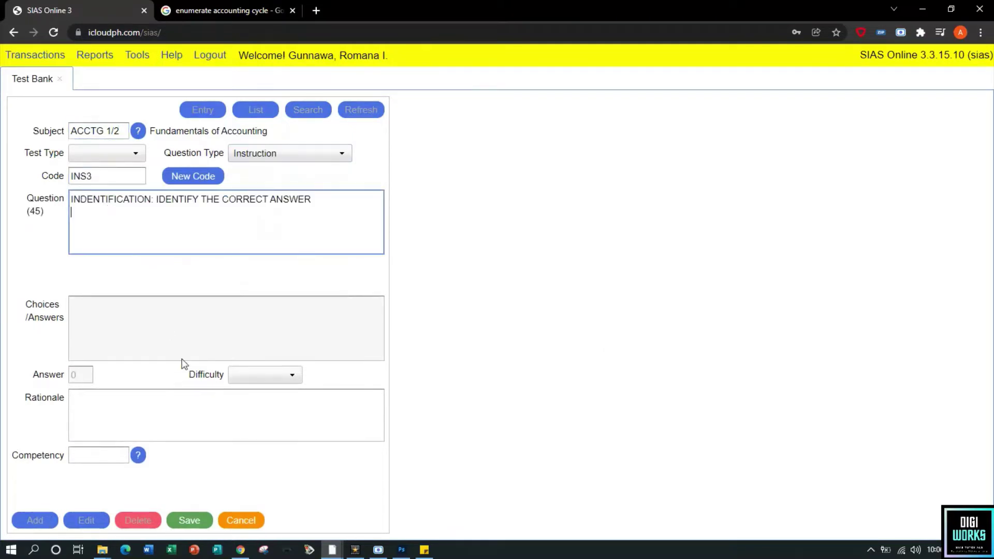
pyautogui.click(185, 517)
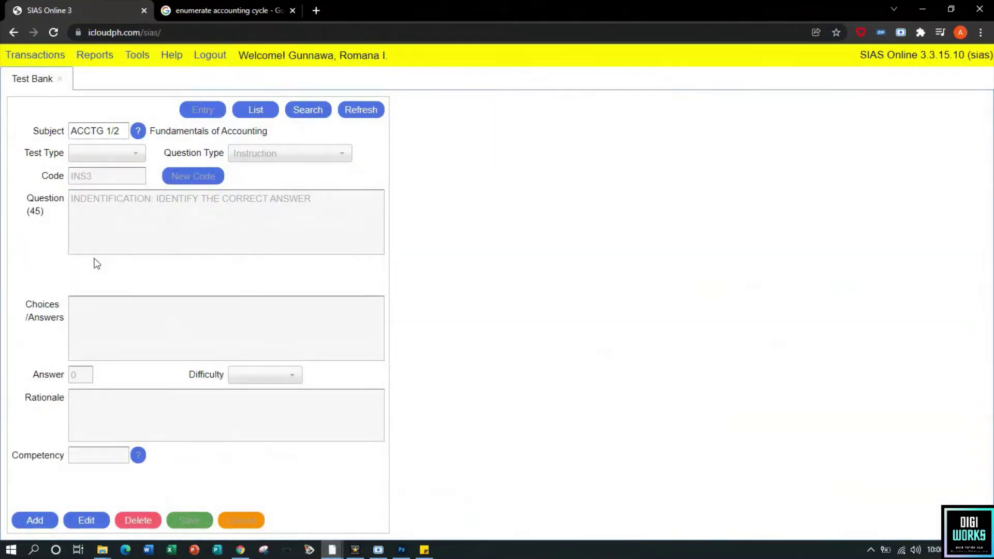
# Add a new entry, keeping the question type Instruction, and enter the code INS4
pyautogui.click(35, 520)
pyautogui.click(294, 160)
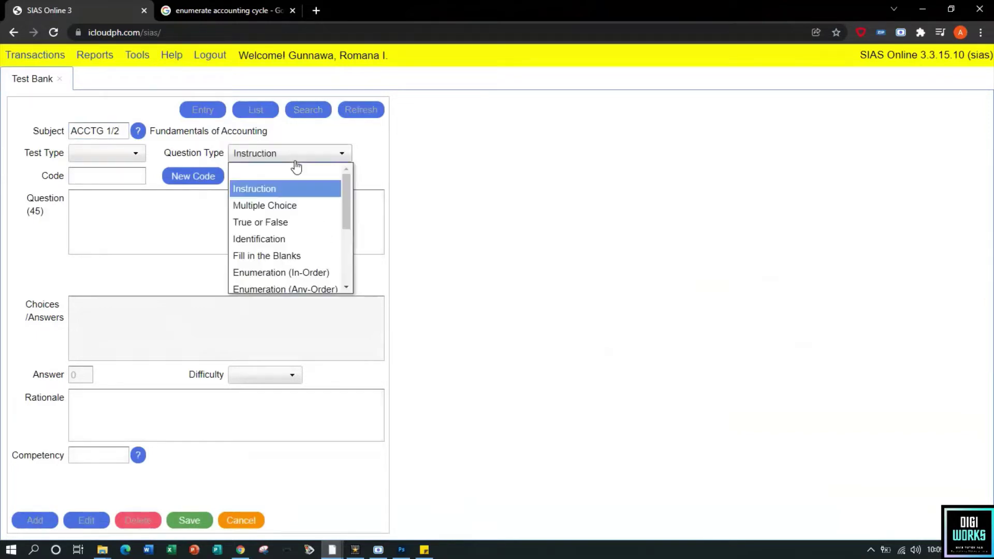
pyautogui.click(295, 160)
pyautogui.click(296, 167)
pyautogui.click(282, 184)
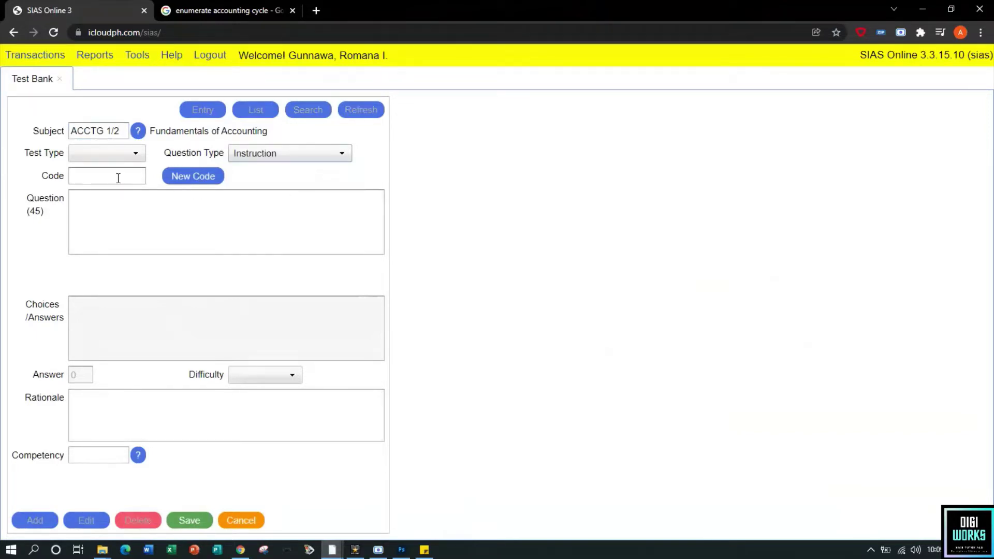
pyautogui.click(109, 176)
pyautogui.write('INS4')
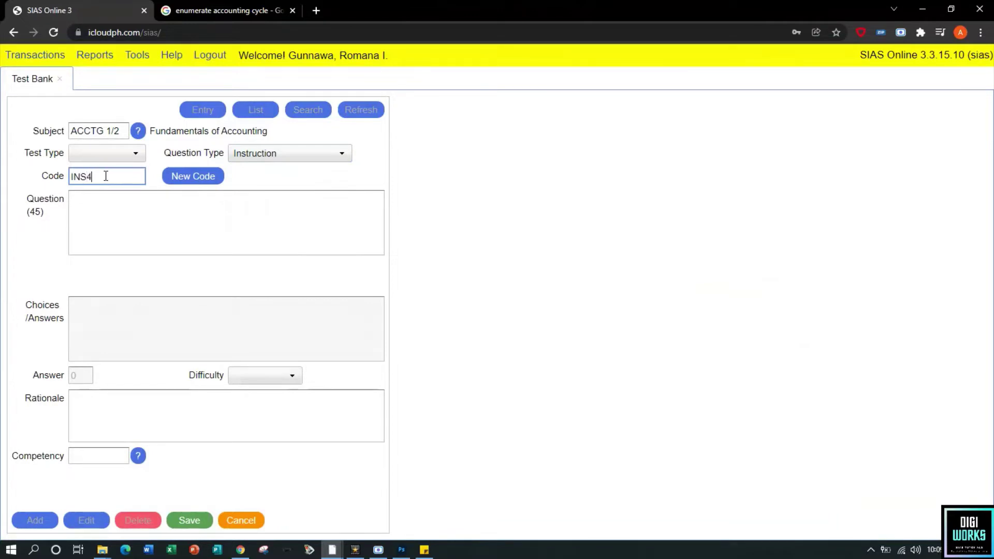
# Copy "FILL IN THE BLANKS: ENTER THE CORRECT ANSWER AT THE TEXTFILEDS" from the sticky note into the INS4 question text and save the entry
pyautogui.click(109, 206)
pyautogui.click(424, 550)
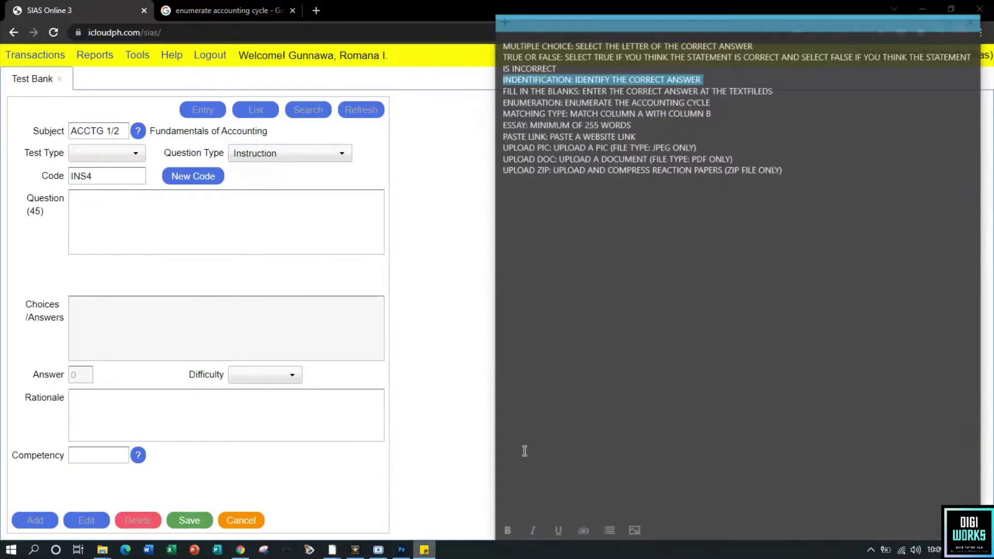
pyautogui.moveTo(783, 79); pyautogui.dragTo(495, 81)
pyautogui.hotkey('ctrl', 'c')
pyautogui.click(285, 215)
pyautogui.hotkey('ctrl', 'v')
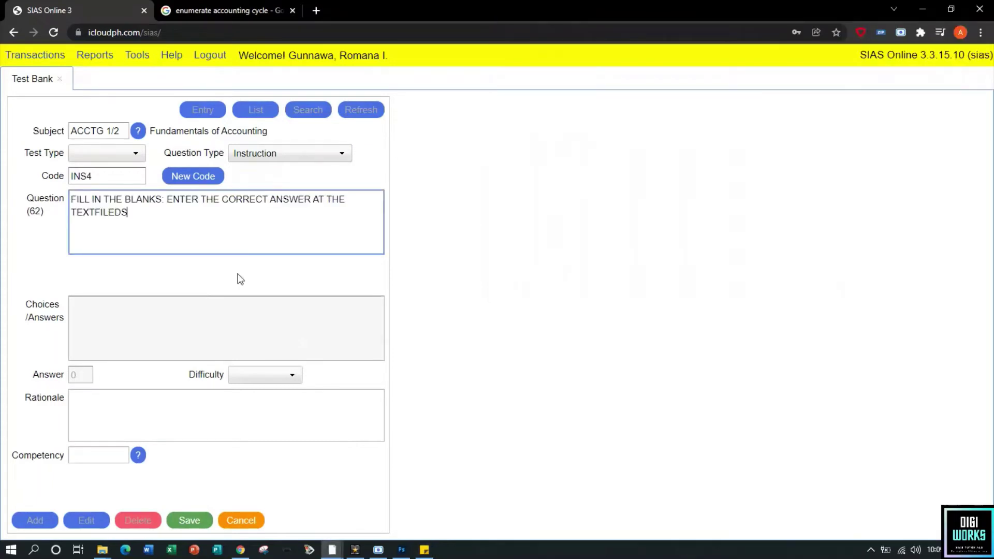
pyautogui.click(191, 524)
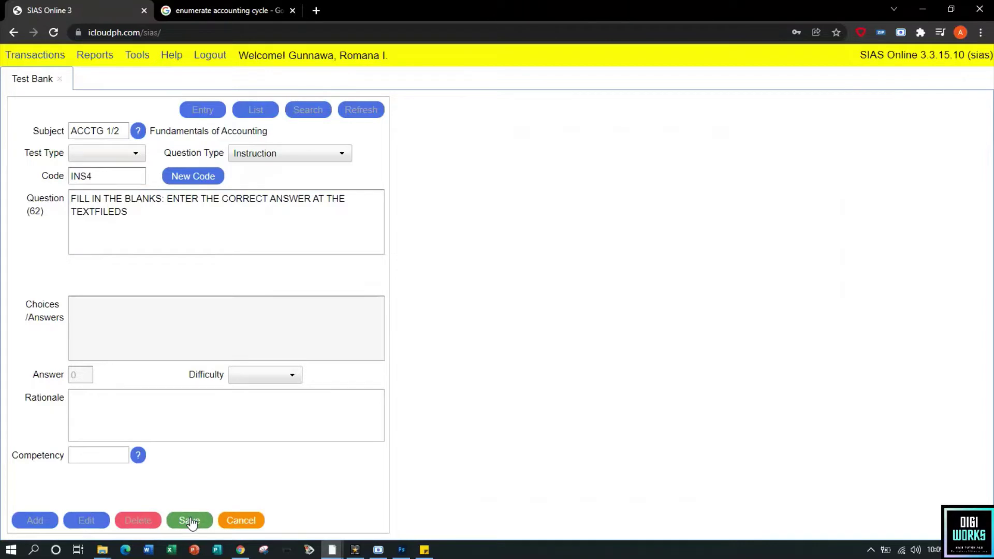
# Save the INS4 entry and add a new one with the code INS5 and the question type Instruction
pyautogui.click(190, 522)
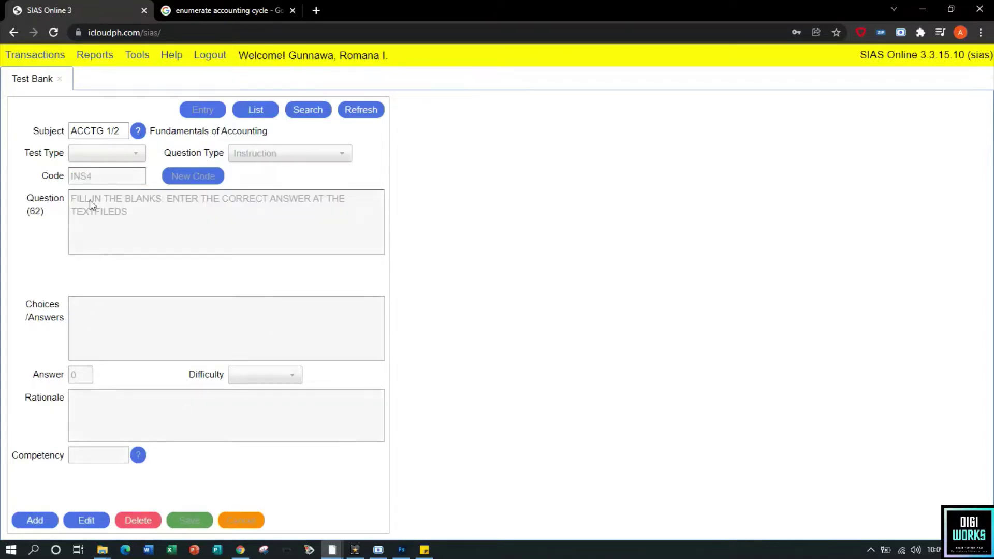
pyautogui.click(51, 520)
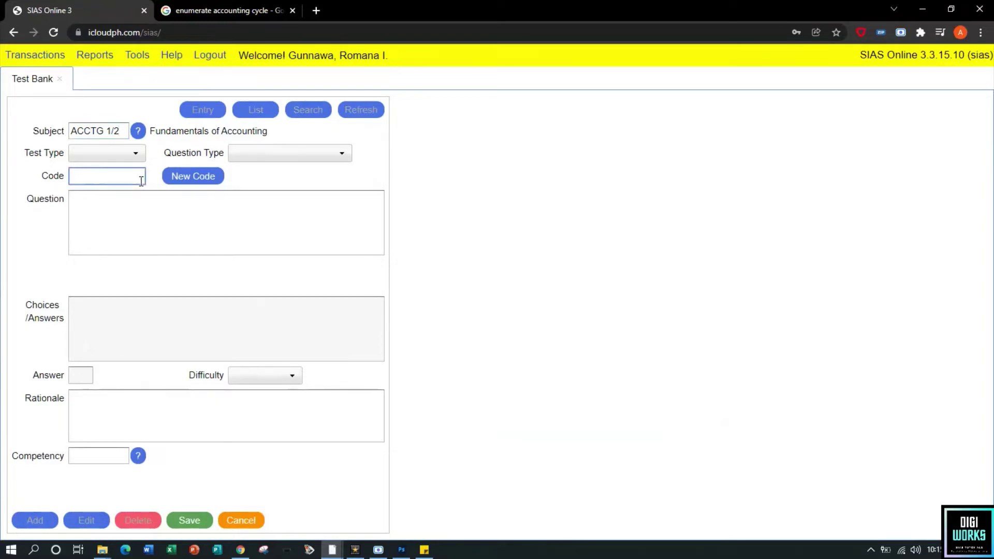
pyautogui.write('INS5')
pyautogui.click(260, 154)
pyautogui.click(262, 185)
# Enter the question text "ENUMERATION: ENUMERATE WHAT IS BEING ASKED" for INS5 and save the entry
pyautogui.click(214, 197)
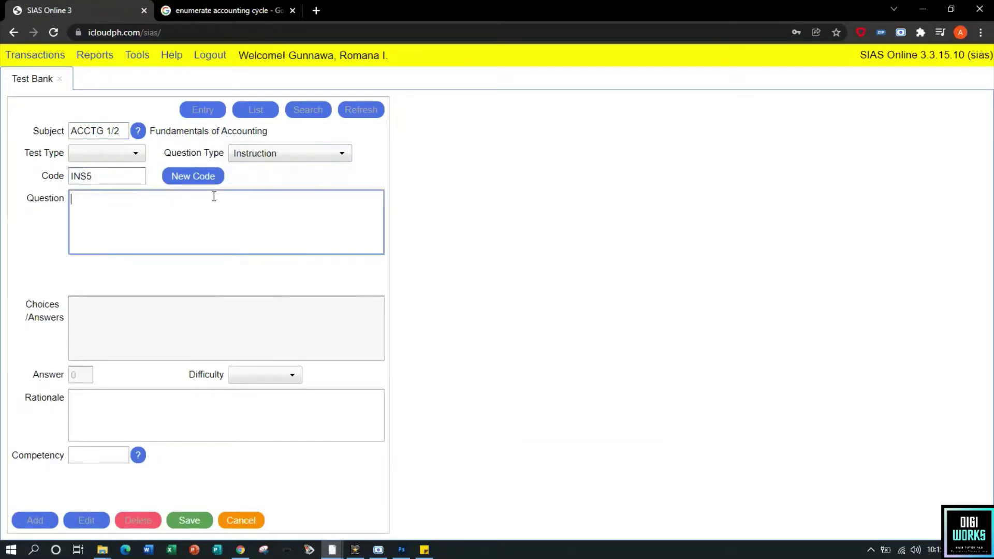
pyautogui.write('ENUMERATION: ENUMERATE WHAT IS BEING ASKED')
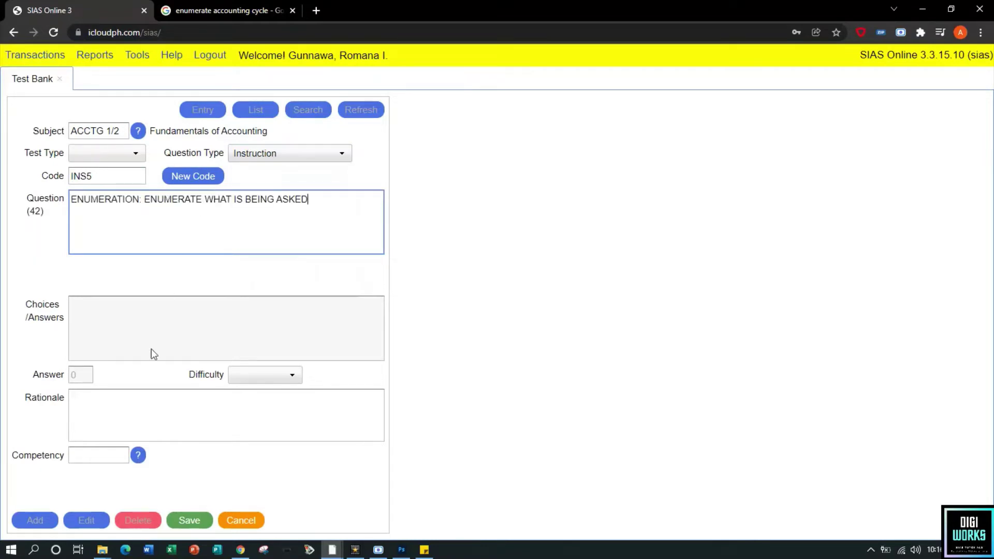
pyautogui.click(189, 520)
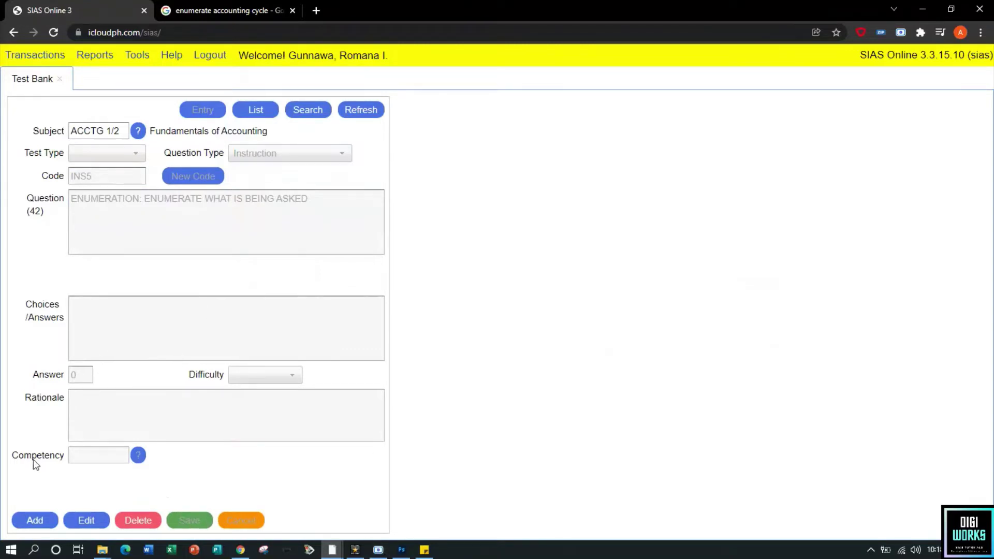
# Add and save an Instruction entry coded INS6 with the question text "MATCHING TYPE: MATCH COLUMN A WITH COLUMN B" from the sticky note
pyautogui.click(39, 513)
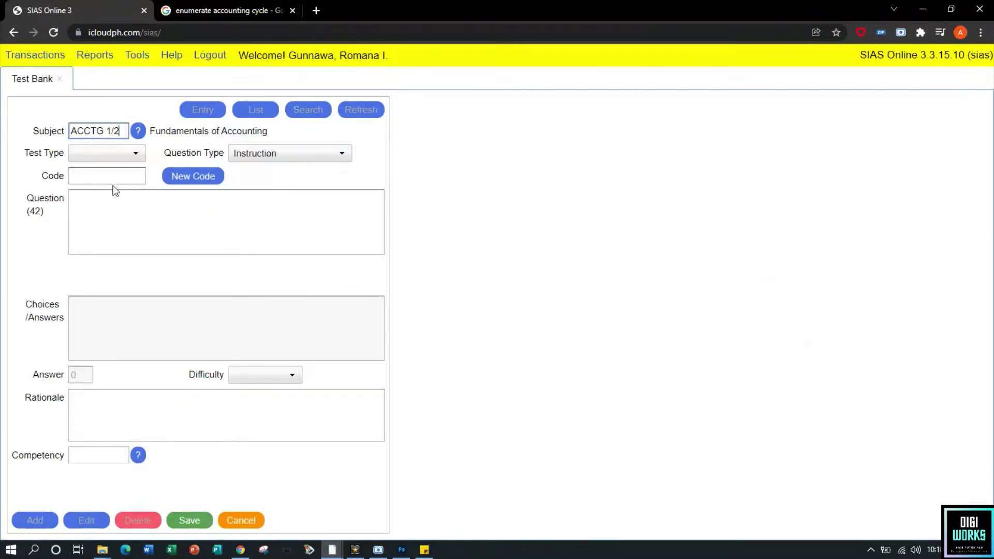
pyautogui.click(114, 178)
pyautogui.write('INS')
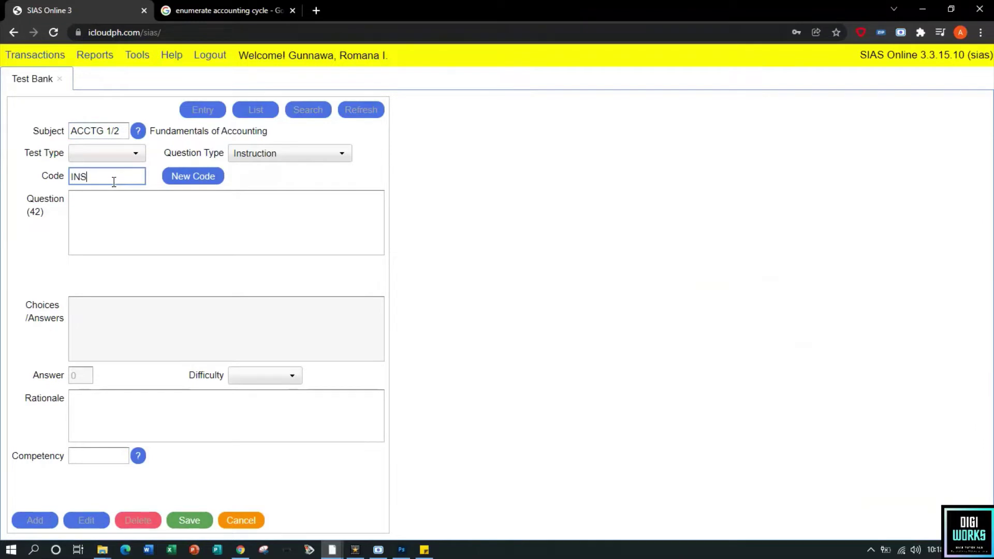
pyautogui.write('6')
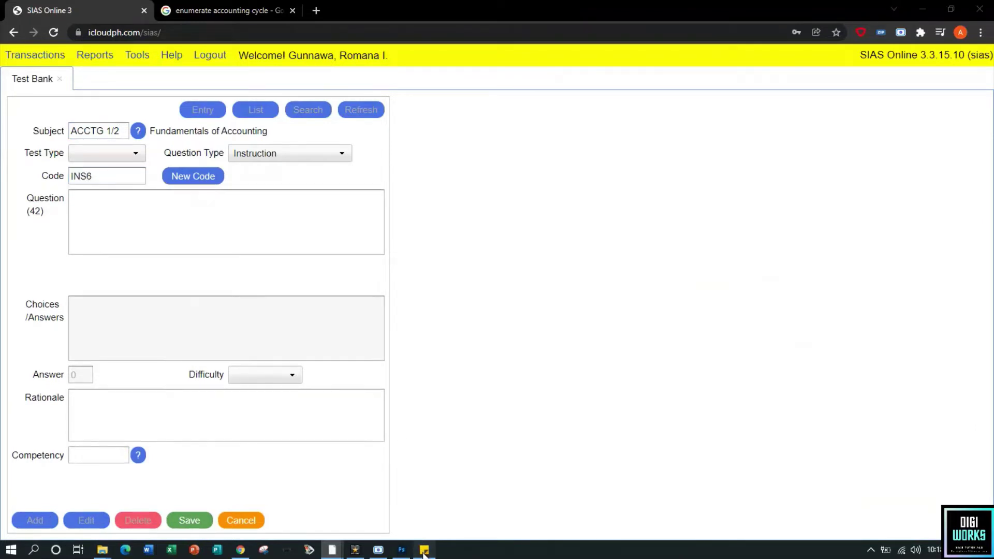
pyautogui.click(424, 550)
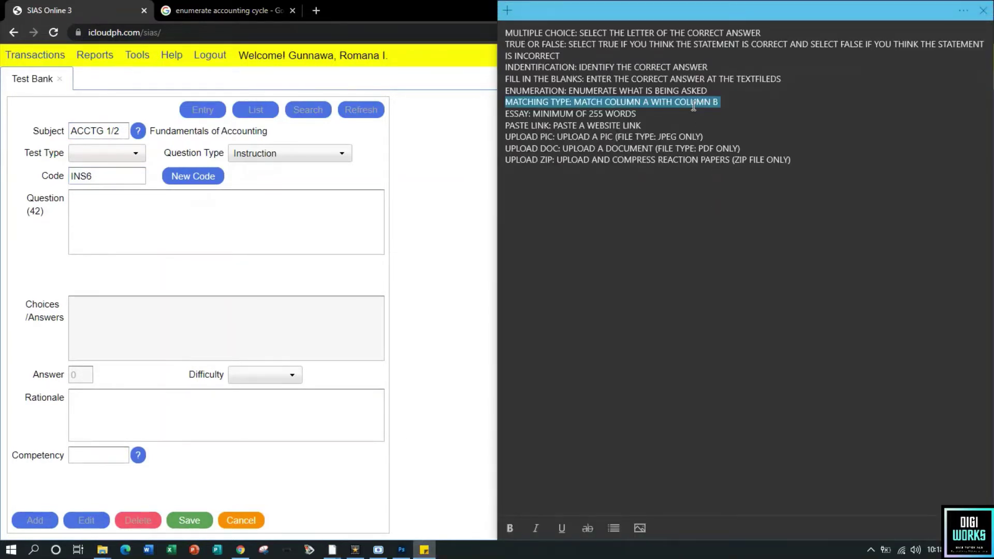
pyautogui.click(260, 217)
pyautogui.write('MATCHING TYPE: MATCH COLUMN A WITH COLUMN B')
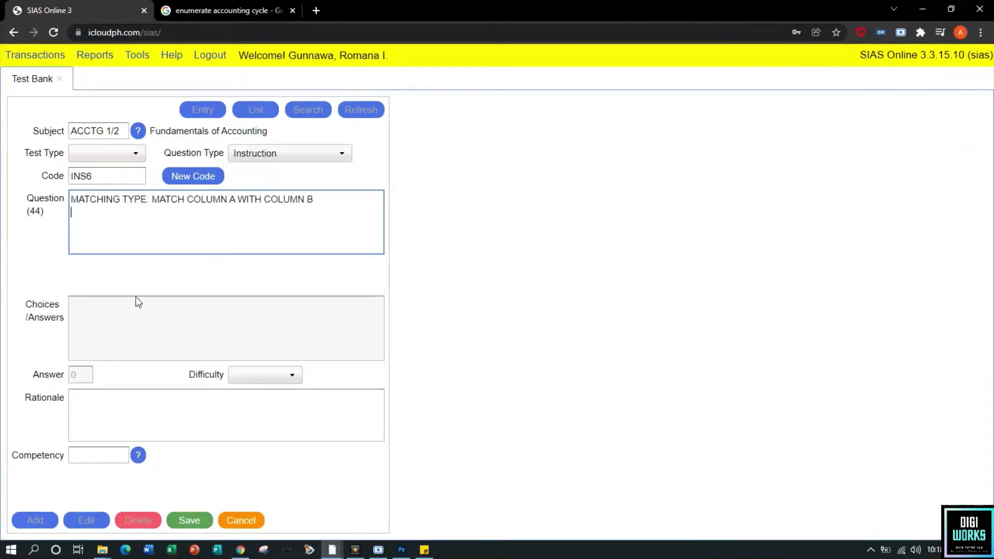
pyautogui.click(188, 524)
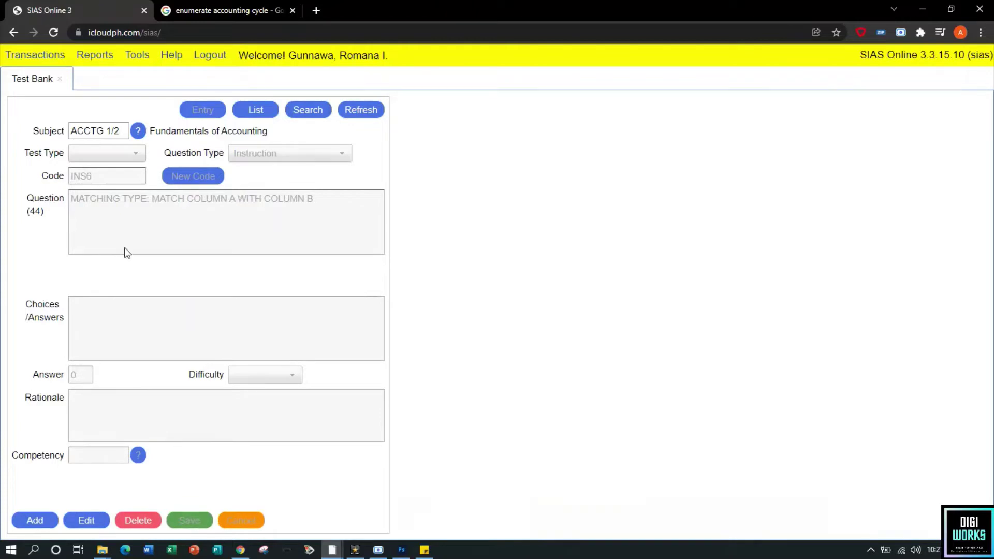
# Add and save an Instruction entry coded INS7 with the question text "ESSAY: MINIMUM OF 255 WORDS" copied from the sticky note
pyautogui.click(34, 521)
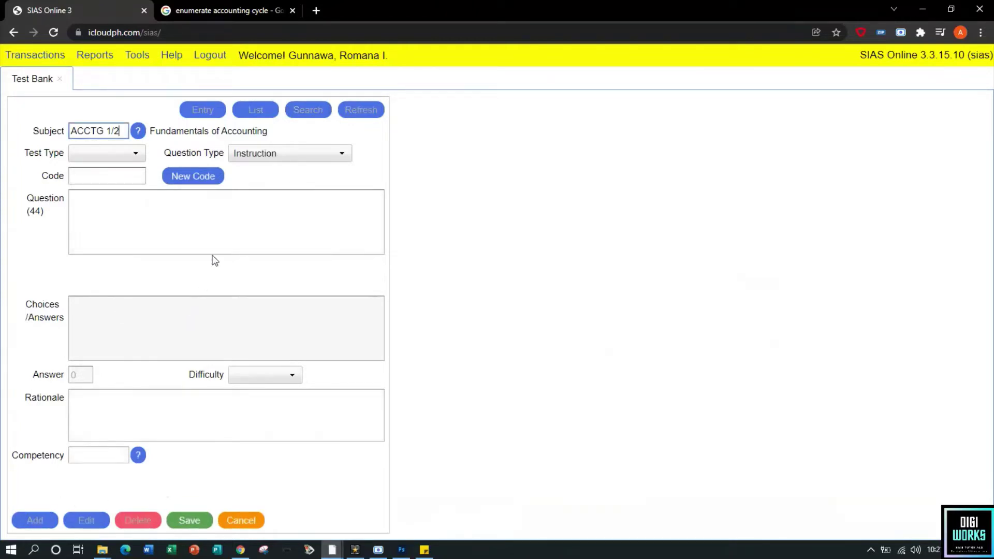
pyautogui.click(203, 220)
pyautogui.click(131, 179)
pyautogui.write('INS7')
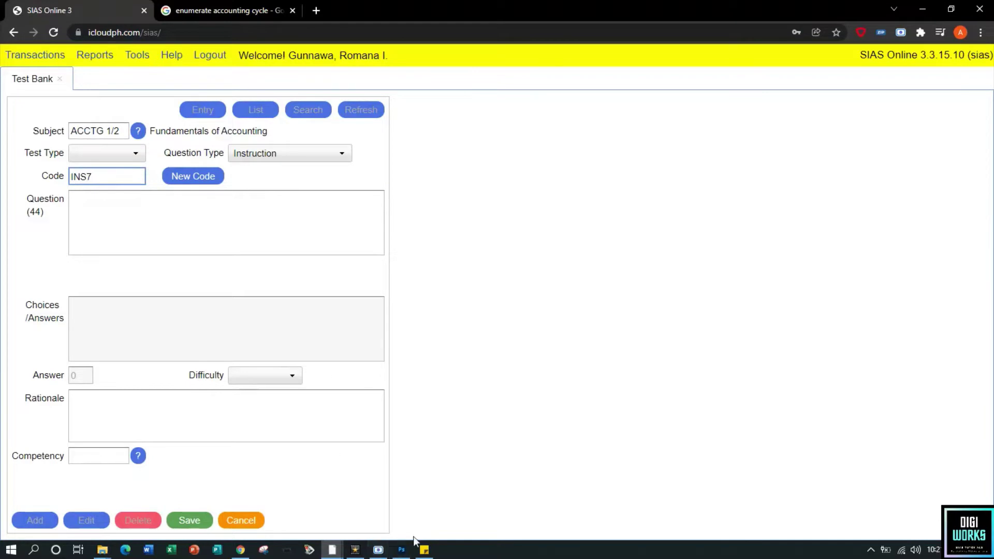
pyautogui.click(424, 550)
pyautogui.tripleClick(605, 115)
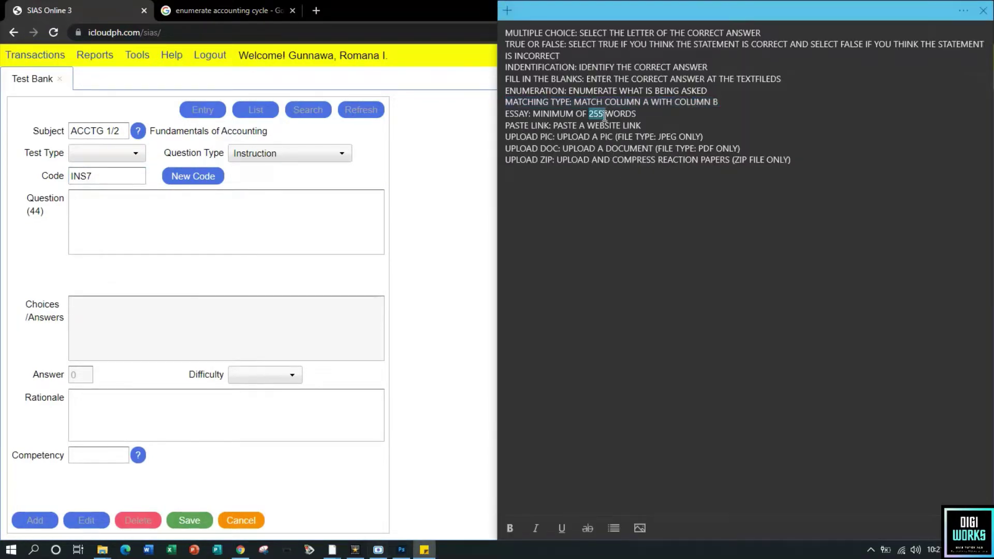
pyautogui.hotkey('ctrl', 'c')
pyautogui.click(278, 217)
pyautogui.hotkey('ctrl', 'v')
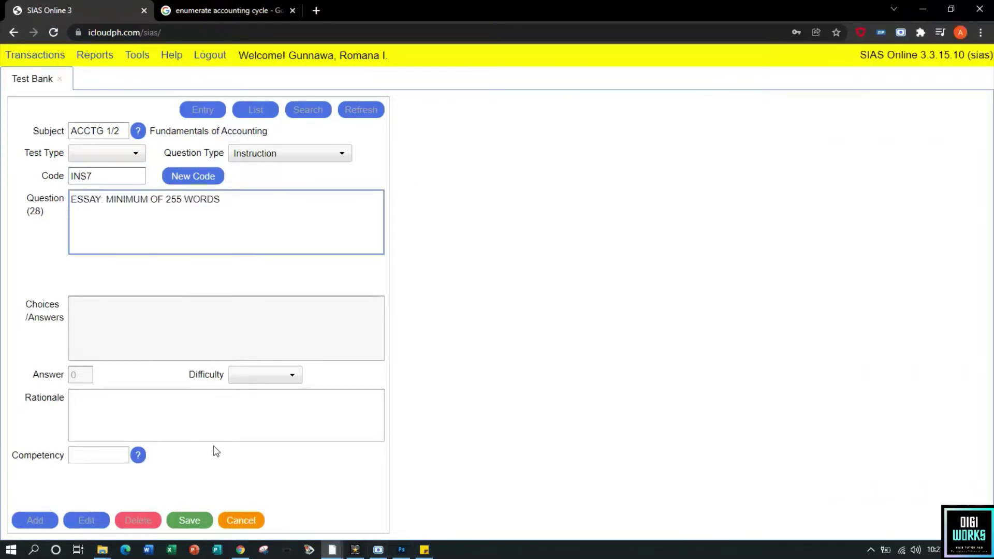
pyautogui.click(202, 518)
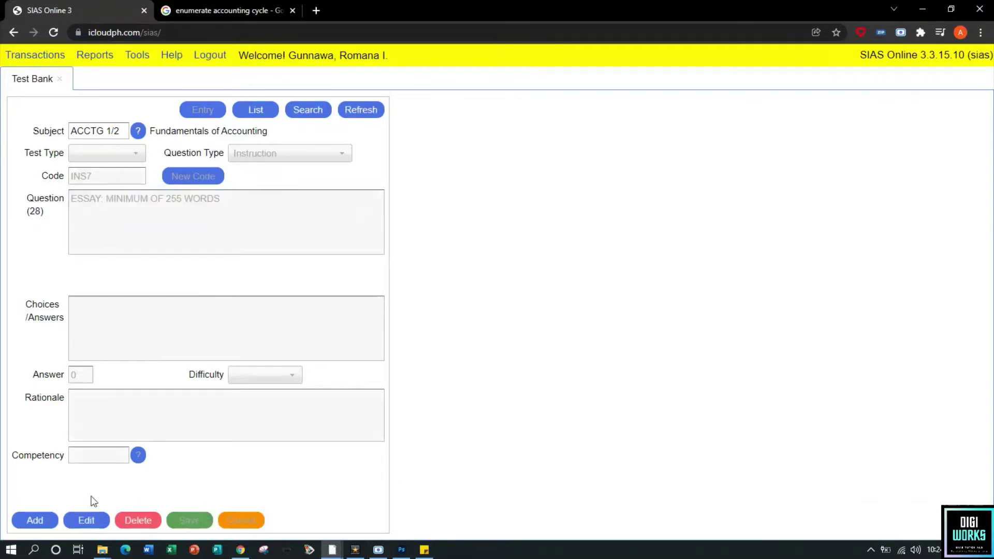
# Add and save an Instruction entry coded INS8 with the question text "PASTE LINK: PASTE A WEBSITE LINK" copied from the sticky note
pyautogui.click(37, 518)
pyautogui.click(107, 174)
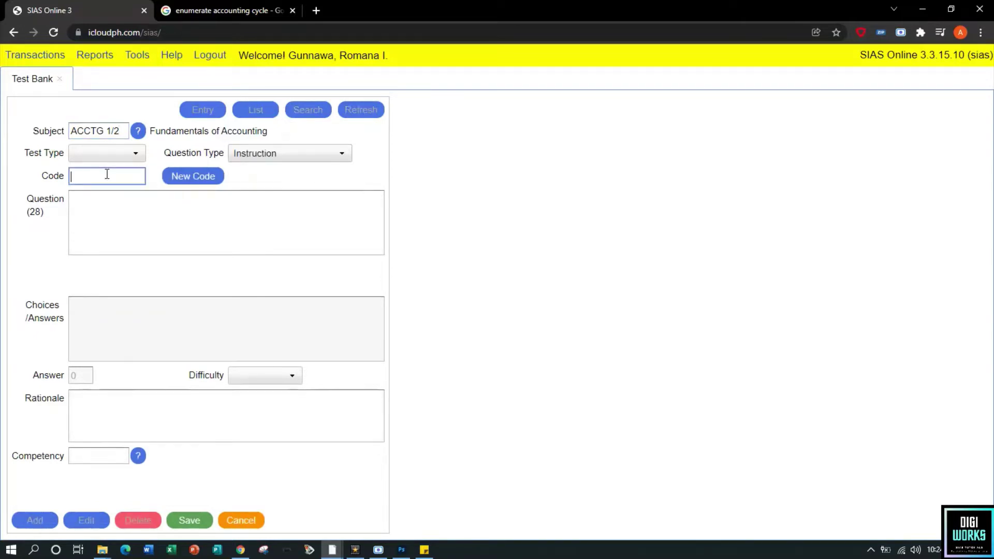
pyautogui.write('INS8')
pyautogui.click(147, 218)
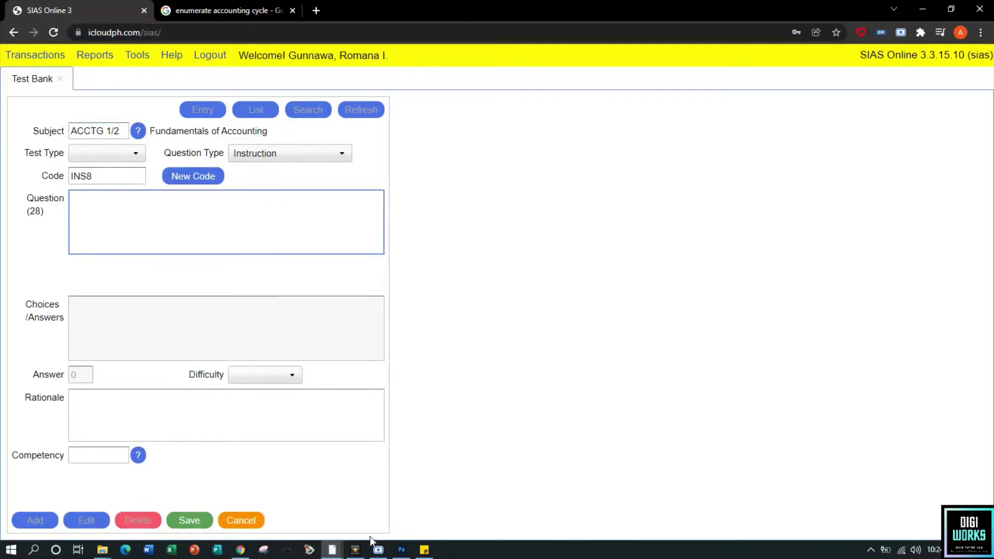
pyautogui.click(424, 550)
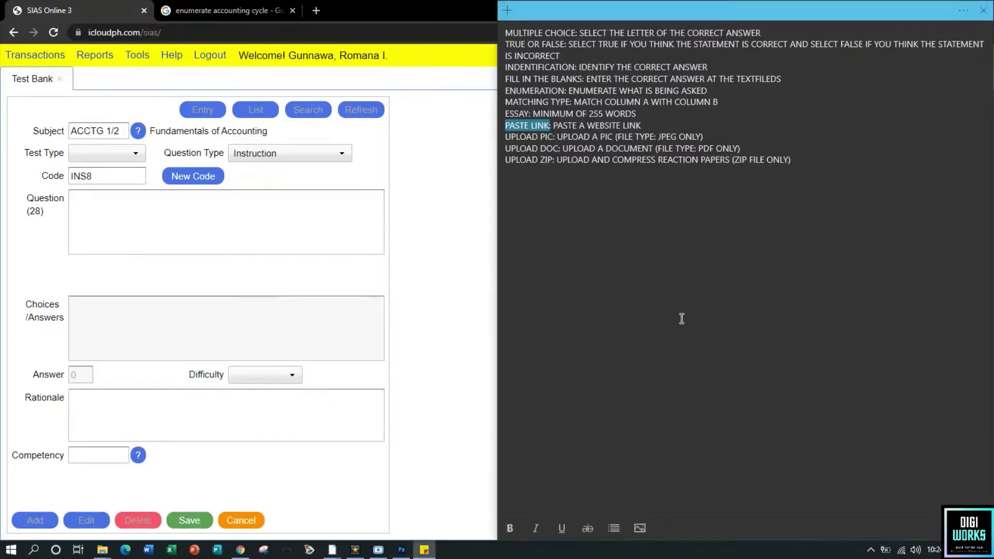
pyautogui.tripleClick(552, 127)
pyautogui.hotkey('ctrl', 'c')
pyautogui.click(332, 211)
pyautogui.hotkey('ctrl', 'v')
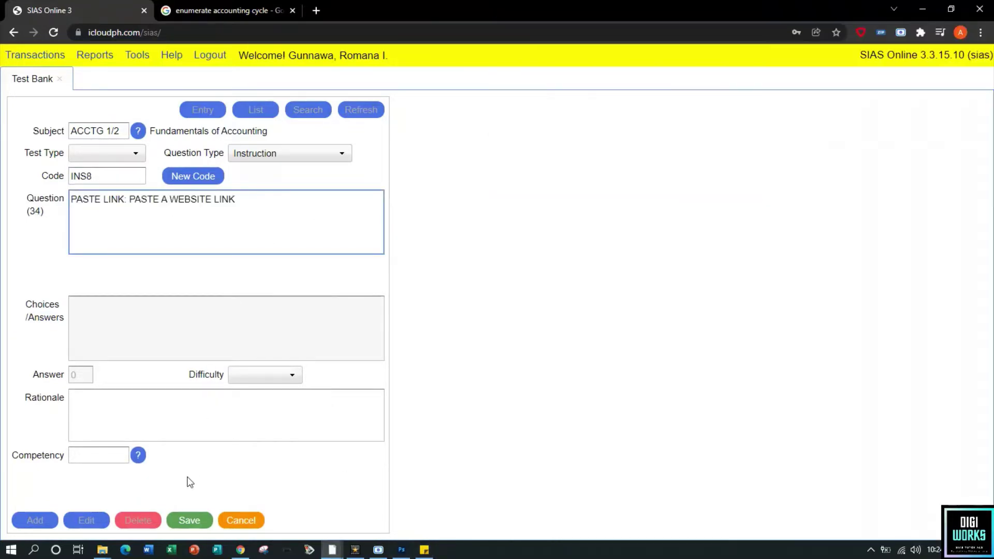
pyautogui.click(187, 522)
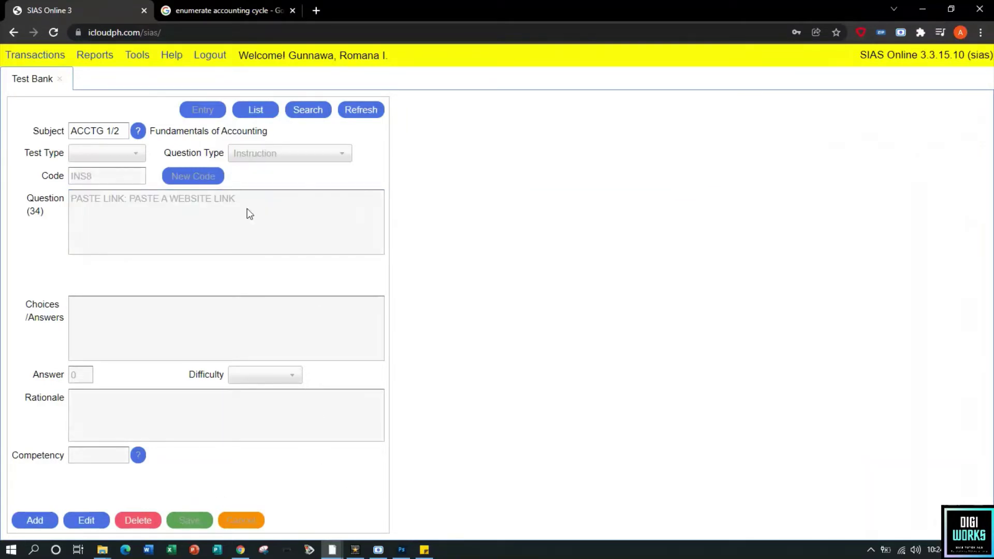
# Add and save an Instruction entry coded INS9 with the question text "UPLOAD PIC: UPLOAD A PIC (FILE TYPE: JPEG ONLY)" from the sticky note
pyautogui.click(35, 520)
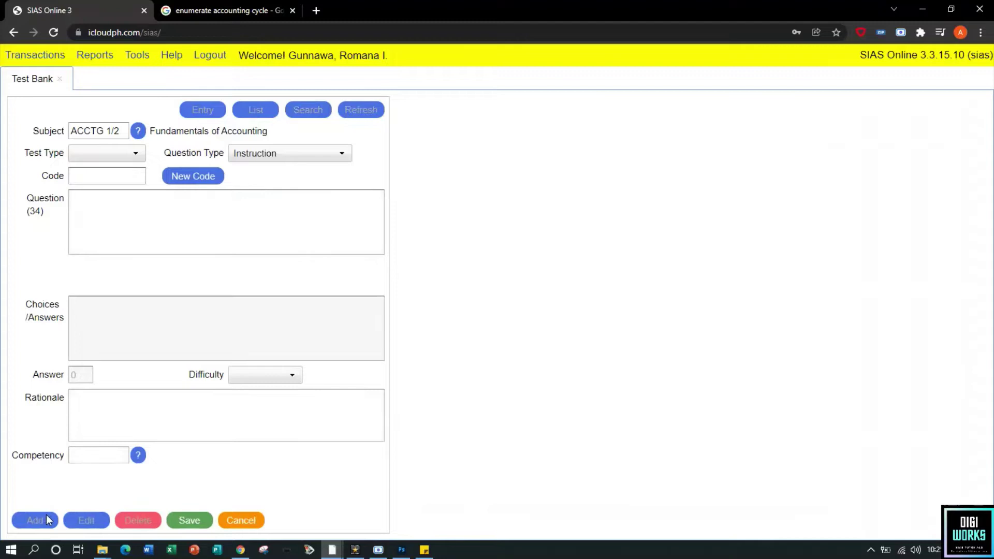
pyautogui.click(110, 178)
pyautogui.write('INS9')
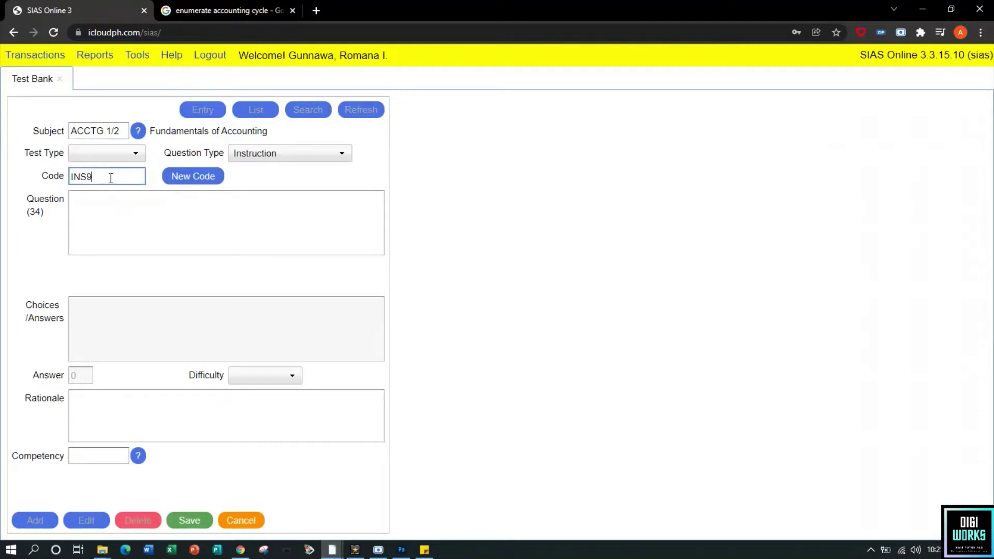
pyautogui.click(424, 549)
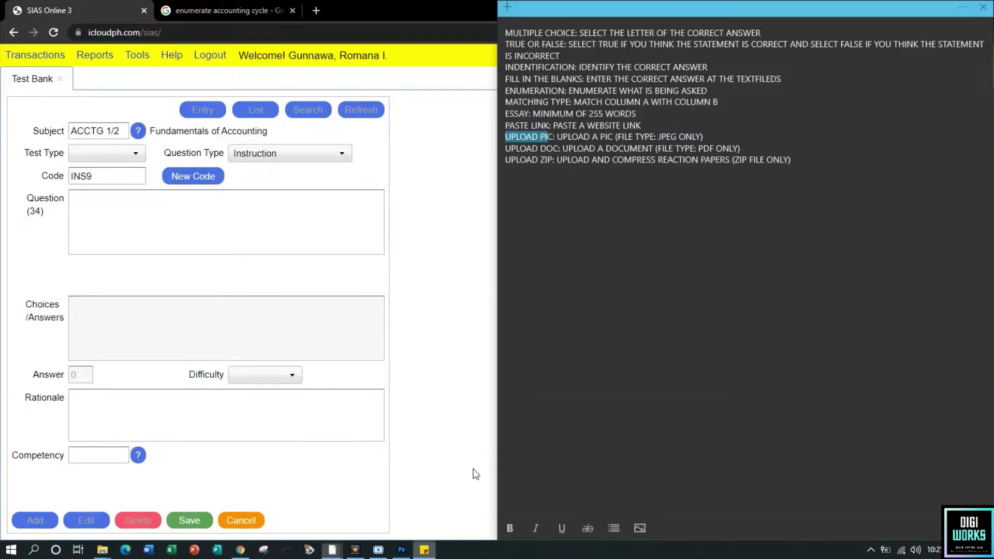
pyautogui.tripleClick(652, 141)
pyautogui.hotkey('ctrl', 'c')
pyautogui.click(271, 232)
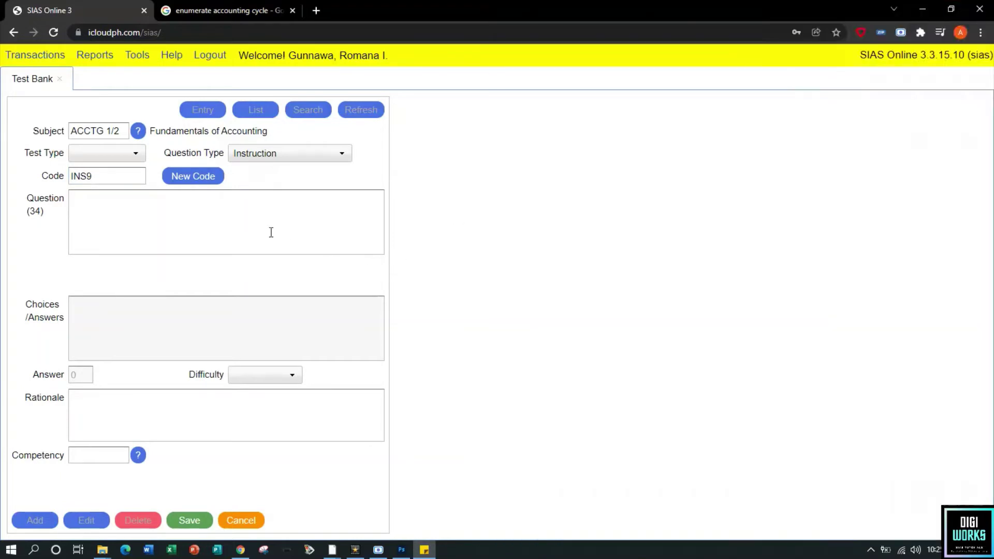
pyautogui.hotkey('ctrl', 'v')
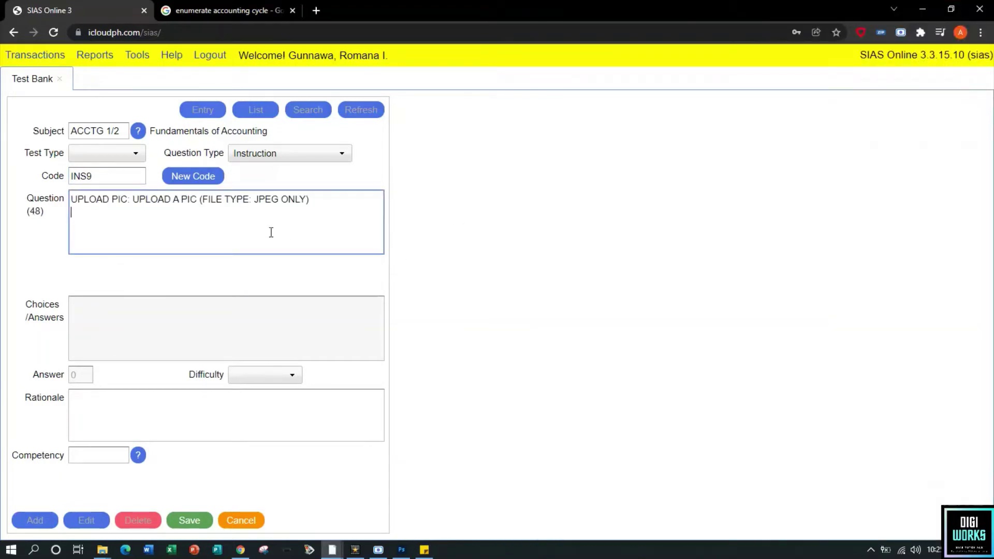
pyautogui.click(187, 528)
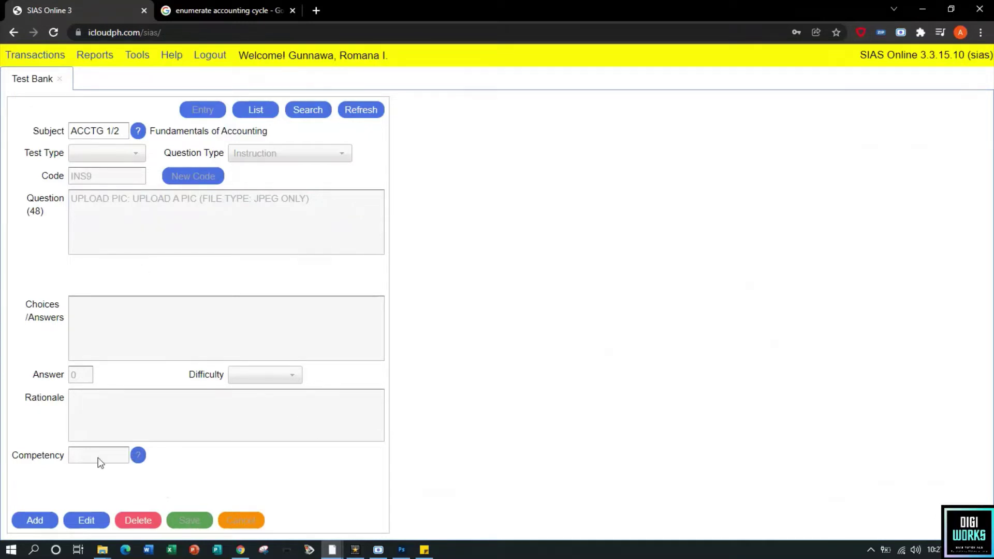
# Add and save an Instruction entry coded INS10 with the question text "UPLOAD DOC: UPLOAD A DOCUMENT (FILE TYPE: PDF ONLY)" from the sticky note
pyautogui.click(32, 519)
pyautogui.click(89, 182)
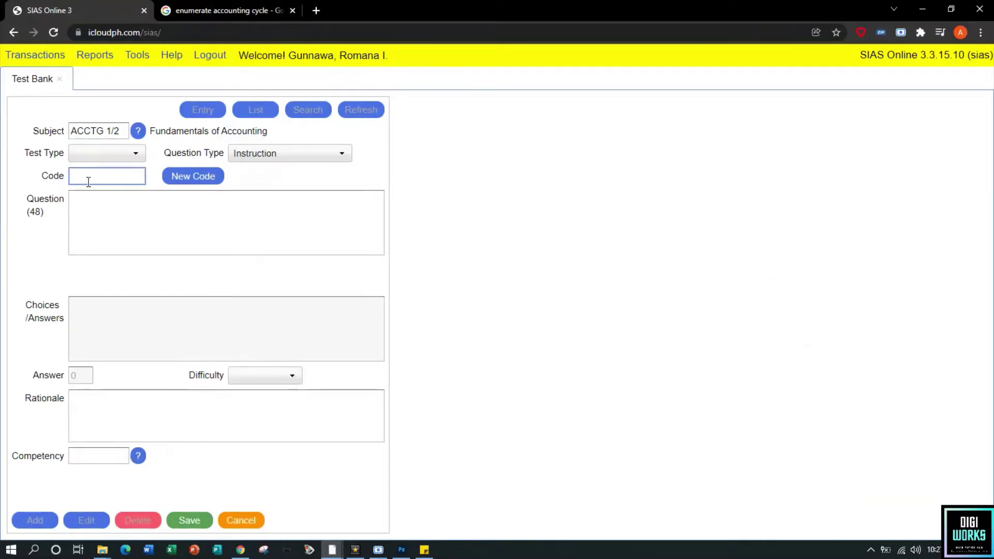
pyautogui.write('INS10')
pyautogui.click(429, 551)
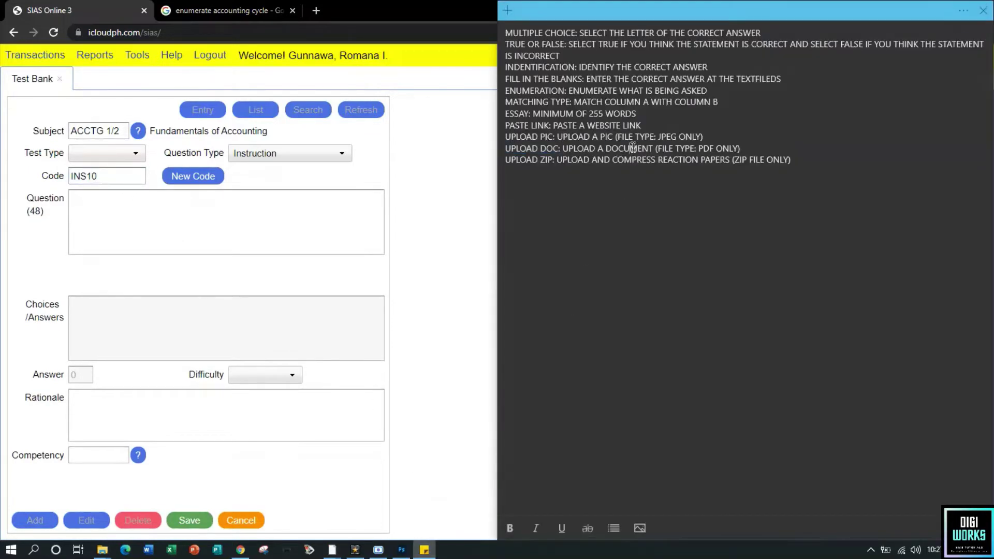
pyautogui.tripleClick(634, 148)
pyautogui.click(200, 227)
pyautogui.hotkey('ctrl', 'v')
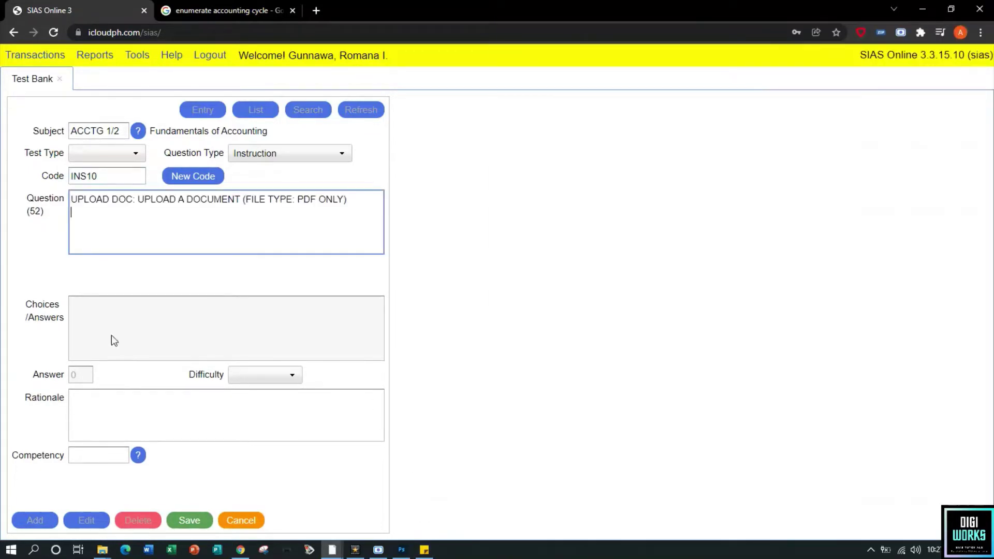
pyautogui.click(198, 524)
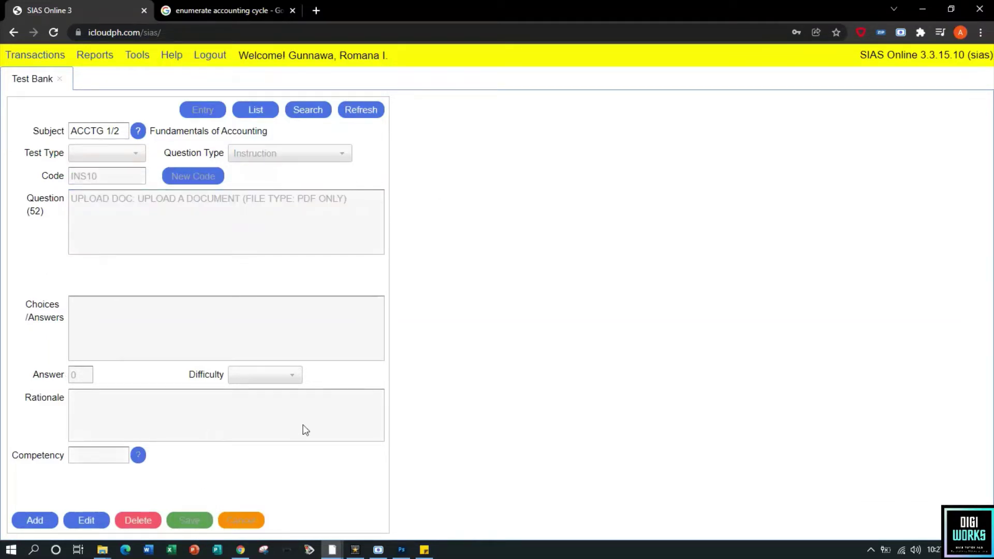
# Add and save an Instruction entry coded INS11 with the question text "UPLOAD ZIP: UPLOAD AND COMPRESS REACTION PAPERS (ZIP FILE ONLY)" from the sticky note
pyautogui.click(23, 519)
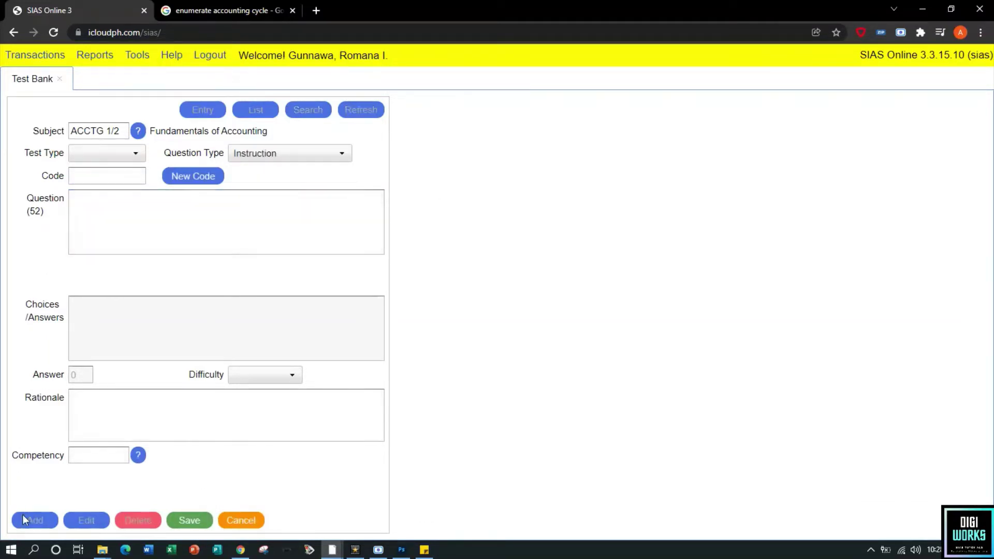
pyautogui.click(104, 181)
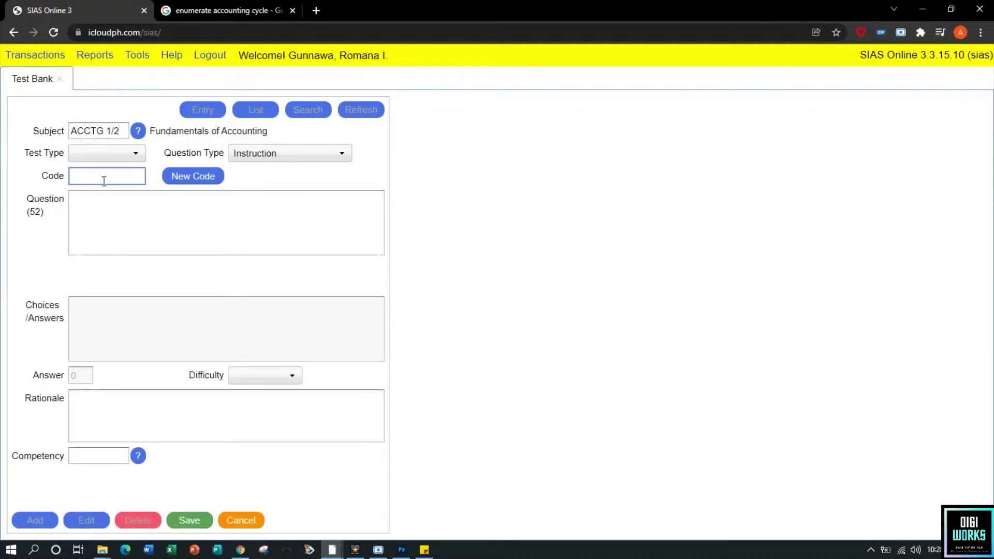
pyautogui.write('INS11')
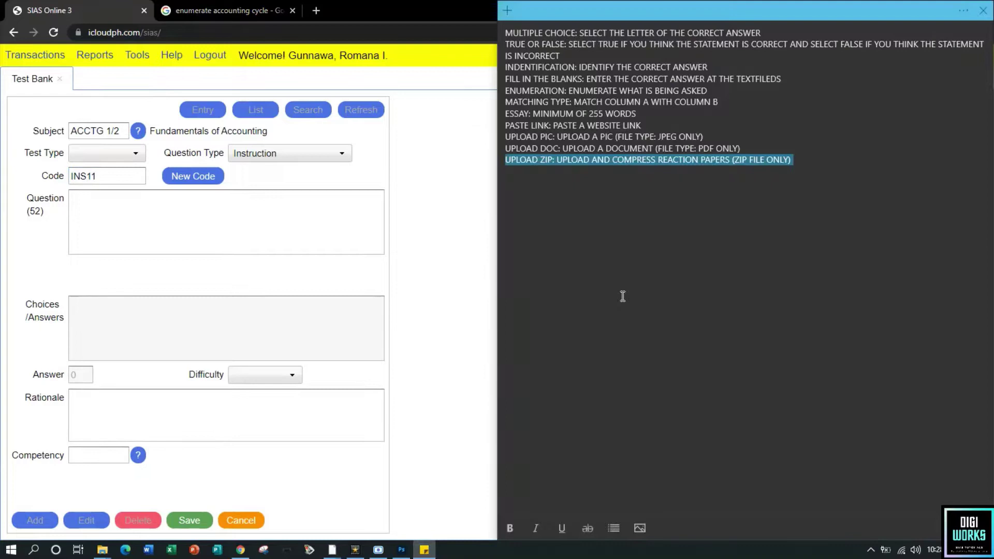
pyautogui.click(423, 550)
pyautogui.click(168, 224)
pyautogui.hotkey('ctrl', 'v')
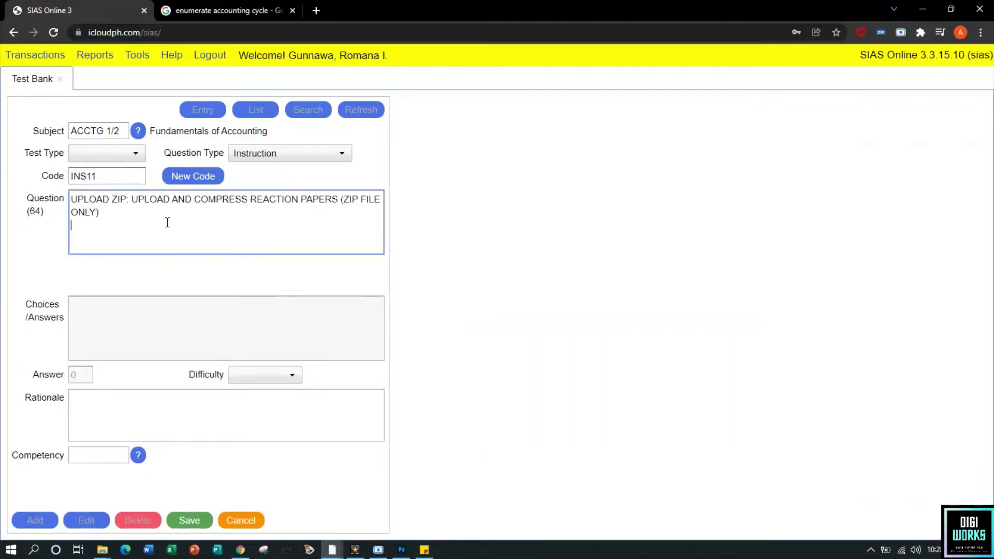
pyautogui.click(188, 520)
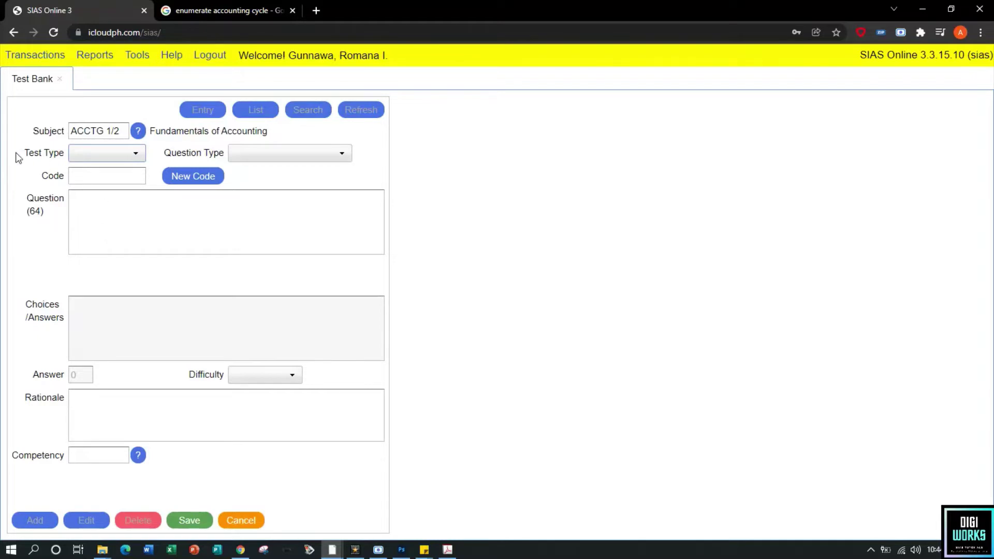
# Set up a Quiz Multiple Choice question with a new code, asking which financial statement is concerned with an enterprise's financial position at a point in time
pyautogui.click(93, 158)
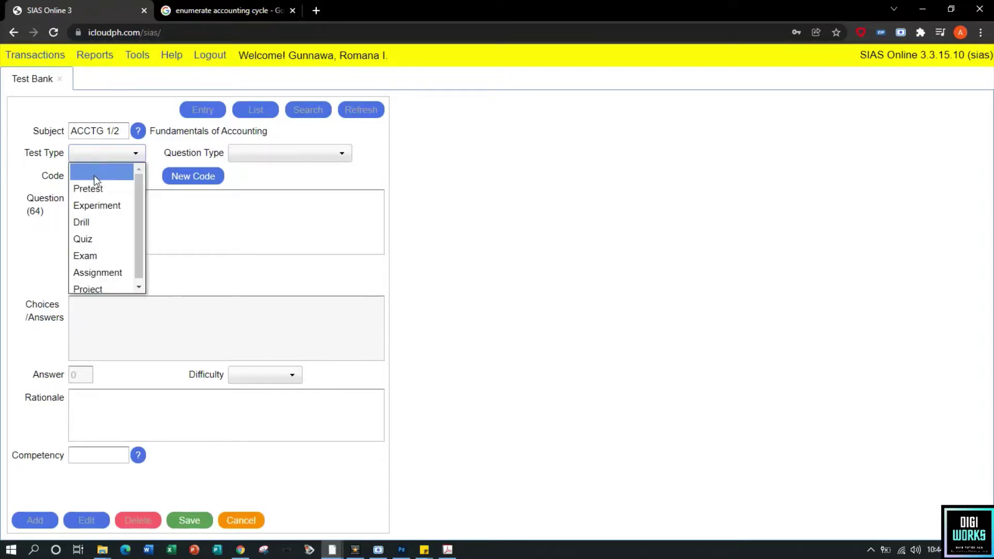
pyautogui.click(96, 239)
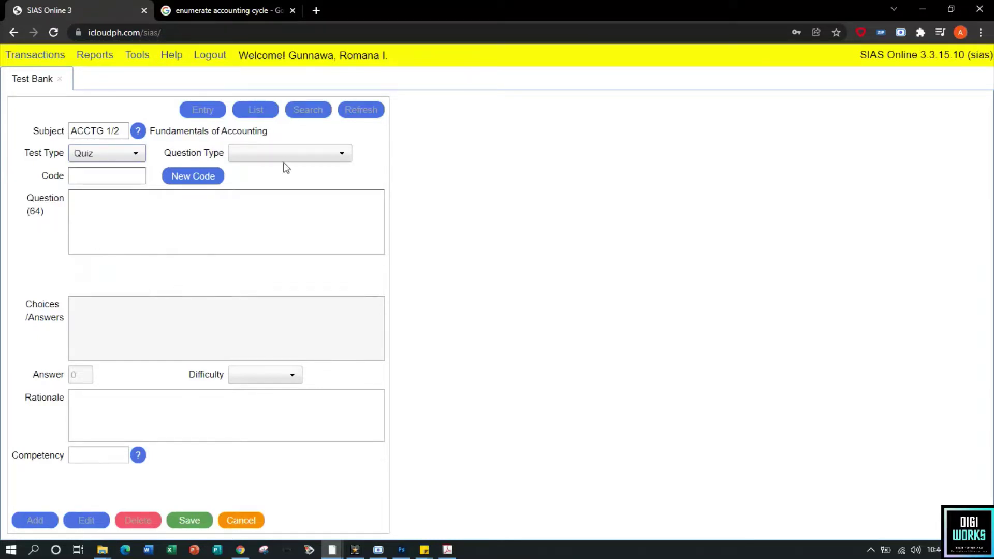
pyautogui.click(289, 160)
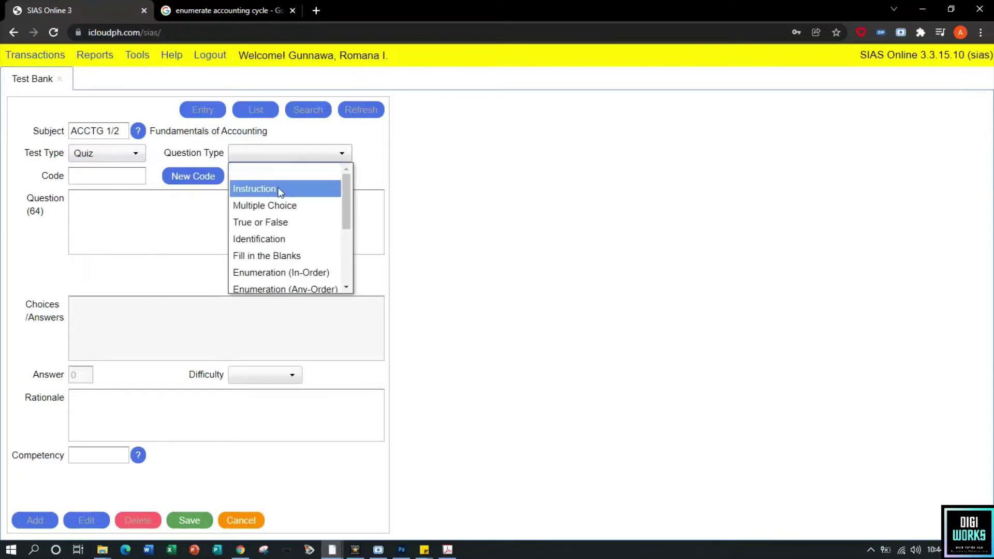
pyautogui.click(274, 206)
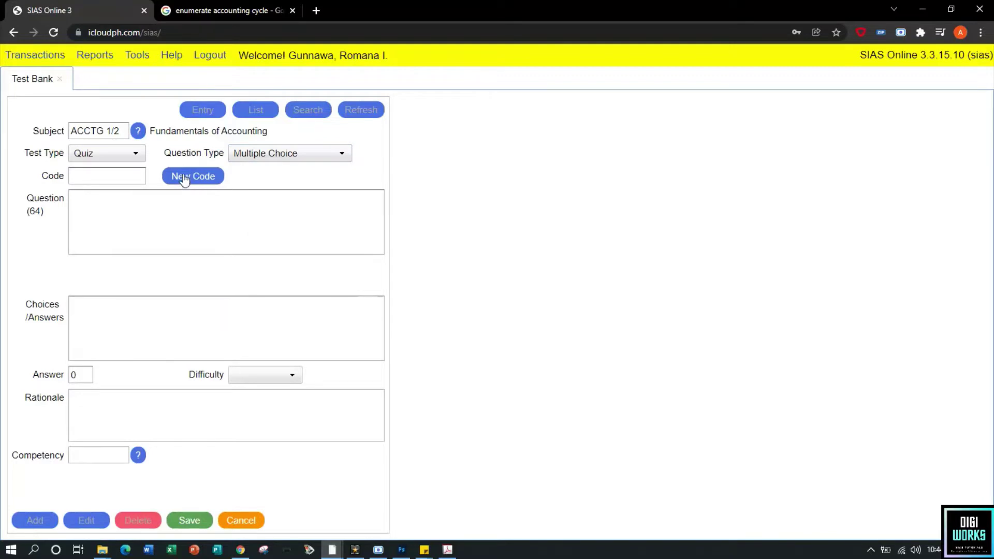
pyautogui.click(149, 201)
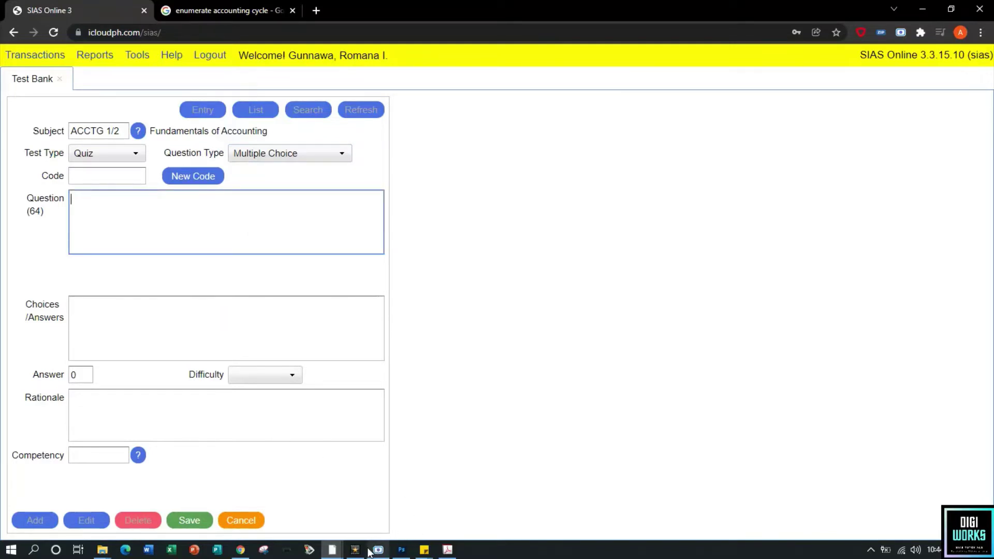
pyautogui.hotkey('ctrl', 'v')
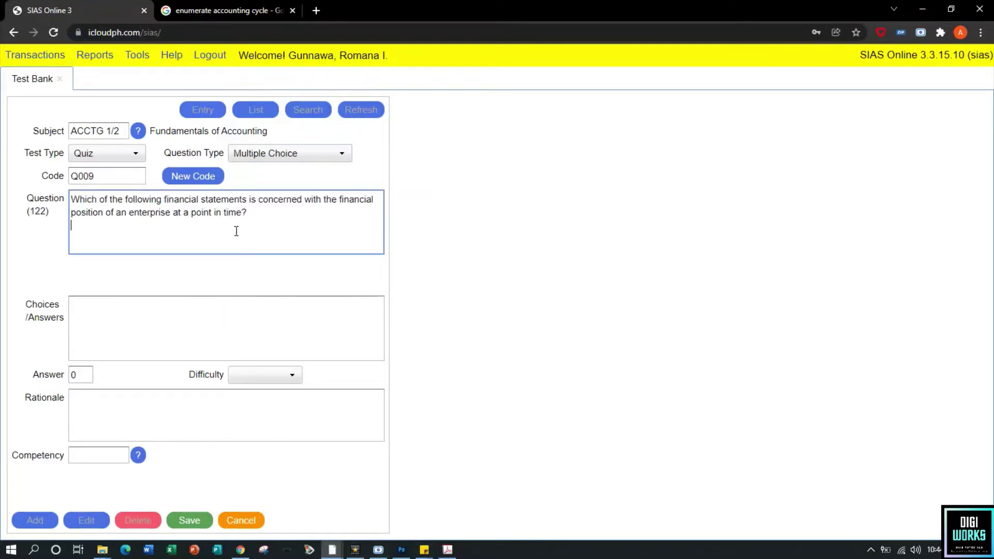
# Enter the choices "A. Retained Earnings Statement.", "B. Balance Sheet.", "C. Income Statement." and "D. Statement of Cash Flows" on separate lines
pyautogui.click(182, 313)
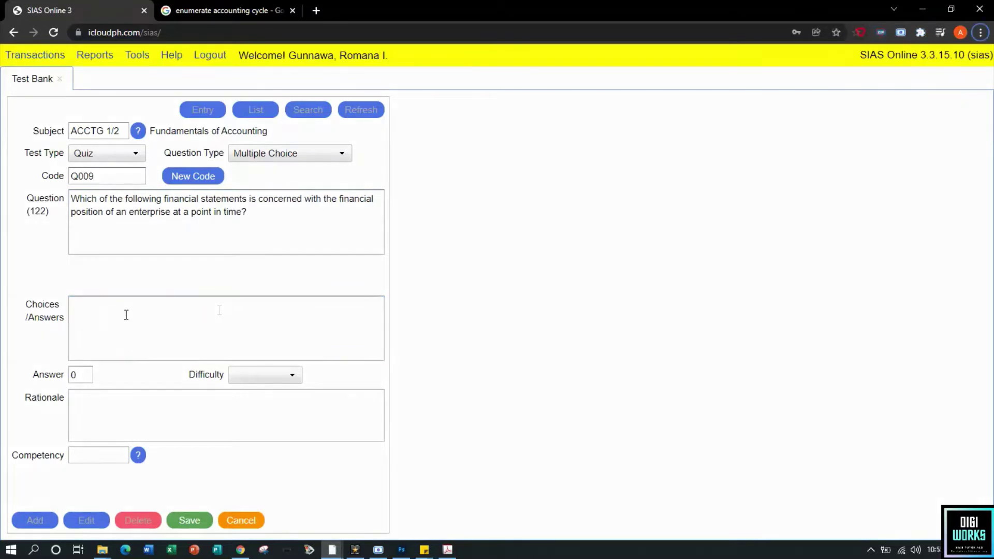
pyautogui.tripleClick(182, 206)
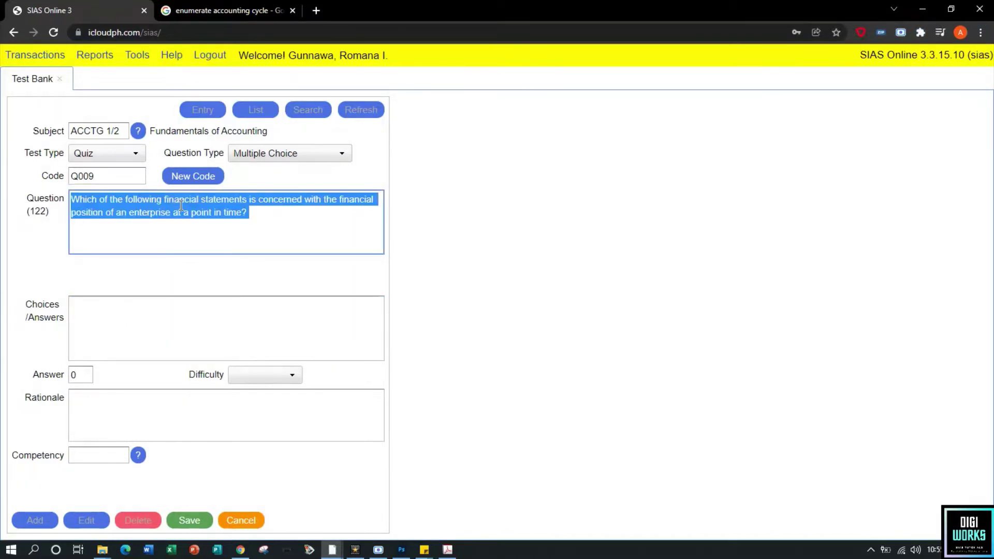
pyautogui.click(138, 301)
pyautogui.write('A. Retained Earnings Statement. B. Balance Sheet. C. Income Statement. D. Statement of Cash Flows')
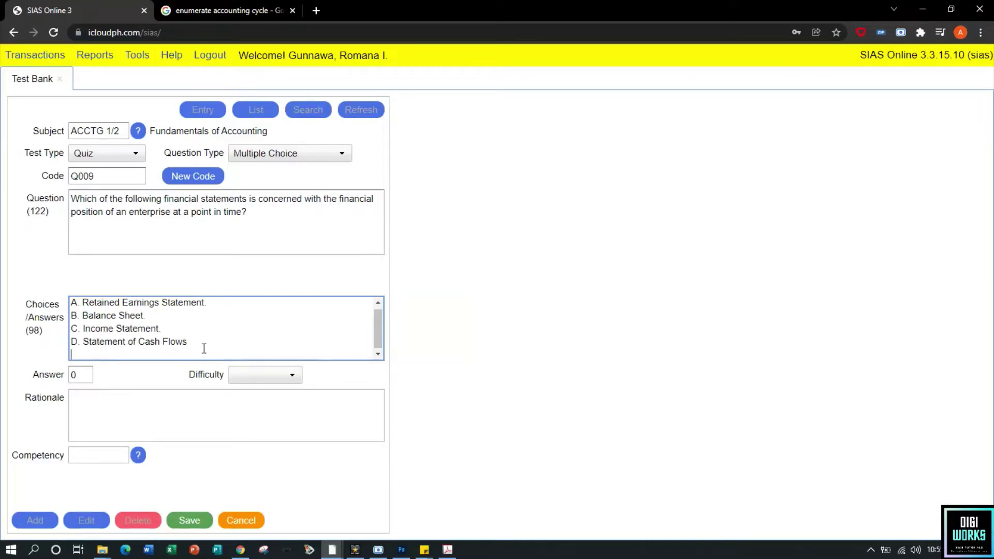
# Mark the four choices with the numbers 1 to 4 at their line ends and remove the numbers again
pyautogui.hotkey('ctrl', 'a')
pyautogui.click(176, 332)
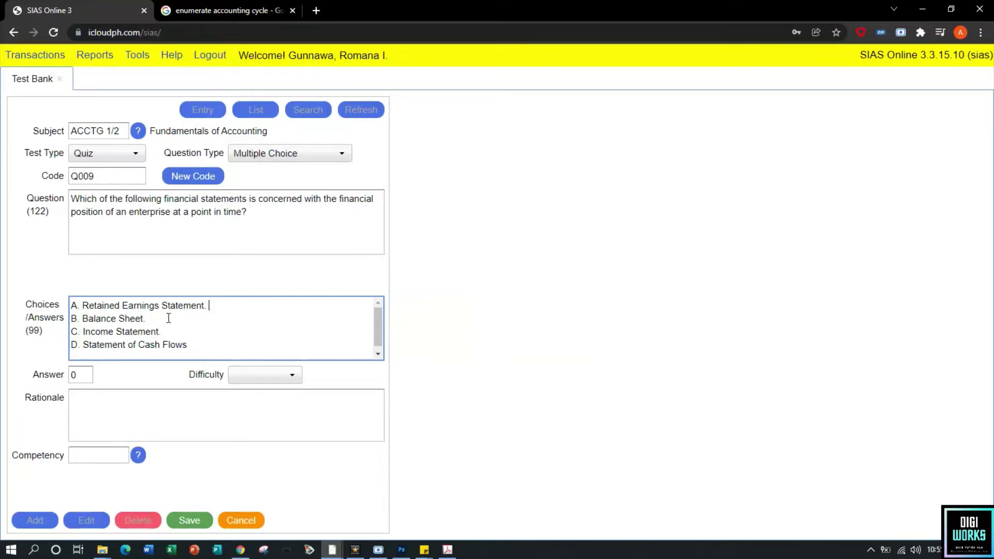
pyautogui.write('1')
pyautogui.write(' 2')
pyautogui.write(' 3')
pyautogui.click(206, 342)
pyautogui.write('4')
pyautogui.press('BackSpace')
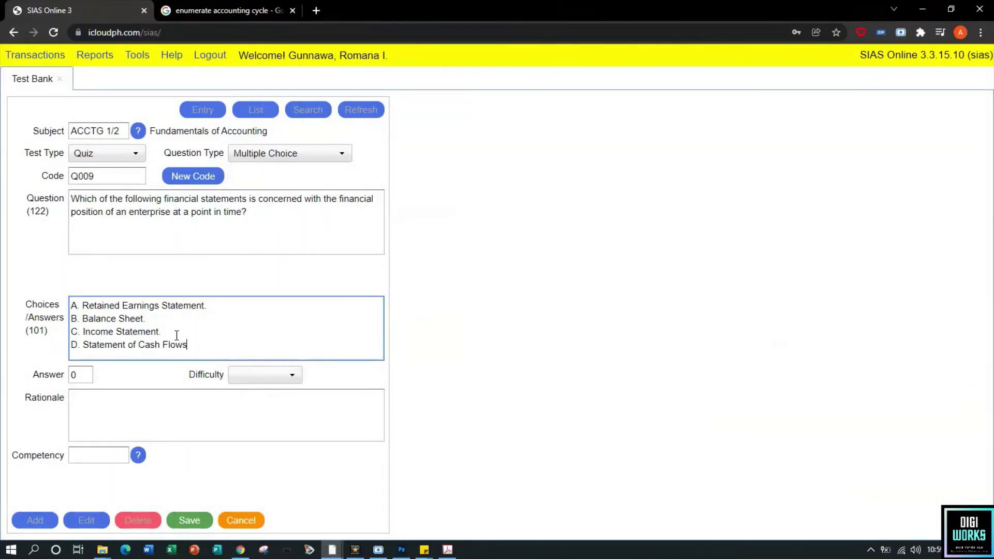
# Set the multiple-choice question's answer to 3 and its difficulty to Average, and save the entry
pyautogui.doubleClick(85, 376)
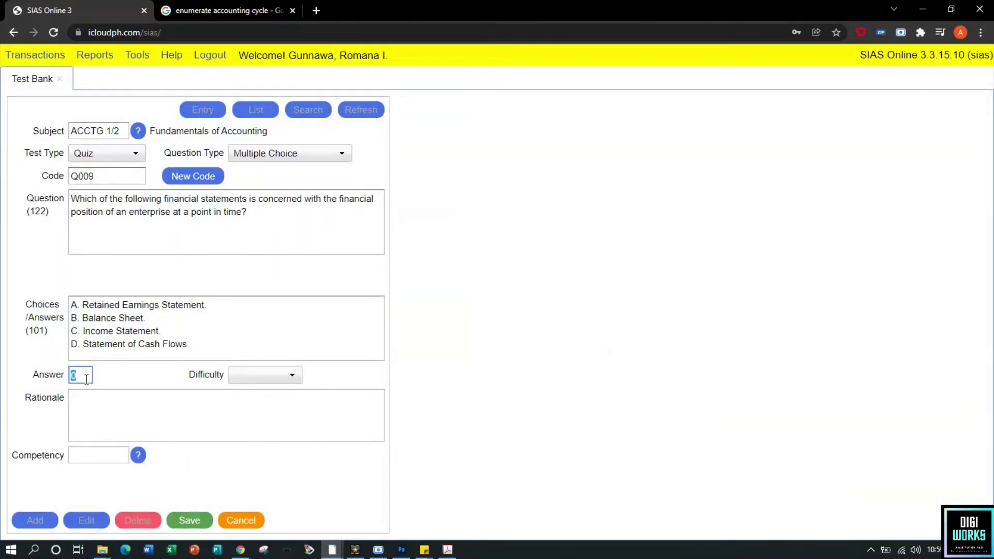
pyautogui.click(87, 377)
pyautogui.click(113, 212)
pyautogui.tripleClick(107, 330)
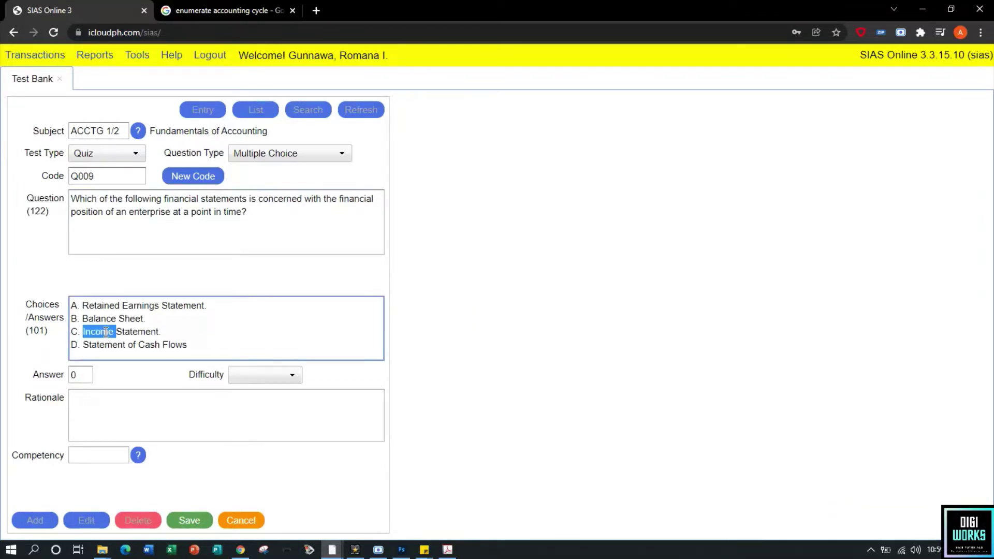
pyautogui.doubleClick(88, 376)
pyautogui.write('3')
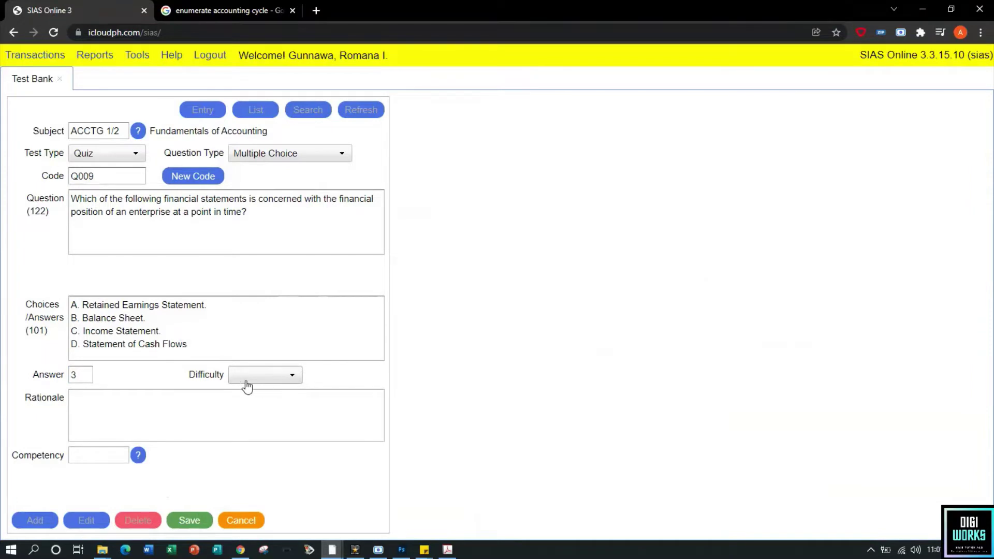
pyautogui.click(256, 380)
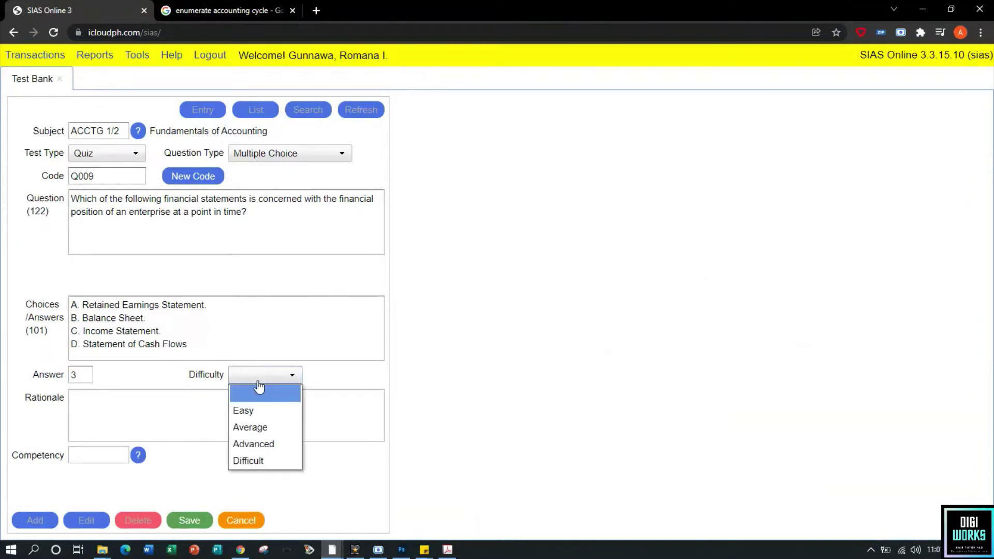
pyautogui.click(248, 427)
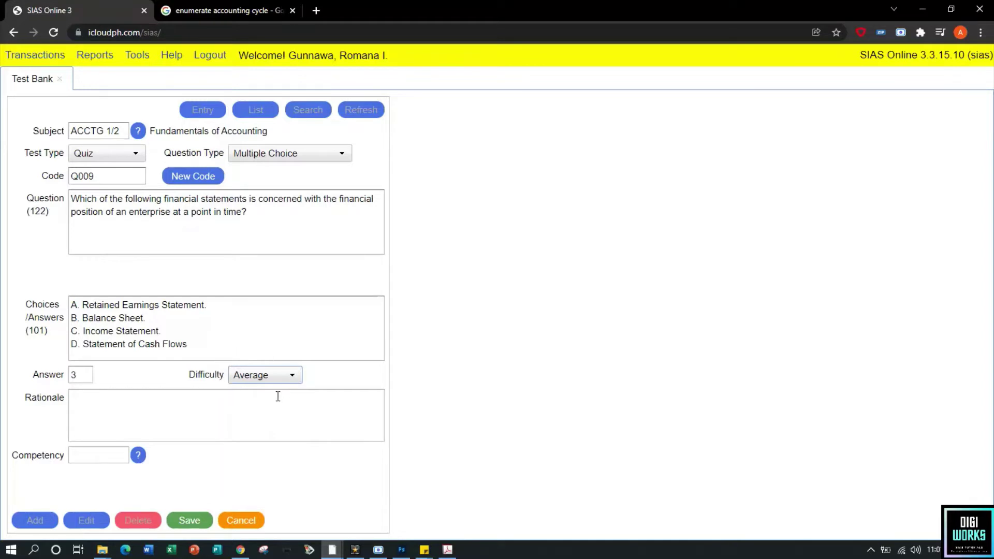
pyautogui.click(192, 524)
pyautogui.click(190, 521)
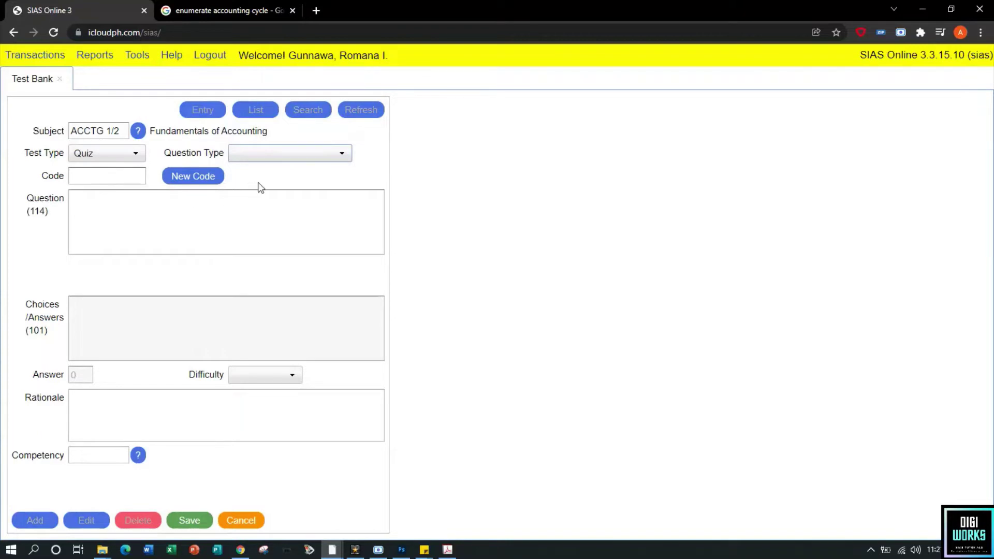
# Set up a True or False question with a new code, stating that the Balance Sheet concerns an enterprise's financial position at a point in time
pyautogui.click(262, 161)
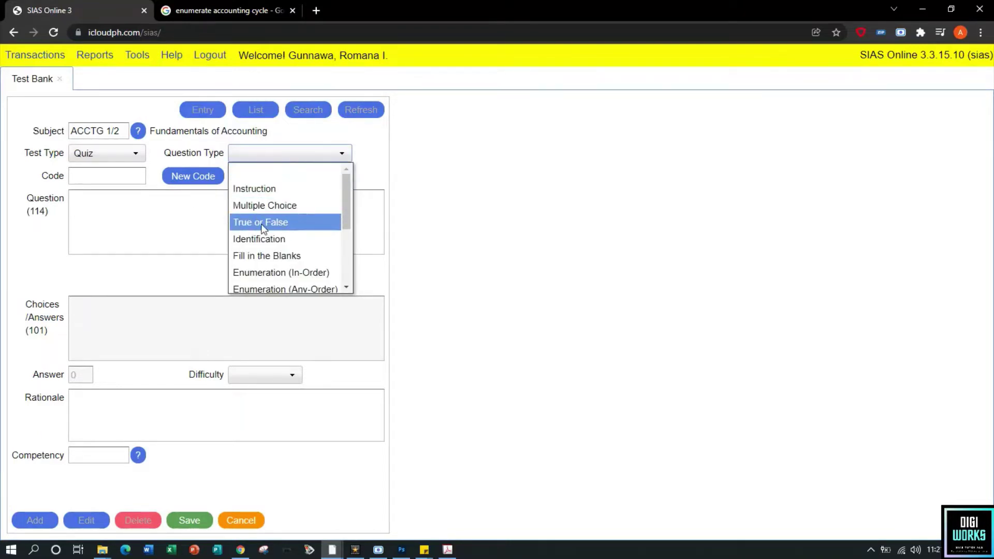
pyautogui.click(210, 162)
pyautogui.click(252, 156)
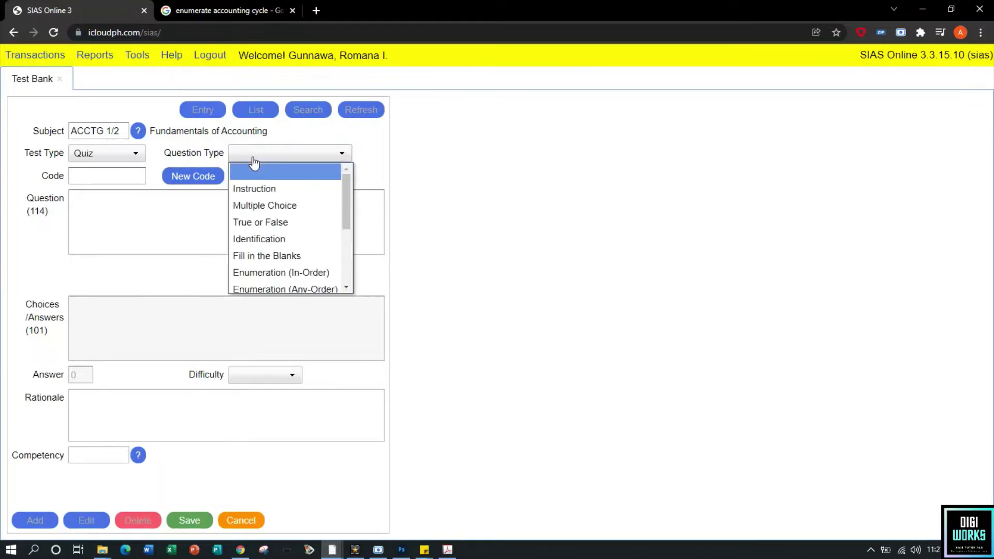
pyautogui.click(273, 224)
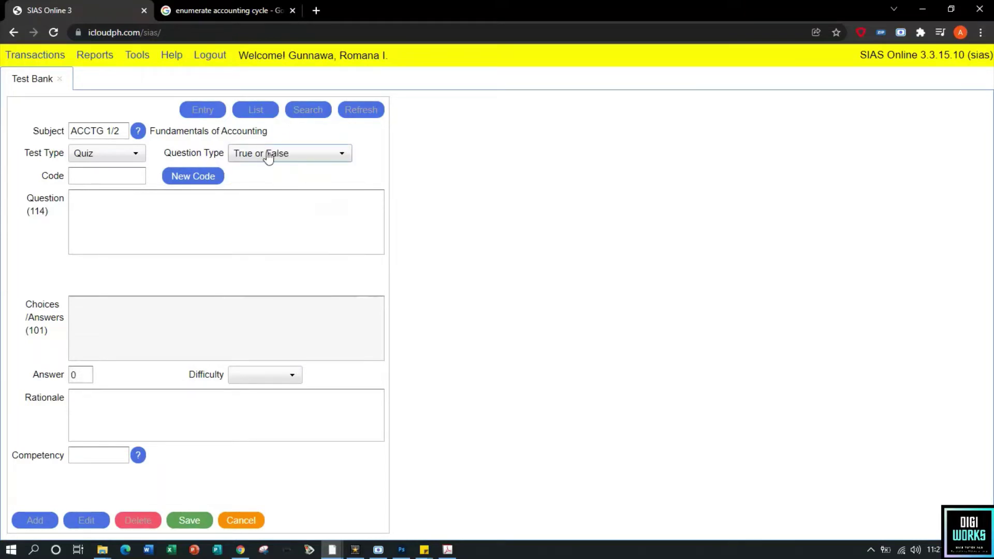
pyautogui.click(214, 205)
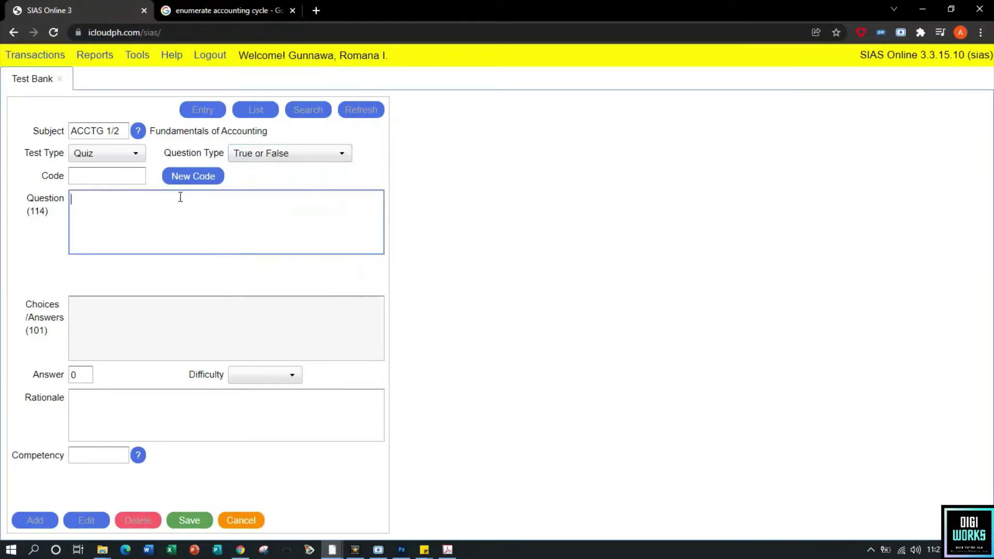
pyautogui.write('Balance Sheet is a financial statement concerned with the financial position of an enterprise at a point in time.')
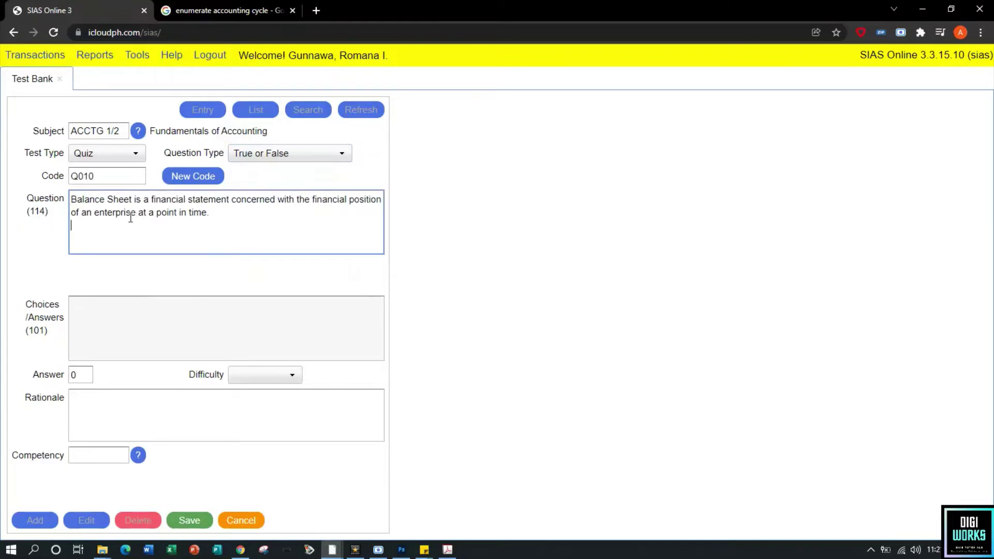
# Set the true-or-false question's answer to 2 and its difficulty to Average, and save the entry
pyautogui.doubleClick(79, 377)
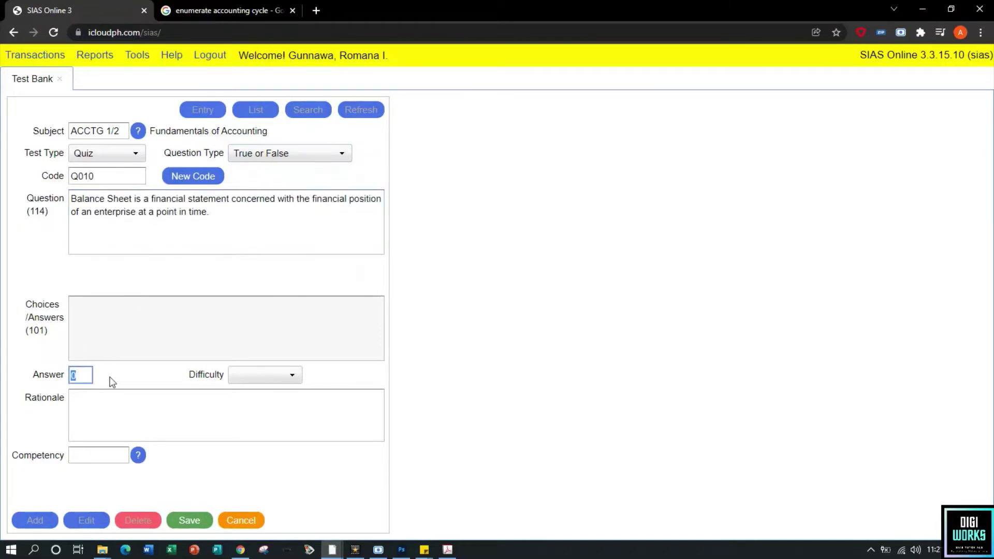
pyautogui.write('2')
pyautogui.press('BackSpace')
pyautogui.write('1')
pyautogui.doubleClick(84, 375)
pyautogui.click(84, 374)
pyautogui.write('2')
pyautogui.click(259, 377)
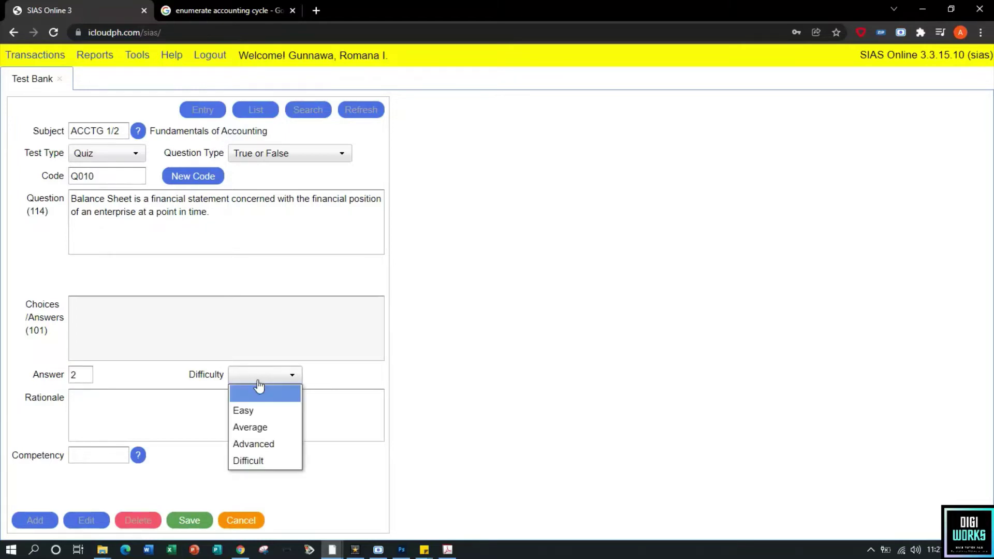
pyautogui.click(252, 423)
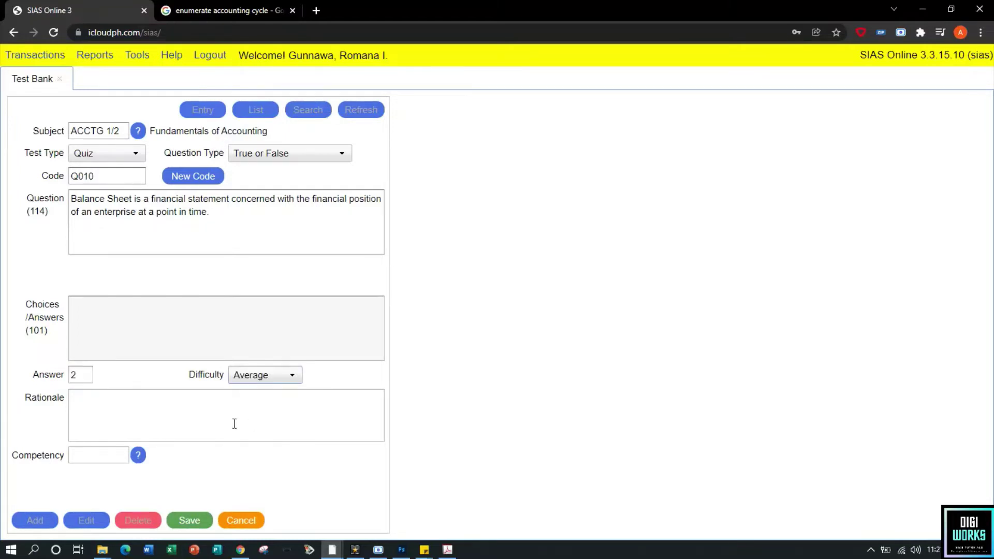
pyautogui.click(187, 521)
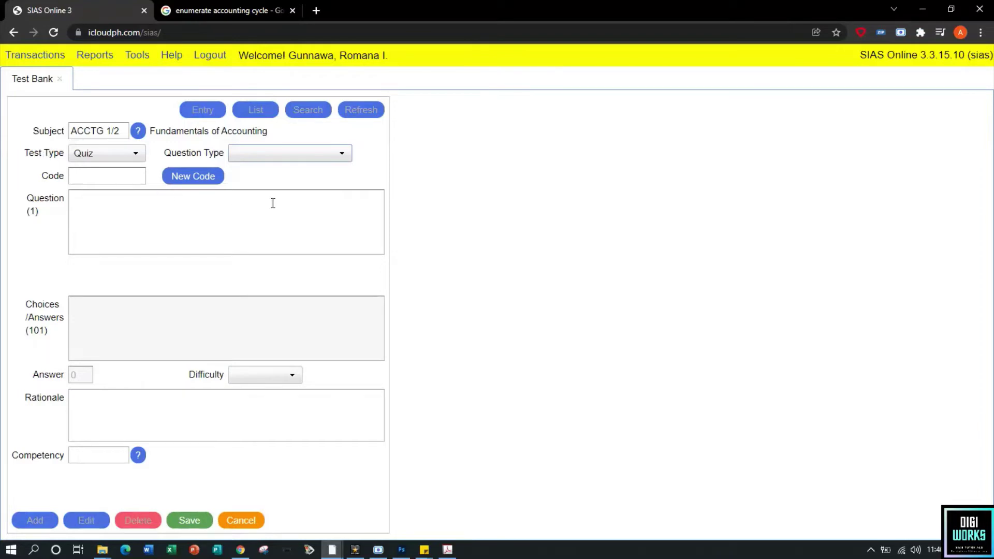
# Set up an Identification question with a new code, describing the financial statement that shows how balance sheet and income changes affect cash
pyautogui.click(247, 159)
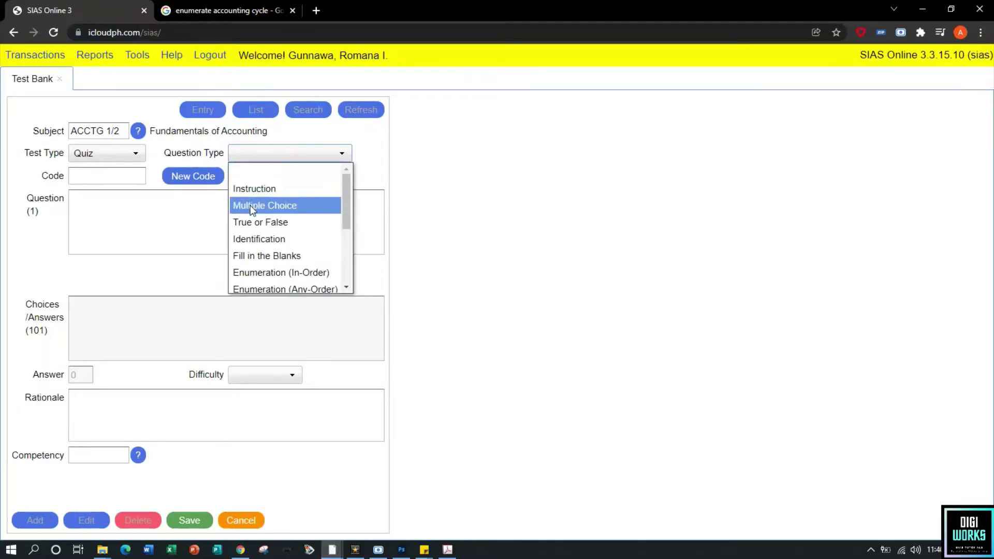
pyautogui.click(258, 243)
pyautogui.click(258, 244)
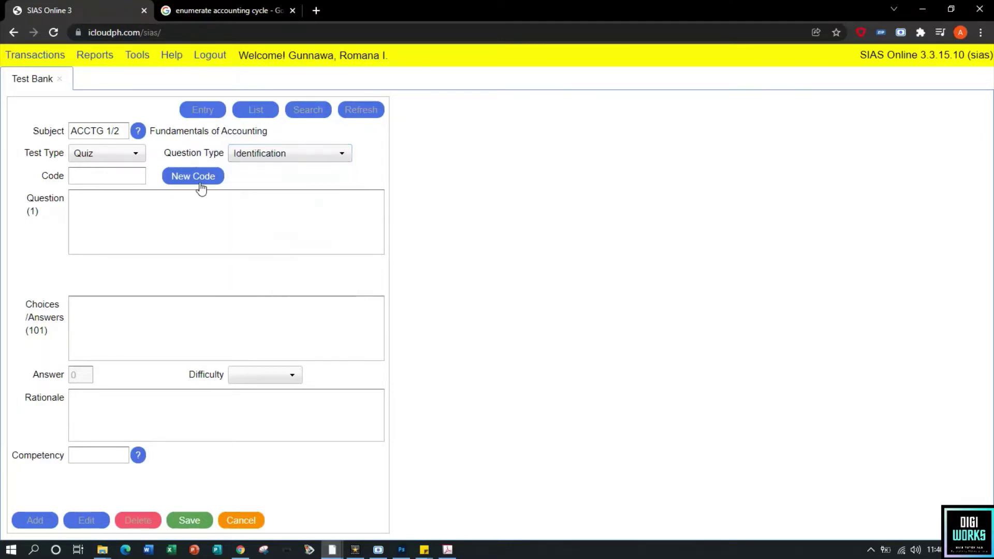
pyautogui.click(200, 183)
pyautogui.click(188, 206)
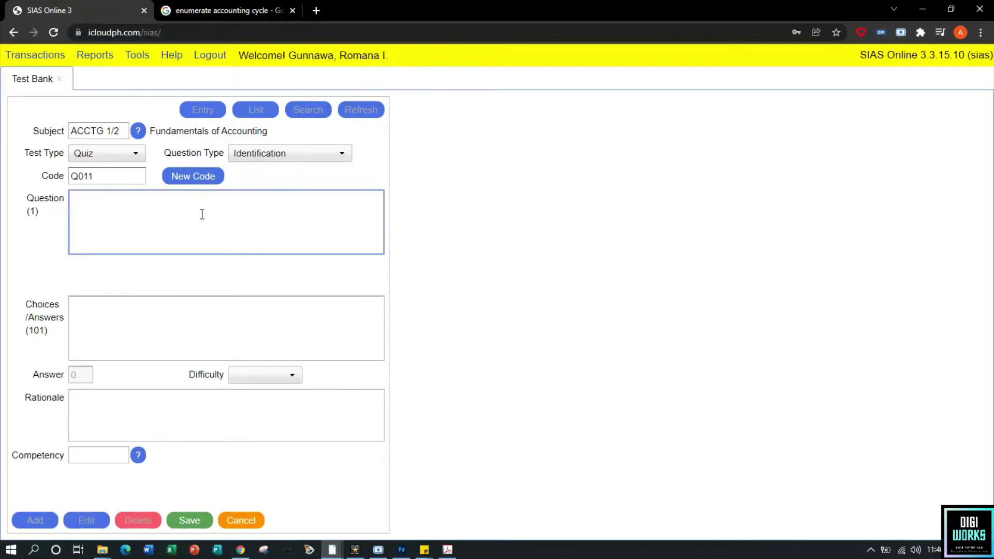
pyautogui.hotkey('ctrl', 'v')
# Move the line "Statement of Cash Flows" out of the identification question's text into its answers
pyautogui.moveTo(176, 235); pyautogui.dragTo(74, 237)
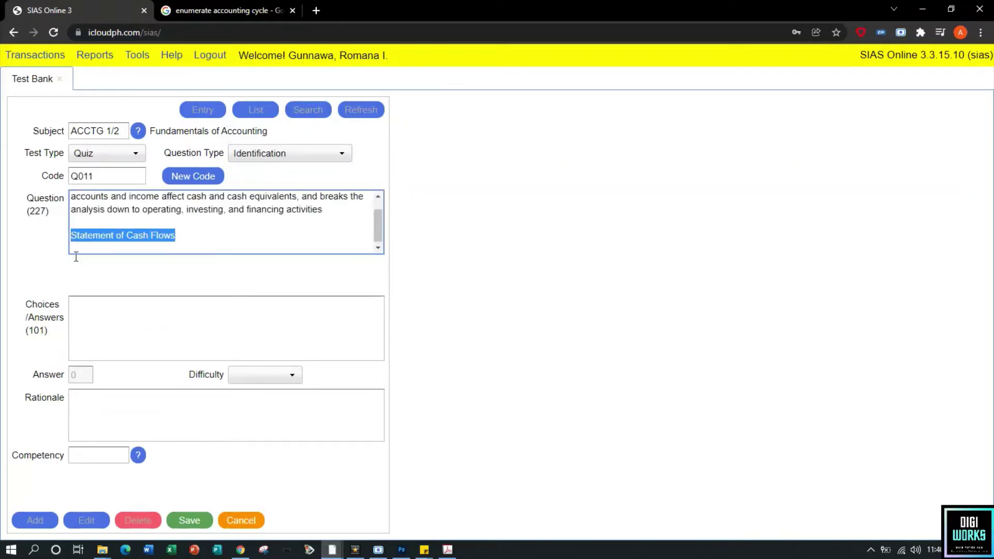
pyautogui.hotkey('ctrl', 'x')
pyautogui.click(93, 309)
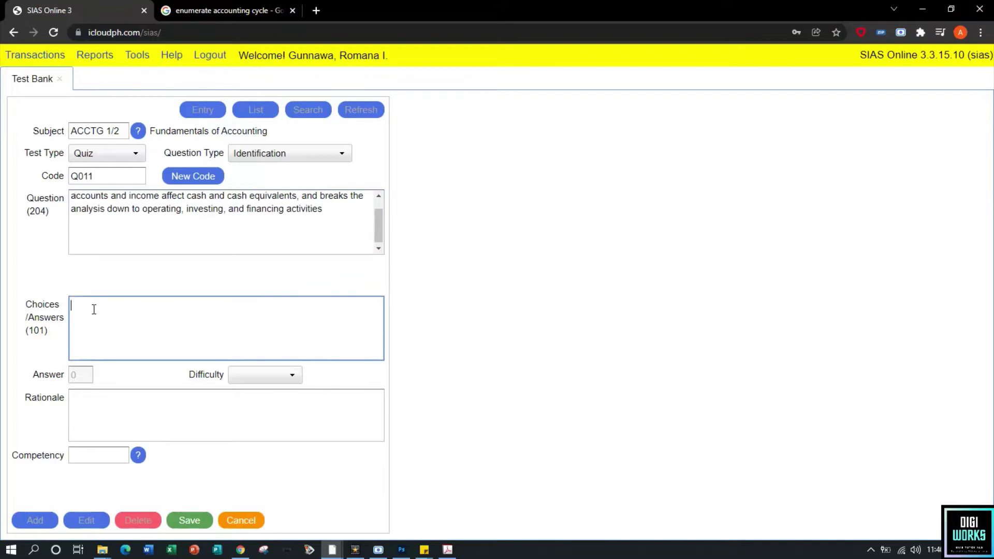
pyautogui.hotkey('ctrl', 'v')
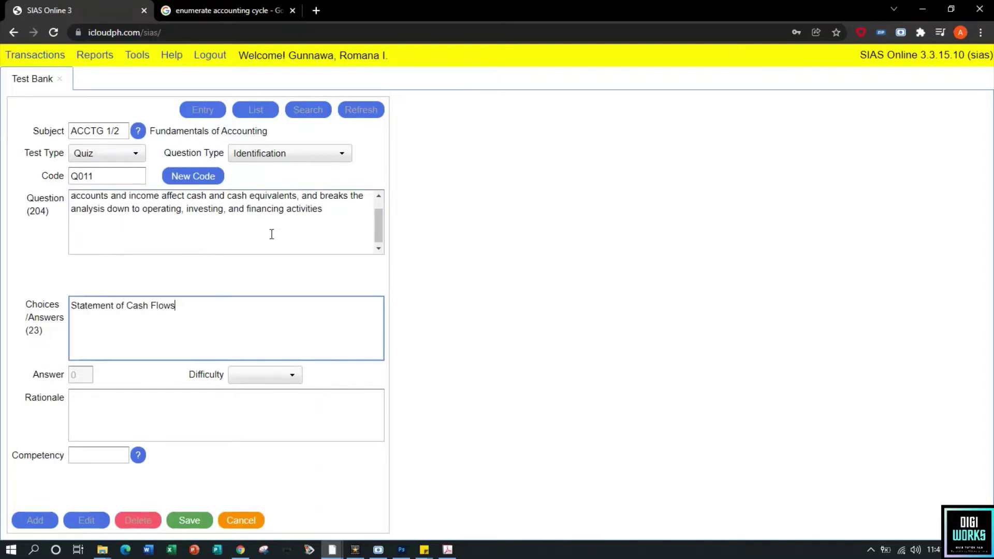
pyautogui.scroll(2, 271, 234)
# Set the identification question's difficulty to Average and save the entry
pyautogui.click(251, 382)
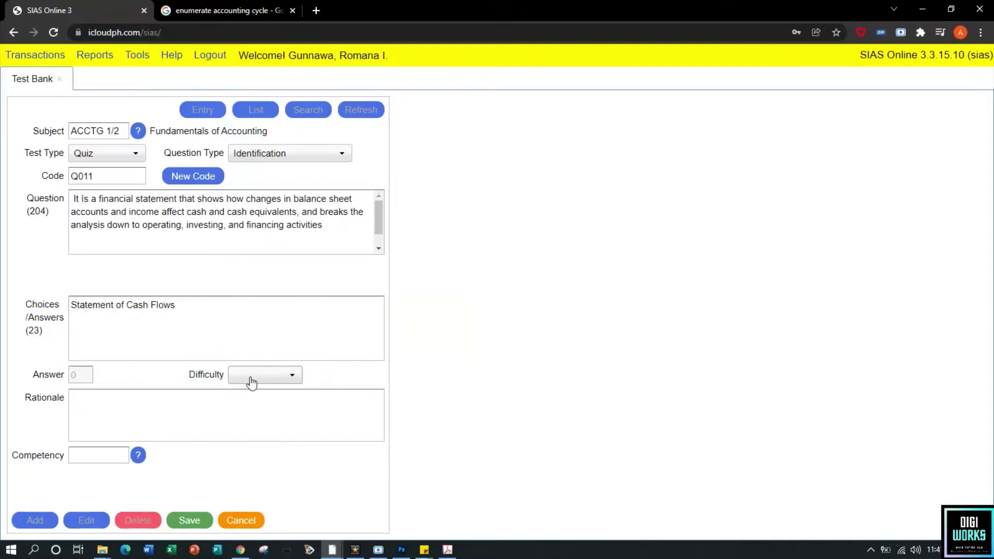
pyautogui.click(237, 427)
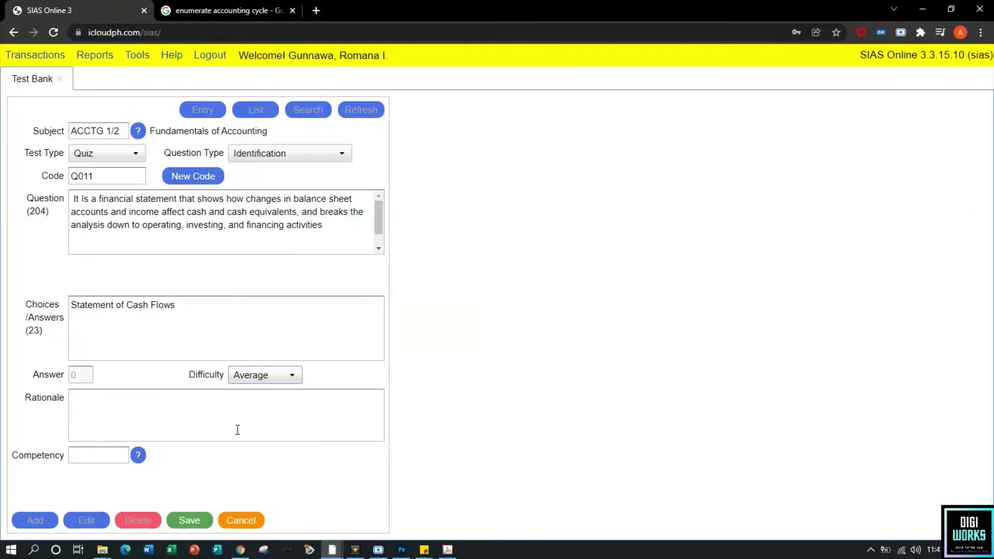
pyautogui.click(197, 523)
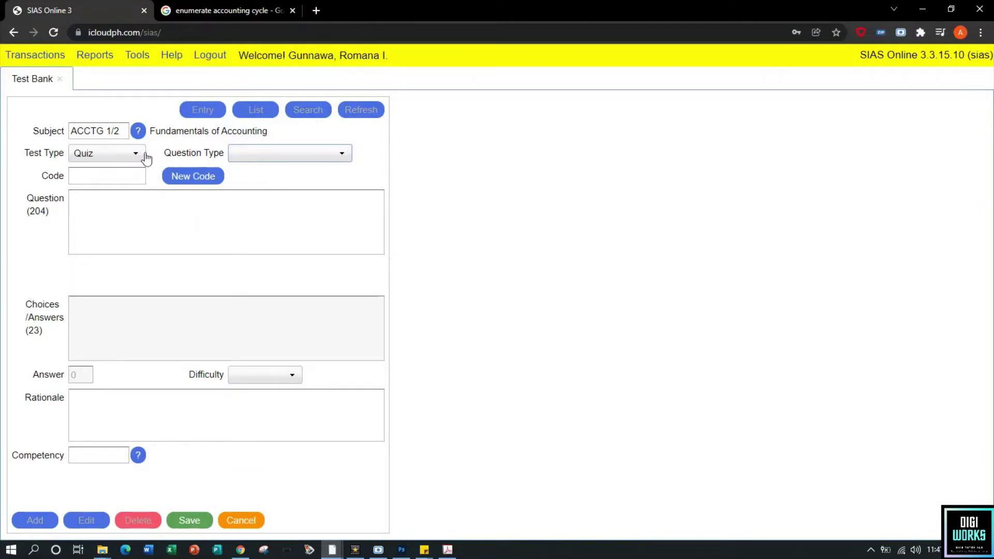
# Set up a Fill in the Blanks question with a new code, about any resource owned or controlled by a business or economic entity
pyautogui.click(265, 163)
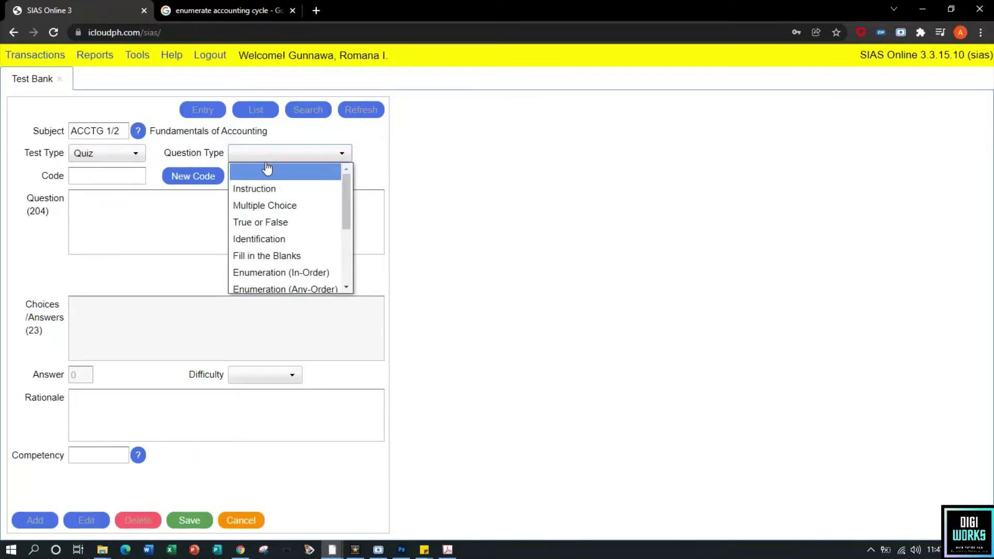
pyautogui.click(265, 258)
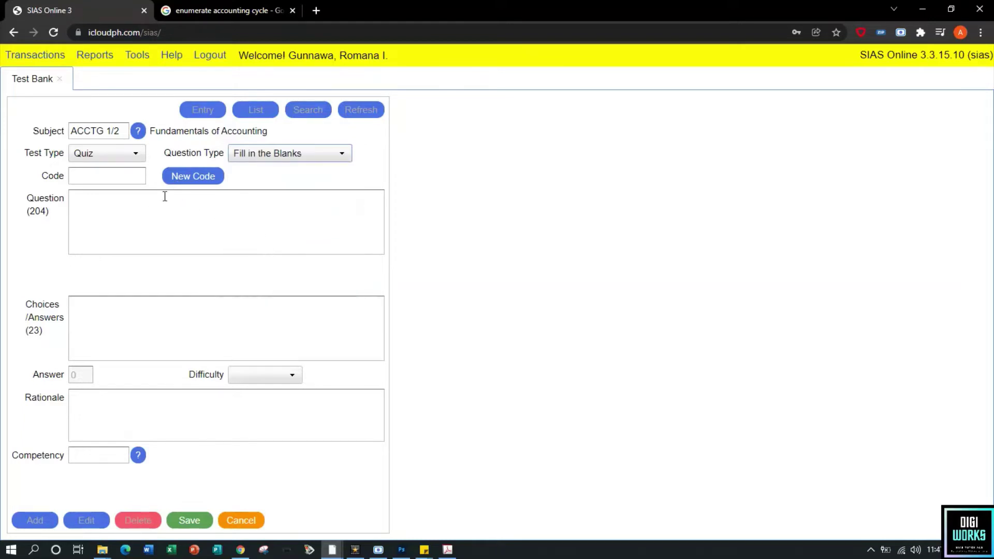
pyautogui.click(178, 186)
pyautogui.click(162, 212)
pyautogui.hotkey('ctrl', 'v')
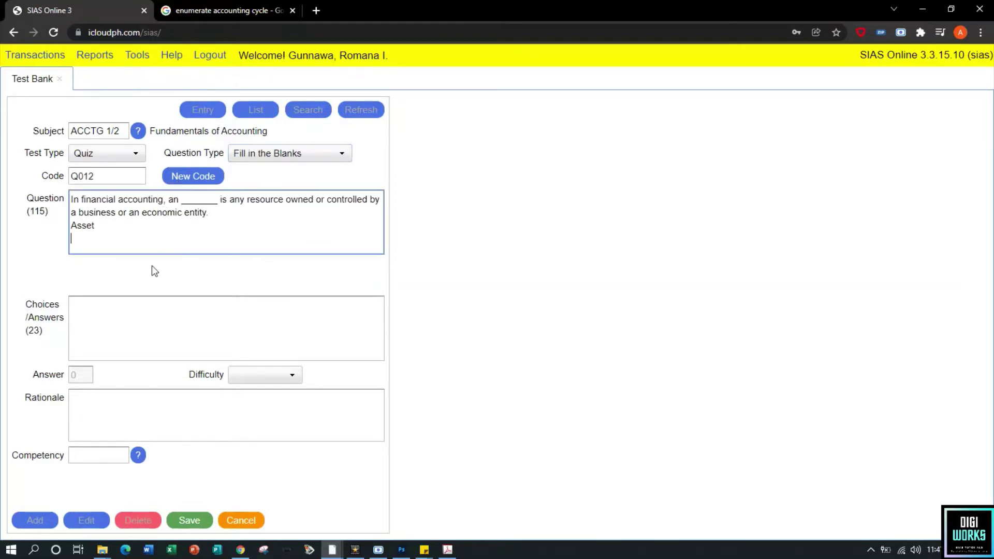
# Move the word "Asset" out of the fill-in-the-blanks question's text into its answers
pyautogui.click(122, 310)
pyautogui.click(98, 228)
pyautogui.doubleClick(83, 225)
pyautogui.hotkey('ctrl', 'x')
pyautogui.click(129, 311)
pyautogui.hotkey('ctrl', 'v')
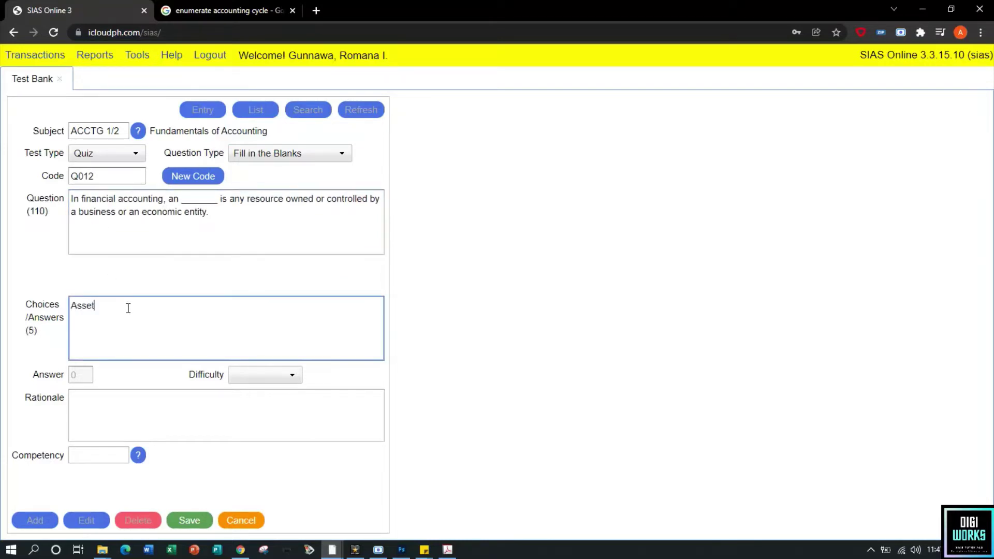
# Set the fill-in-the-blanks question's difficulty to Average and save the entry
pyautogui.click(252, 378)
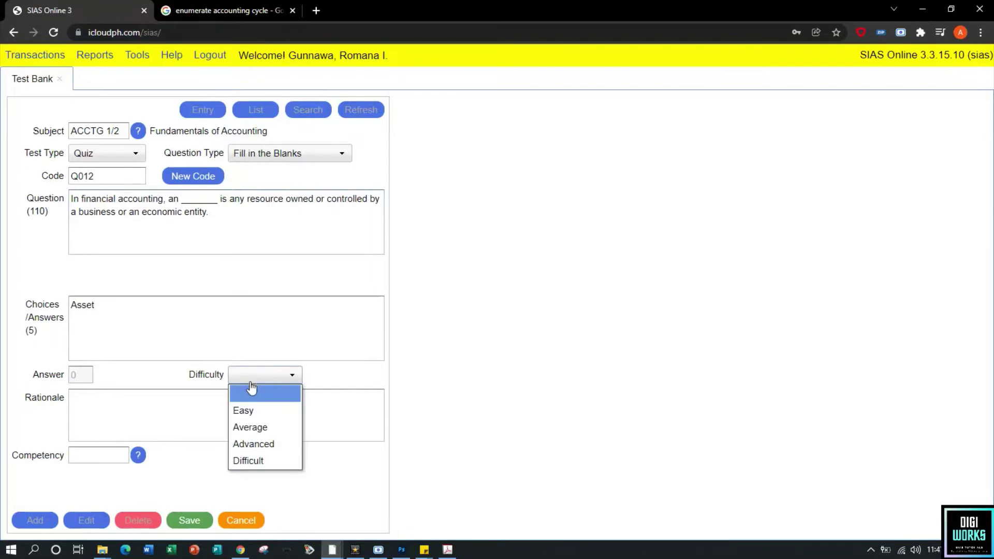
pyautogui.click(251, 427)
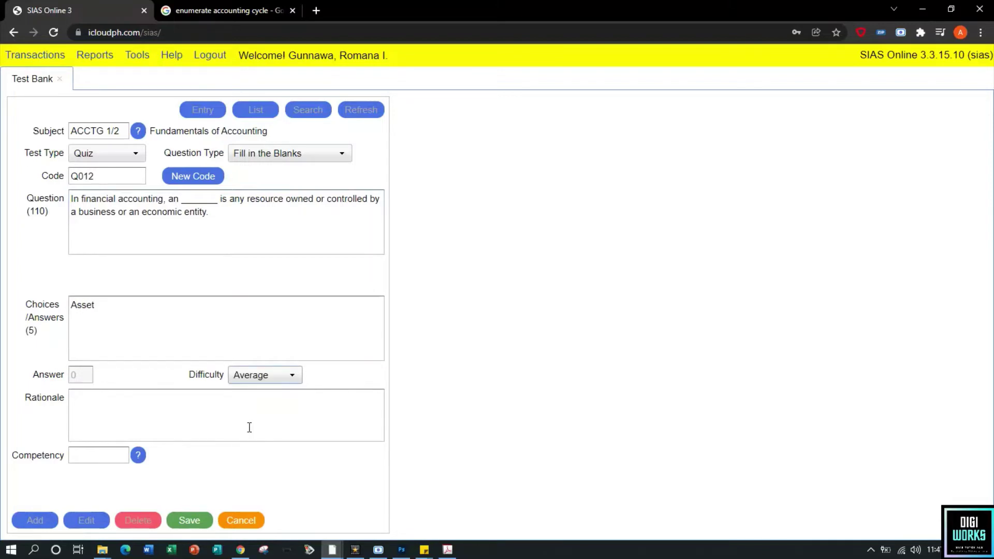
pyautogui.click(192, 520)
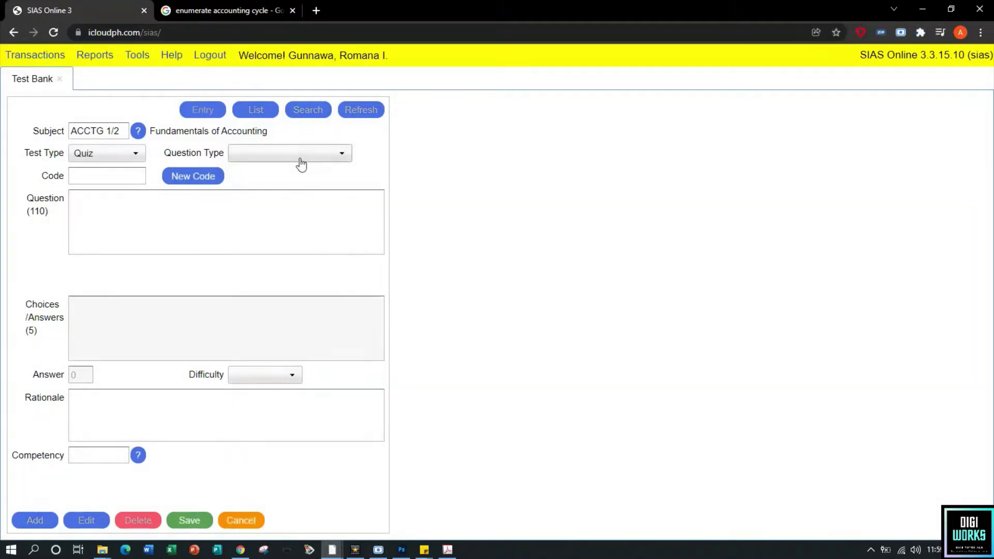
# Set up an Enumeration (Any-Order) question with a new code, pasting "The 8 Steps of the Accounting Cycle" and its list of steps as the question
pyautogui.click(328, 165)
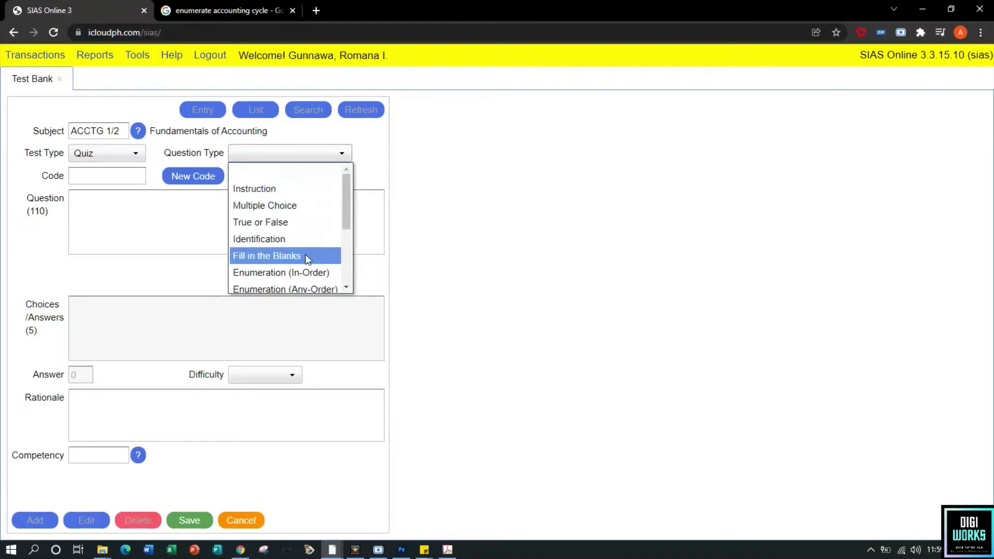
pyautogui.scroll(-1, 304, 271)
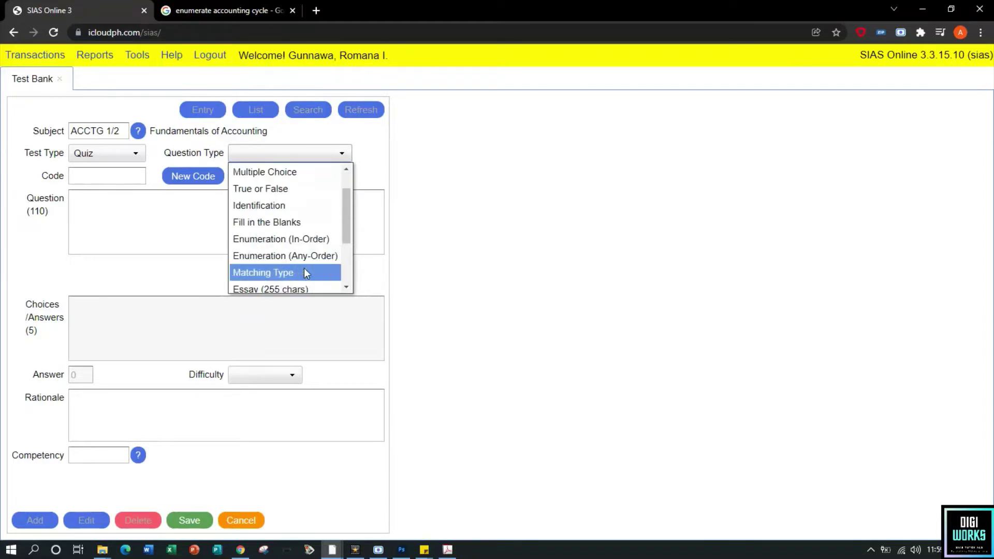
pyautogui.click(277, 257)
pyautogui.click(191, 176)
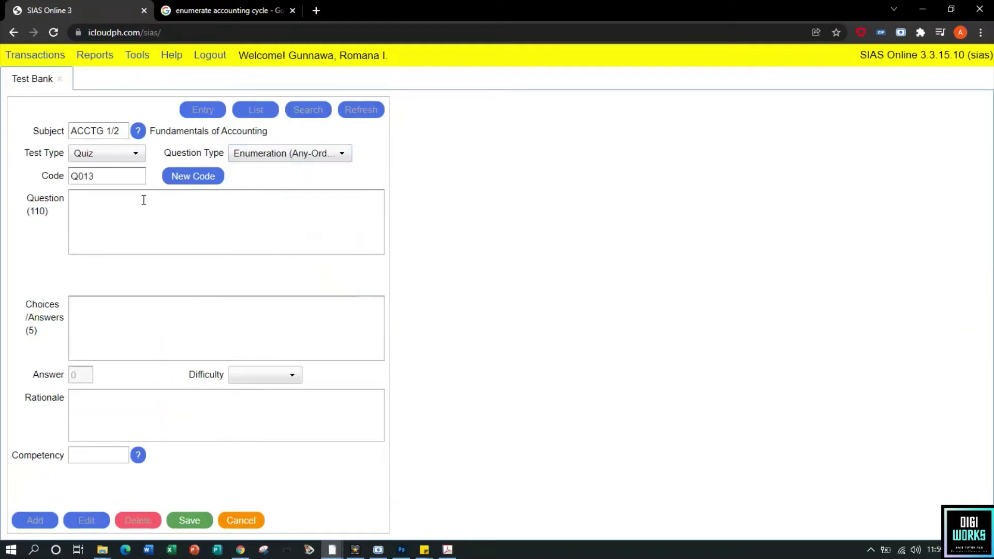
pyautogui.click(156, 202)
pyautogui.hotkey('ctrl', 'v')
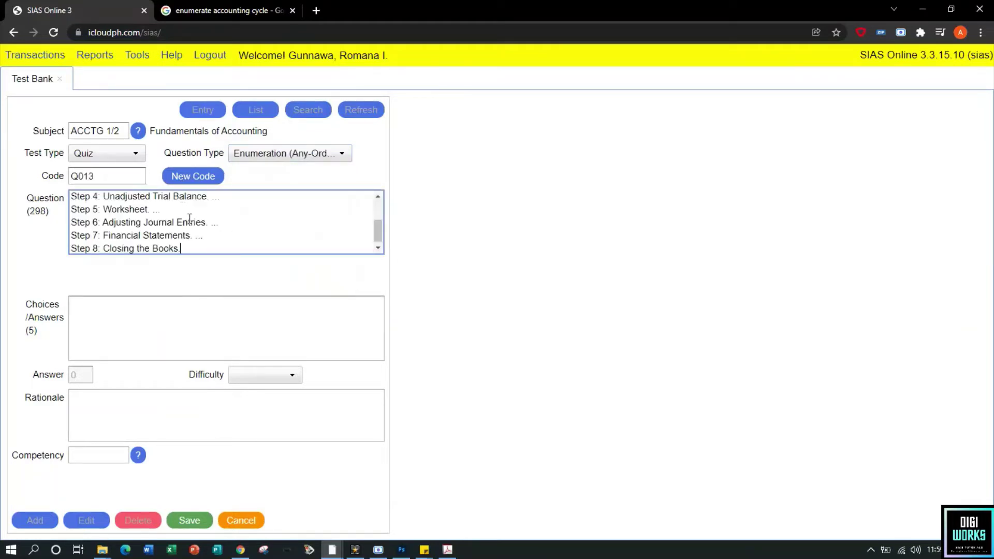
# Move the lines for Step 1 to Step 8 out of the enumeration question's text into its answers
pyautogui.moveTo(201, 244); pyautogui.dragTo(40, 212)
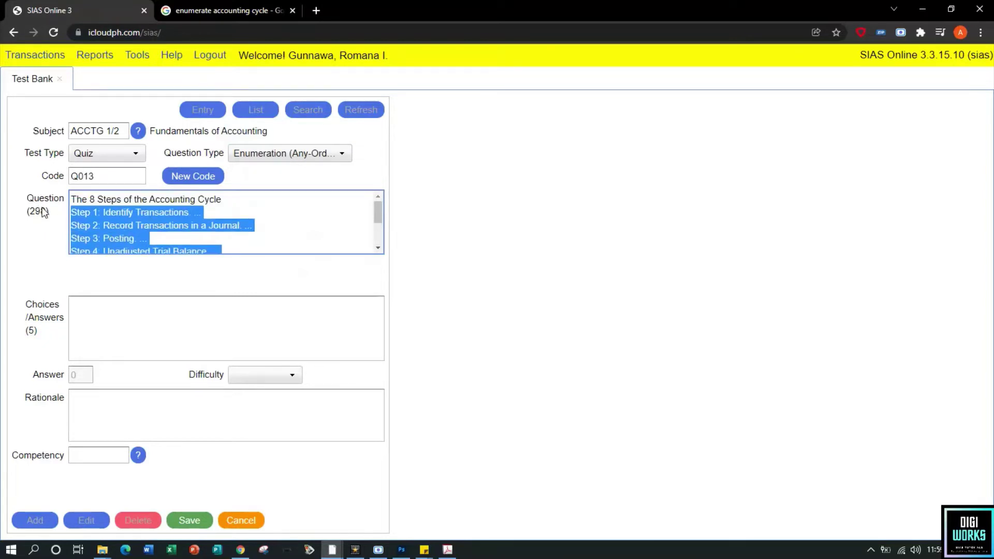
pyautogui.press('BackSpace')
pyautogui.click(104, 311)
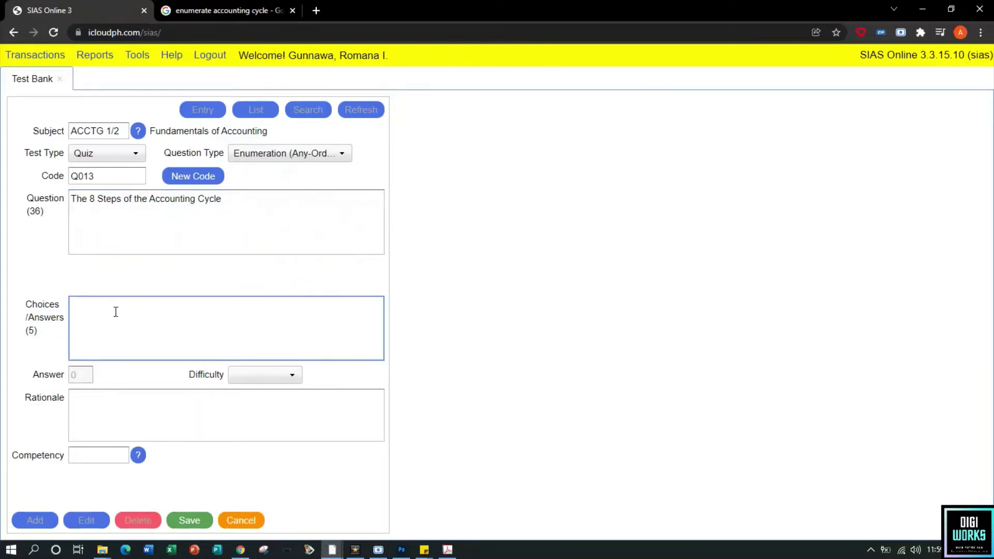
pyautogui.hotkey('ctrl', 'v')
# Set the enumeration question's difficulty to Difficult and save the entry
pyautogui.click(264, 375)
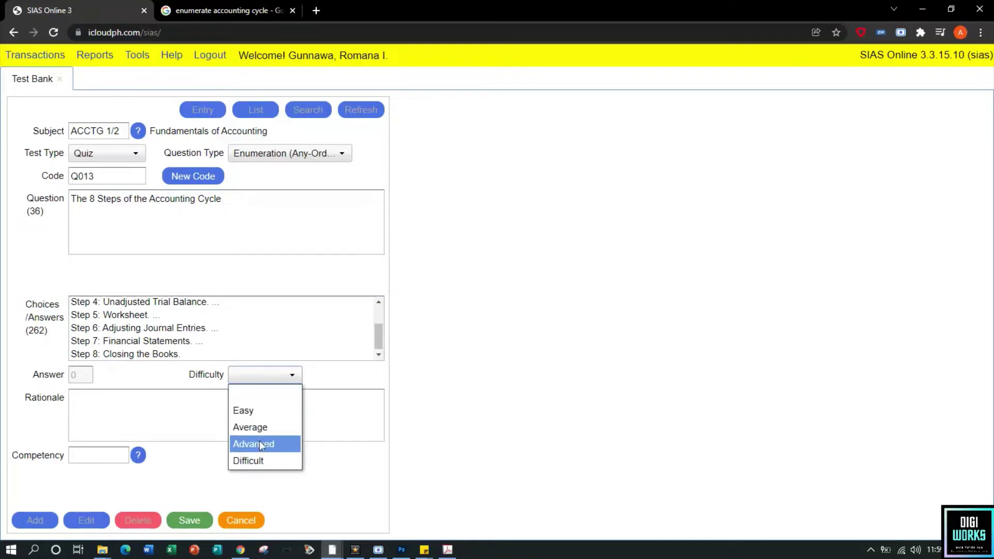
pyautogui.click(259, 459)
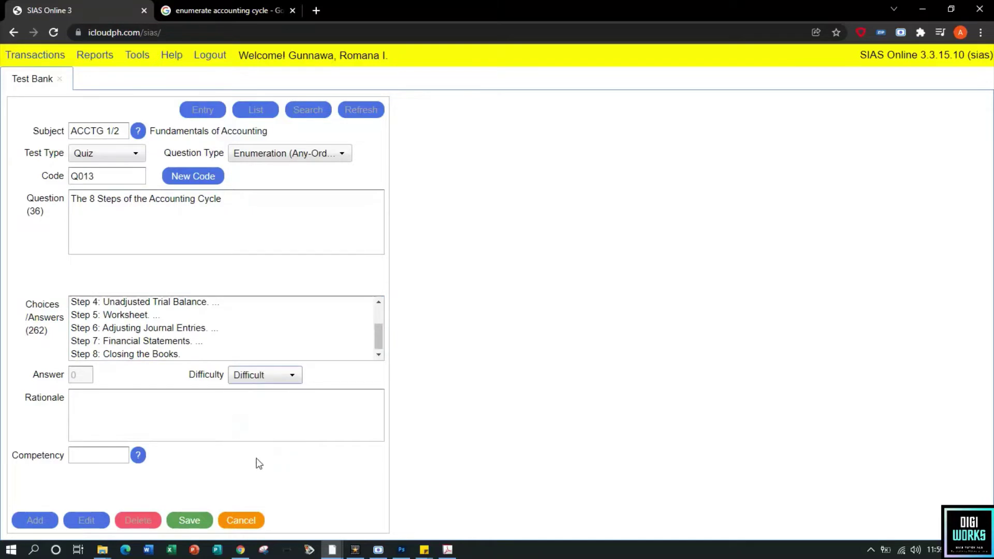
pyautogui.click(198, 523)
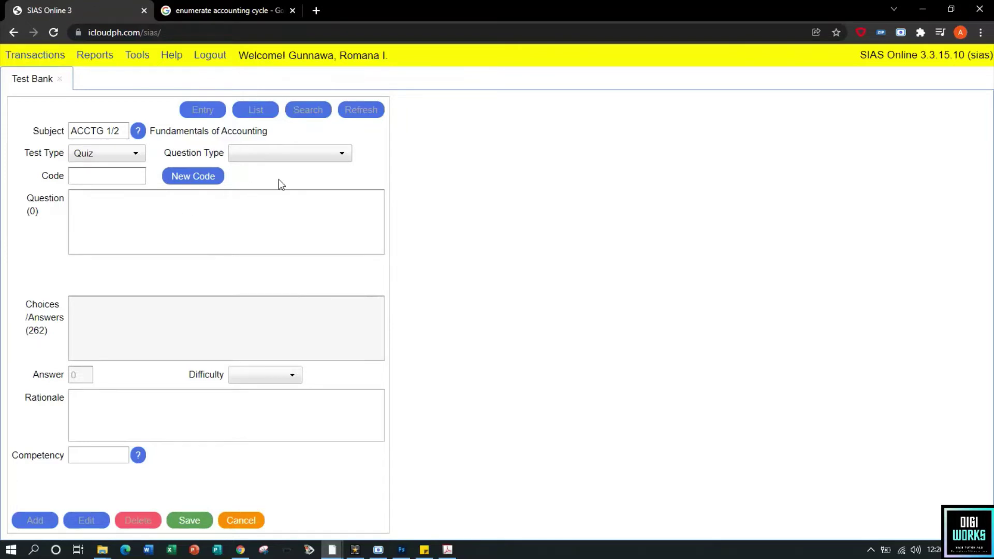
# Set up a Matching Type question with a new code, pasting the numbered steps and the shuffled accounting cycle step names as the question
pyautogui.click(288, 154)
pyautogui.scroll(-1, 274, 241)
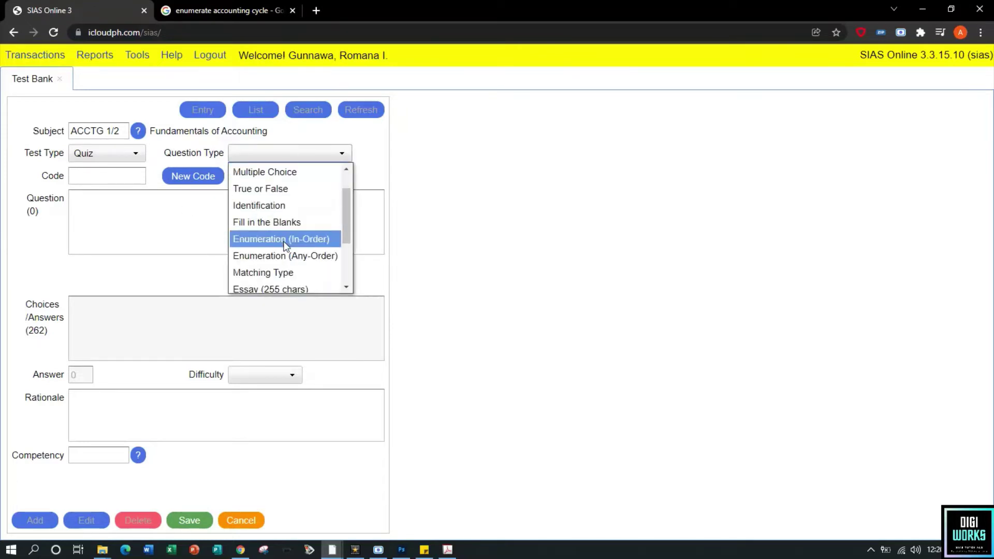
pyautogui.click(274, 273)
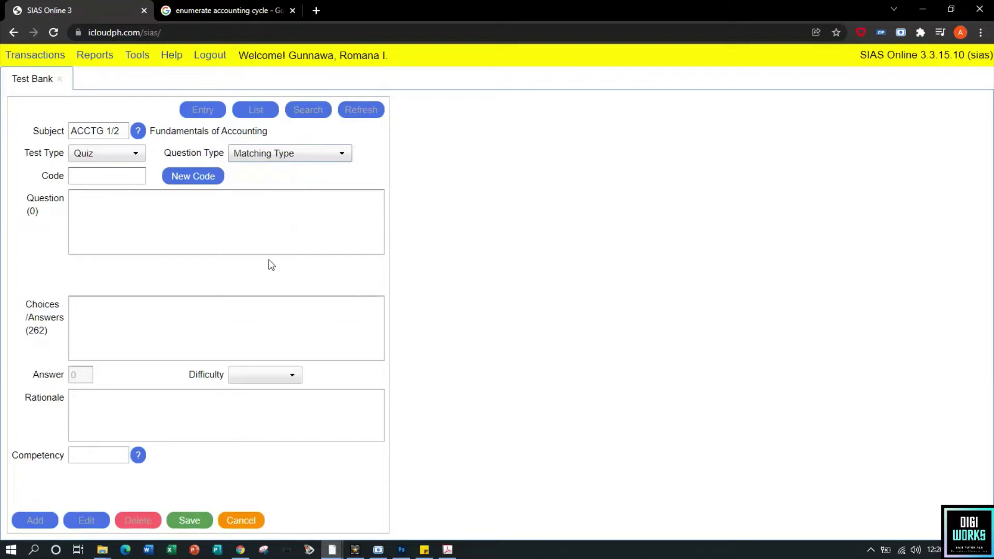
pyautogui.click(252, 205)
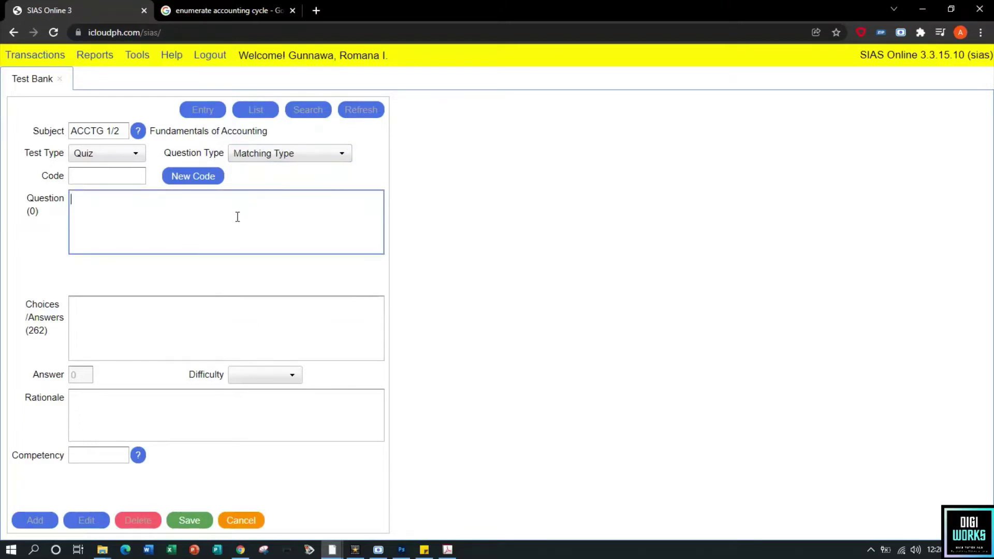
pyautogui.click(178, 175)
pyautogui.click(177, 200)
pyautogui.hotkey('ctrl', 'v')
# Move the accounting cycle step names, from Adjusting Journal Entries to Posting, out of the matching question's text into its answers
pyautogui.moveTo(113, 235); pyautogui.dragTo(69, 221)
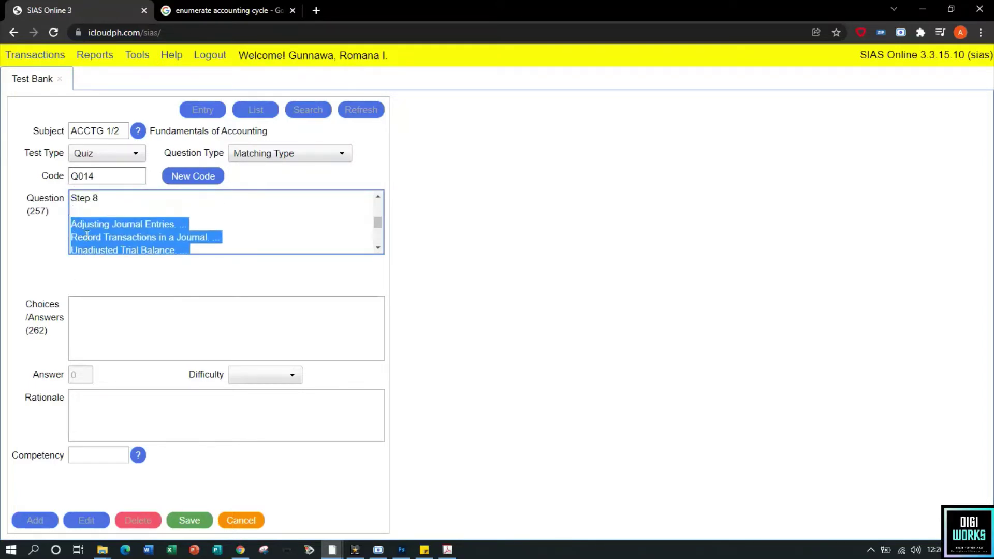
pyautogui.hotkey('ctrl', 'x')
pyautogui.click(131, 305)
pyautogui.hotkey('ctrl', 'v')
# Set the matching question's difficulty to Easy and save the entry
pyautogui.click(254, 381)
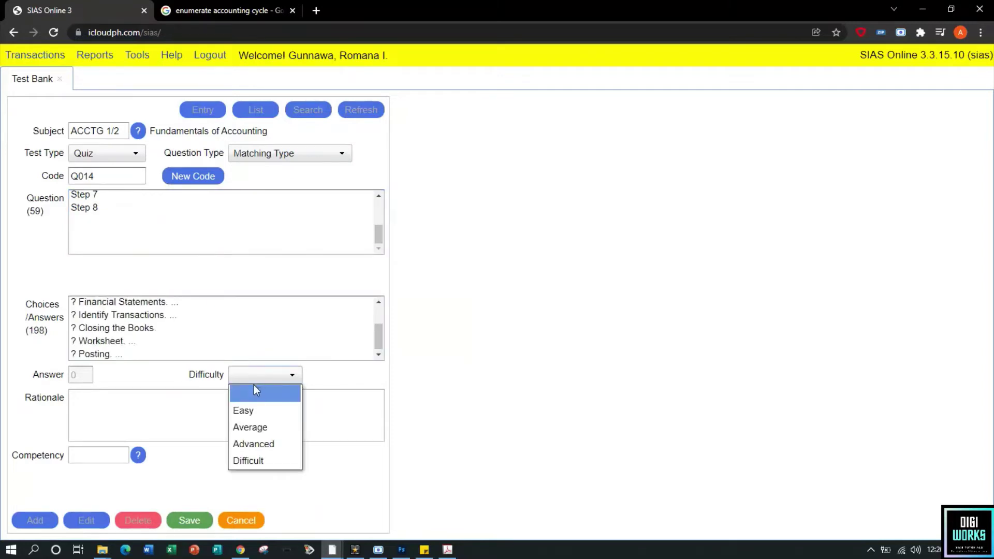
pyautogui.click(254, 408)
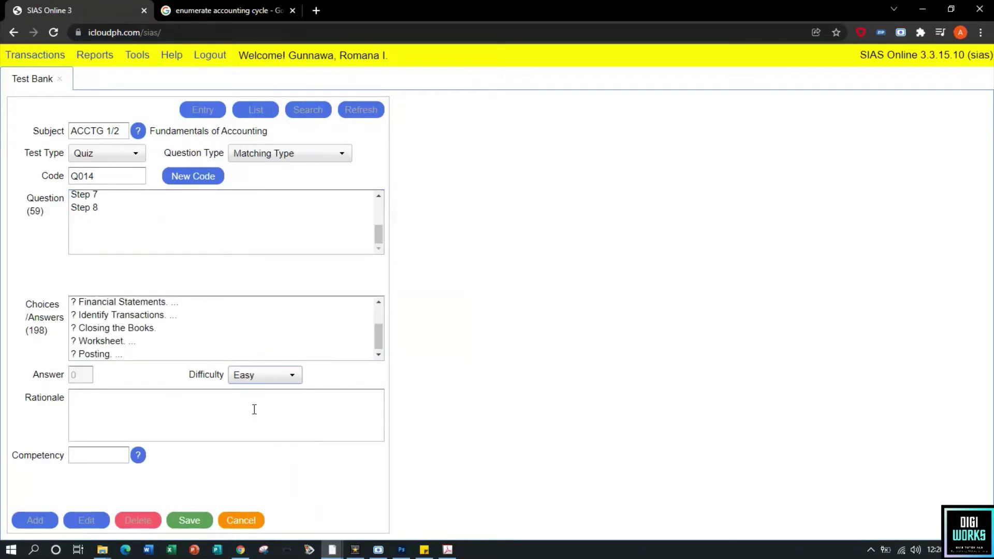
pyautogui.click(197, 523)
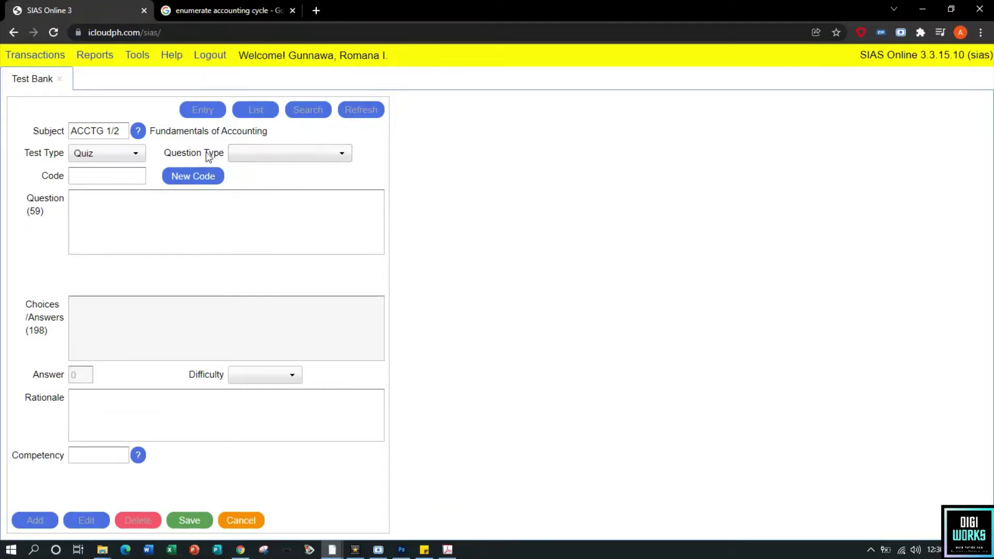
# Set up an Essay (5,000 chars) question with a new code and the question "what is the importance of financial accounting?"
pyautogui.click(242, 160)
pyautogui.scroll(-2, 259, 243)
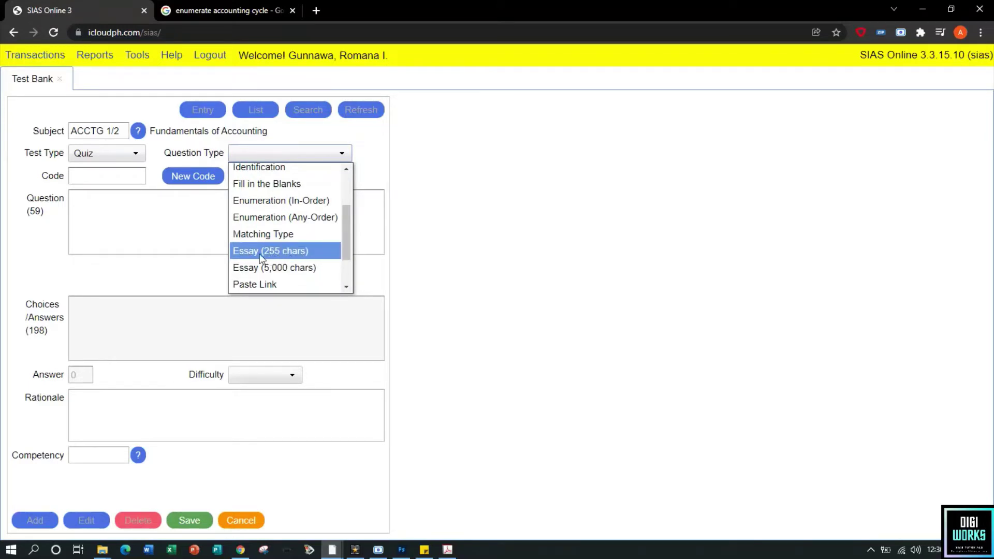
pyautogui.click(309, 275)
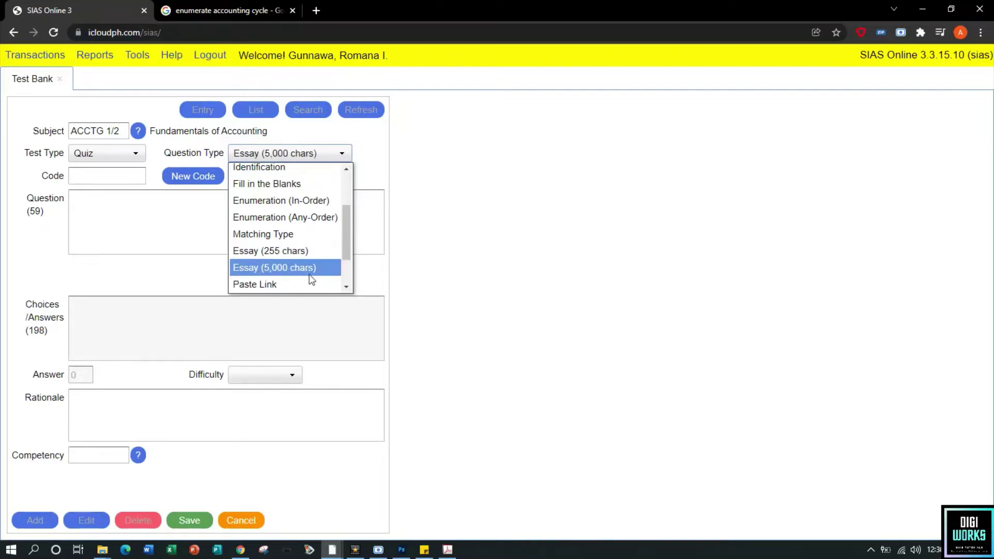
pyautogui.click(190, 212)
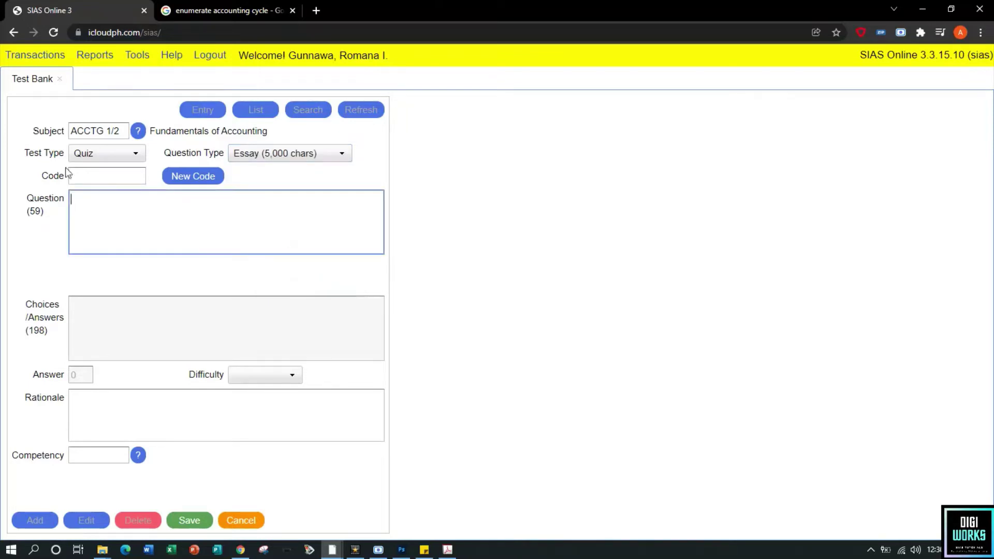
pyautogui.hotkey('ctrl', 'v')
pyautogui.click(192, 181)
pyautogui.click(176, 230)
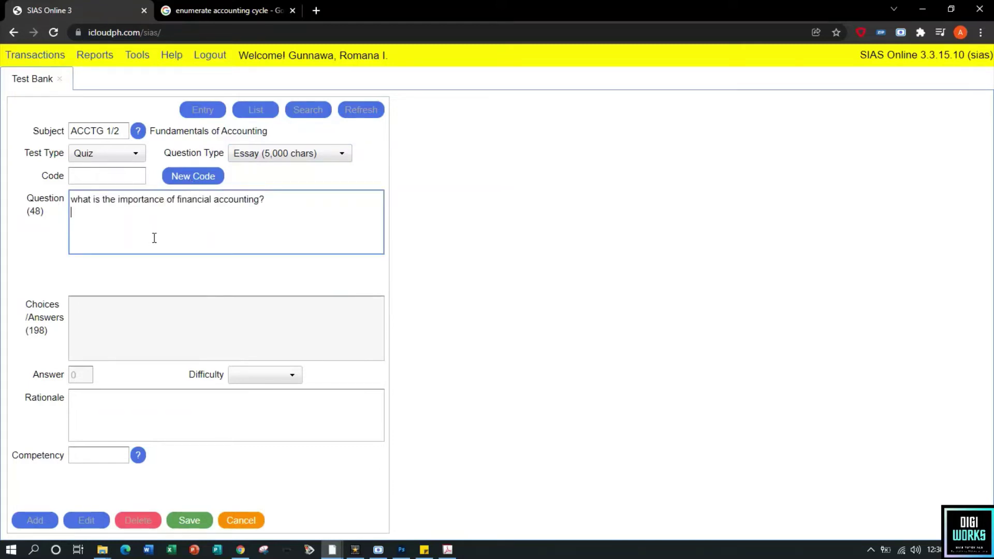
# Set the essay question's difficulty to Average and save the entry
pyautogui.click(249, 376)
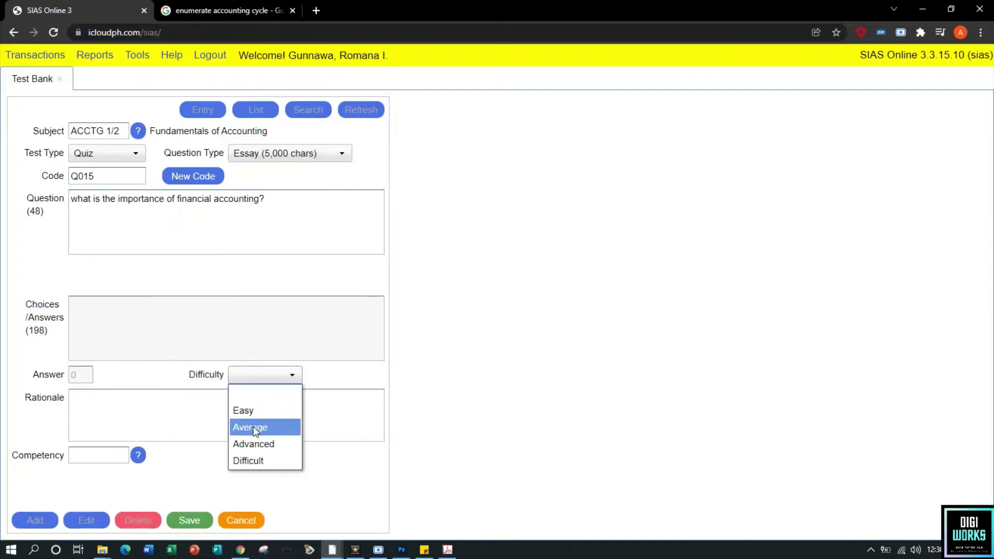
pyautogui.click(253, 427)
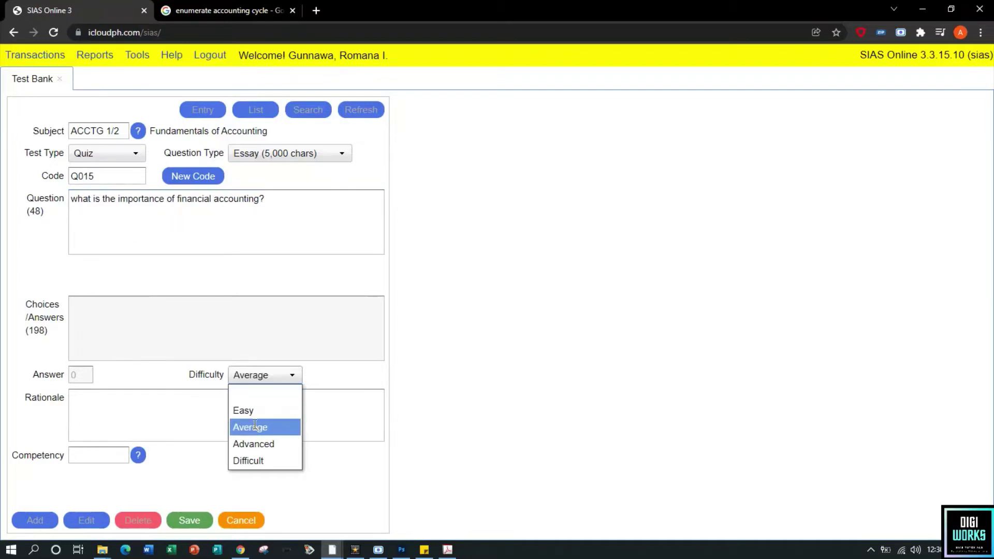
pyautogui.click(195, 519)
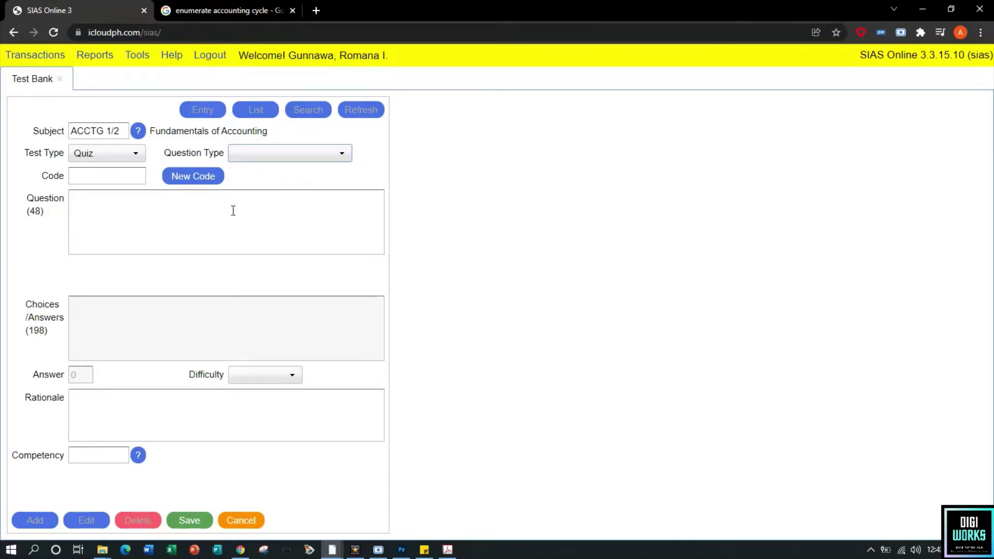
# Set up a Paste Link question with a new code, asking to "Browse the internet and search a website that presents the importance of accounting."
pyautogui.click(278, 165)
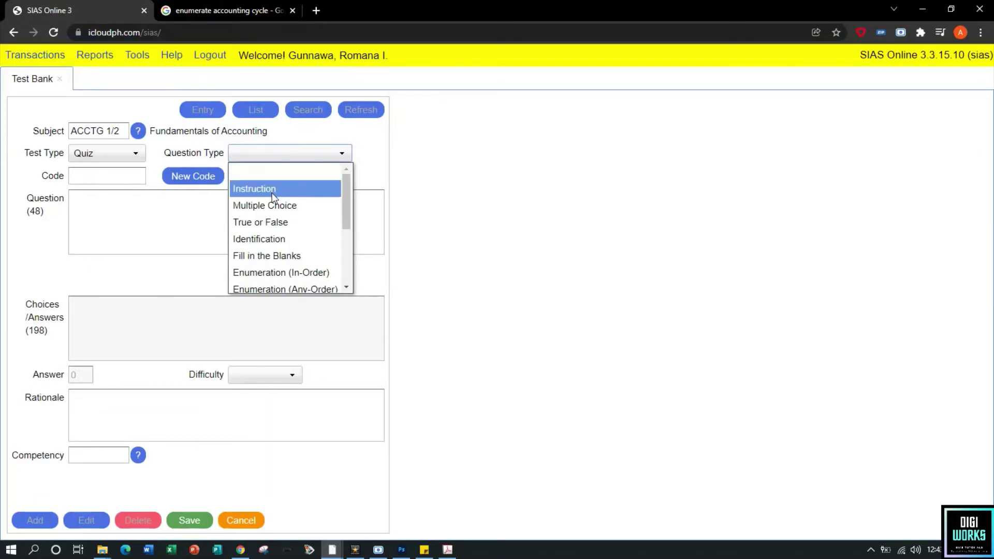
pyautogui.scroll(-1, 272, 199)
pyautogui.scroll(-1, 273, 199)
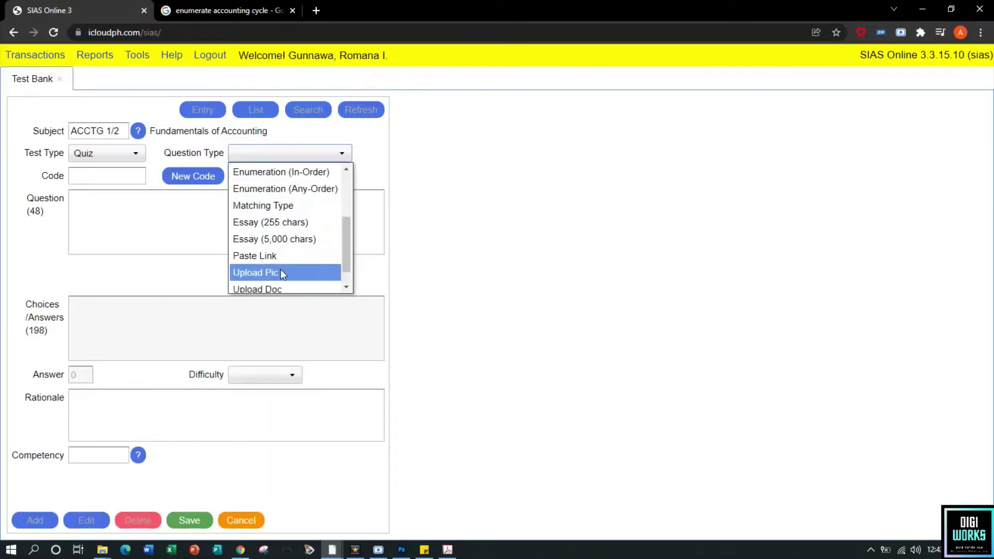
pyautogui.click(268, 256)
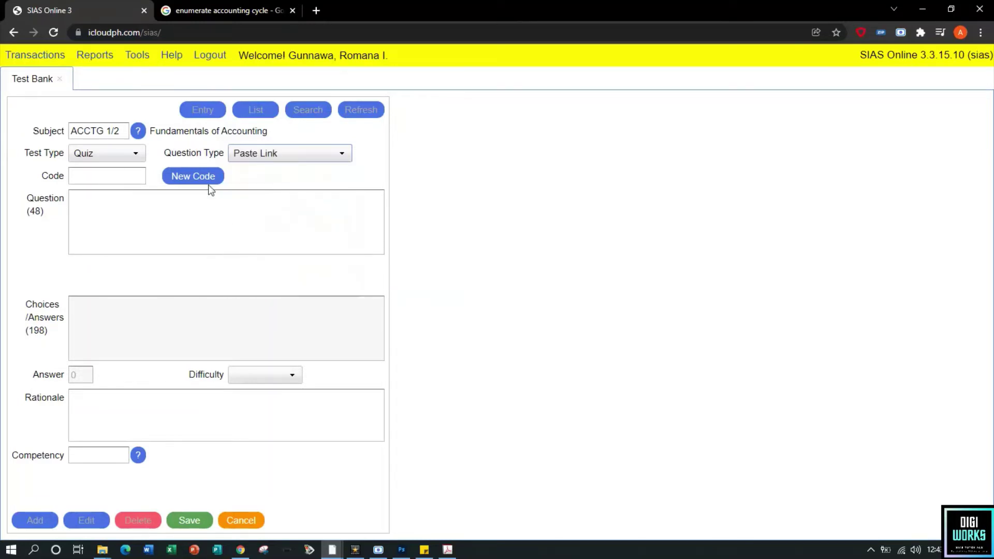
pyautogui.click(193, 181)
pyautogui.click(183, 201)
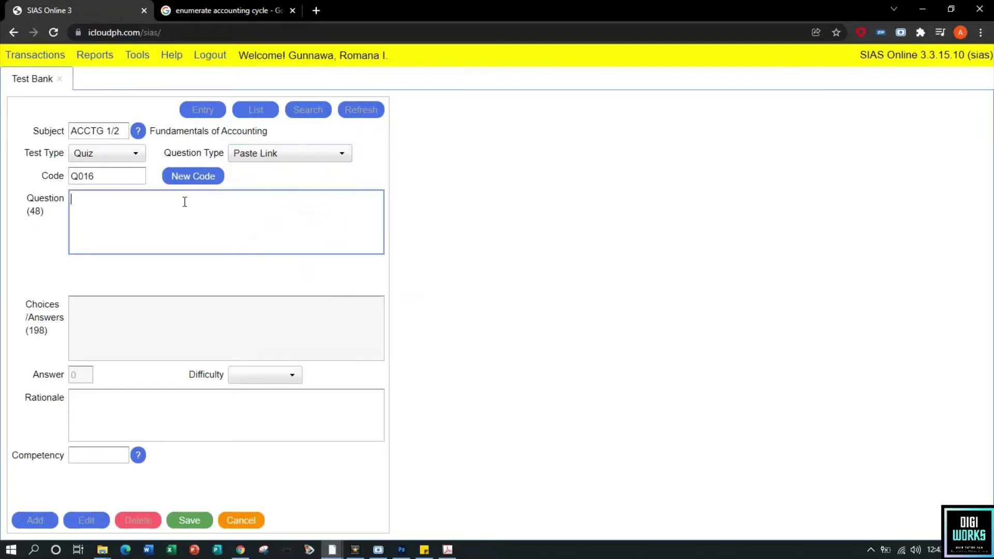
pyautogui.hotkey('ctrl', 'v')
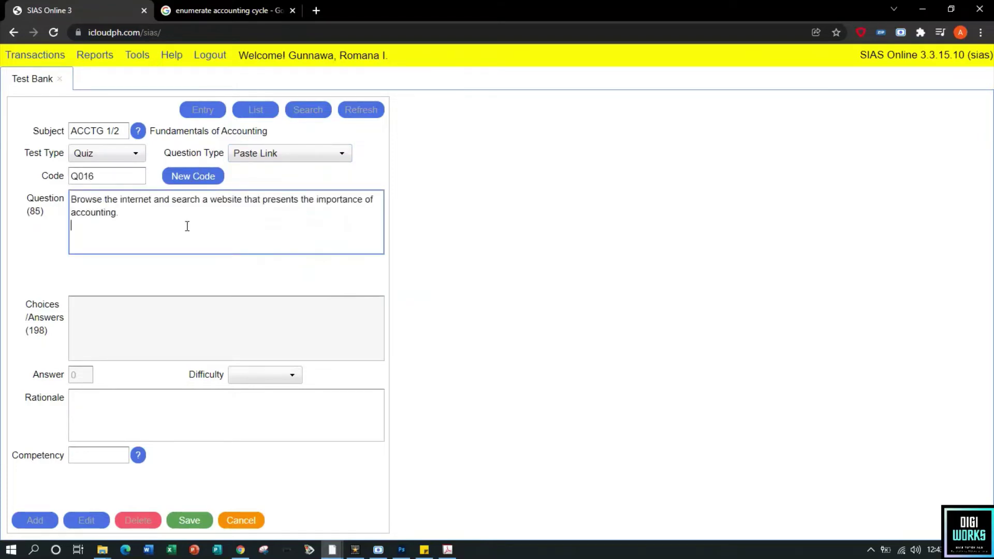
# Set the Paste Link question's difficulty to Average and save the entry
pyautogui.click(293, 374)
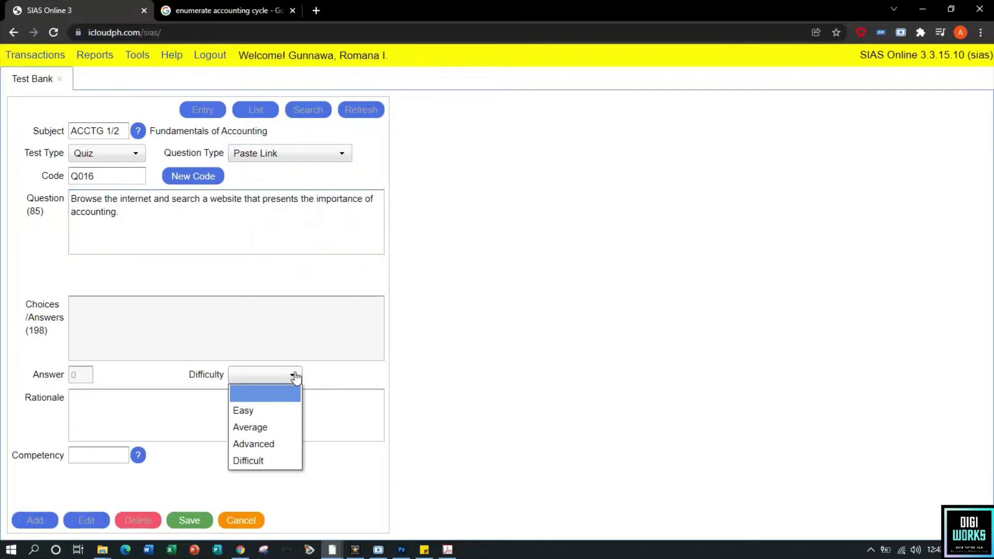
pyautogui.click(266, 427)
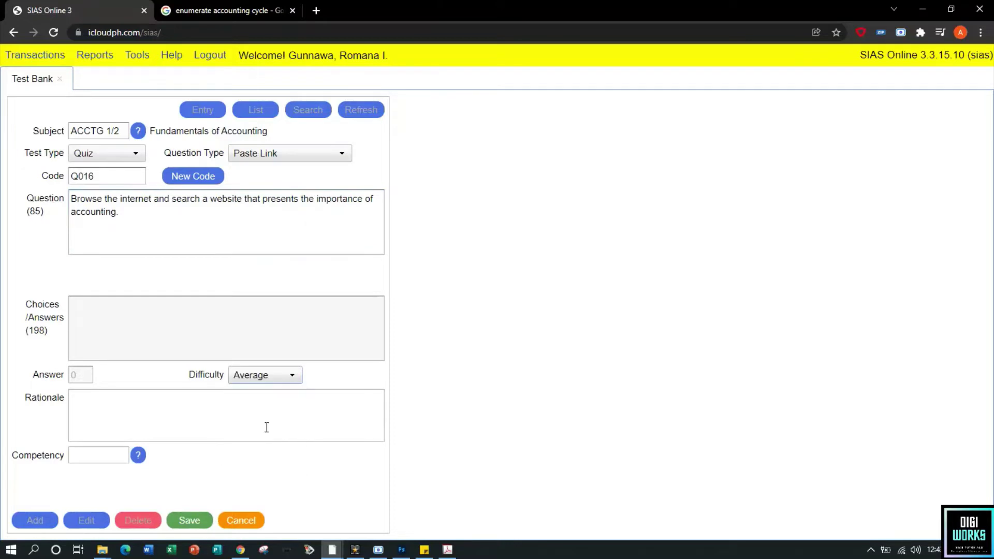
pyautogui.click(189, 521)
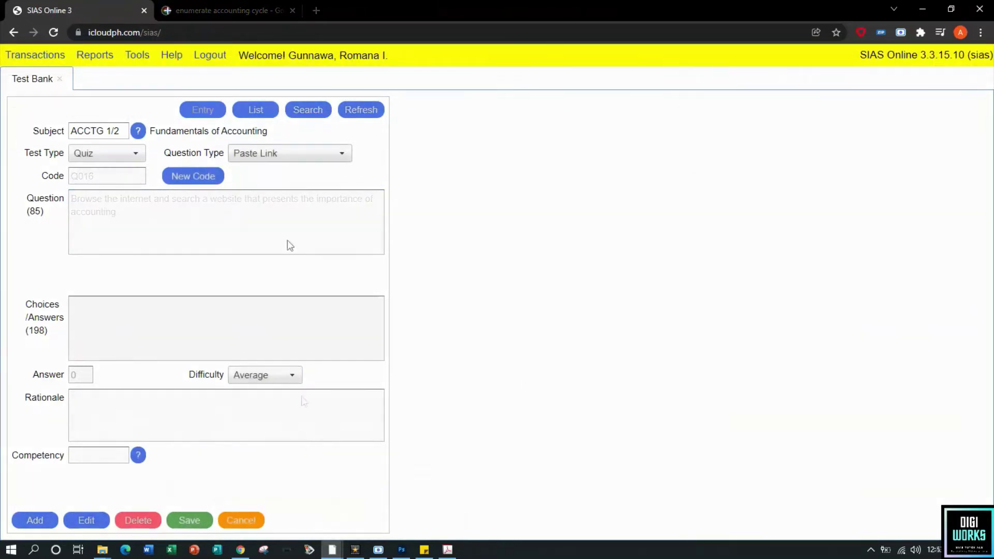
# Set up an Upload Doc question with a new code and the question text "upload document for exercise 3.1"
pyautogui.click(284, 155)
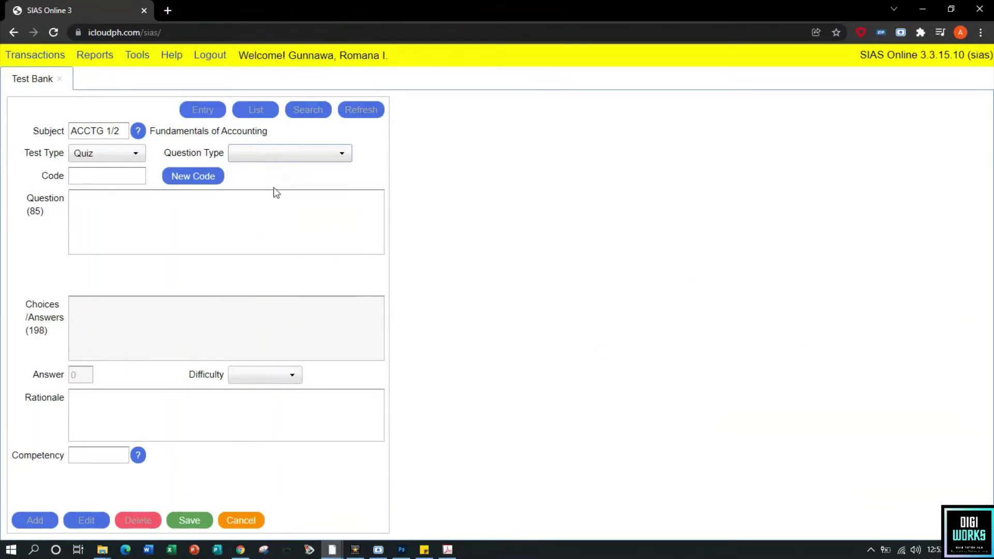
pyautogui.click(285, 158)
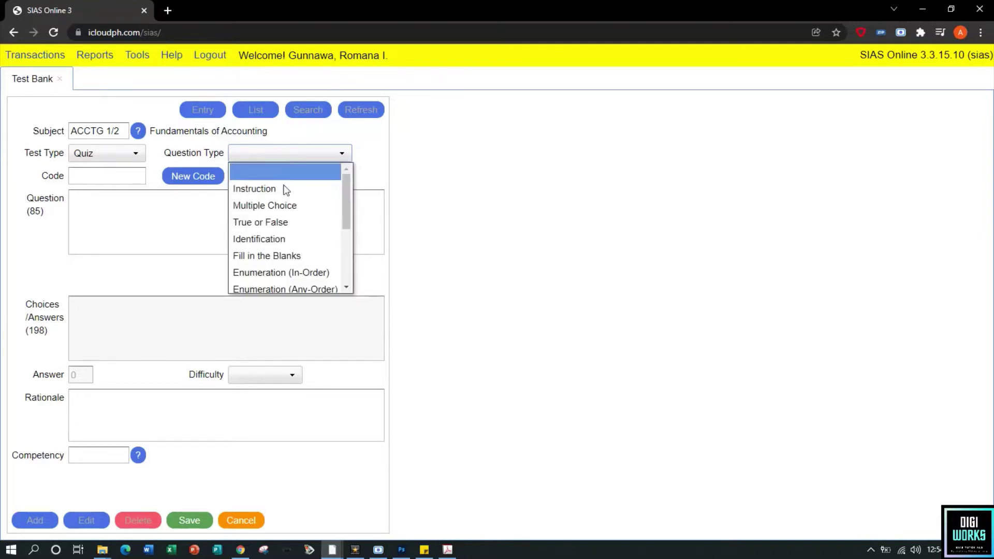
pyautogui.scroll(-3, 286, 217)
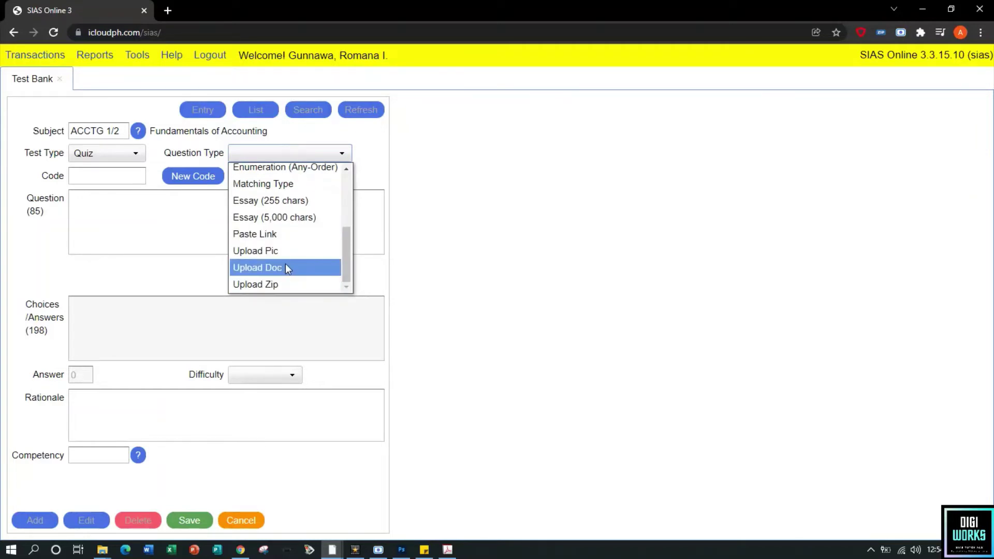
pyautogui.click(285, 264)
pyautogui.click(196, 179)
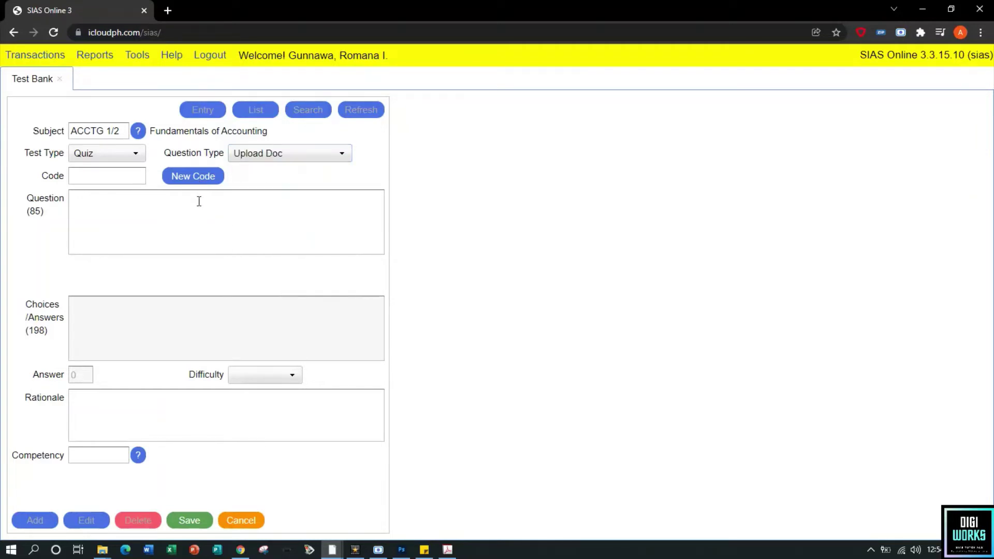
pyautogui.click(197, 206)
pyautogui.write('up')
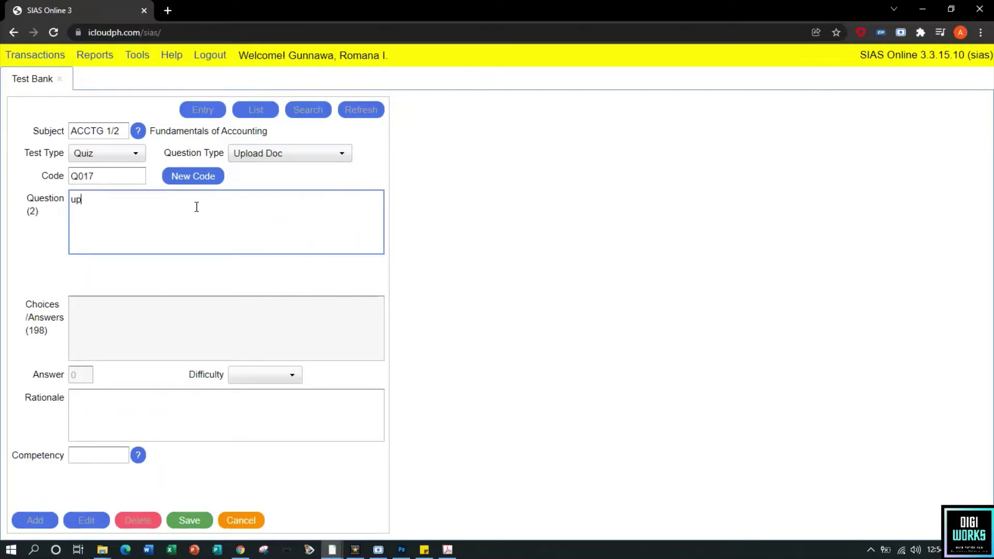
pyautogui.write('load document for ')
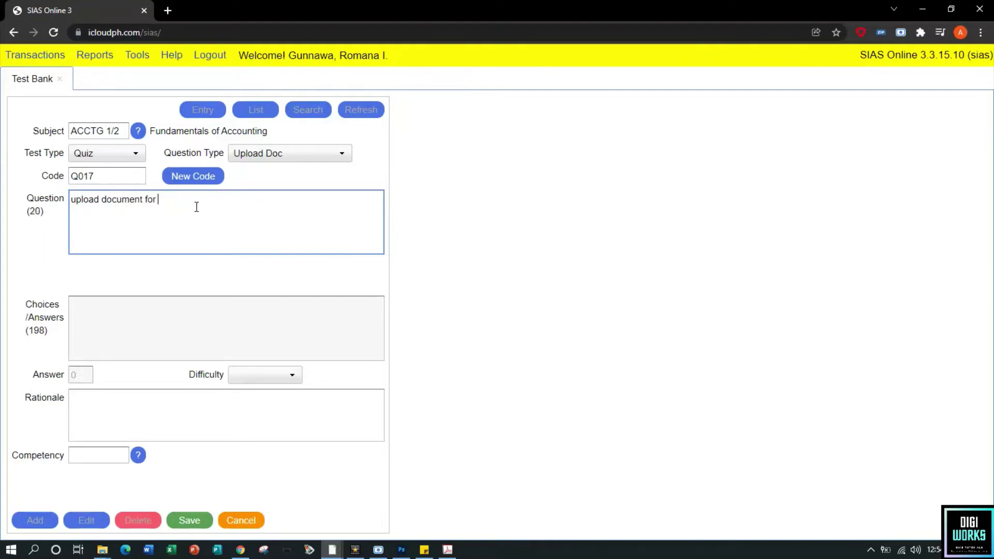
pyautogui.write('exer cise 3.1')
# Set the Upload Doc question's difficulty to Easy and save the entry
pyautogui.click(244, 374)
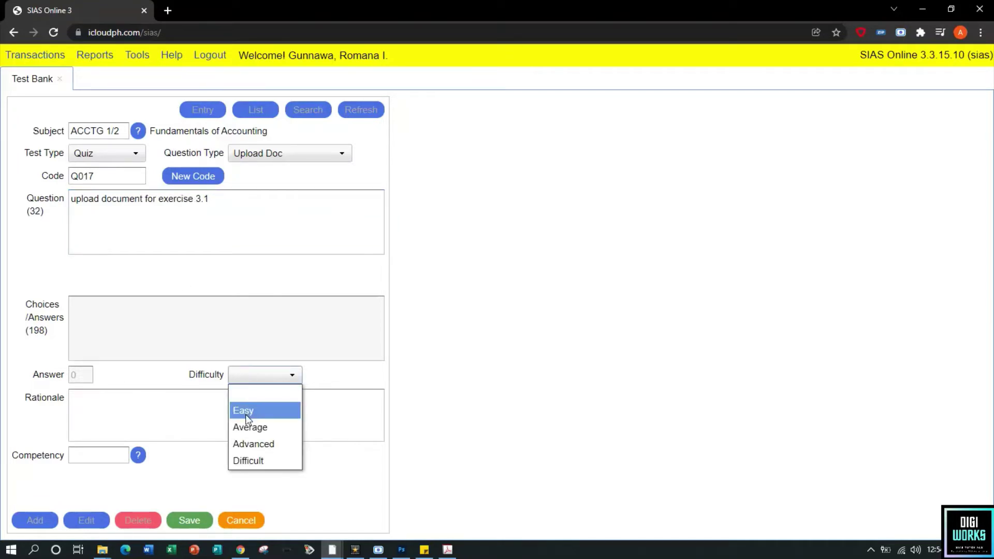
pyautogui.click(245, 414)
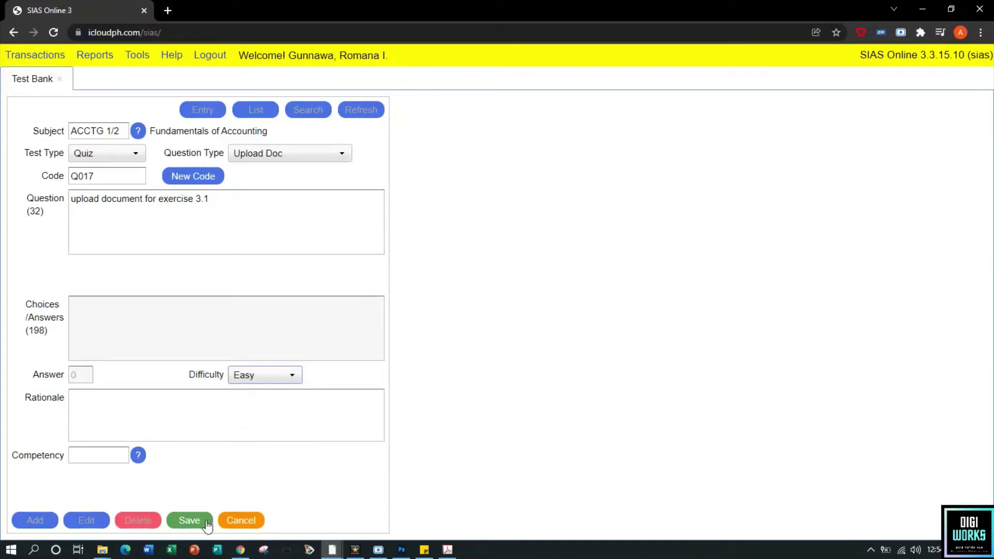
pyautogui.click(189, 521)
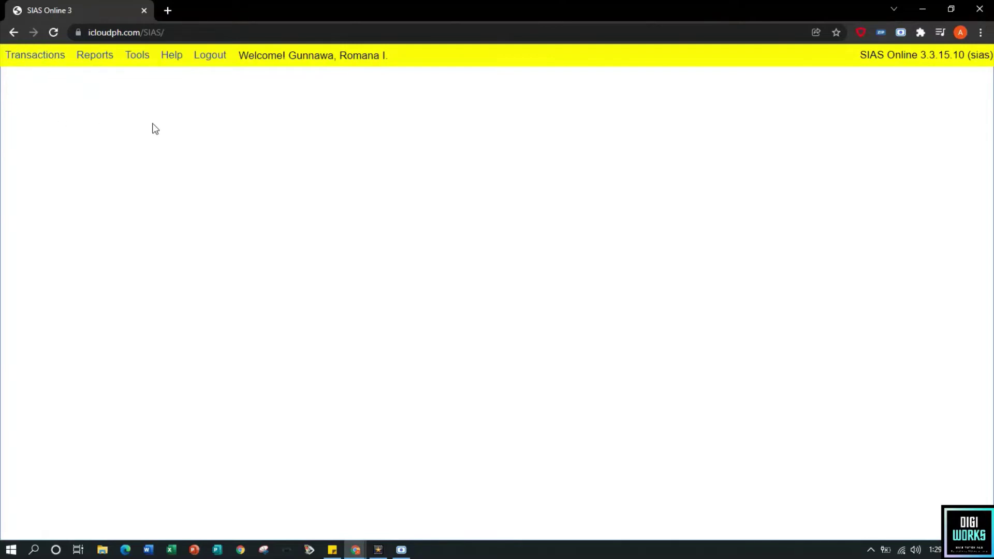
# Open the Tests transaction and choose ACCTG 1/2, Fundamentals of Accounting, as its subject
pyautogui.click(40, 63)
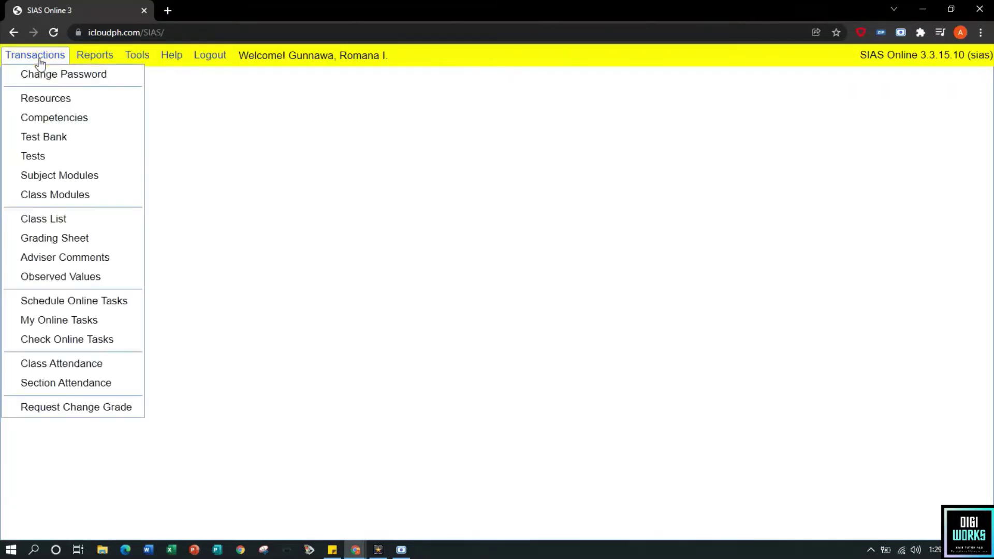
pyautogui.click(37, 157)
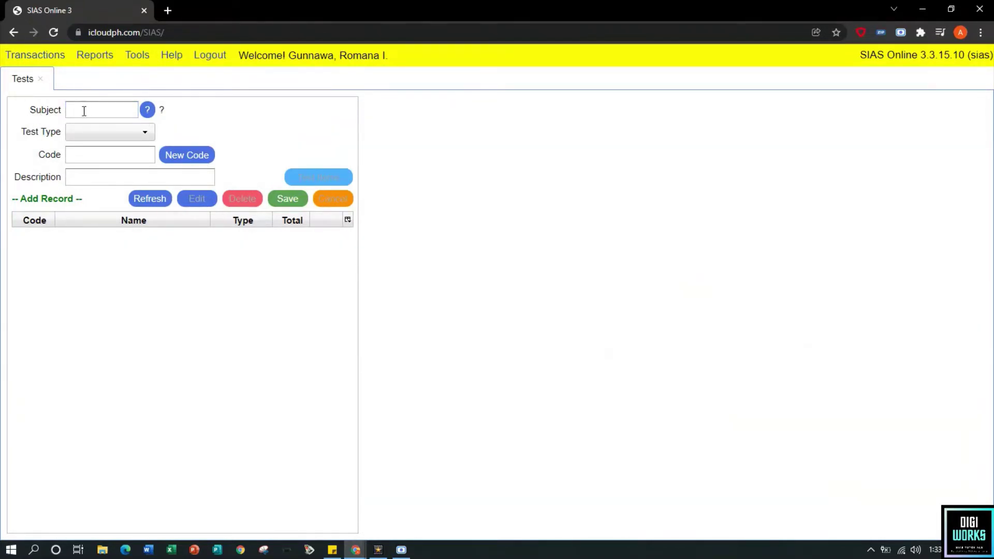
pyautogui.click(147, 109)
pyautogui.click(569, 130)
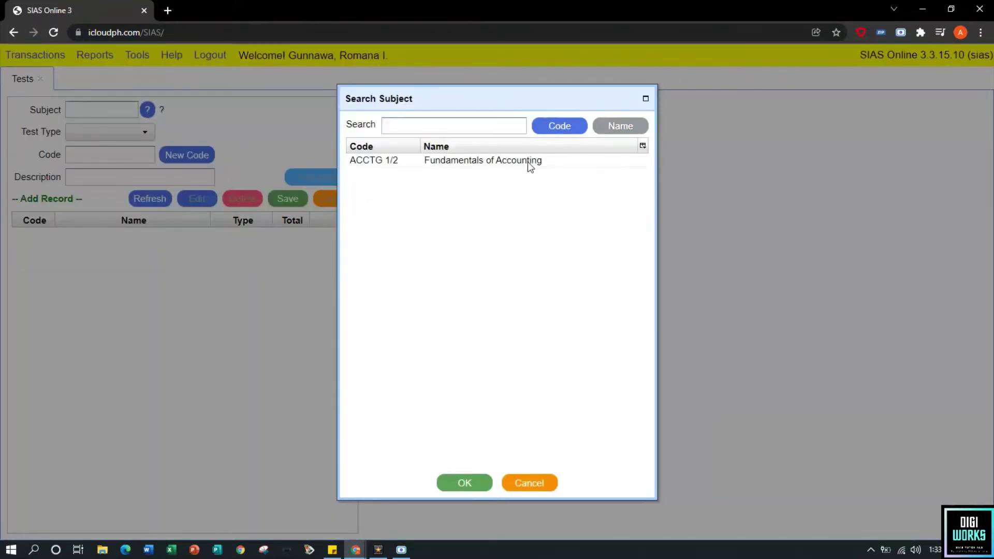
pyautogui.click(474, 165)
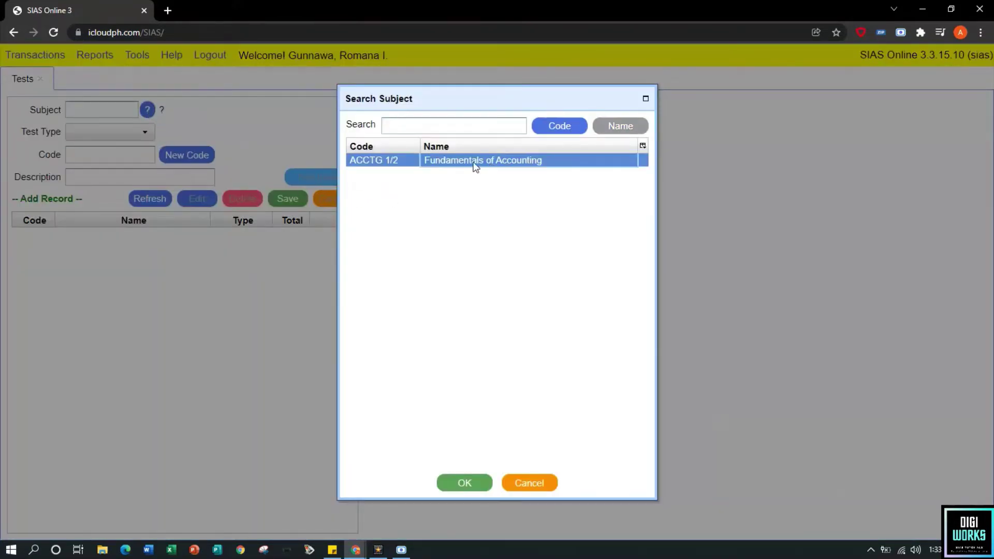
pyautogui.click(465, 483)
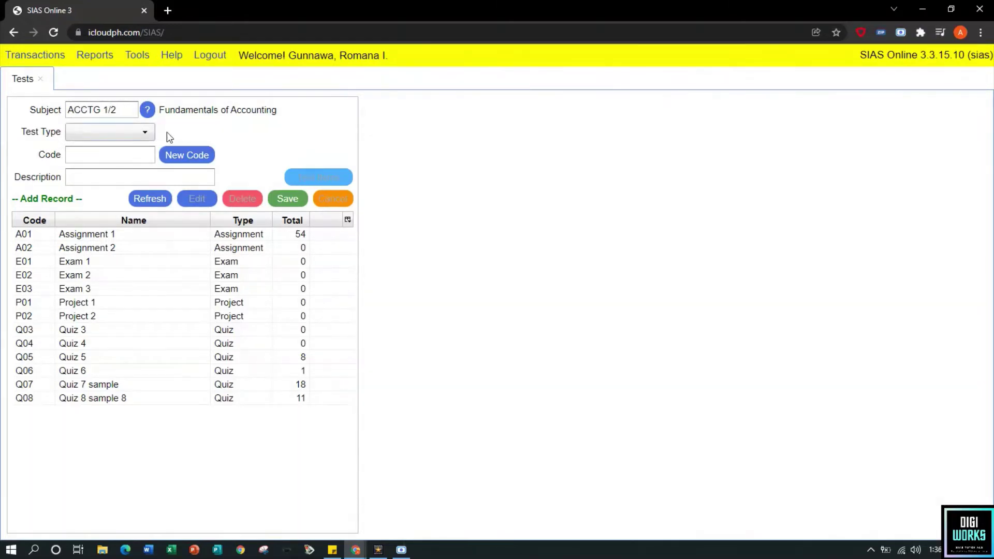
# Add a test of type Quiz for the subject, keeping the suggested code and description, and save the record
pyautogui.click(148, 135)
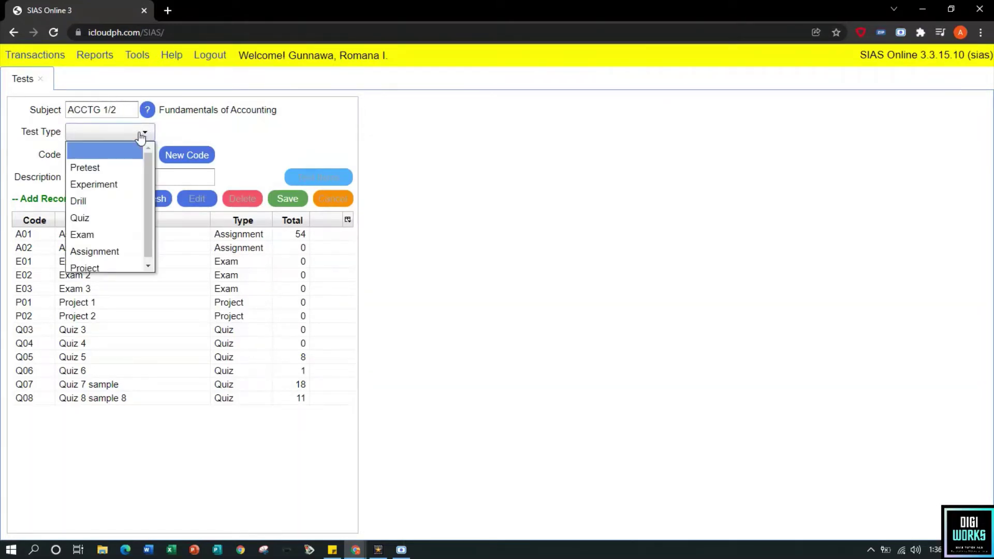
pyautogui.click(100, 218)
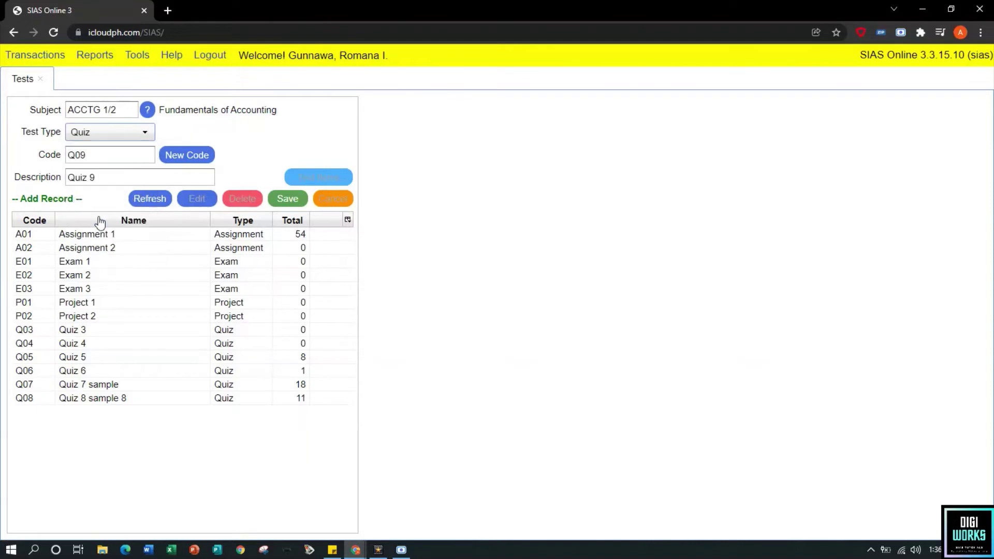
pyautogui.doubleClick(80, 158)
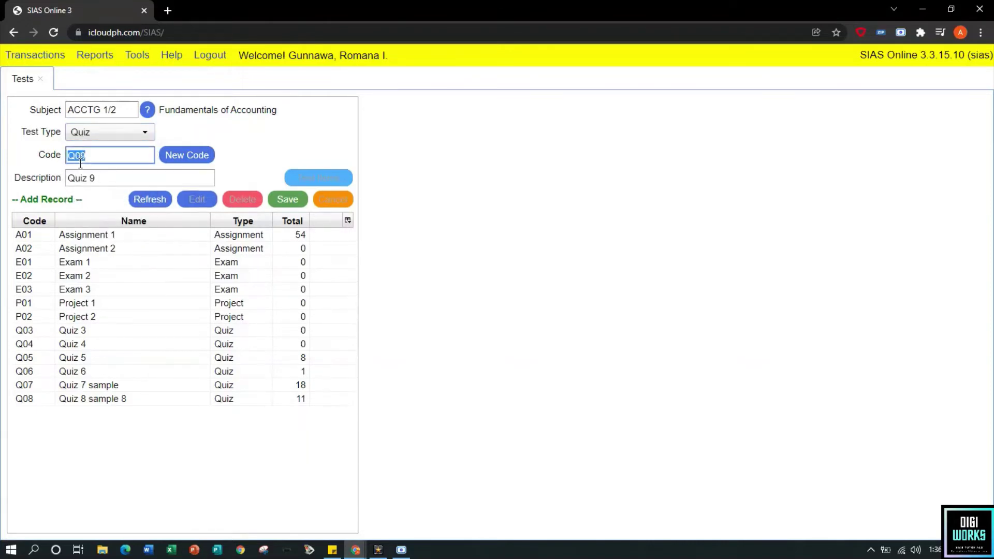
pyautogui.doubleClick(78, 176)
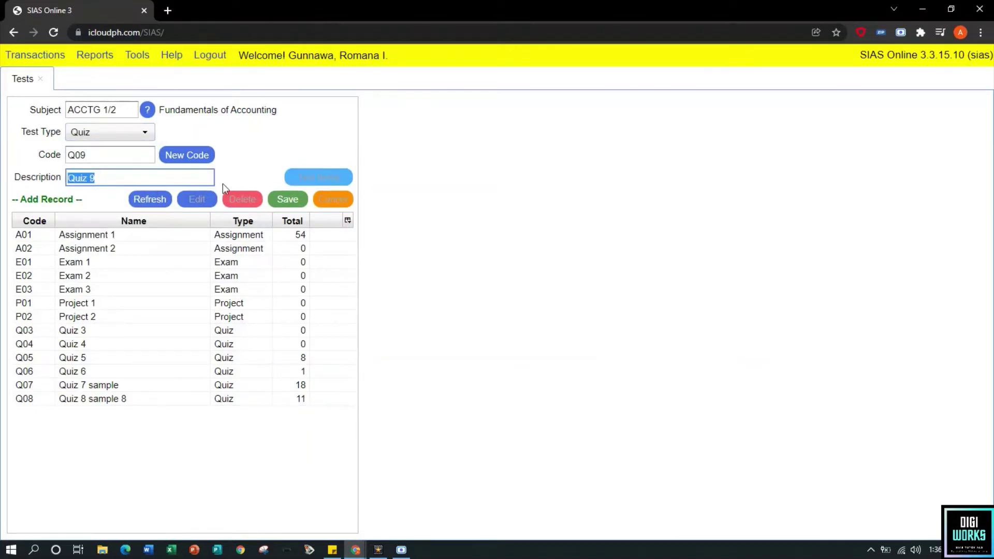
pyautogui.click(256, 180)
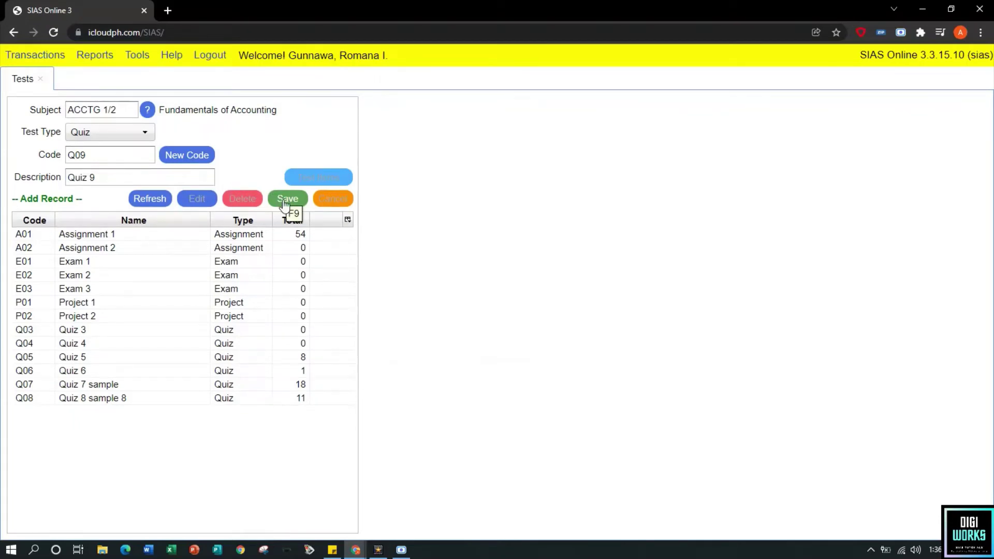
pyautogui.click(284, 201)
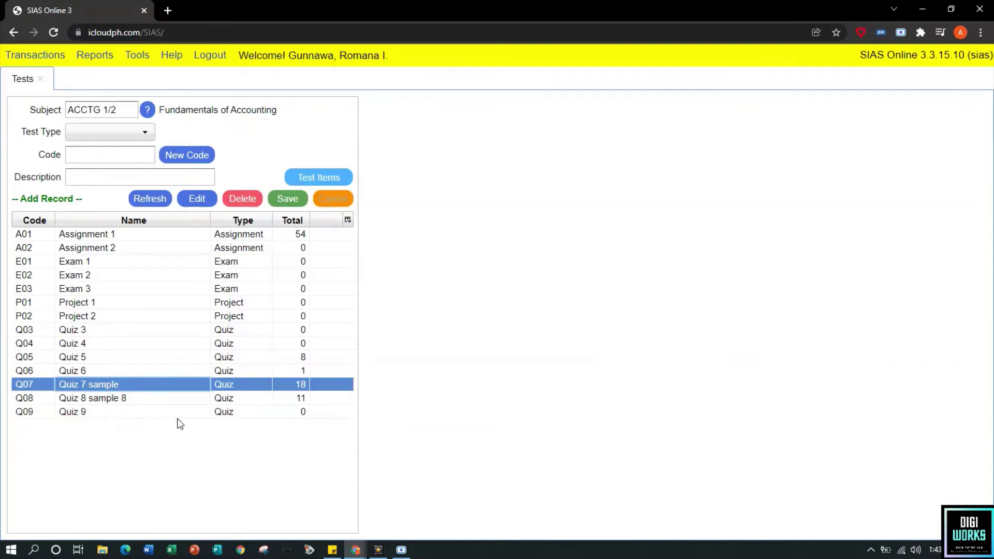
# Open the test items of Quiz 9 and add the multiple choice instruction INS1 as item 1 with a score of 0
pyautogui.click(147, 413)
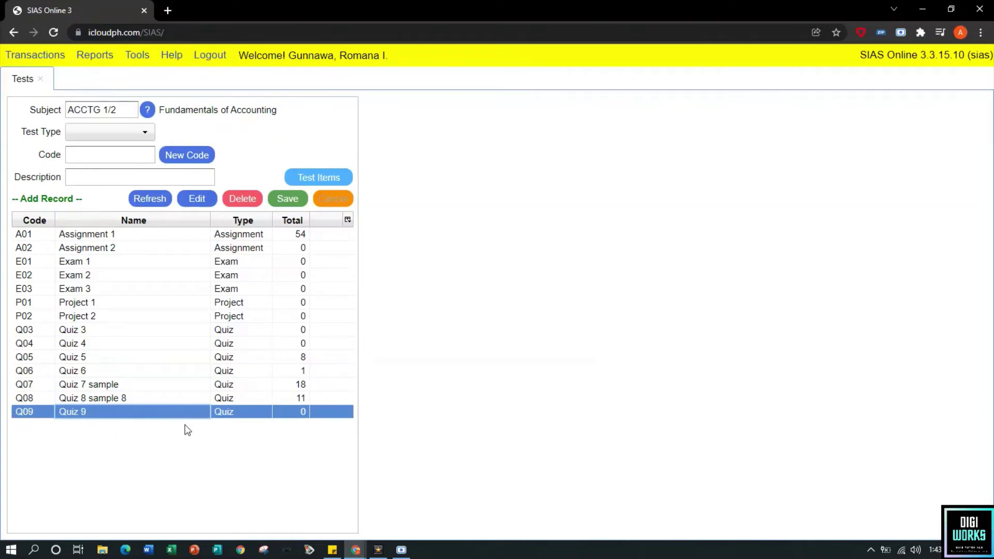
pyautogui.click(319, 180)
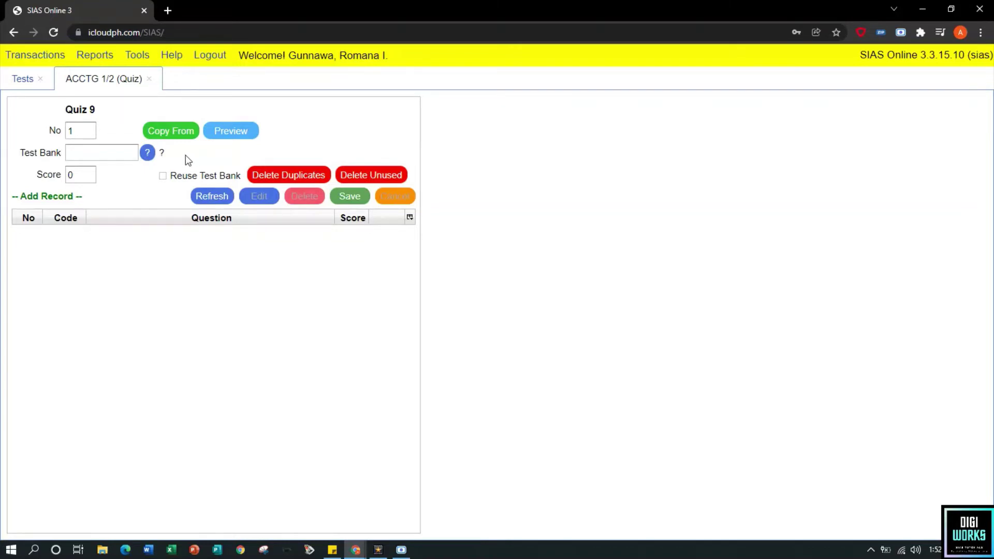
pyautogui.click(148, 153)
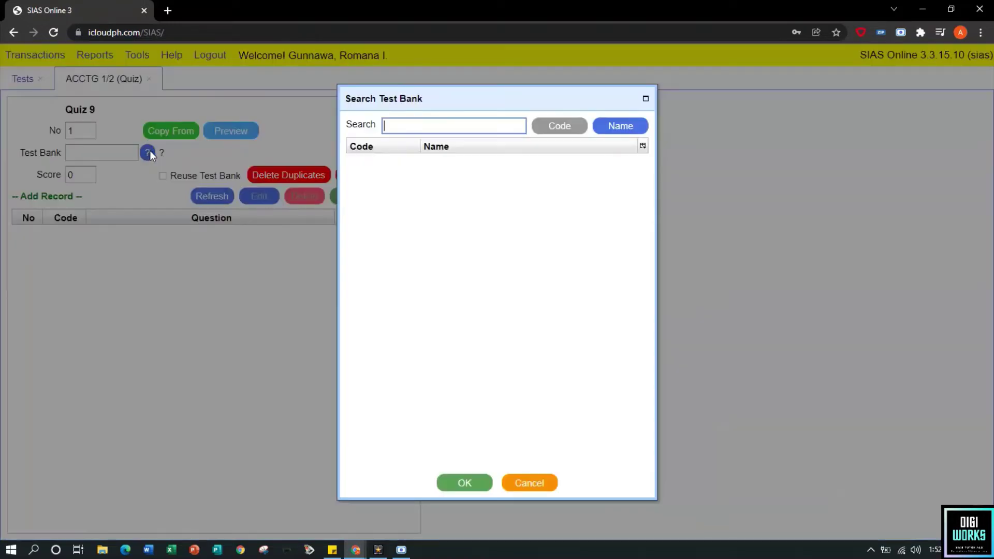
pyautogui.click(391, 150)
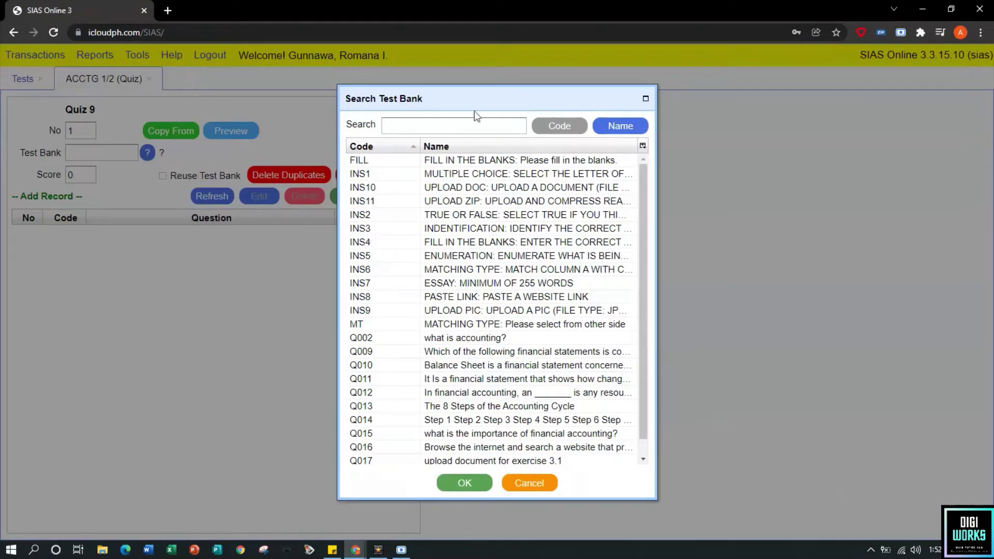
pyautogui.click(378, 176)
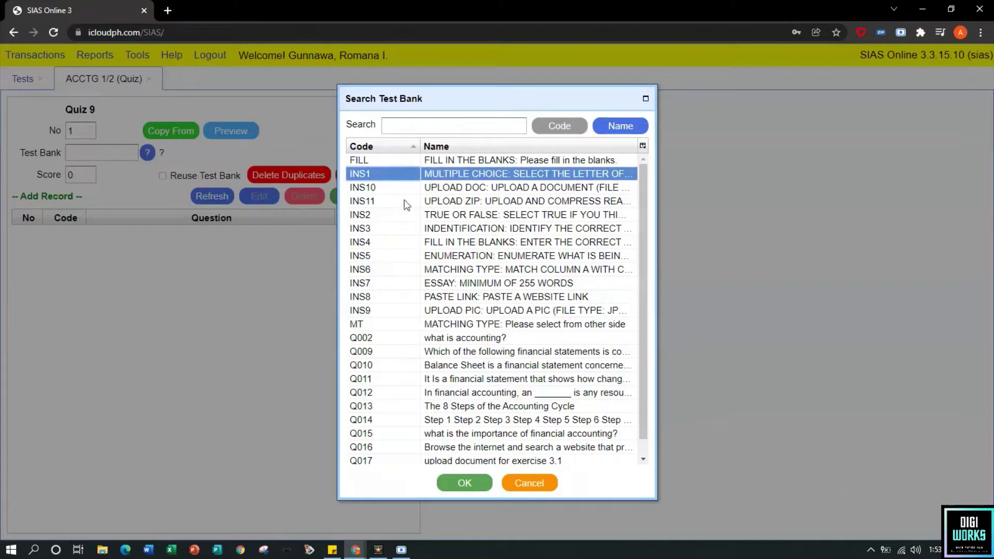
pyautogui.click(475, 481)
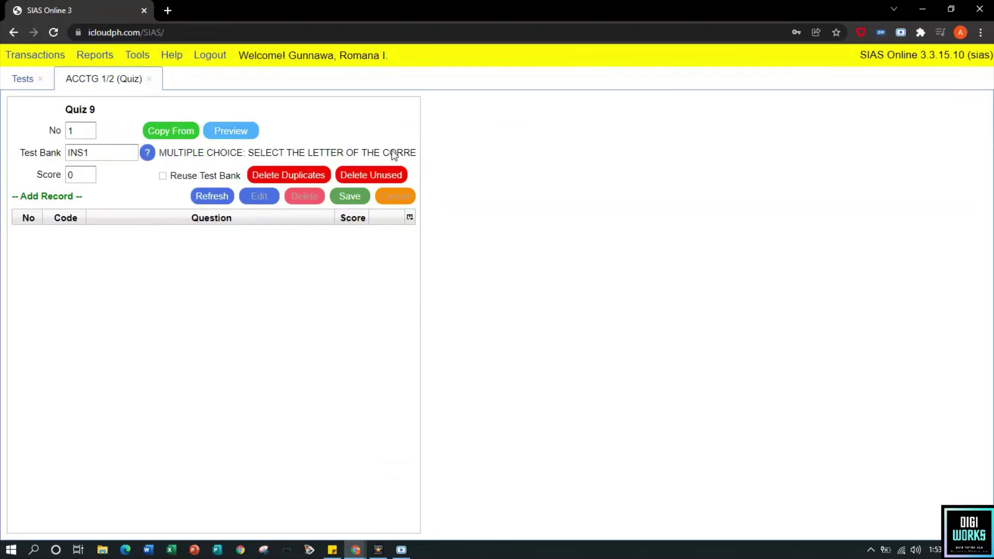
pyautogui.click(87, 175)
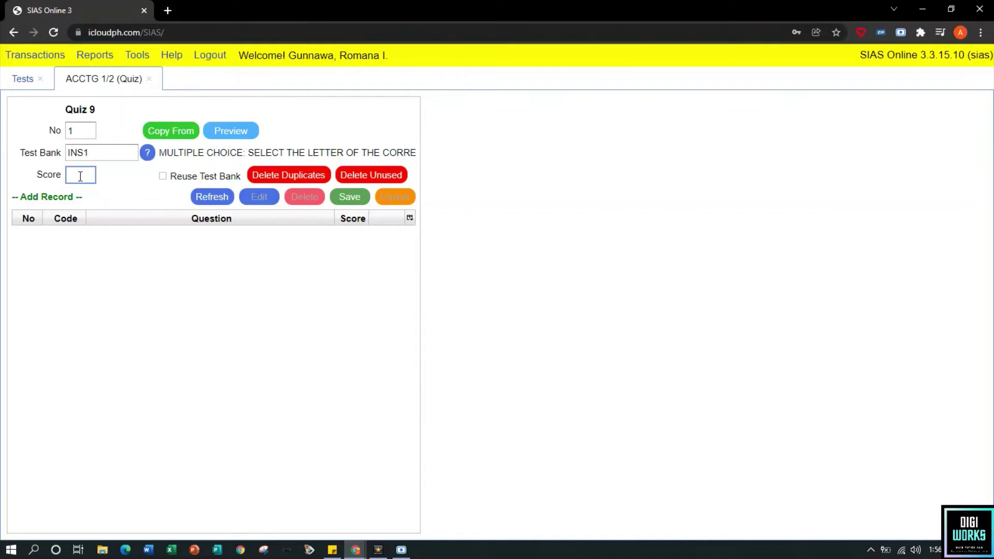
pyautogui.write('0')
pyautogui.click(347, 202)
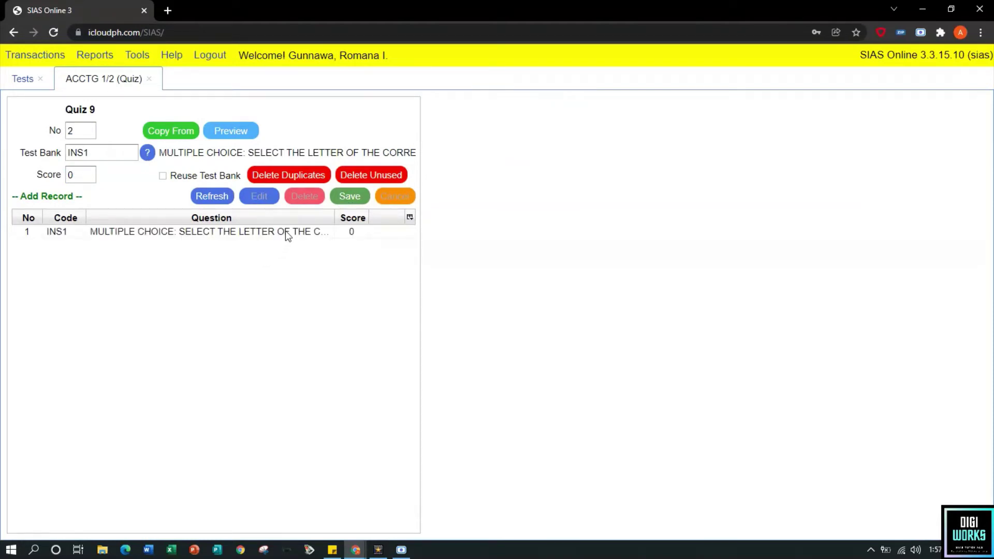
pyautogui.click(284, 234)
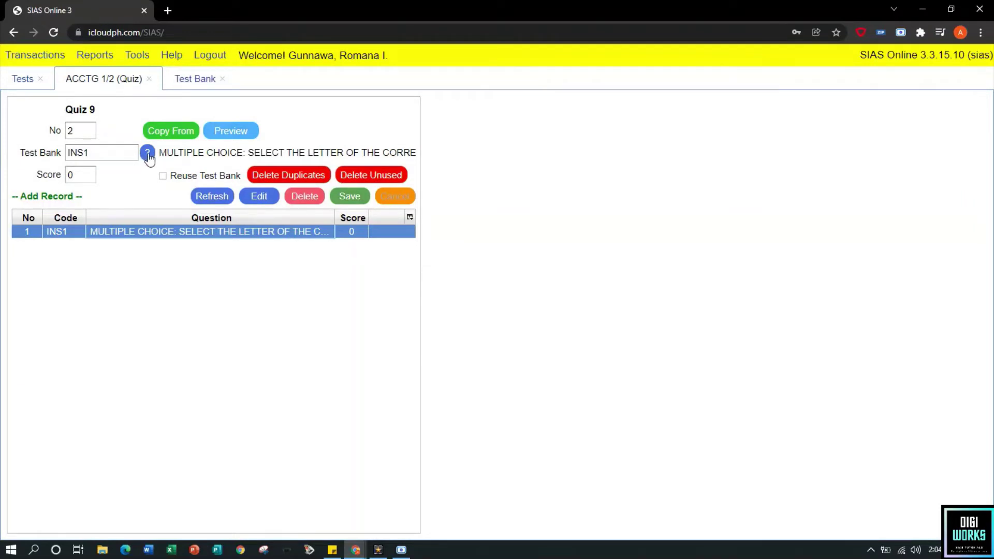
# Find the test bank codes starting with "q" and add question Q009 to the quiz as item 2 with a score of 1
pyautogui.click(147, 153)
pyautogui.doubleClick(420, 127)
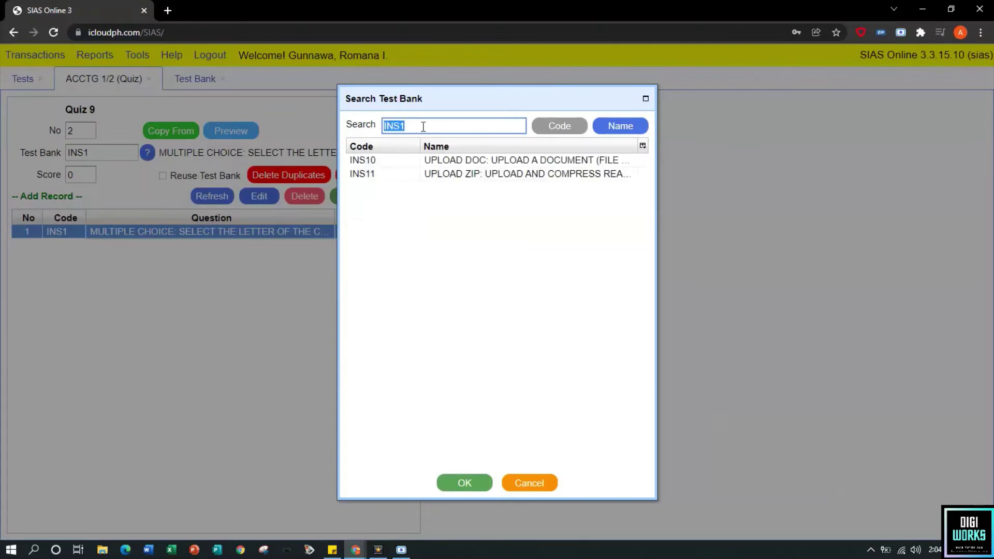
pyautogui.write('q')
pyautogui.click(559, 126)
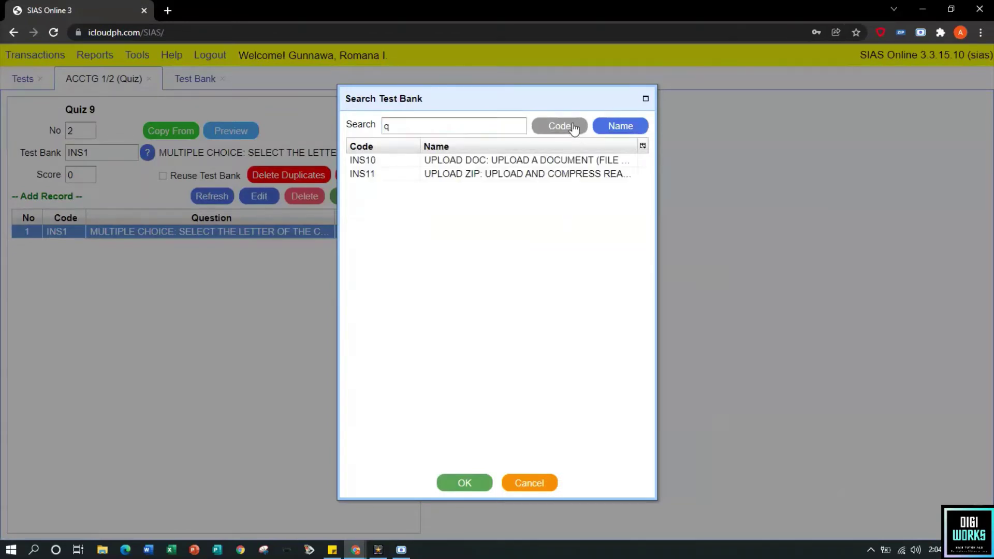
pyautogui.click(559, 128)
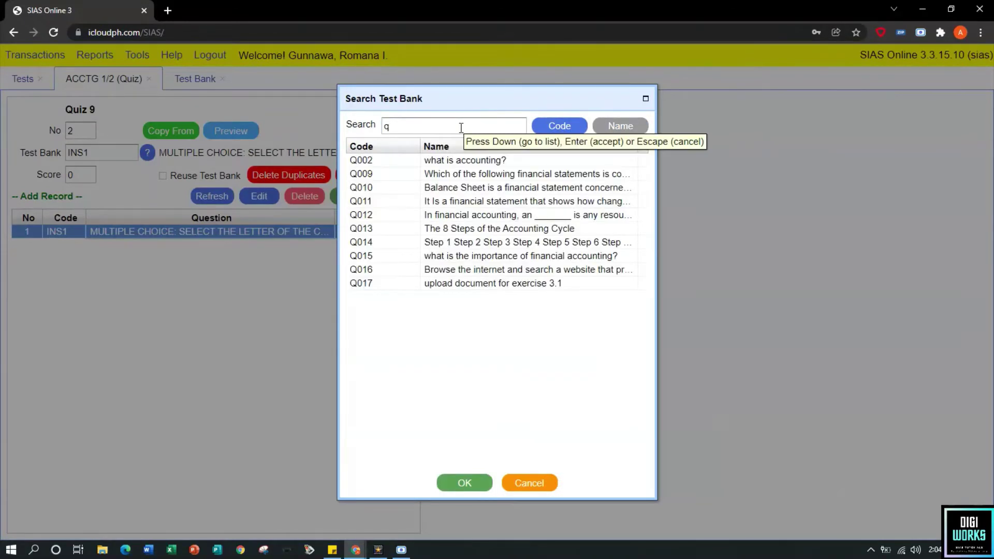
pyautogui.click(428, 174)
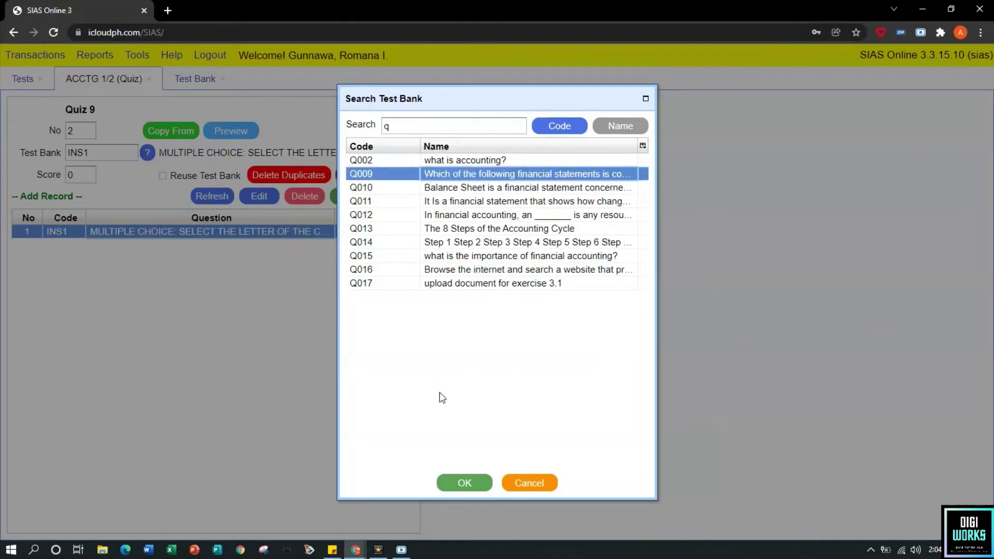
pyautogui.click(465, 483)
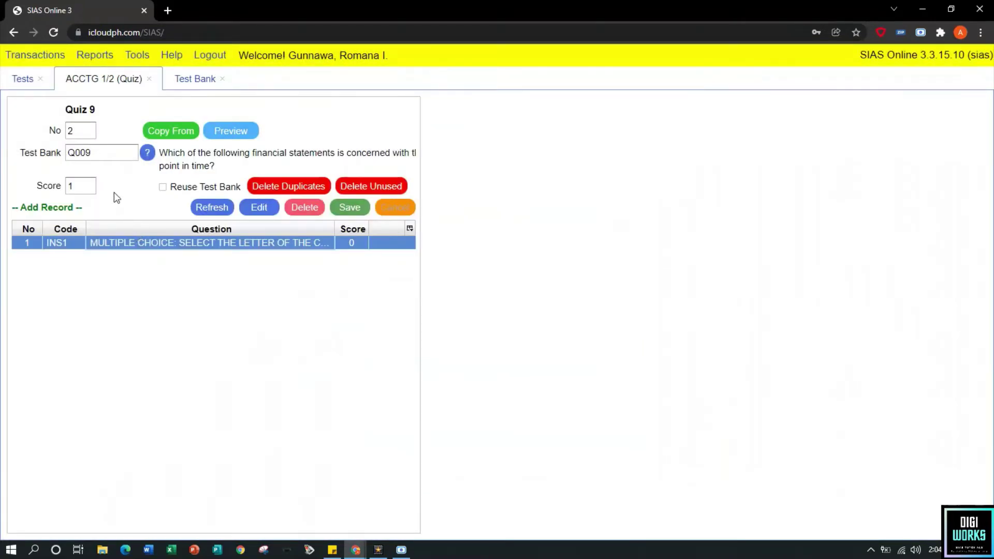
pyautogui.click(83, 186)
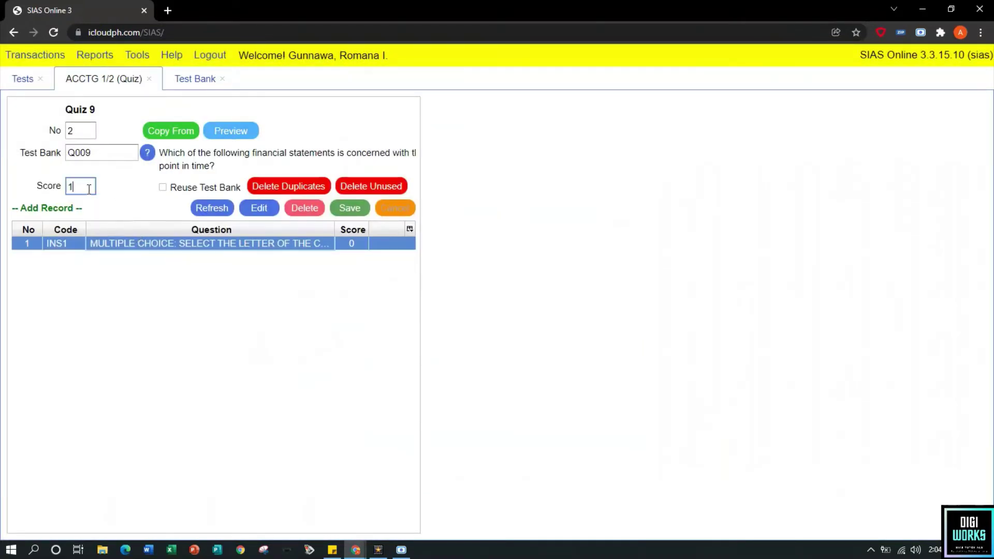
pyautogui.click(354, 211)
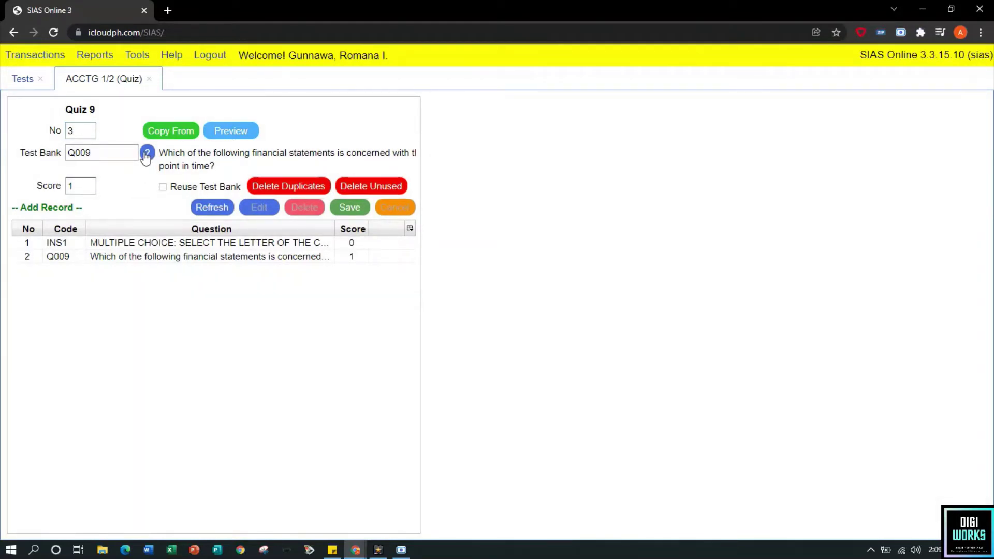
pyautogui.click(52, 243)
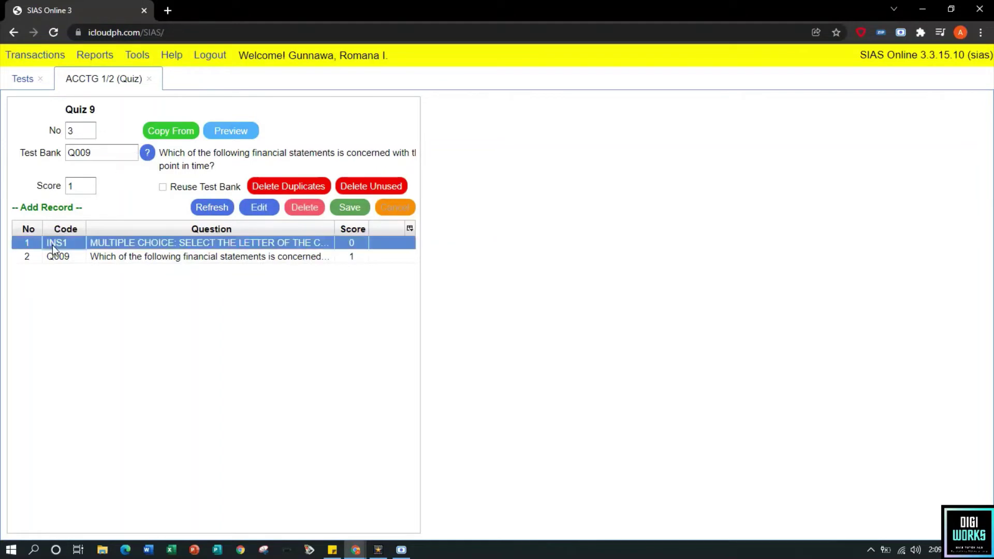
pyautogui.click(48, 261)
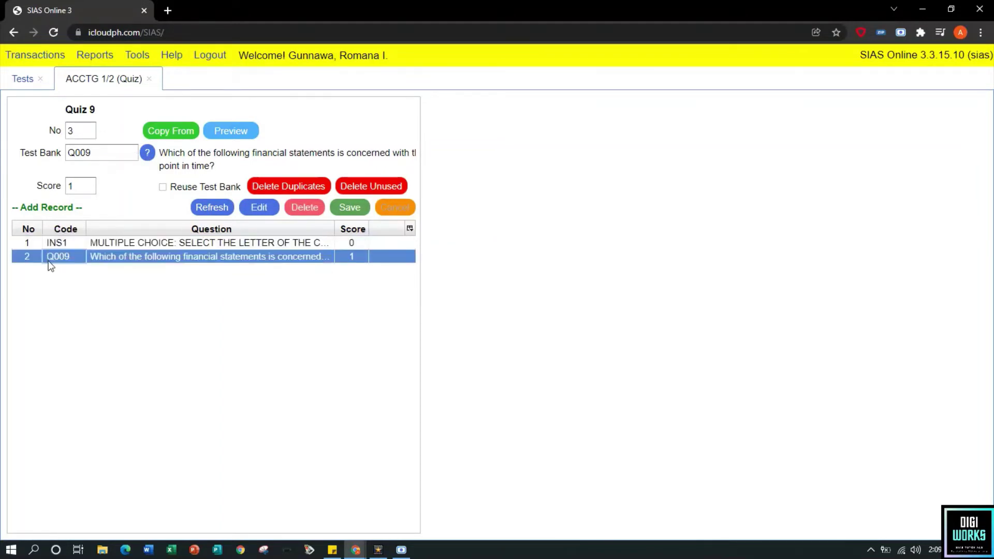
# Add the true or false instruction INS2 from the test bank as item 3 with a score of 0
pyautogui.click(147, 154)
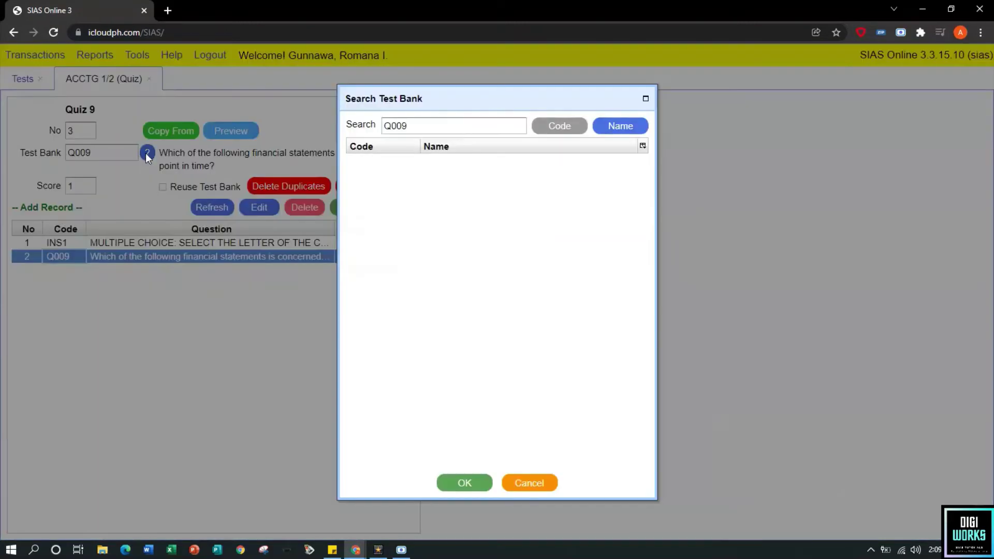
pyautogui.doubleClick(486, 126)
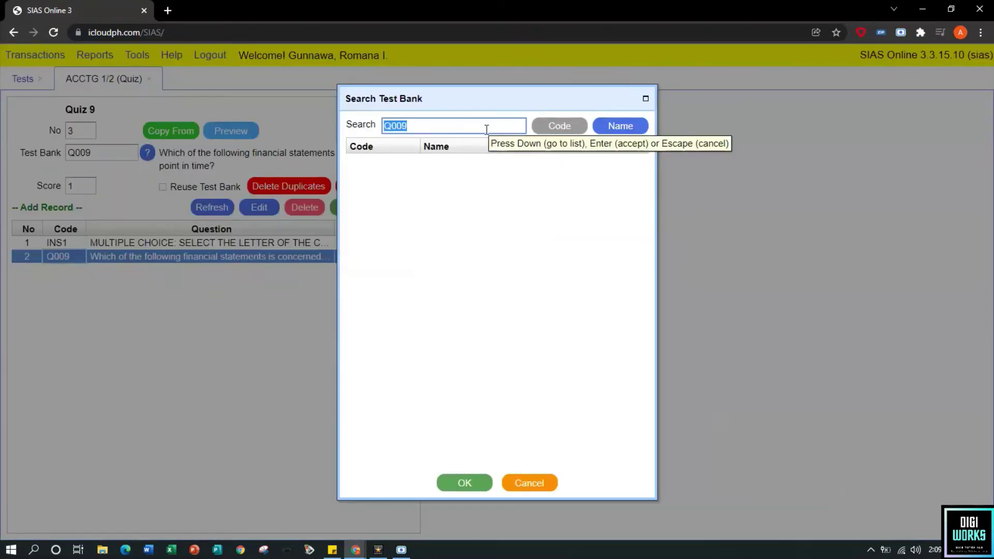
pyautogui.press('BackSpace')
pyautogui.click(558, 110)
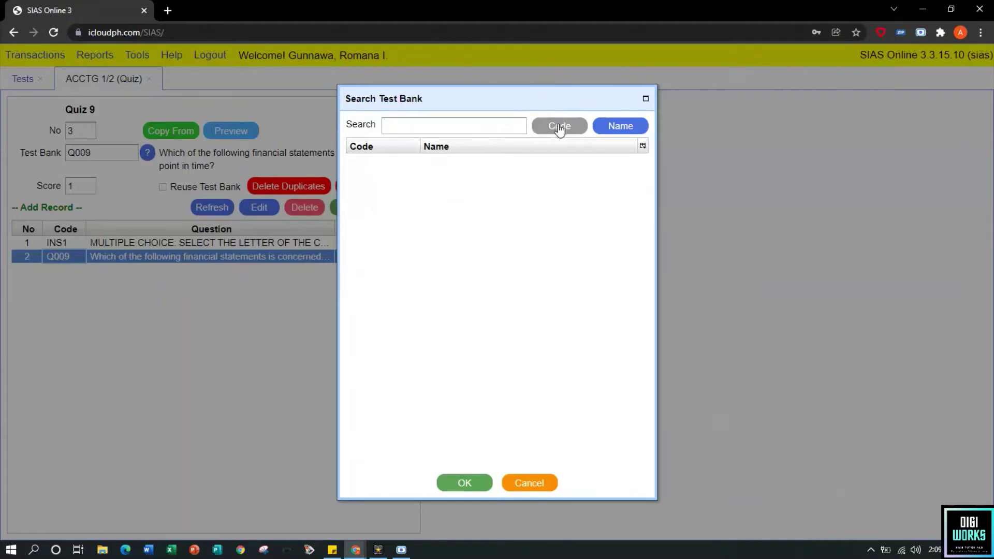
pyautogui.click(559, 128)
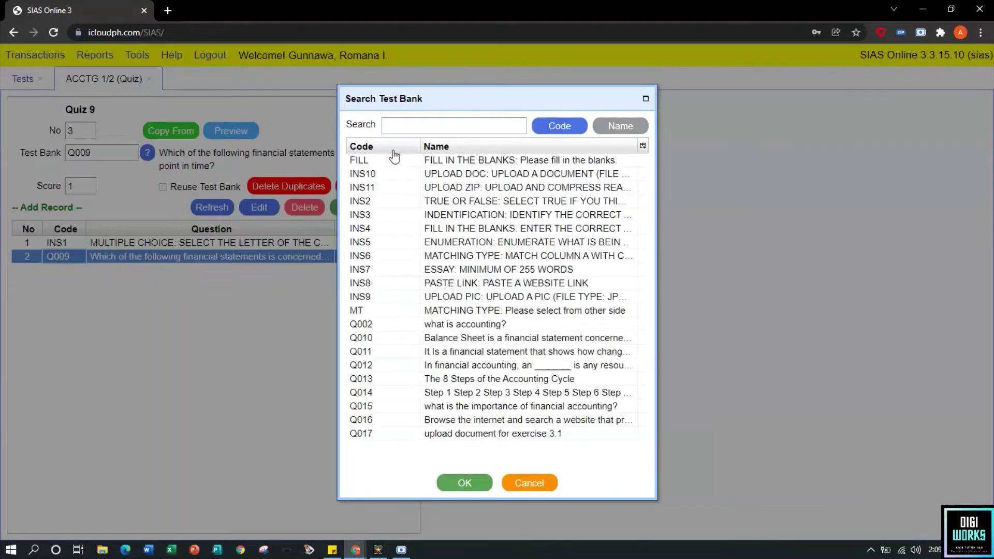
pyautogui.click(428, 203)
pyautogui.click(465, 482)
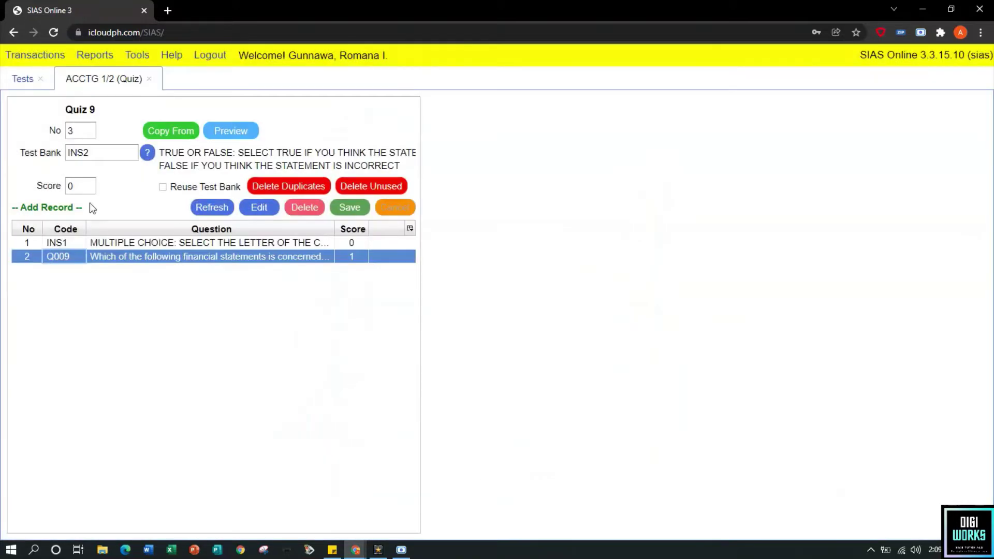
pyautogui.click(350, 209)
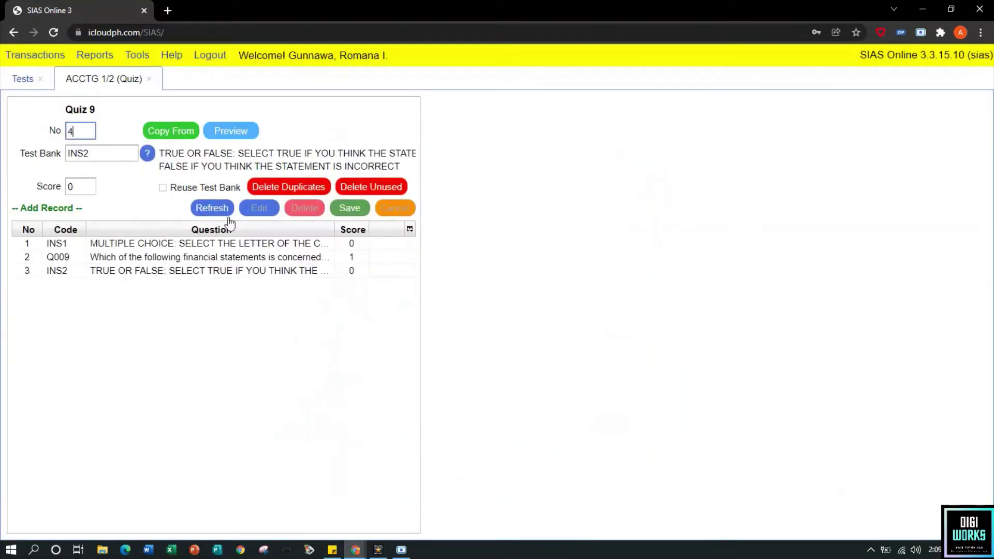
# Add the Balance Sheet question Q010 from the test bank as item 4 with a score of 1
pyautogui.doubleClick(126, 156)
pyautogui.press('BackSpace')
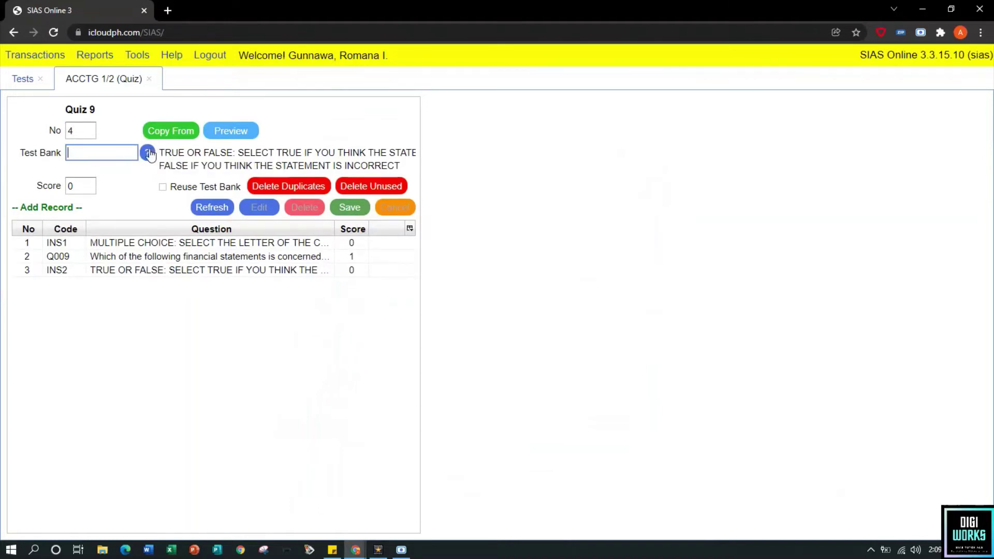
pyautogui.click(148, 153)
pyautogui.click(408, 152)
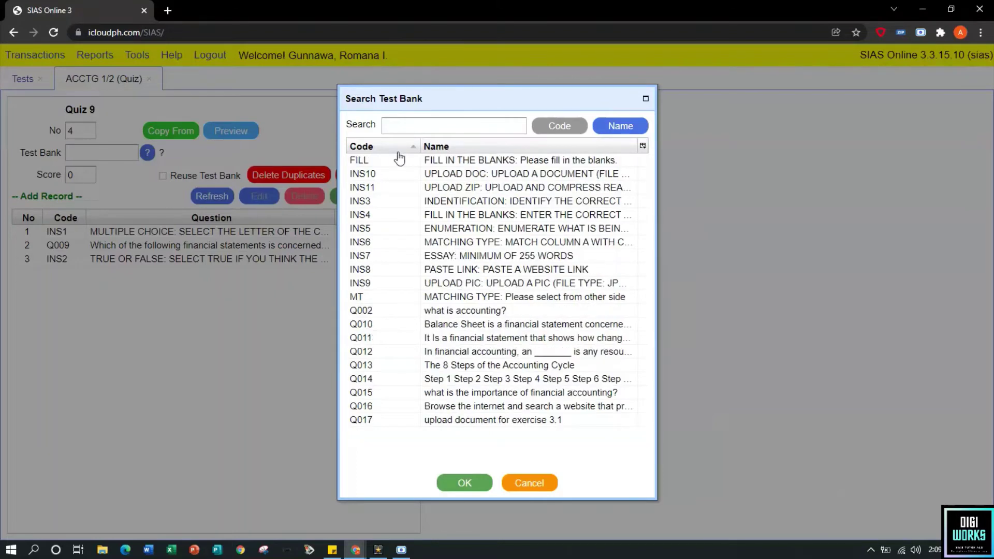
pyautogui.click(384, 325)
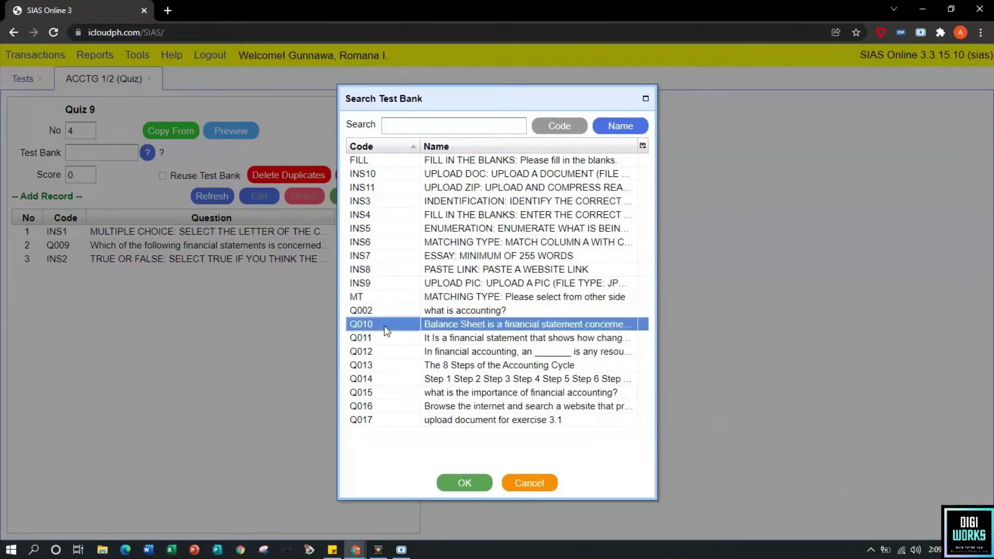
pyautogui.click(464, 484)
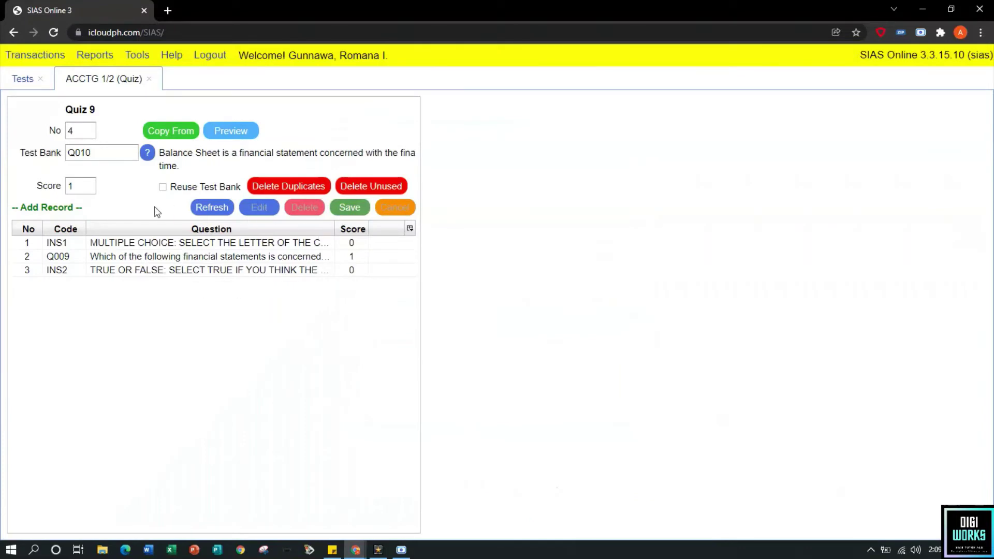
pyautogui.click(350, 207)
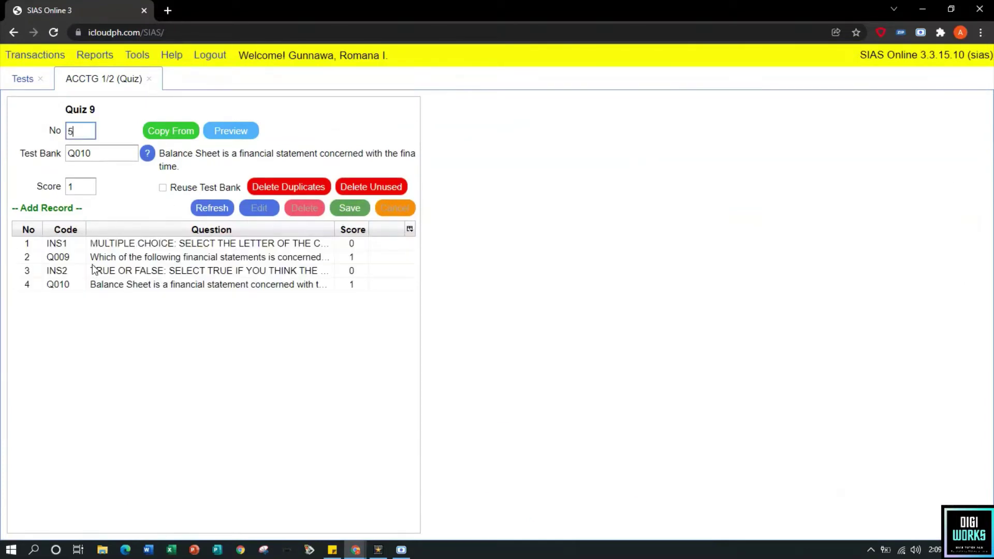
pyautogui.click(182, 284)
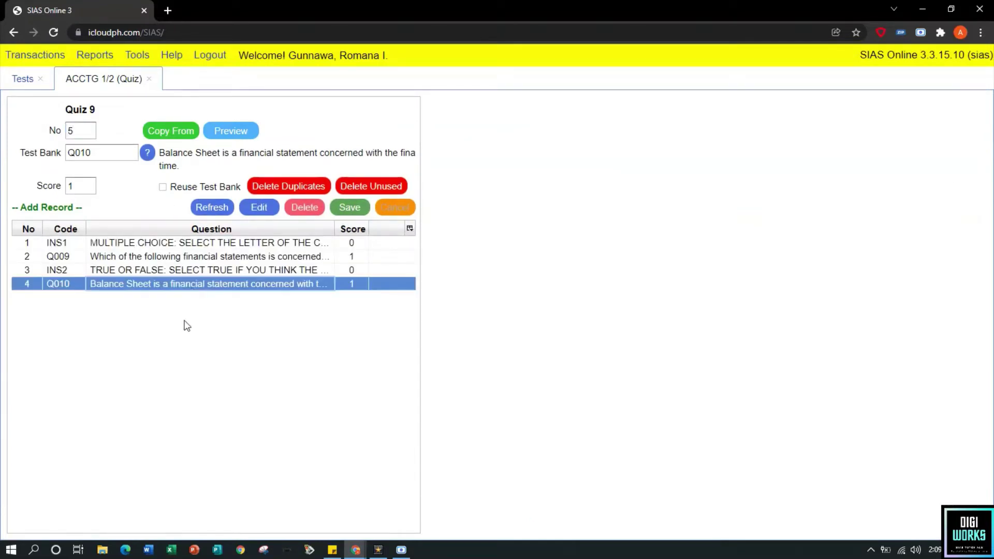
# Add the identification instruction INS3 from the test bank as item 5 with a score of 0
pyautogui.doubleClick(116, 157)
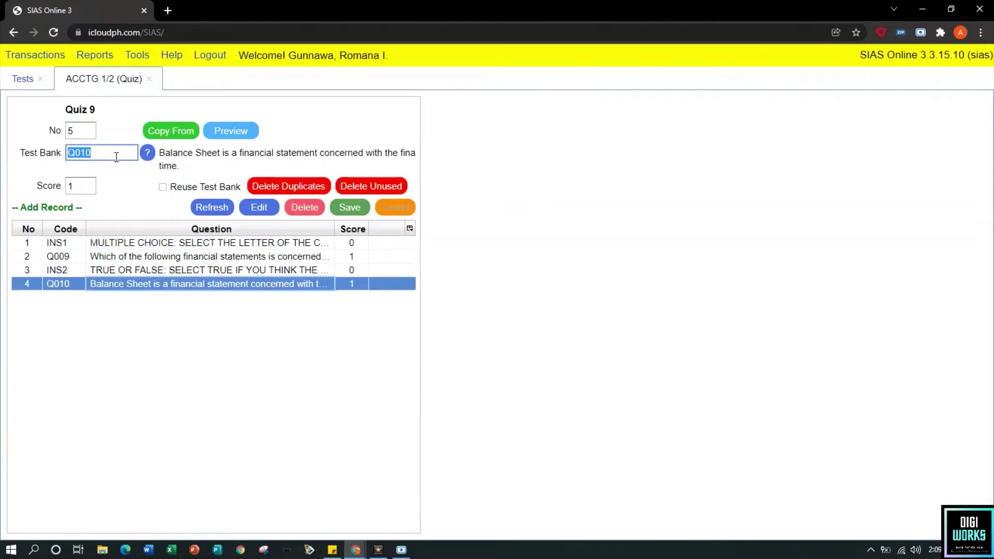
pyautogui.press('BackSpace')
pyautogui.click(147, 153)
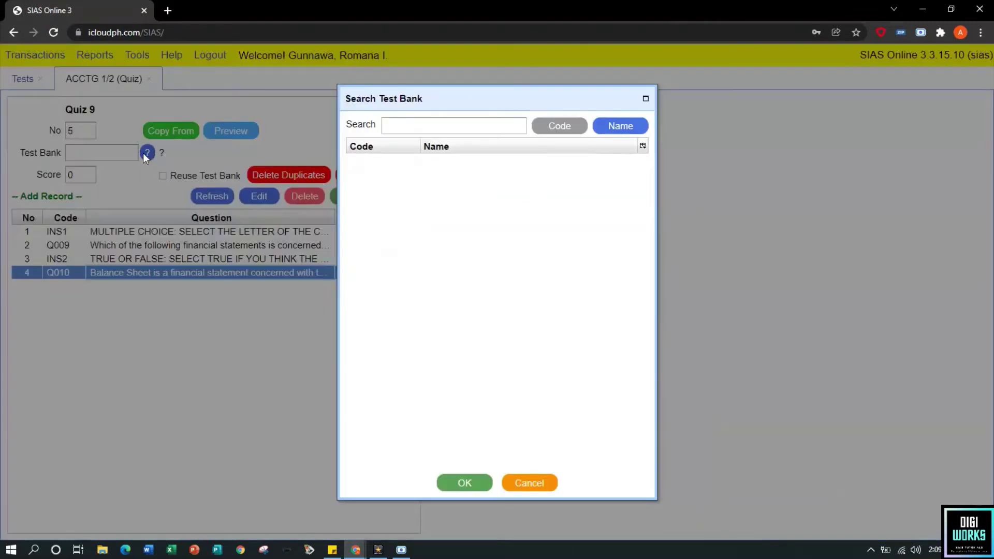
pyautogui.click(562, 126)
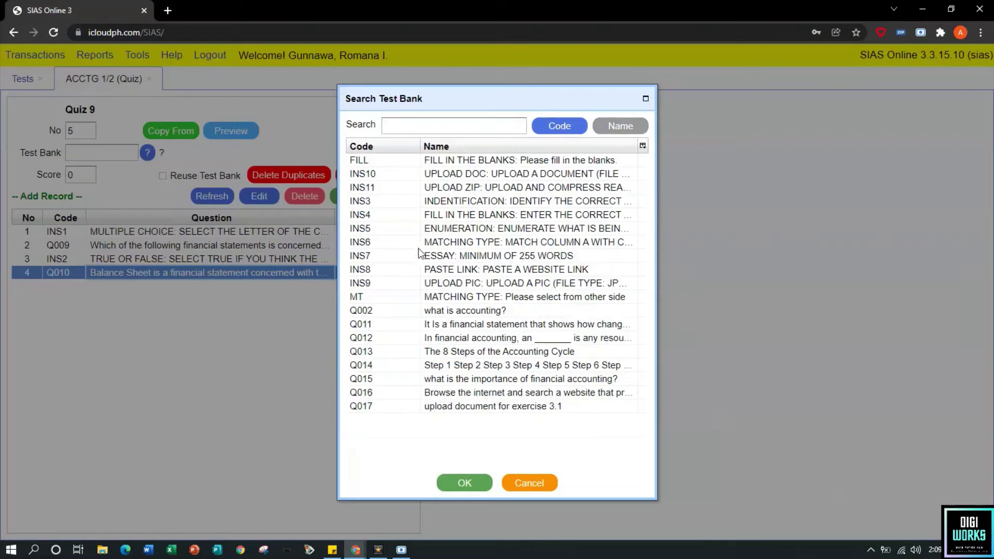
pyautogui.click(373, 201)
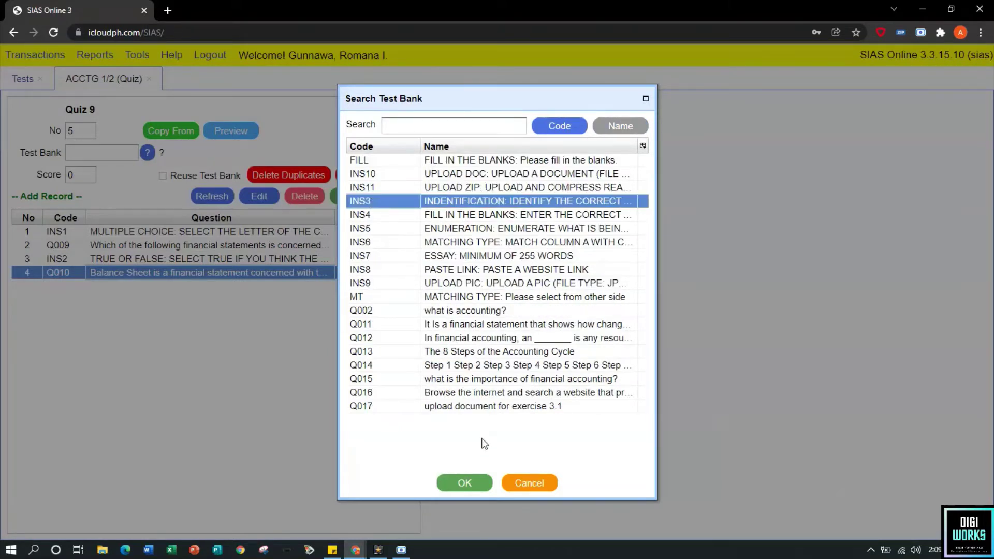
pyautogui.click(465, 483)
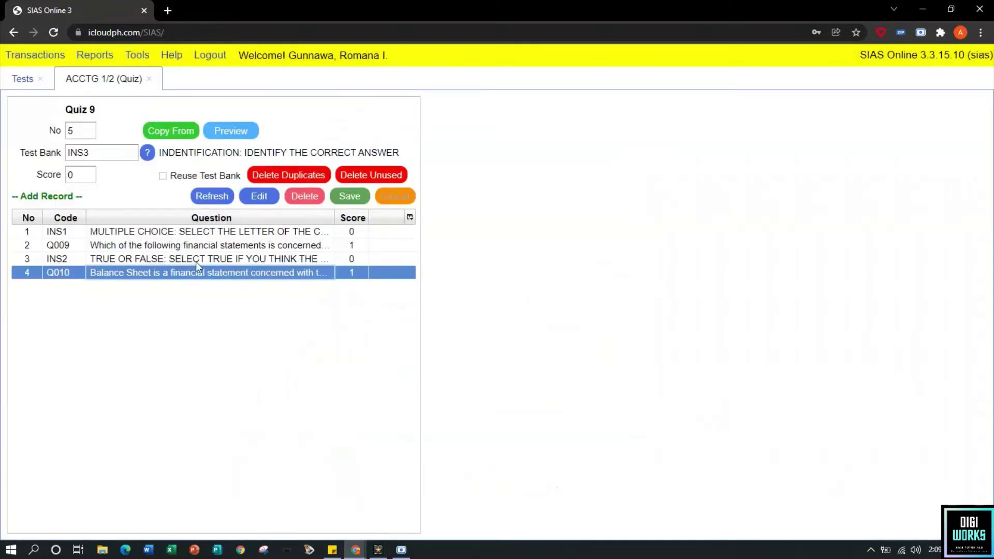
pyautogui.click(353, 202)
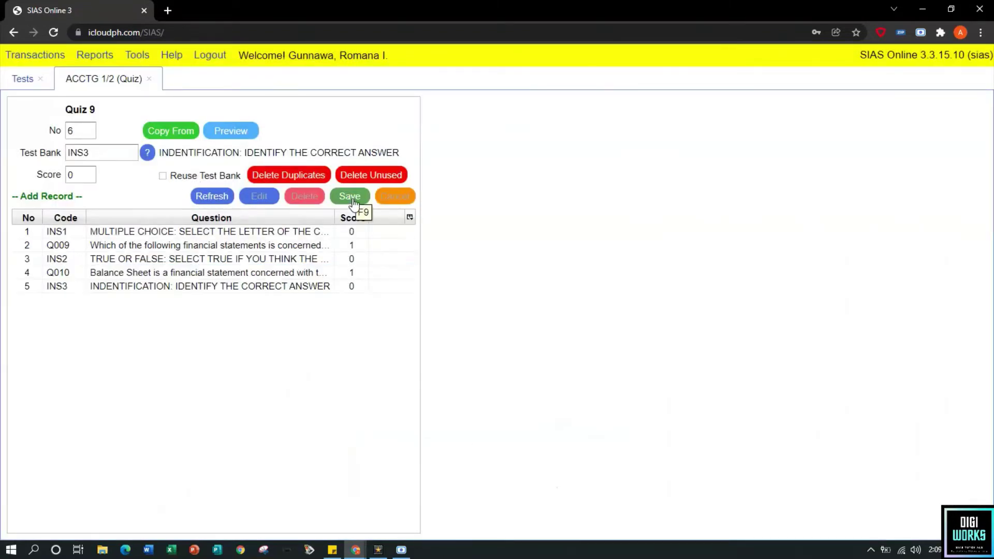
# Choose the financial statement question Q011 from the test bank as item 6 with a score of 1
pyautogui.click(129, 156)
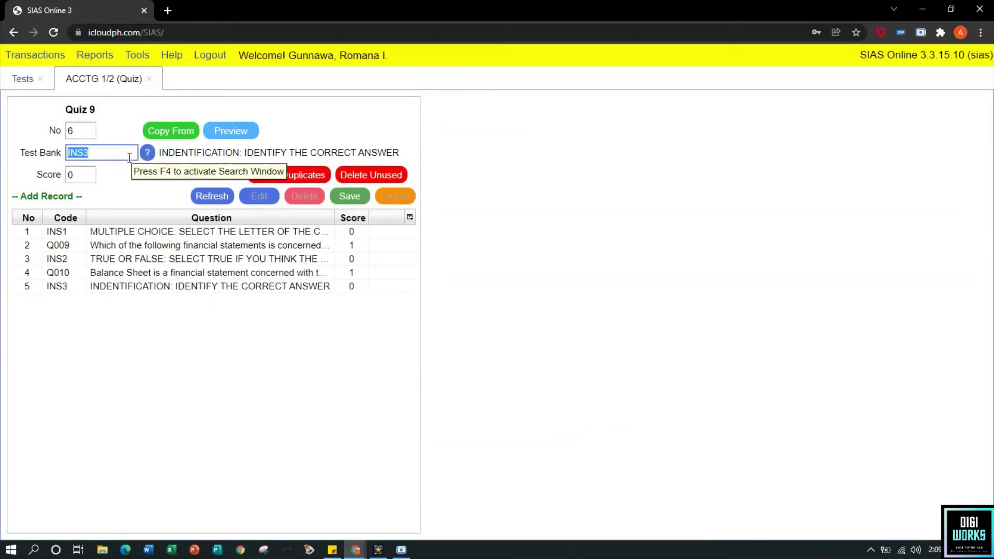
pyautogui.press('BackSpace')
pyautogui.write('1')
pyautogui.write('0')
pyautogui.press('BackSpace')
pyautogui.press('BackSpace')
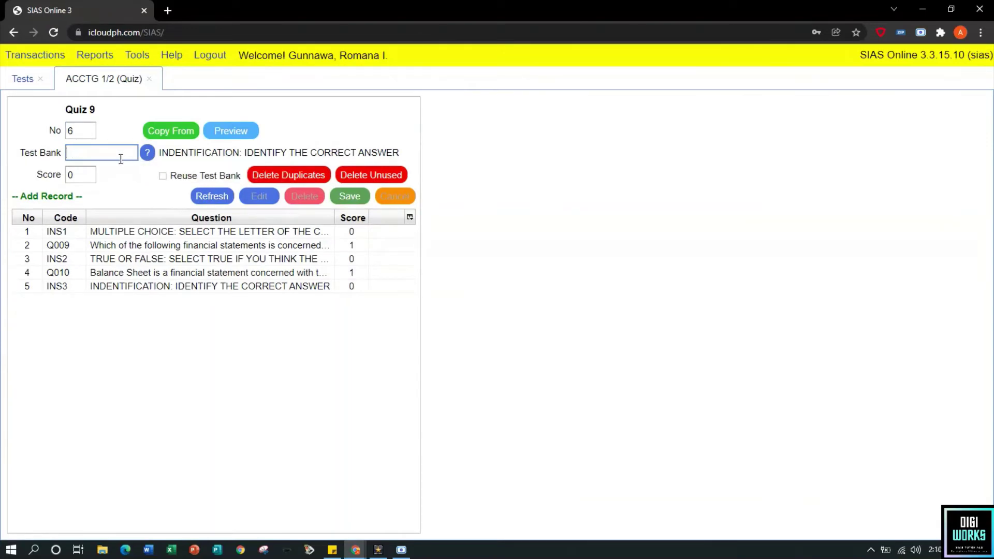
pyautogui.click(147, 152)
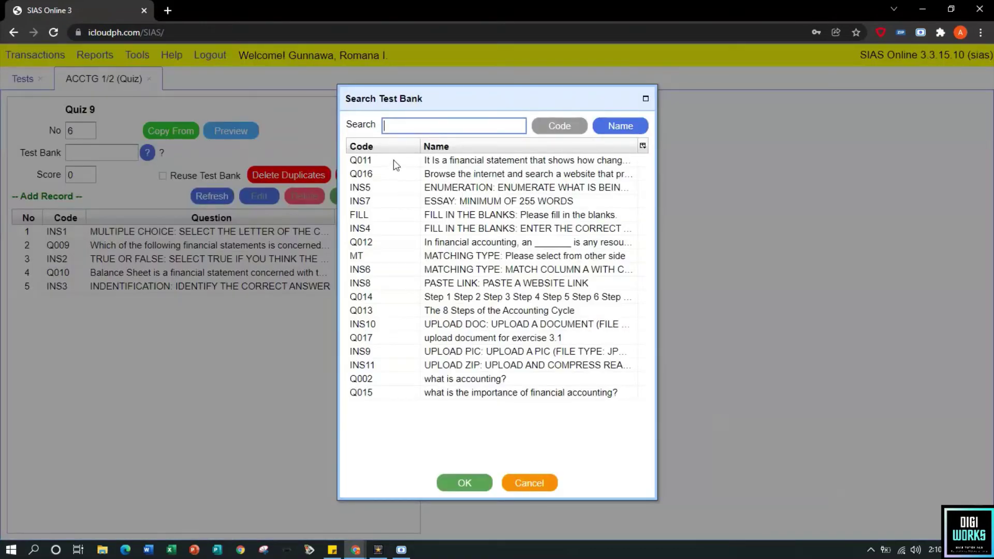
pyautogui.click(394, 160)
pyautogui.click(464, 482)
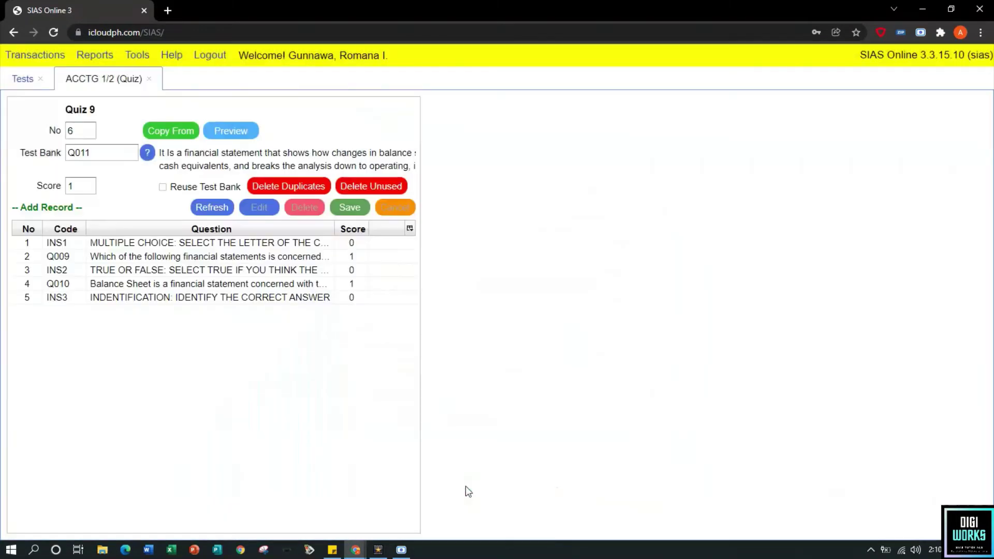
# Save test bank question Q011 as item 6 of Quiz 9 with a score of 1
pyautogui.doubleClick(72, 188)
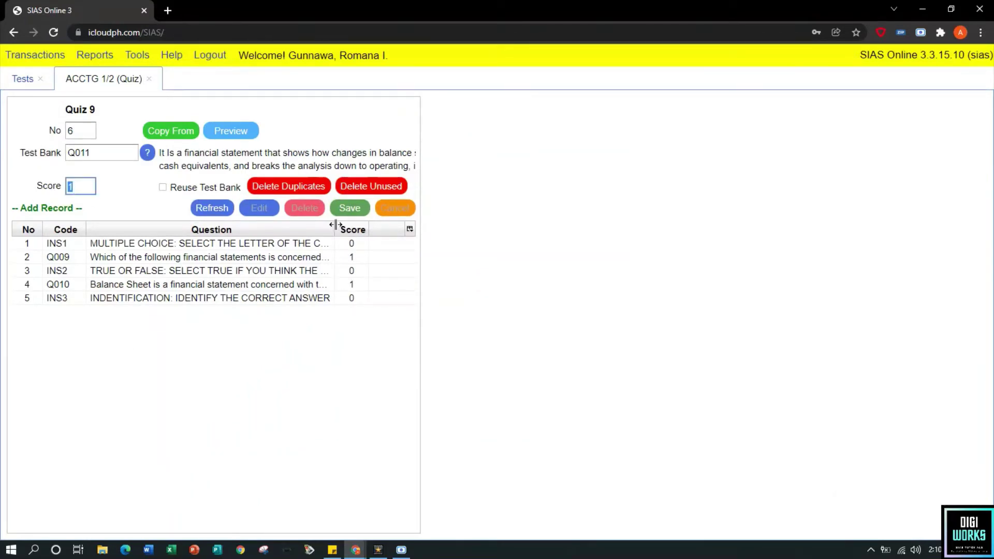
pyautogui.click(349, 213)
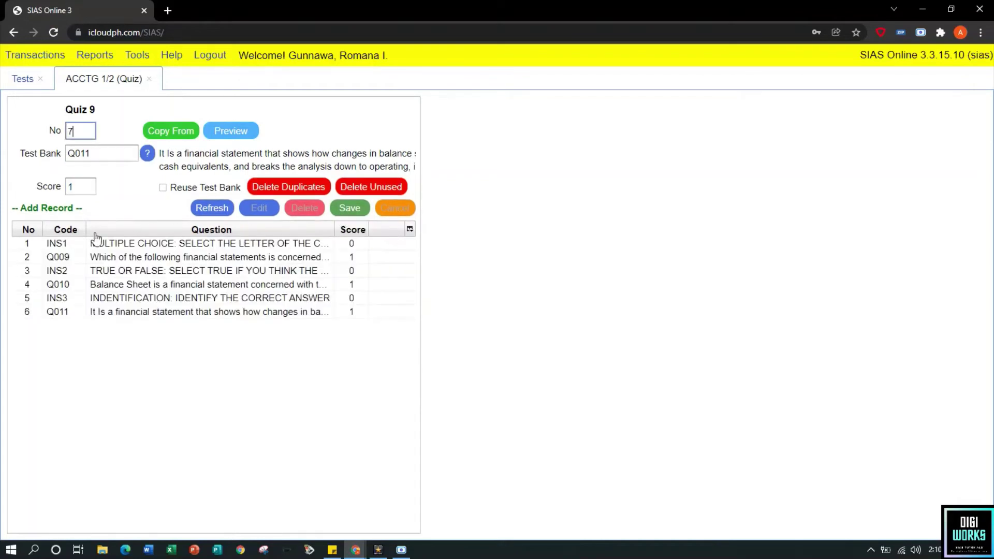
# Find the fill-in-the-blanks instruction INS4 by code in the test bank and save it as quiz item 7
pyautogui.click(148, 156)
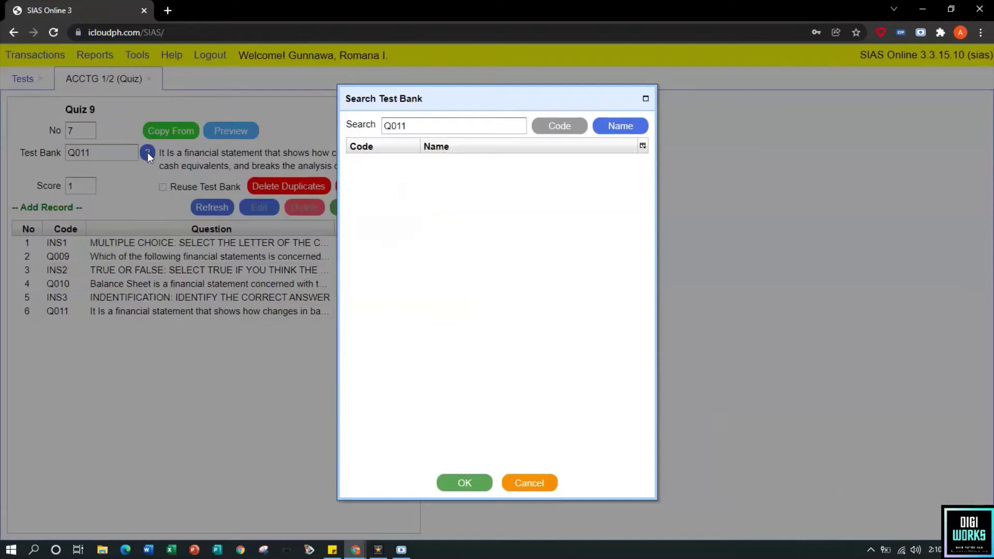
pyautogui.doubleClick(474, 124)
pyautogui.press('BackSpace')
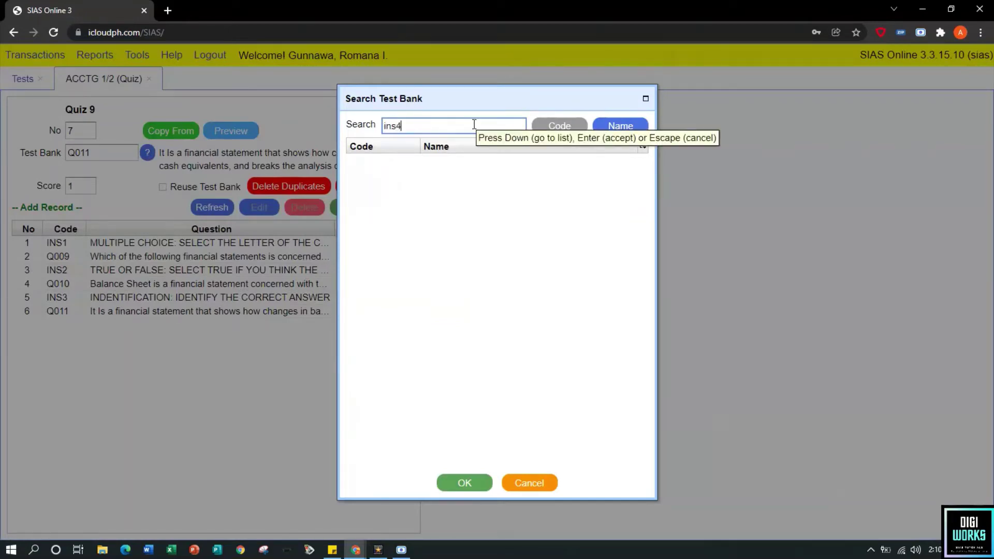
pyautogui.click(559, 126)
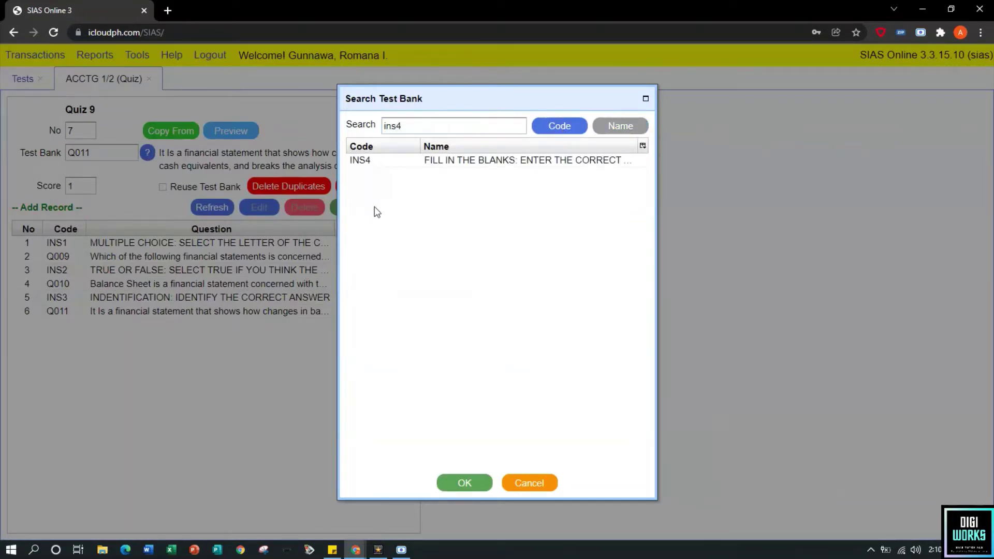
pyautogui.click(456, 164)
pyautogui.click(468, 479)
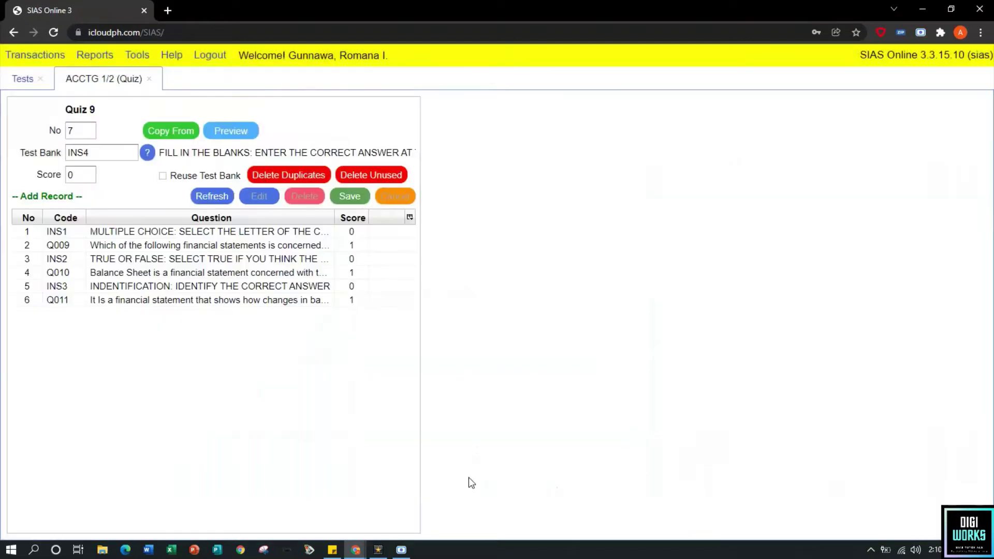
pyautogui.click(339, 202)
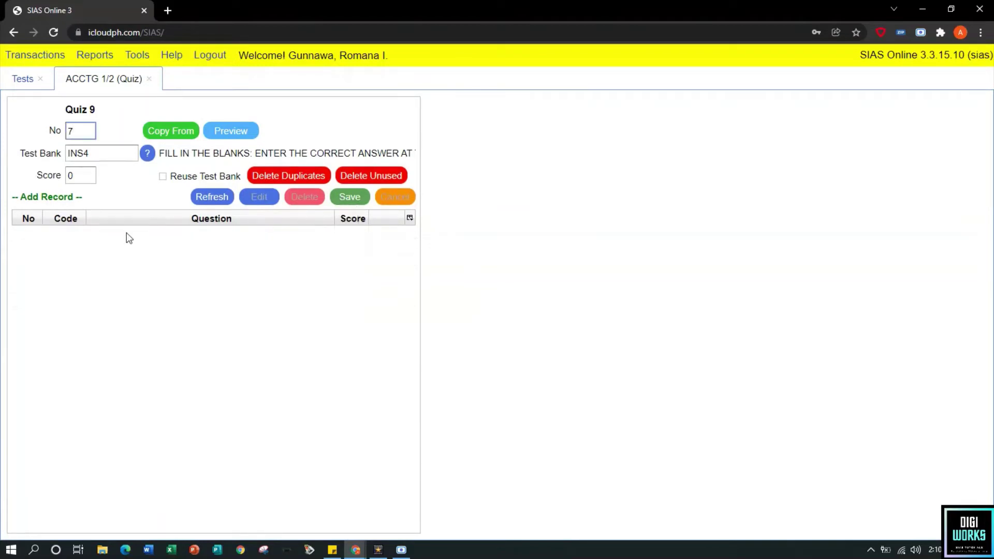
# Choose question Q012 from the full test bank list and add it as quiz item 8 with a score of 1
pyautogui.click(102, 151)
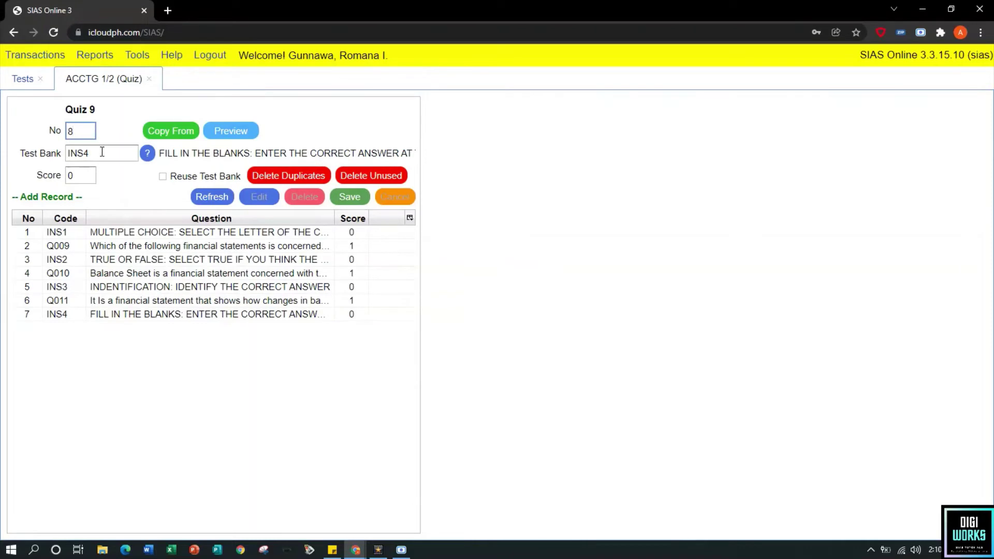
pyautogui.press('BackSpace')
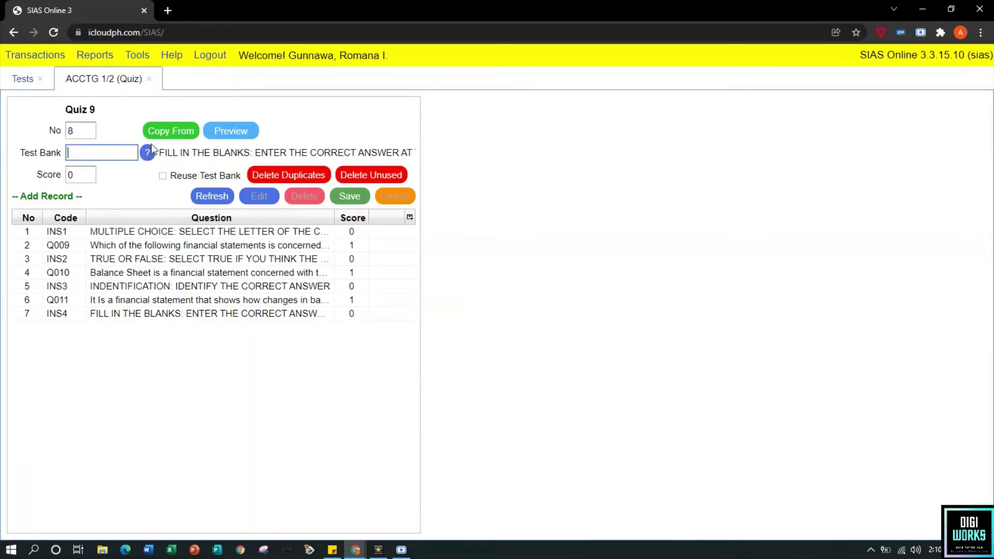
pyautogui.click(149, 152)
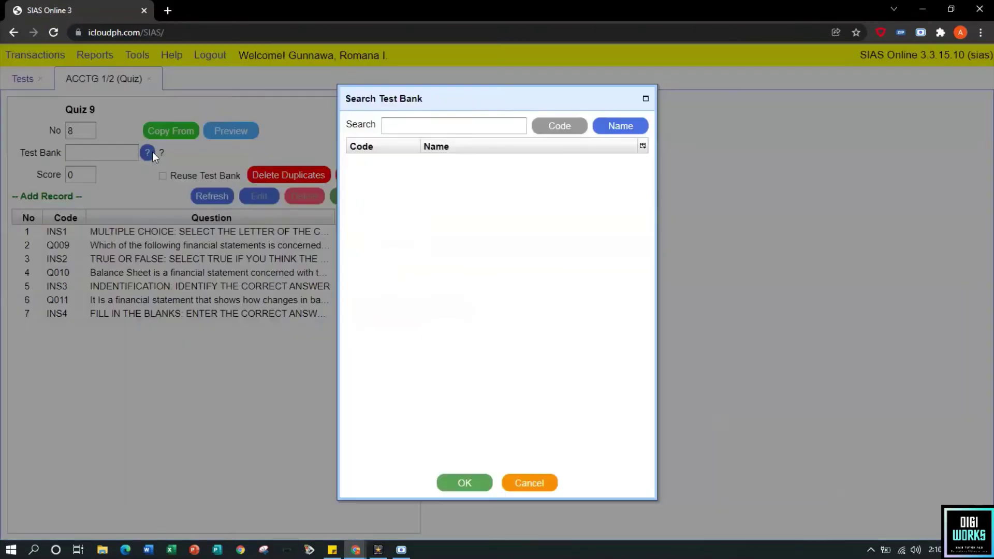
pyautogui.click(552, 129)
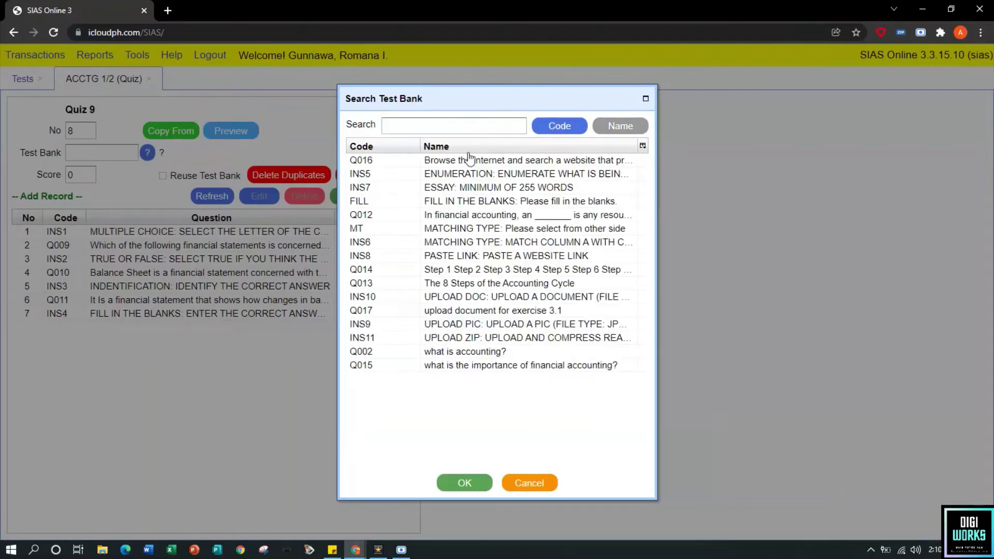
pyautogui.click(389, 215)
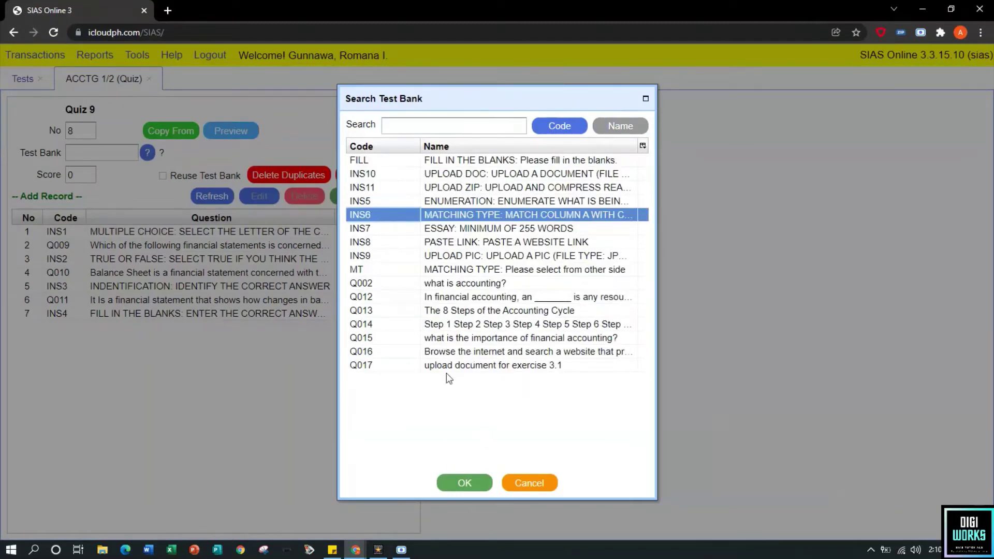
pyautogui.click(376, 297)
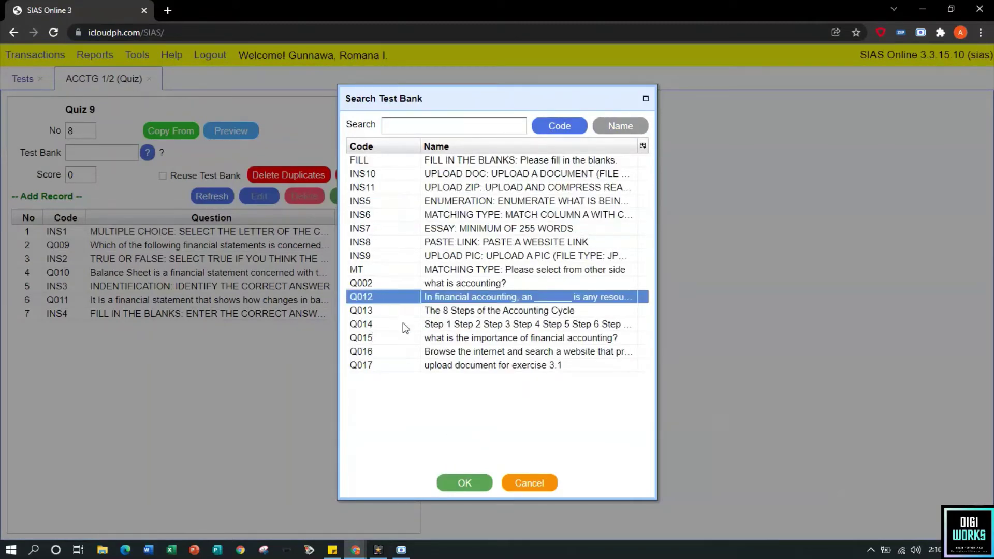
pyautogui.click(461, 484)
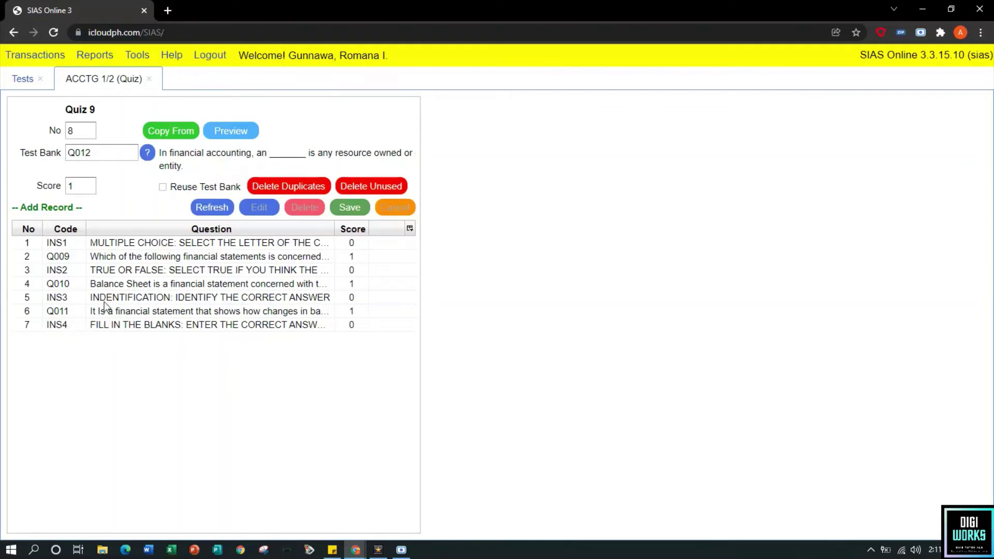
pyautogui.click(210, 208)
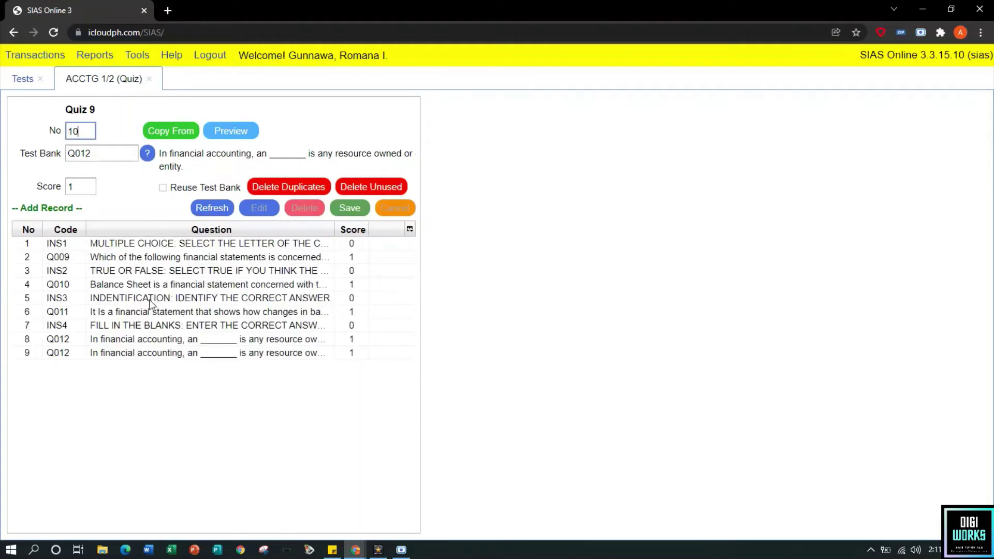
# Delete the duplicate Q012 record numbered 9 from the quiz
pyautogui.click(105, 350)
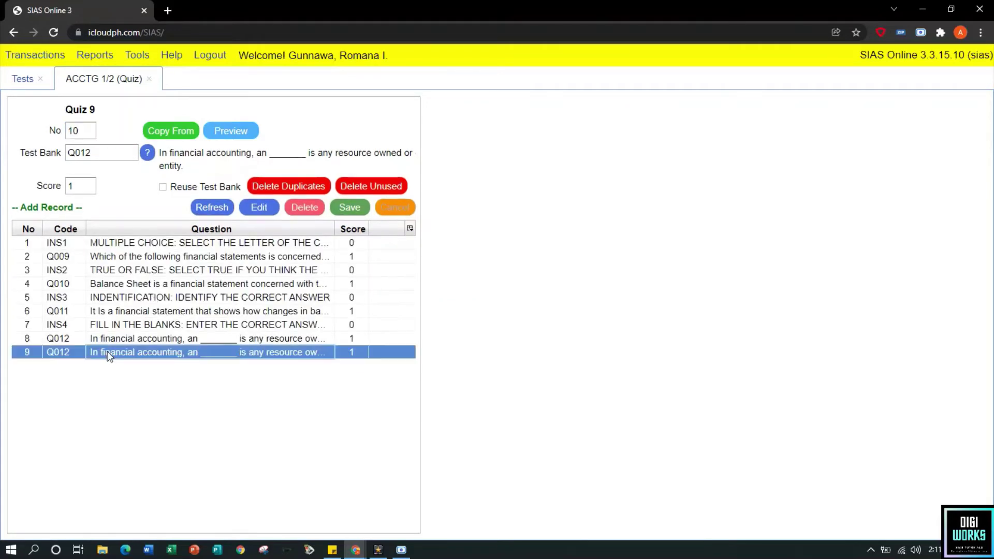
pyautogui.click(301, 210)
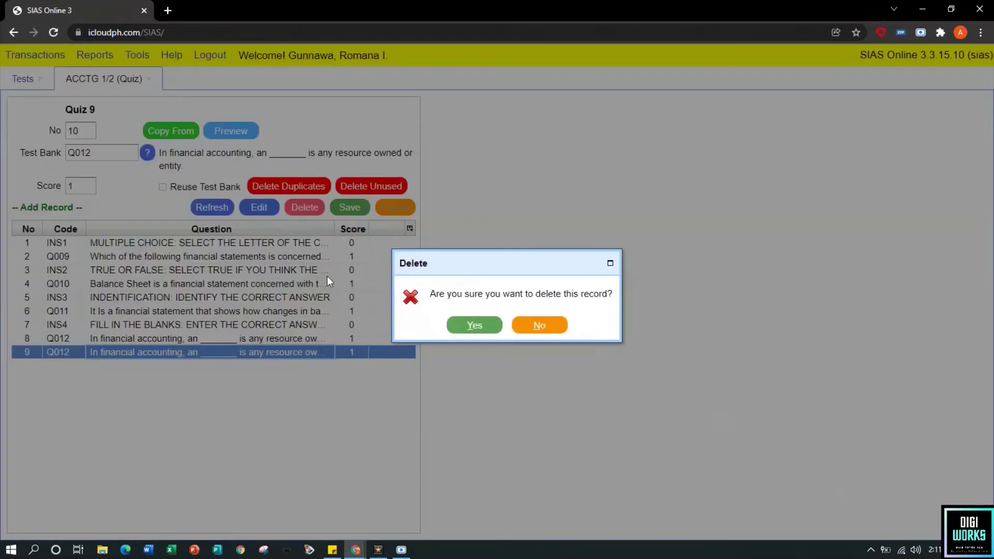
pyautogui.click(465, 327)
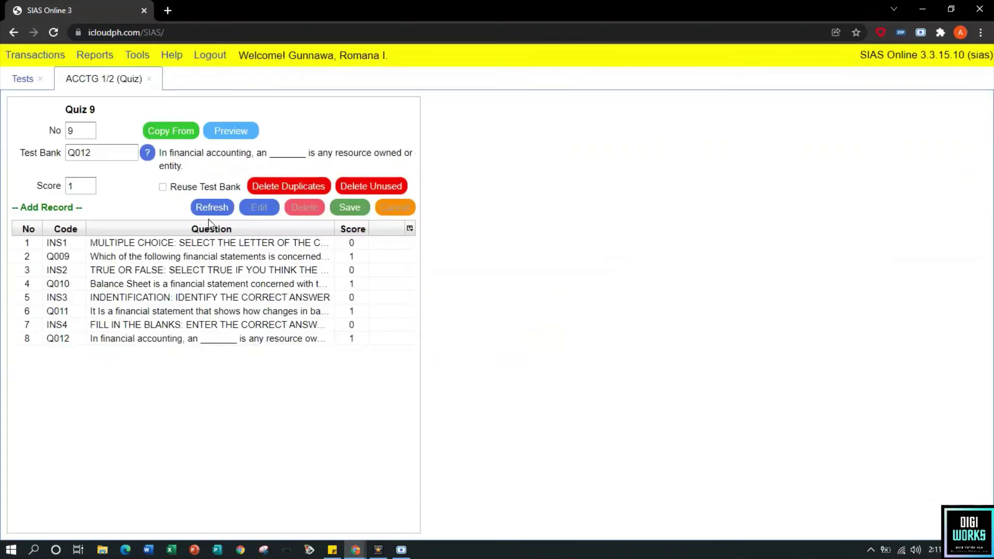
# Find the enumeration instruction INS5 by code in the test bank and save it as quiz item 9
pyautogui.doubleClick(105, 153)
pyautogui.click(147, 152)
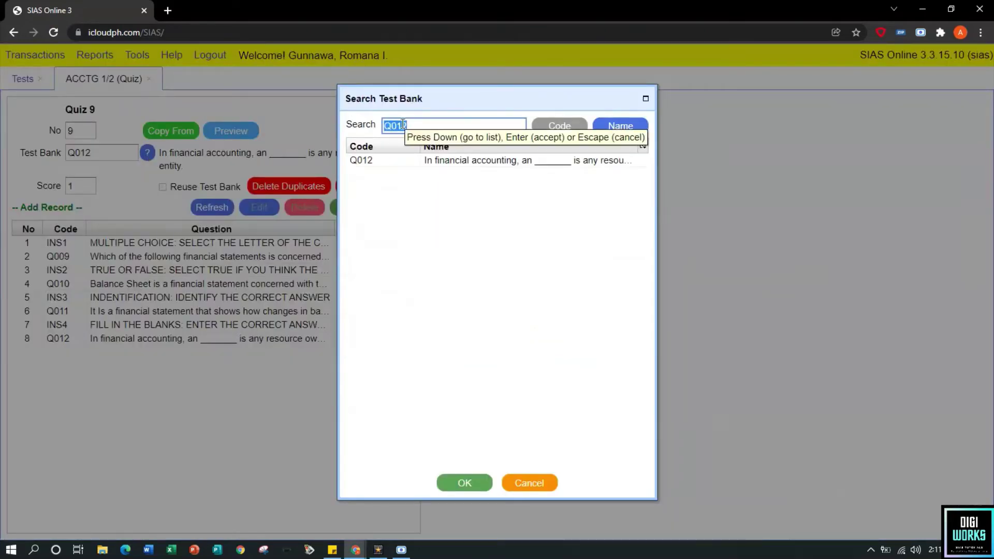
pyautogui.write('ins5')
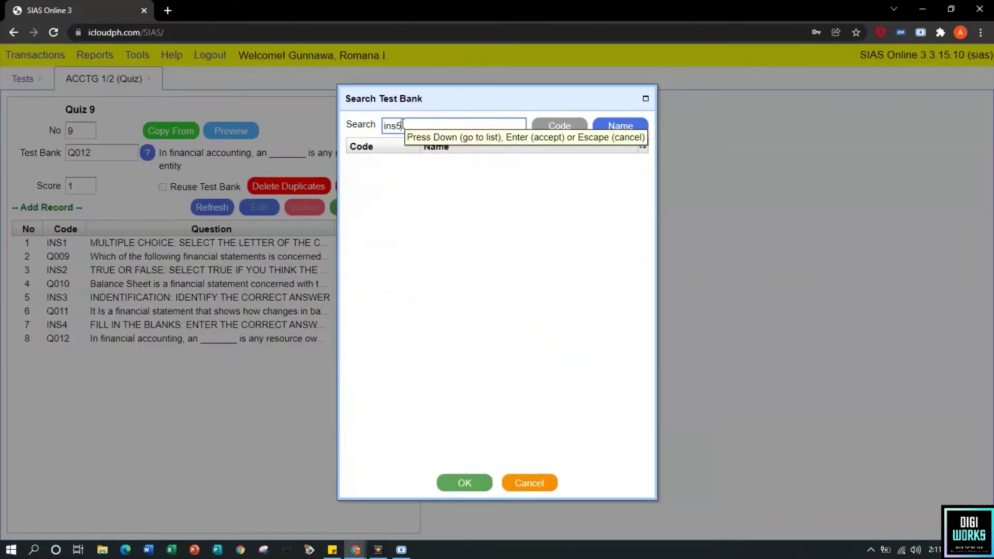
pyautogui.click(573, 128)
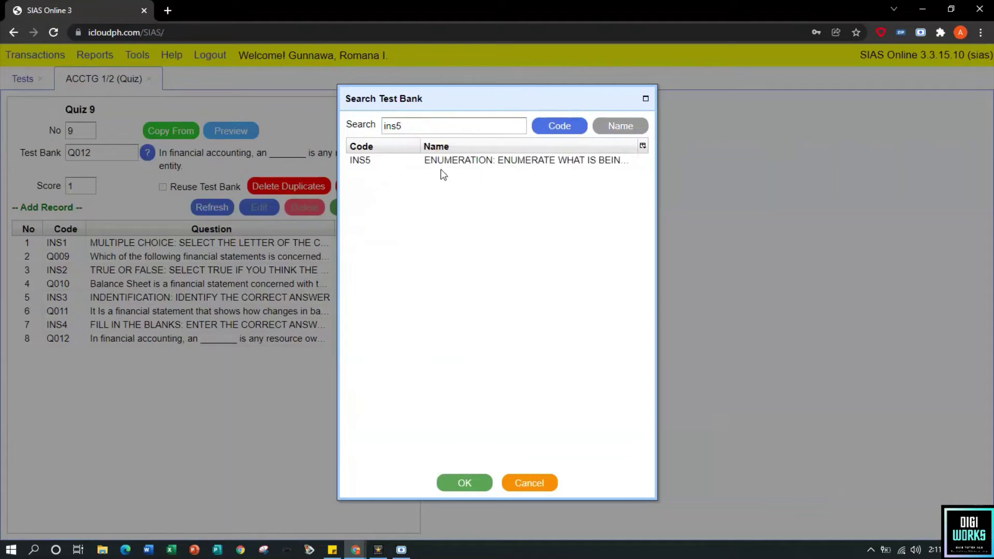
pyautogui.click(438, 165)
pyautogui.click(464, 482)
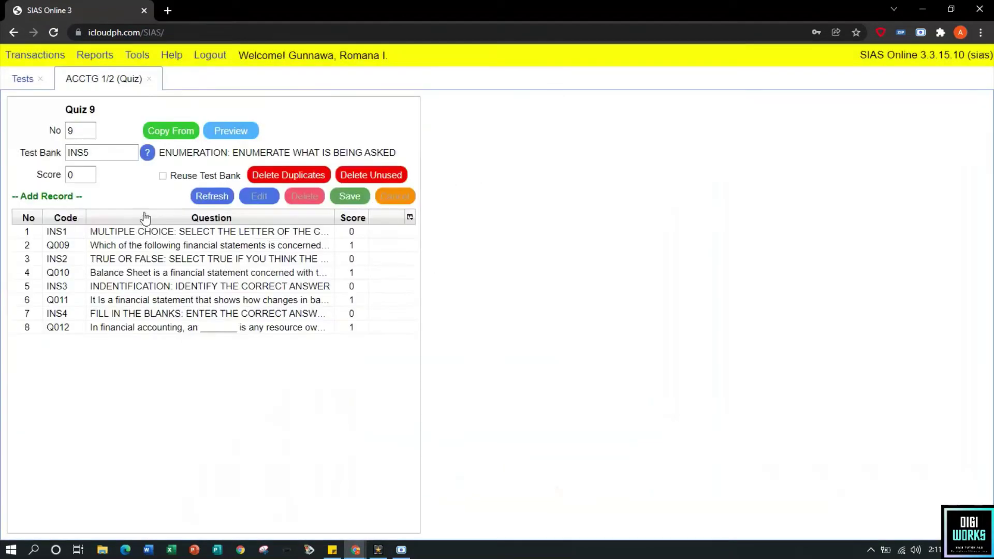
pyautogui.click(354, 200)
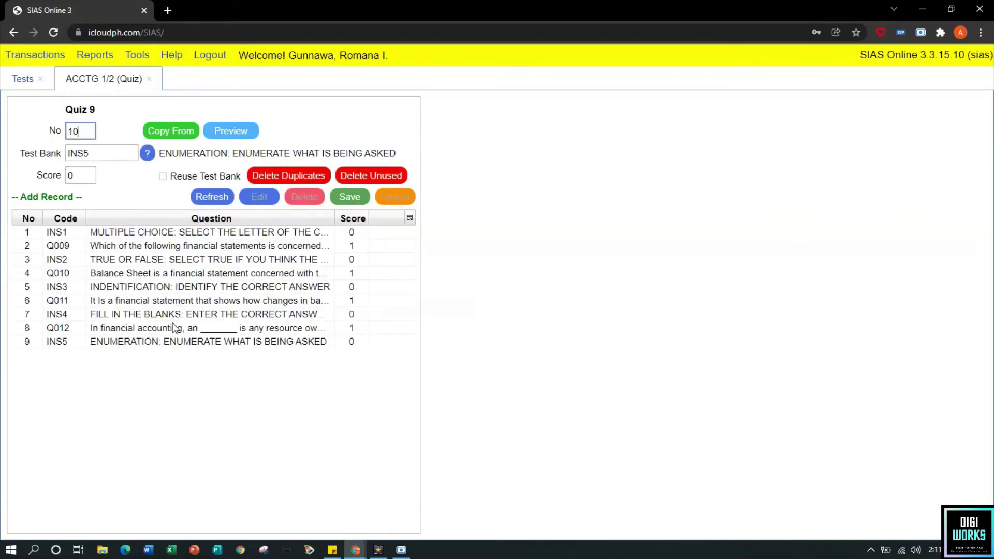
# Add test bank question Q013, The 8 Steps of the Accounting Cycle, as quiz item 10 with a score of 8
pyautogui.click(147, 154)
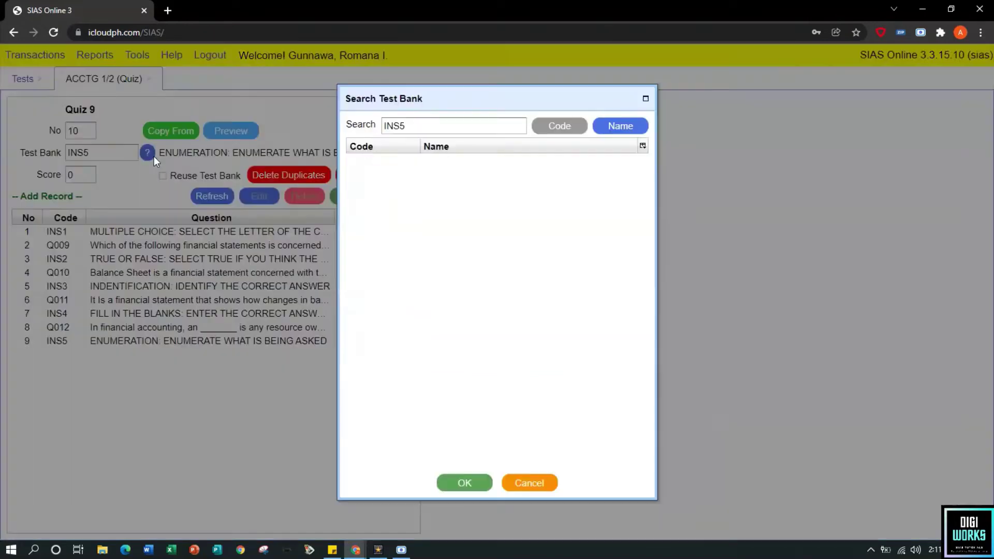
pyautogui.doubleClick(426, 129)
pyautogui.press('BackSpace')
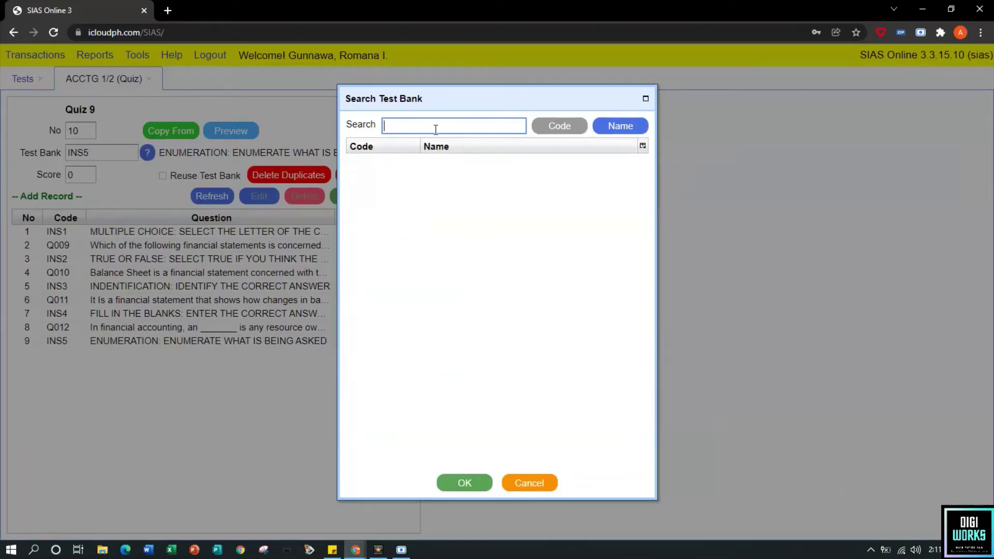
pyautogui.click(556, 127)
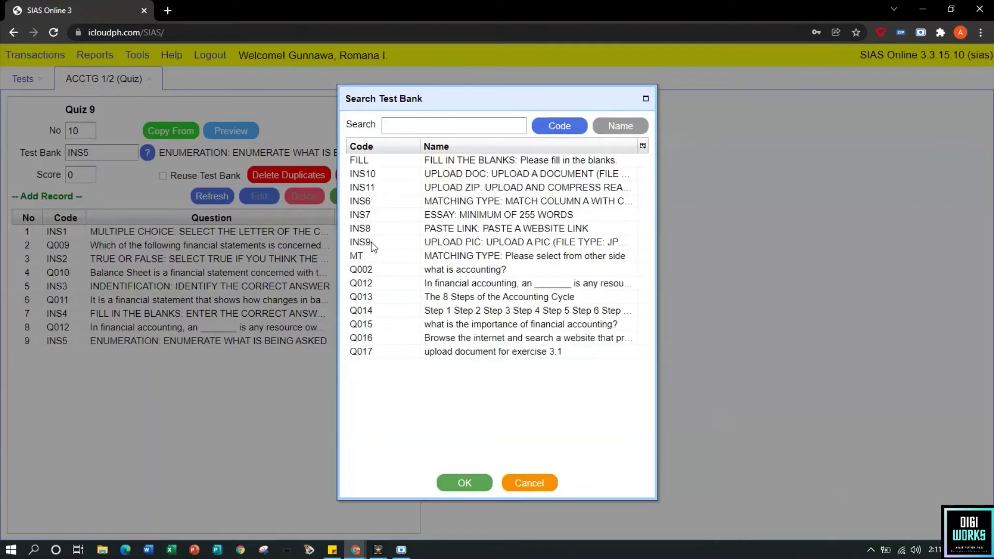
pyautogui.click(376, 298)
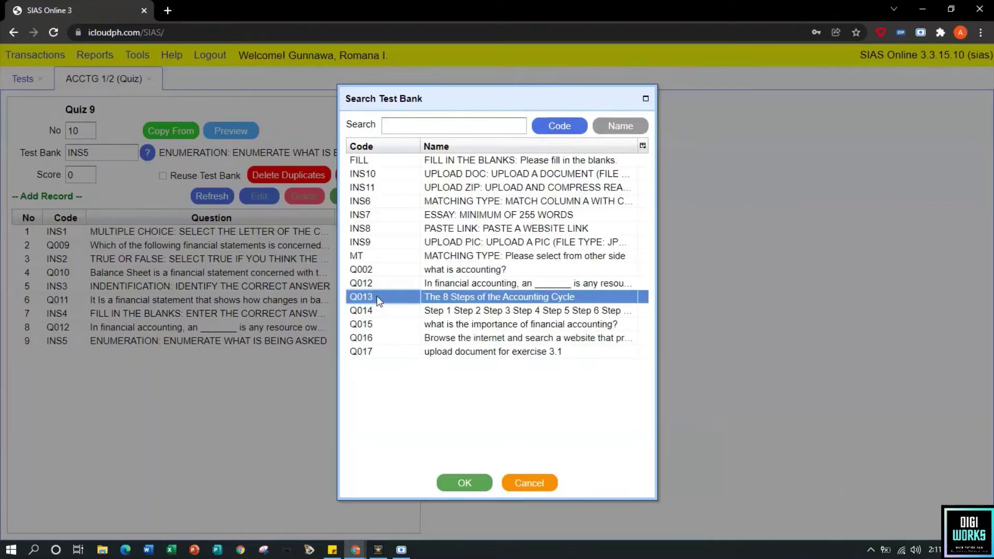
pyautogui.click(460, 483)
pyautogui.doubleClick(78, 175)
pyautogui.write('8')
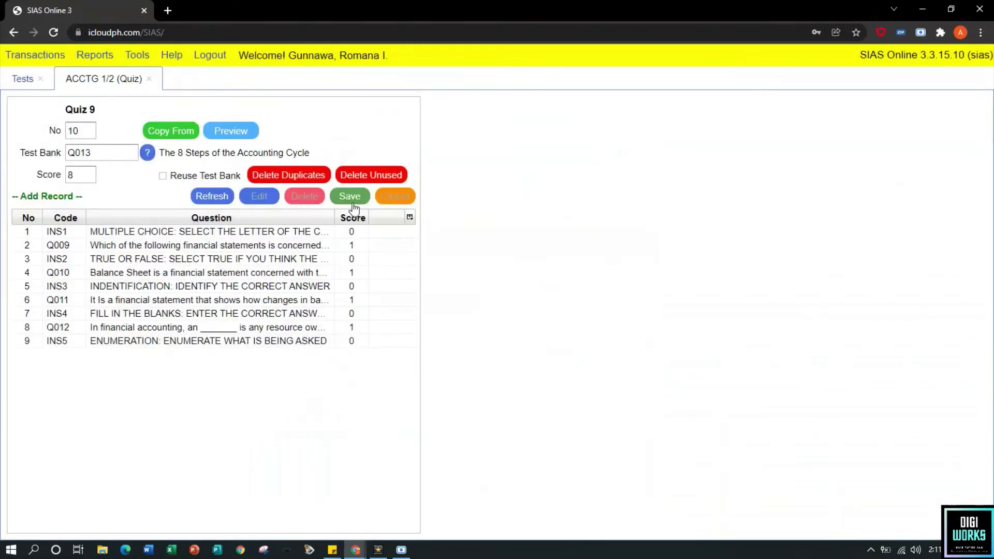
pyautogui.doubleClick(84, 180)
pyautogui.click(355, 202)
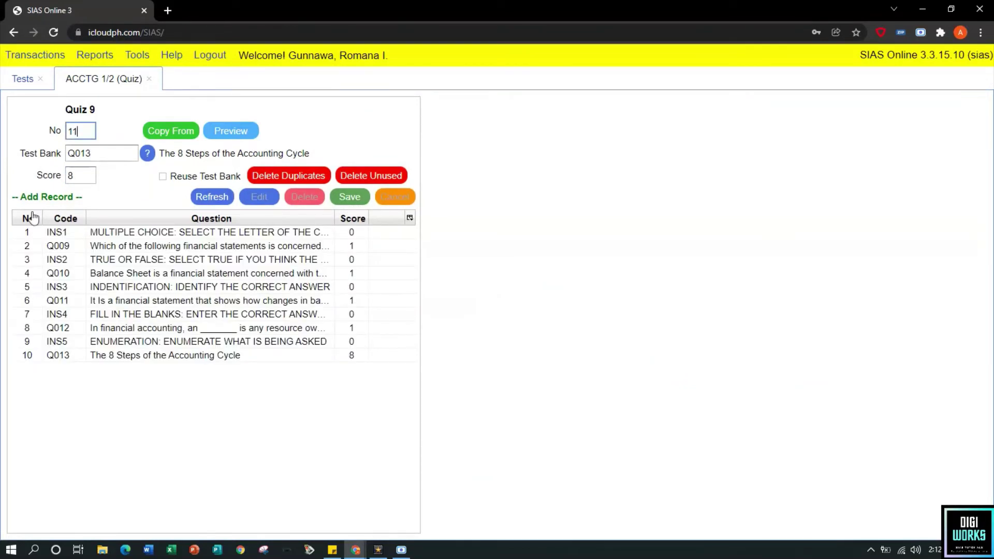
# Find the matching type instruction INS6 by code in the test bank and save it as quiz item 11
pyautogui.click(147, 154)
pyautogui.doubleClick(409, 125)
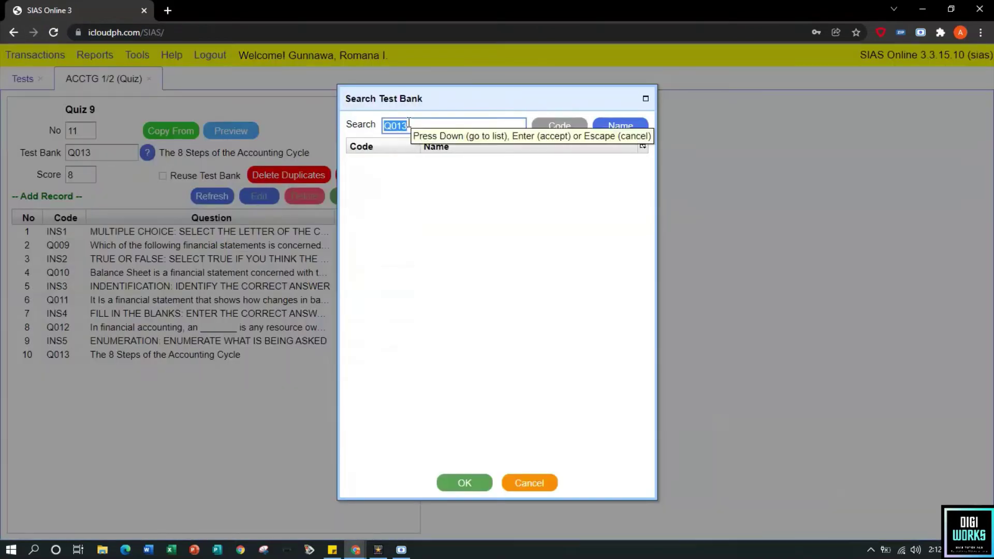
pyautogui.write('ins6')
pyautogui.click(558, 128)
pyautogui.click(441, 165)
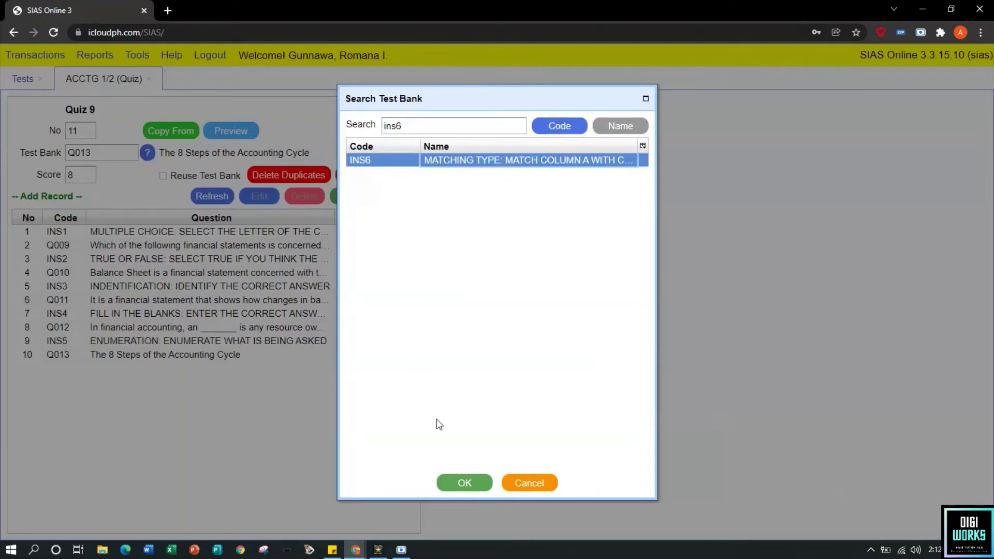
pyautogui.click(464, 483)
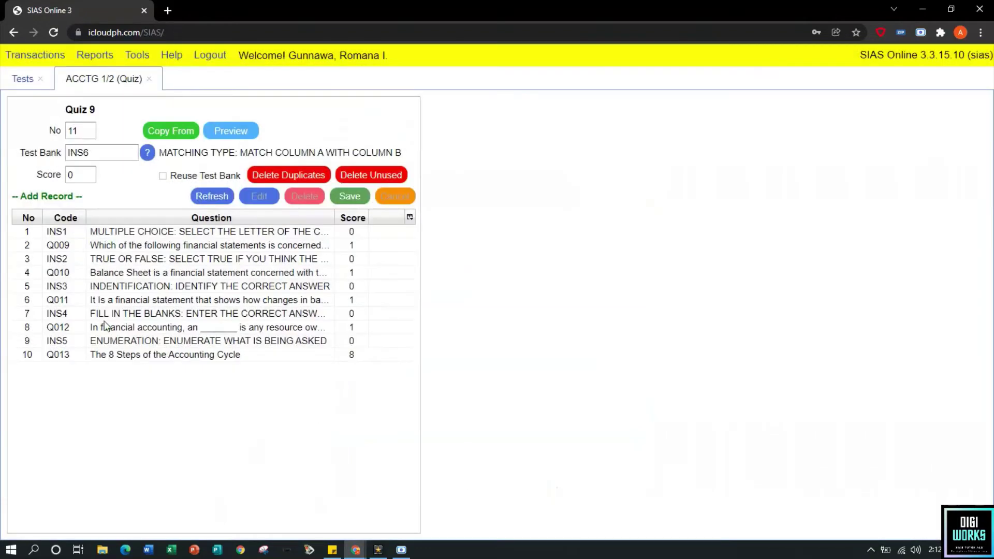
pyautogui.click(365, 203)
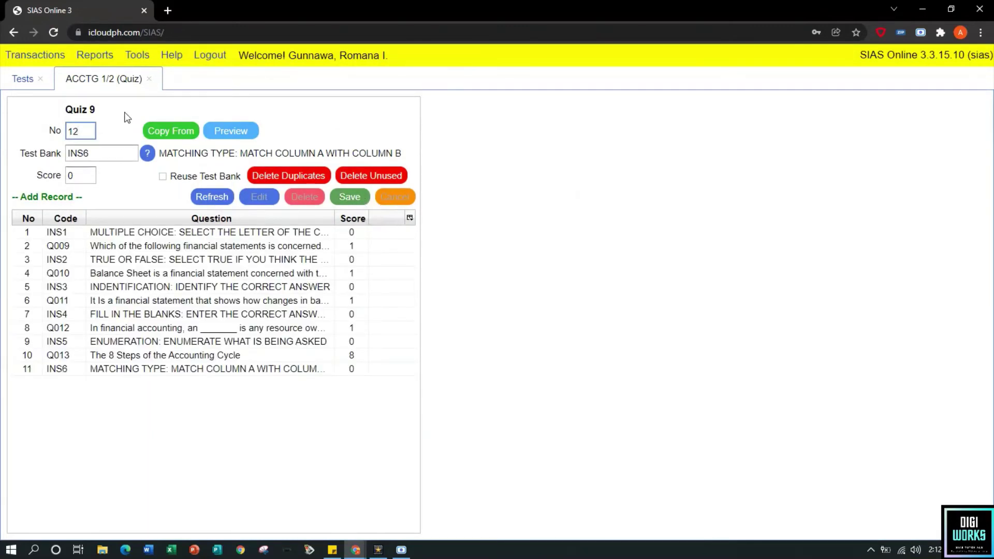
# Add test bank question Q014, Step 1 to Step 8, as quiz item 12 with a score of 8
pyautogui.click(103, 158)
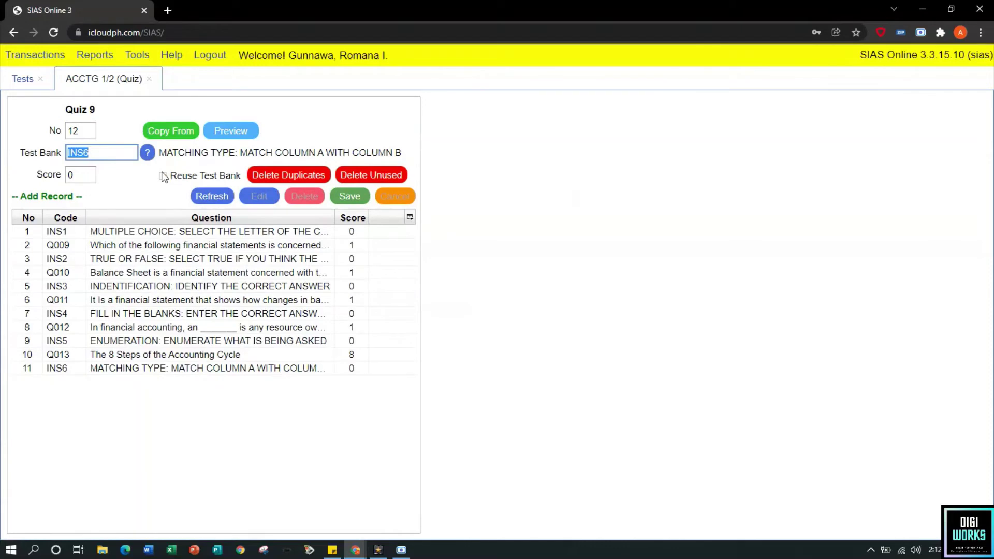
pyautogui.press('BackSpace')
pyautogui.click(147, 153)
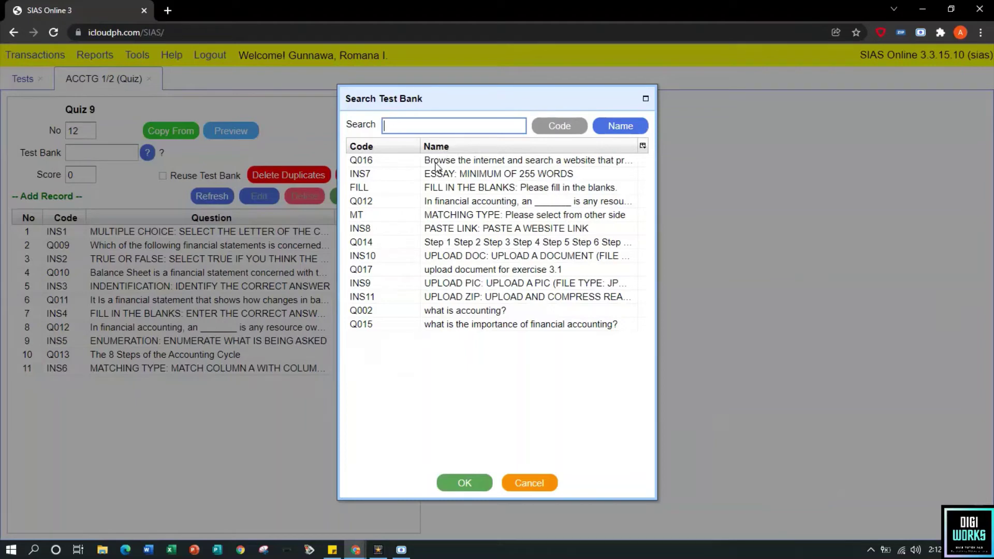
pyautogui.click(418, 243)
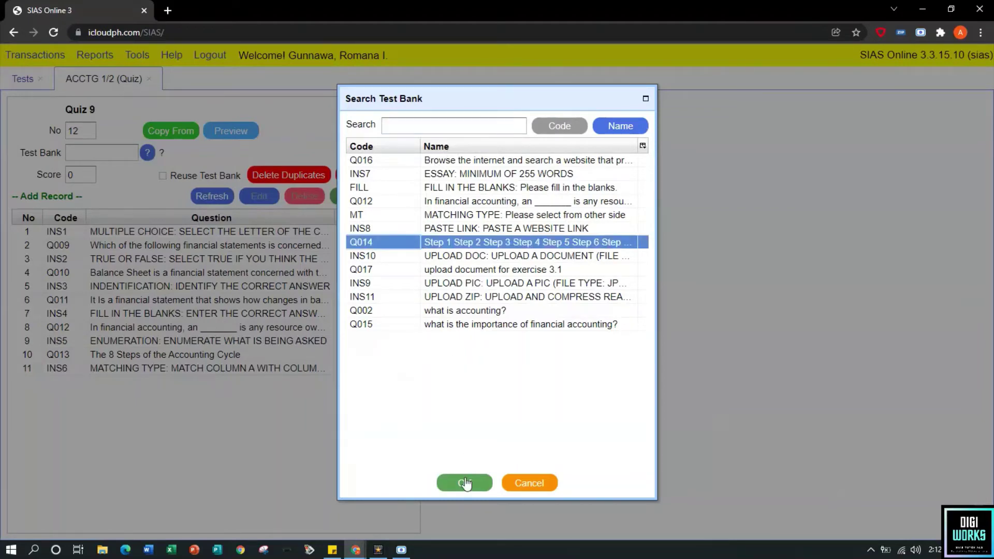
pyautogui.click(465, 483)
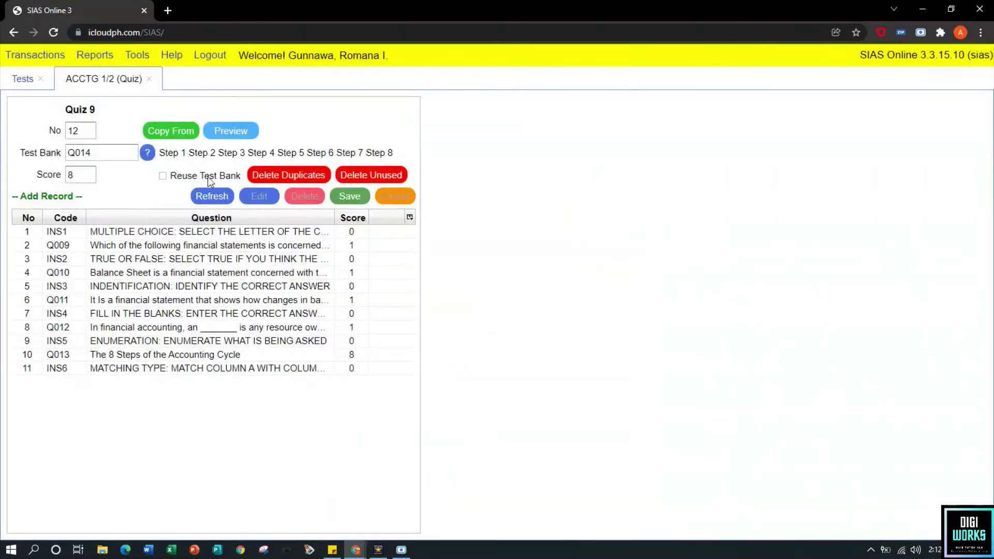
pyautogui.click(368, 198)
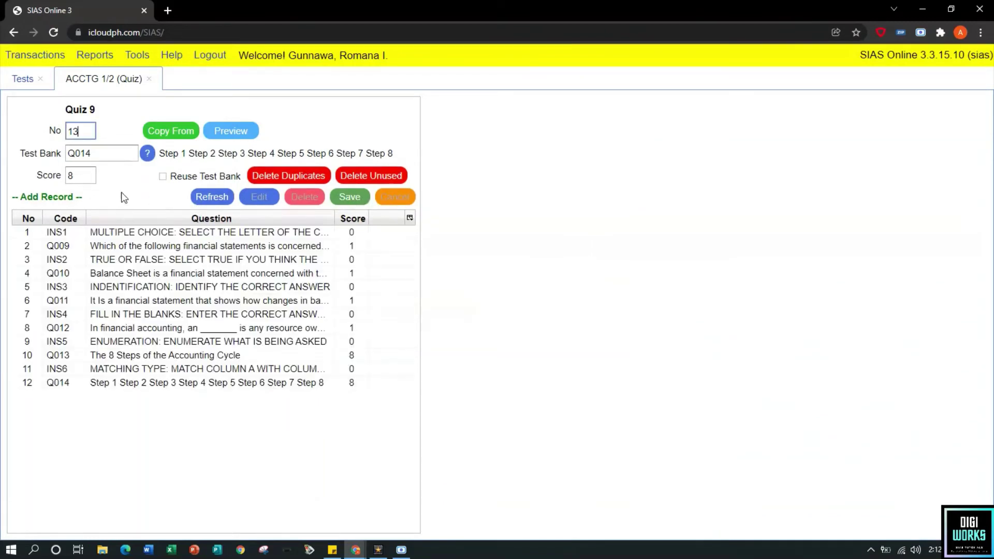
pyautogui.click(147, 384)
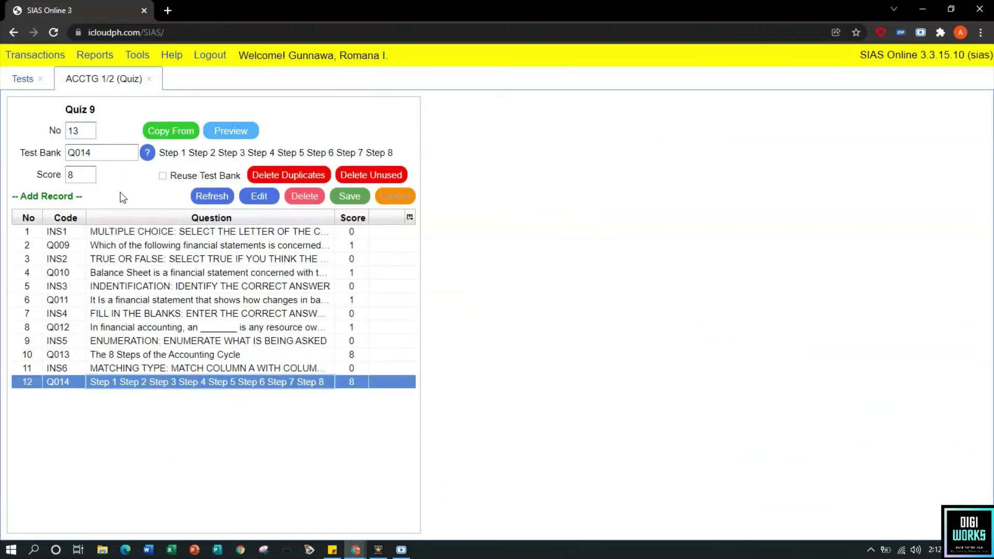
# Find the essay instruction INS7 by code in the test bank and save it as quiz item 13
pyautogui.click(147, 152)
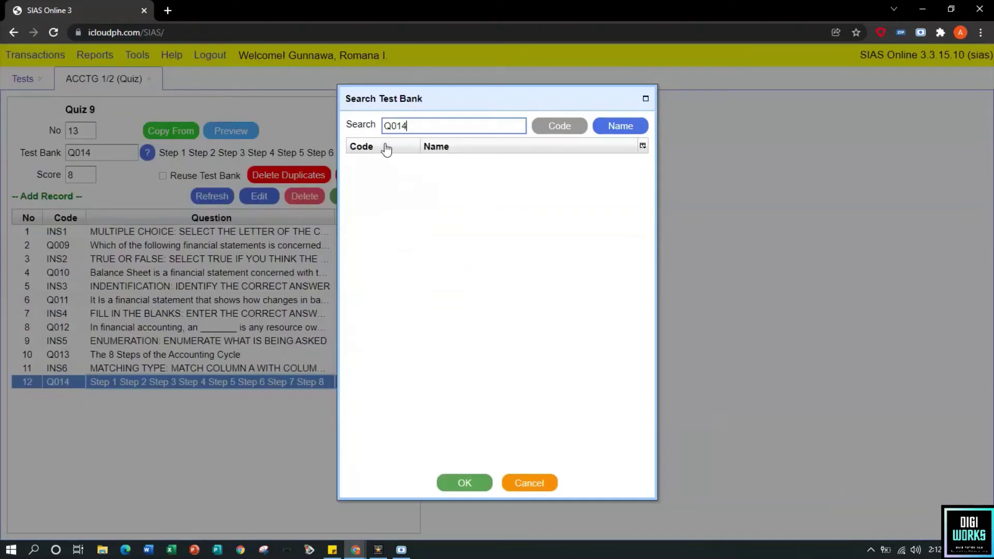
pyautogui.doubleClick(405, 127)
pyautogui.write('in')
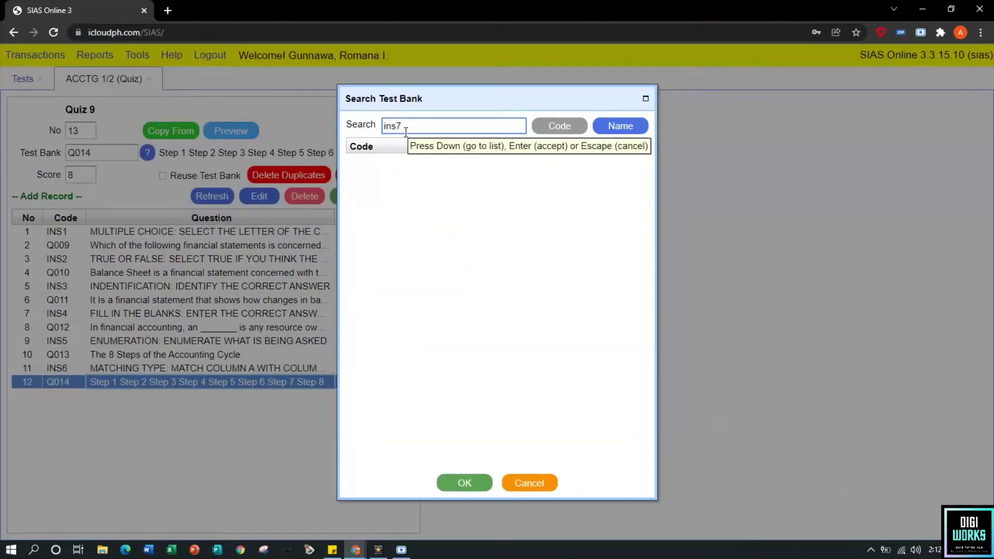
pyautogui.write('s7')
pyautogui.click(558, 126)
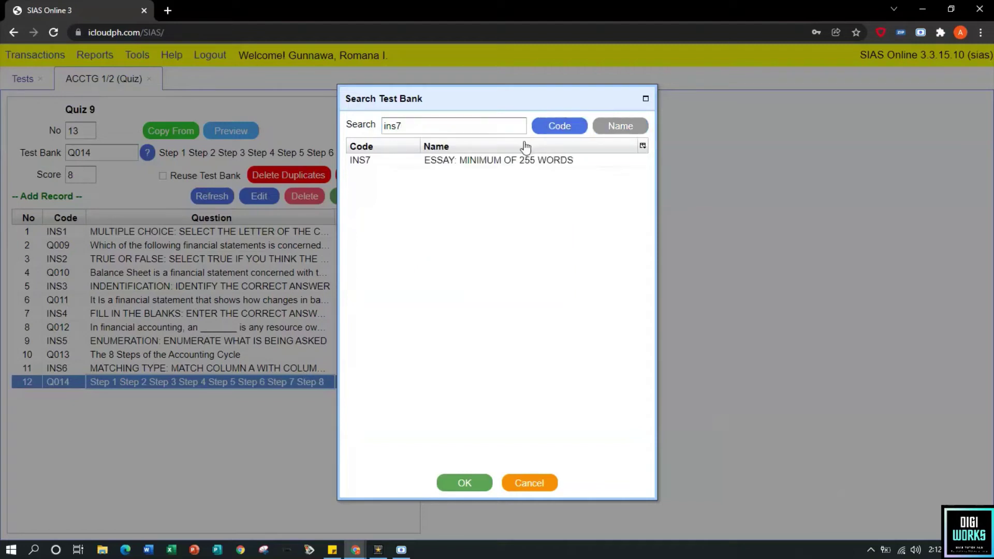
pyautogui.click(500, 162)
pyautogui.click(464, 480)
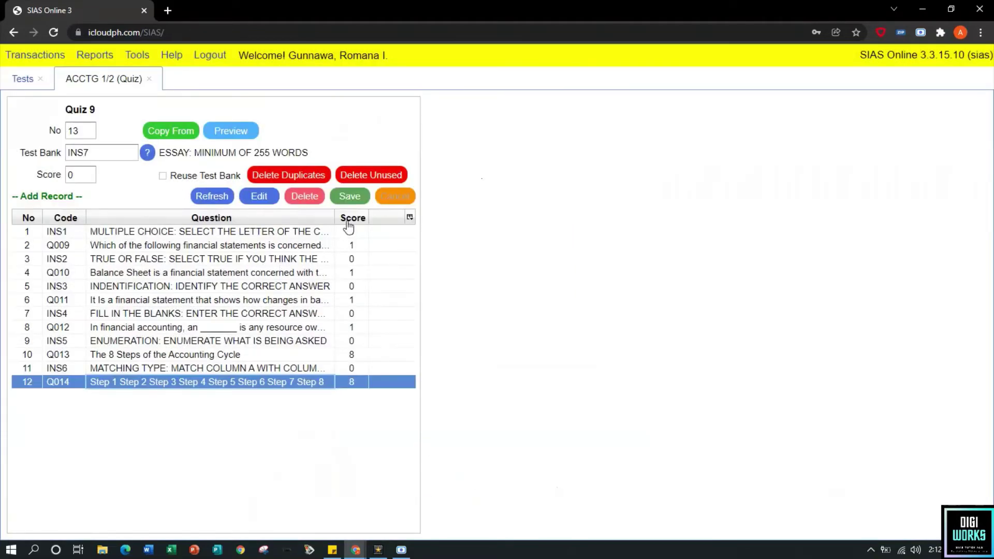
pyautogui.click(350, 197)
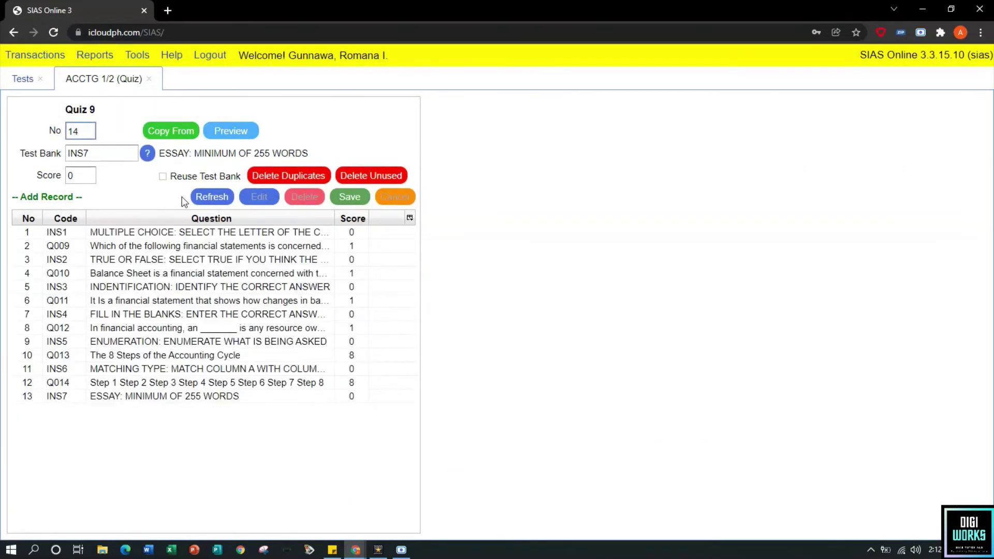
# Add test bank question Q015 on the importance of financial accounting as quiz item 14 with a score of 20
pyautogui.click(111, 155)
pyautogui.click(148, 154)
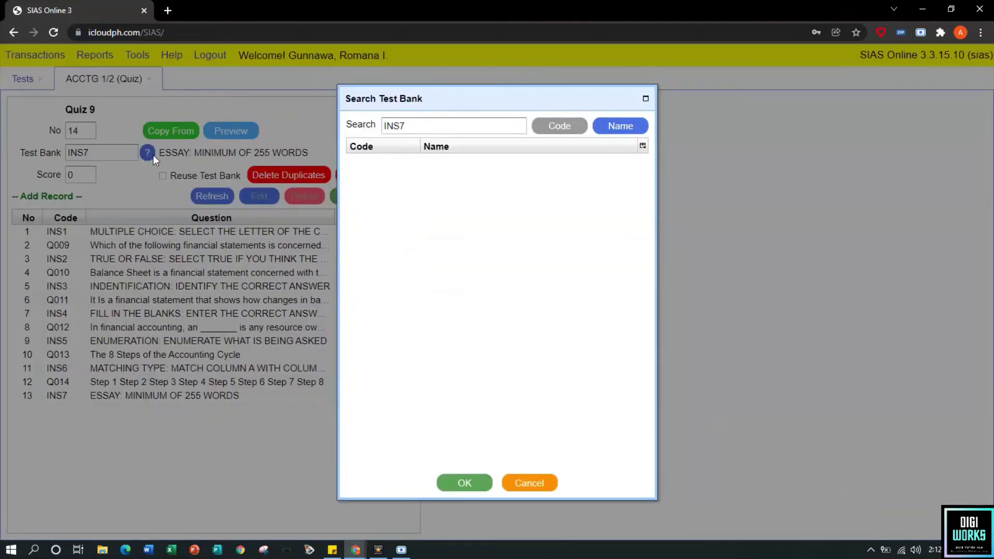
pyautogui.doubleClick(459, 130)
pyautogui.press('BackSpace')
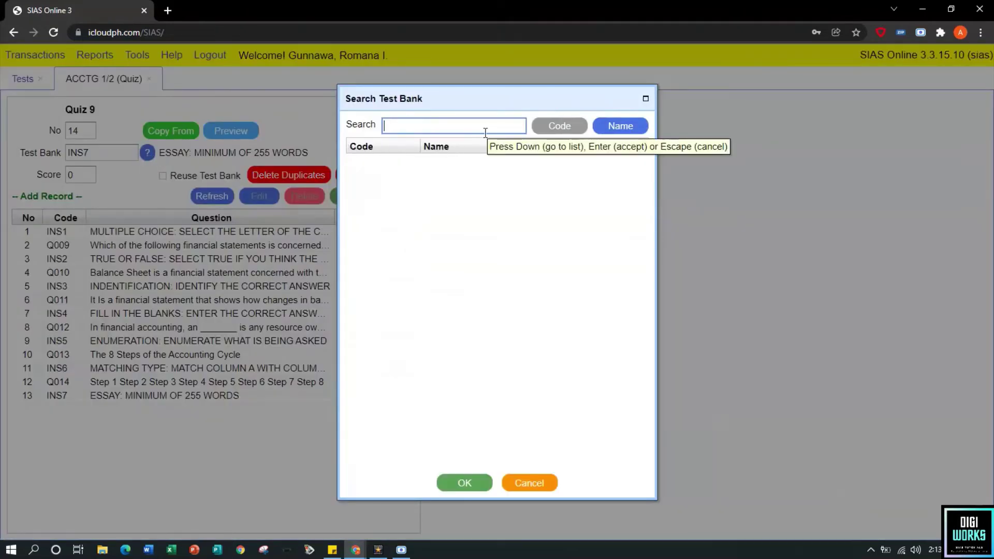
pyautogui.write('q')
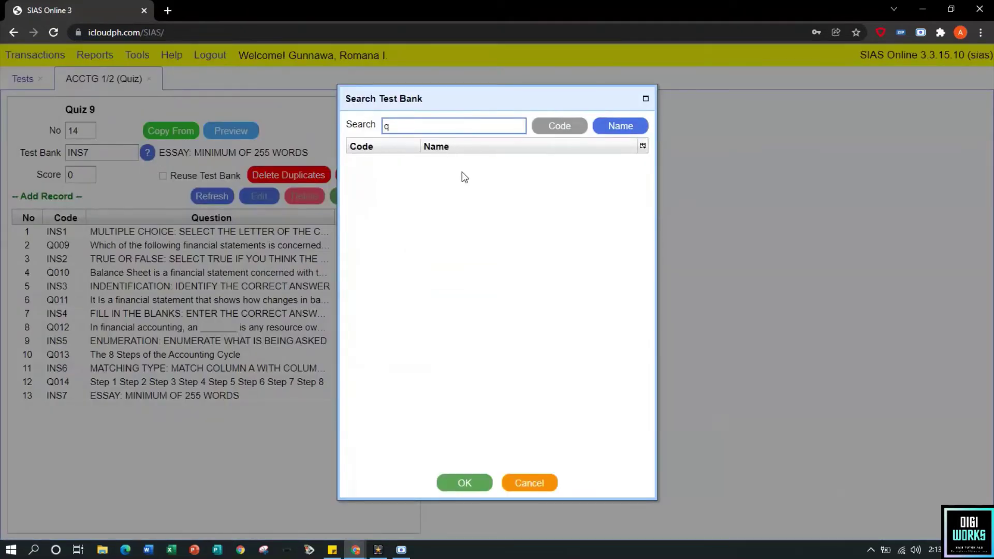
pyautogui.click(557, 131)
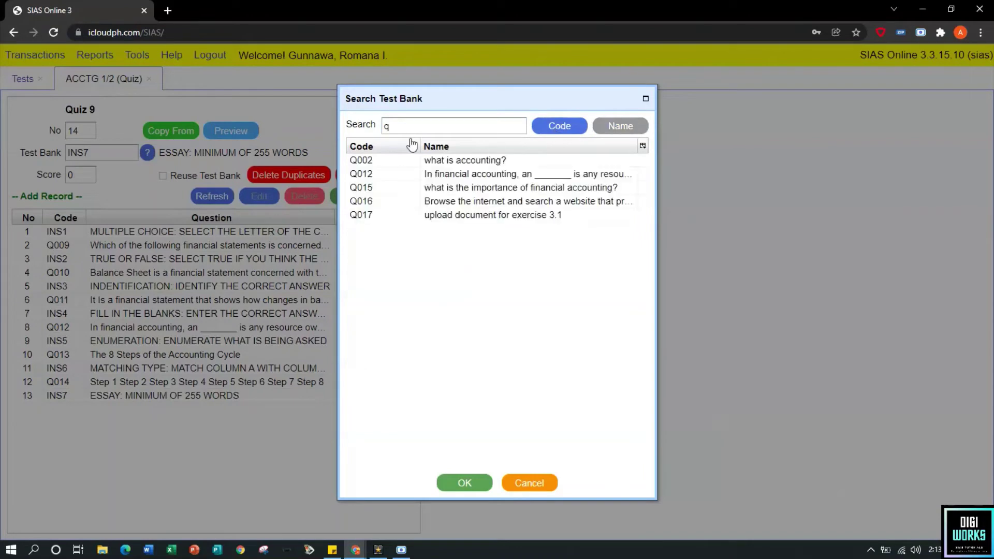
pyautogui.click(384, 187)
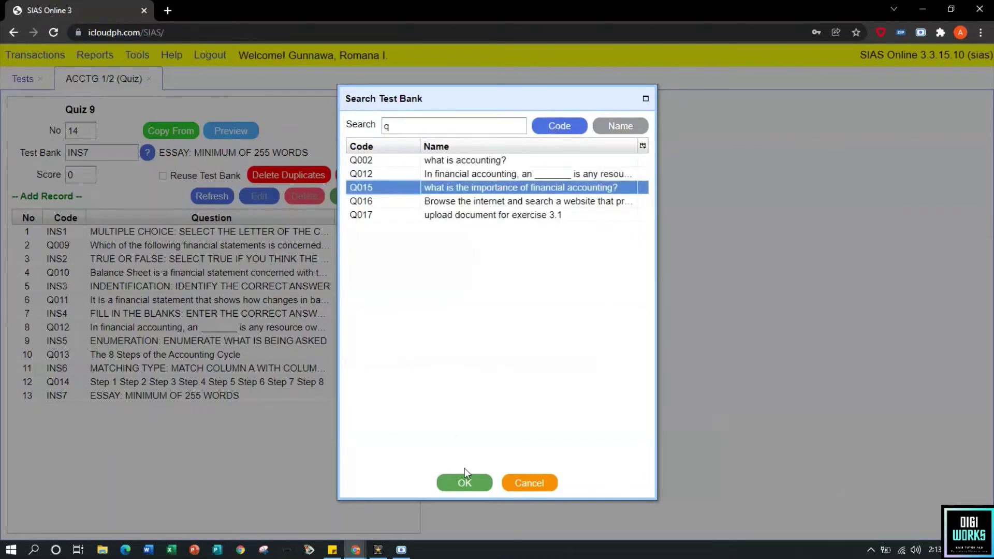
pyautogui.click(465, 483)
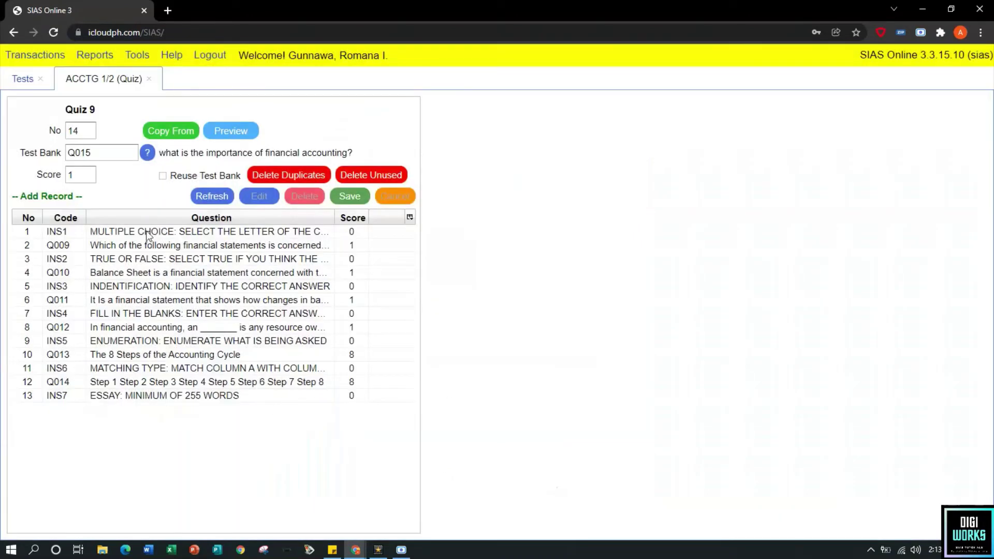
pyautogui.doubleClick(89, 181)
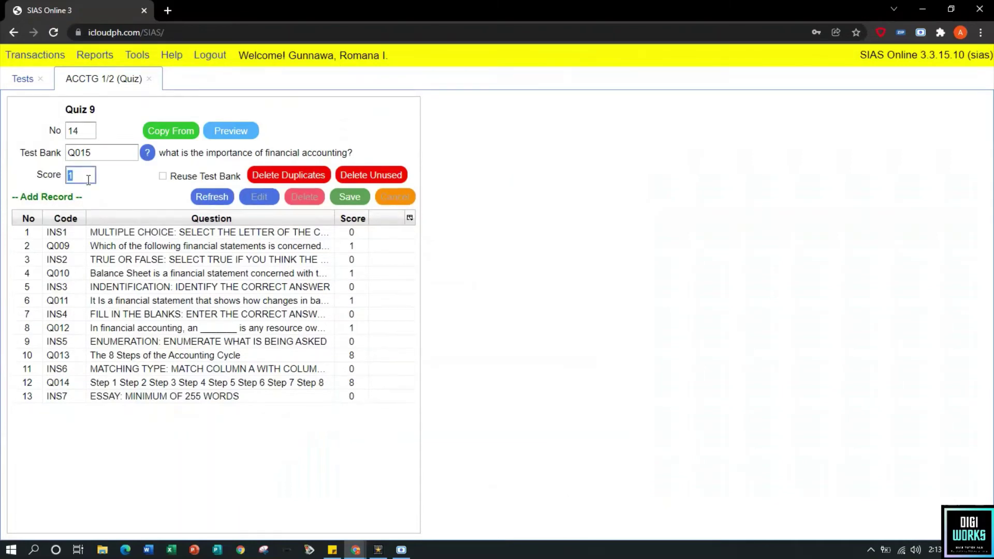
pyautogui.click(349, 197)
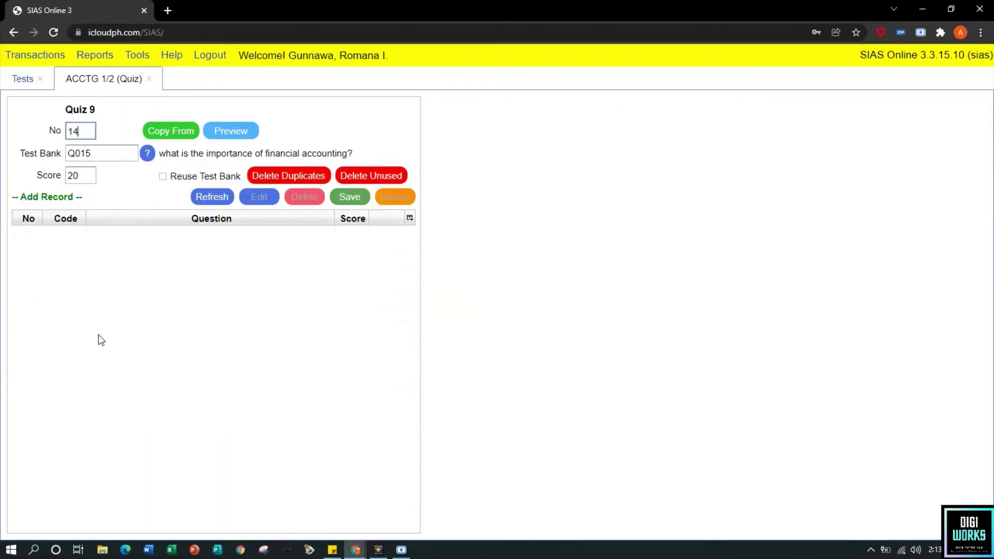
# Find the paste link instruction INS8 by code in the test bank and save it as quiz item 15
pyautogui.click(99, 160)
pyautogui.click(147, 155)
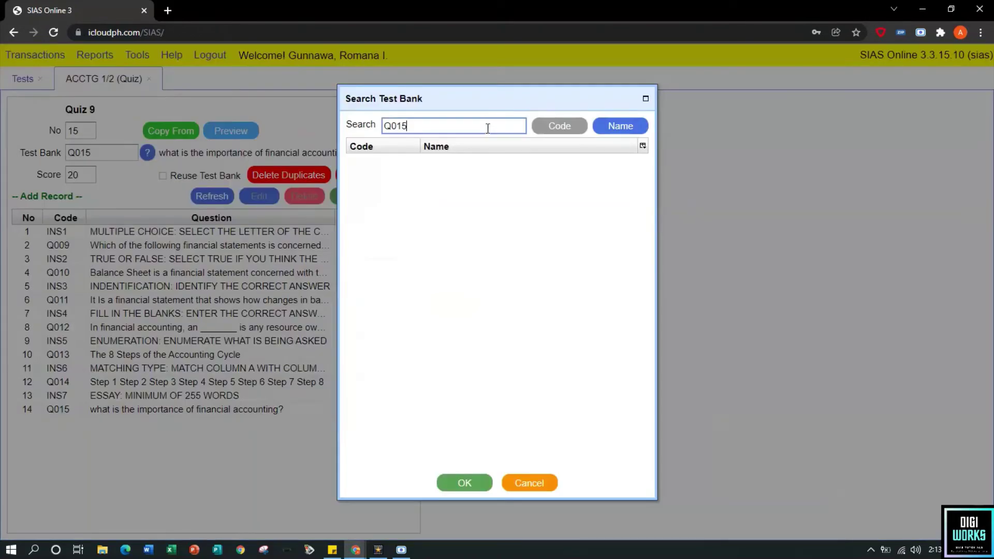
pyautogui.write('ins8')
pyautogui.click(561, 127)
pyautogui.click(489, 162)
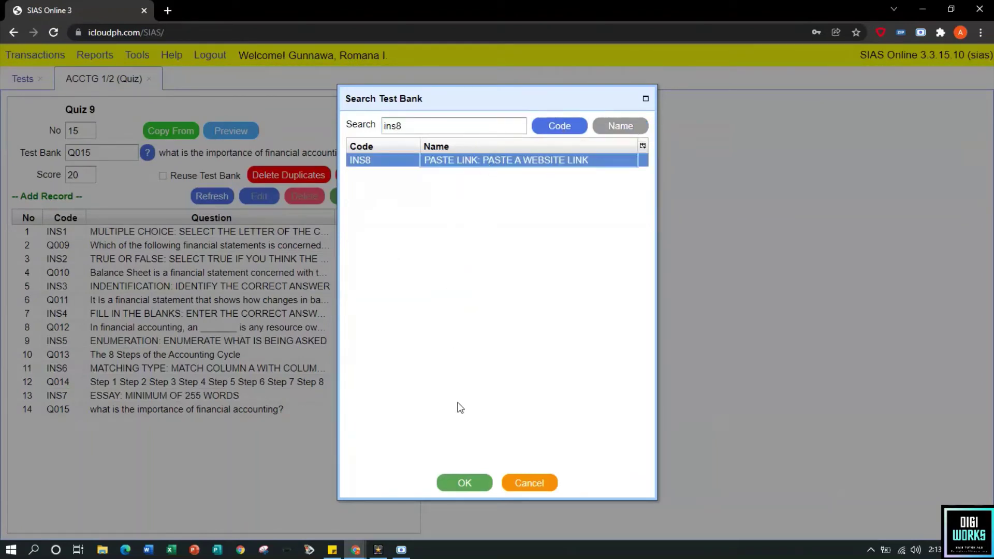
pyautogui.click(461, 483)
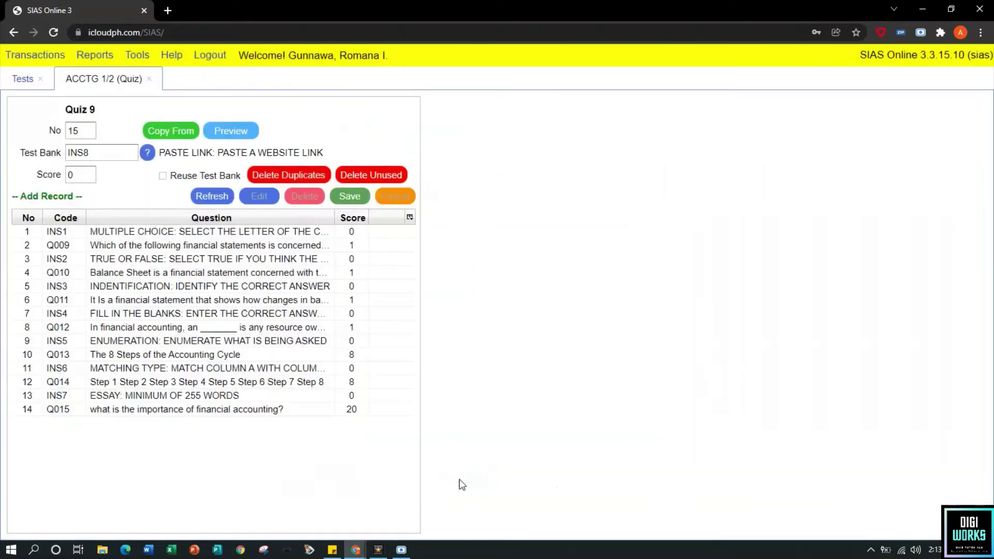
pyautogui.click(350, 196)
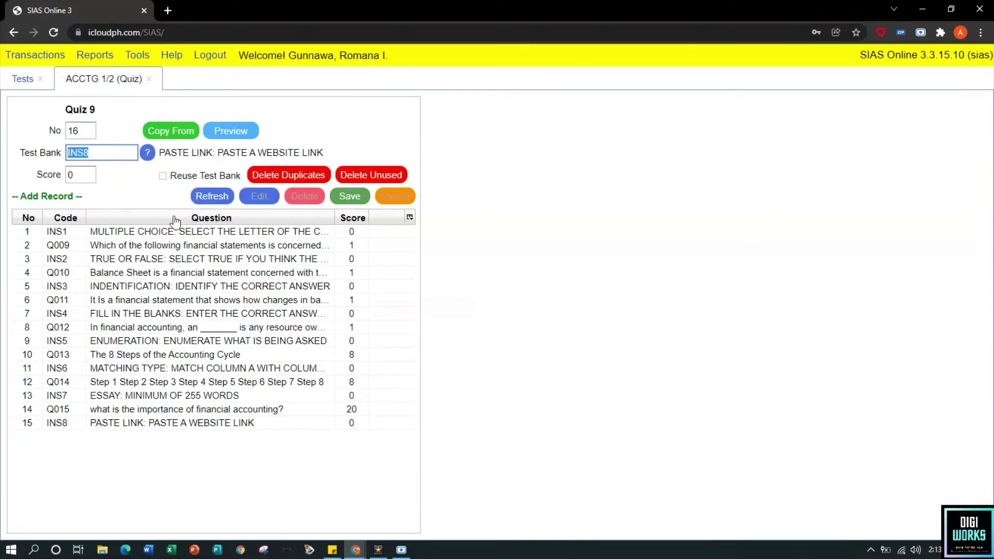
# Add test bank question Q016, about browsing the internet for a website, as quiz item 16 with a score of 10
pyautogui.click(147, 152)
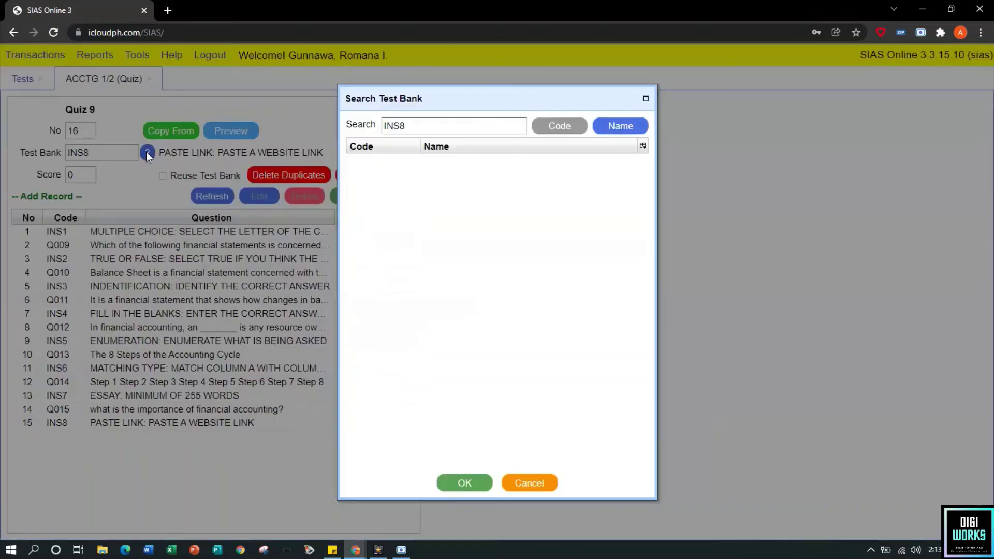
pyautogui.click(558, 128)
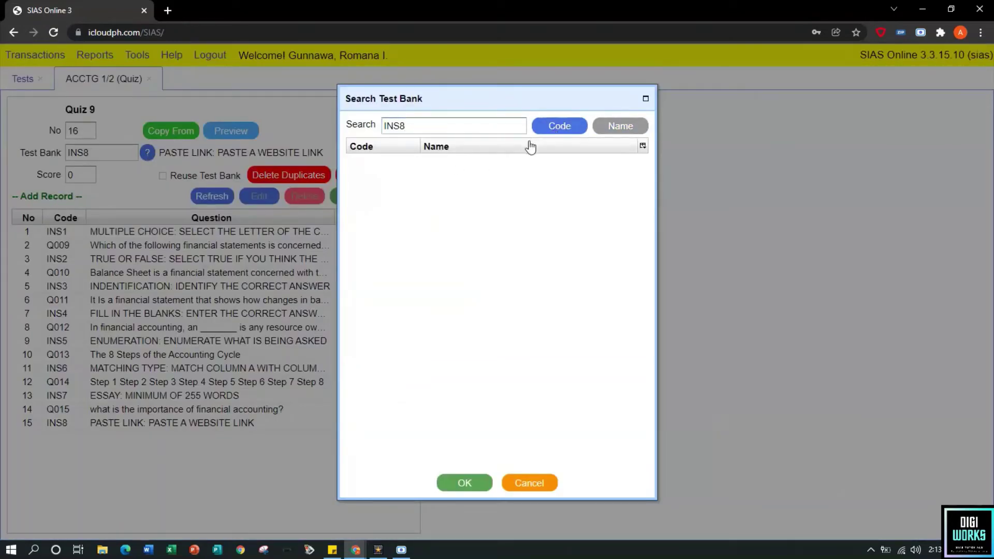
pyautogui.click(459, 129)
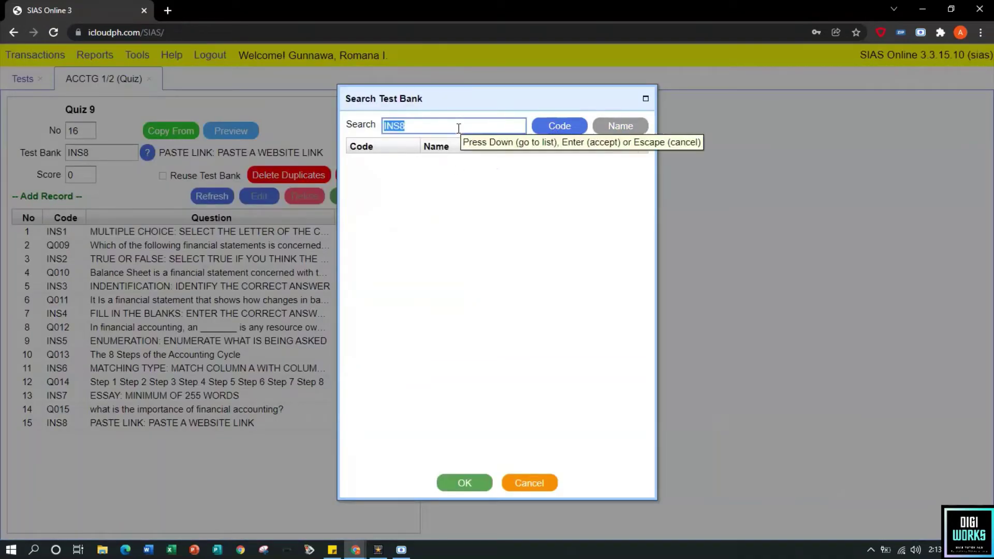
pyautogui.press('BackSpace')
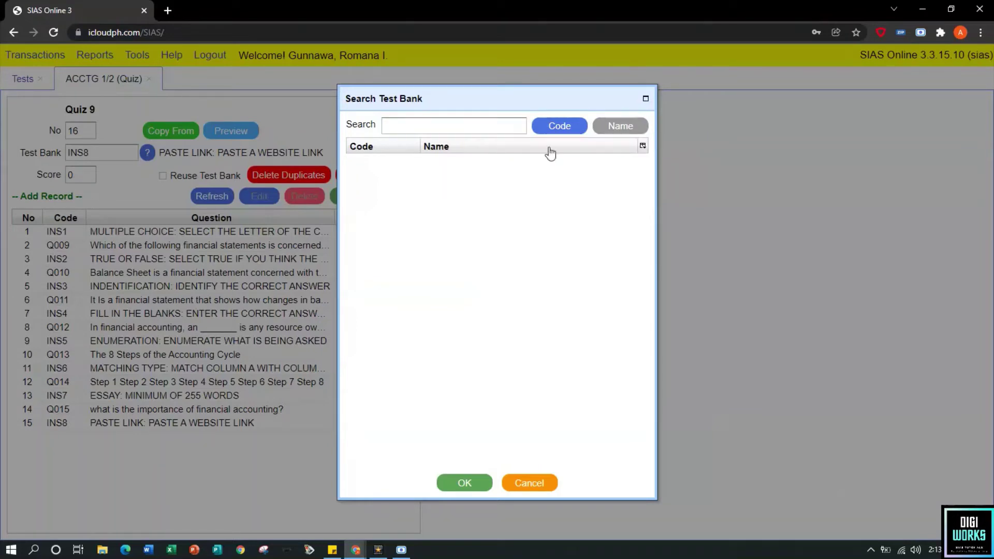
pyautogui.click(575, 129)
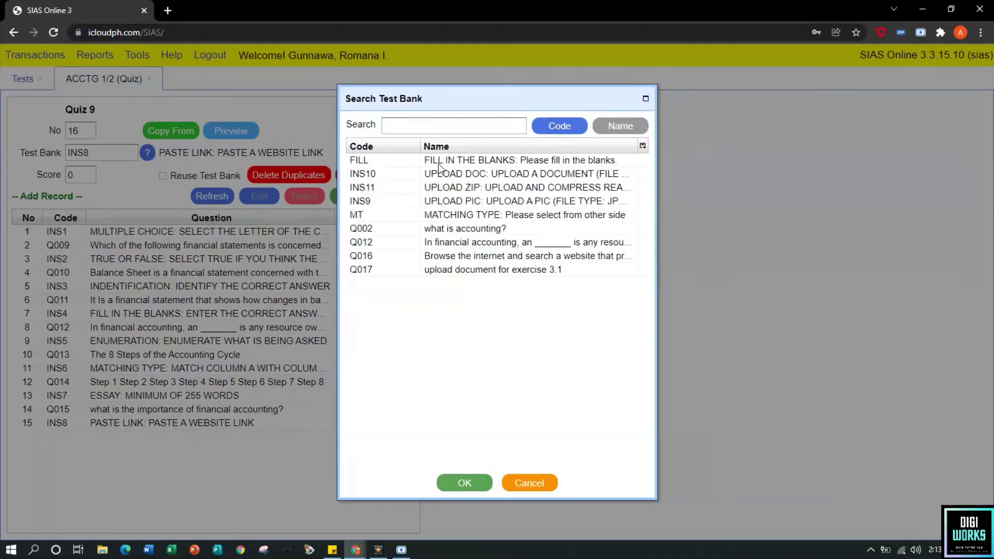
pyautogui.click(402, 256)
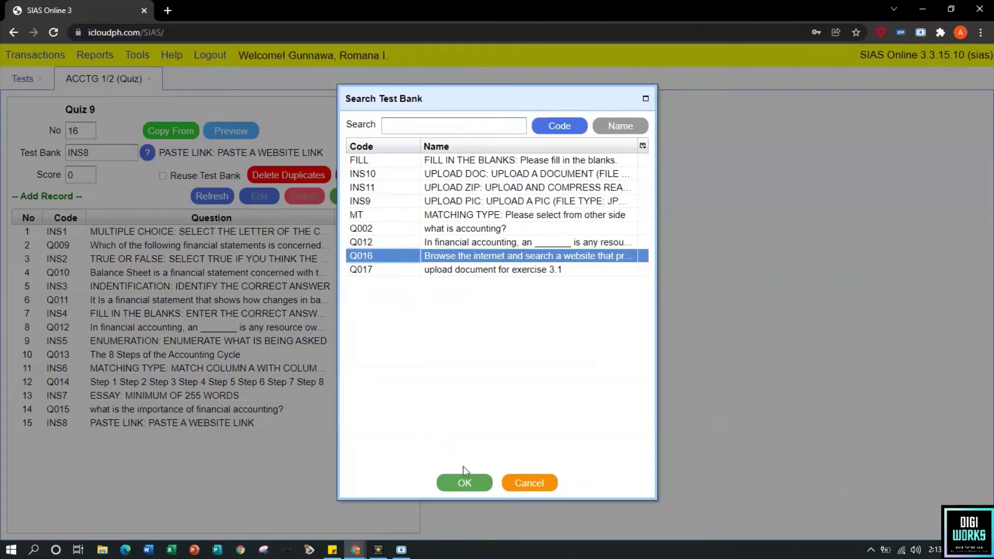
pyautogui.click(466, 481)
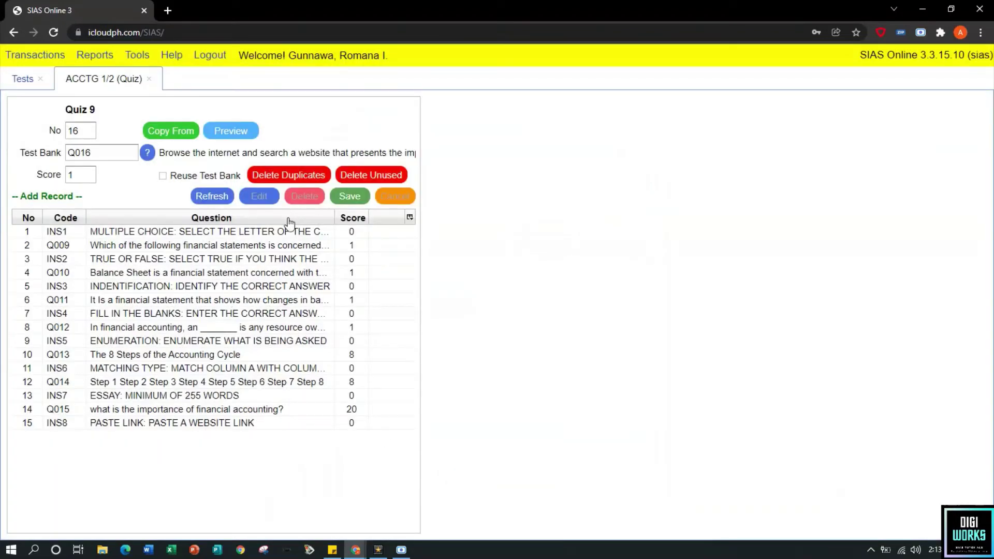
pyautogui.click(88, 176)
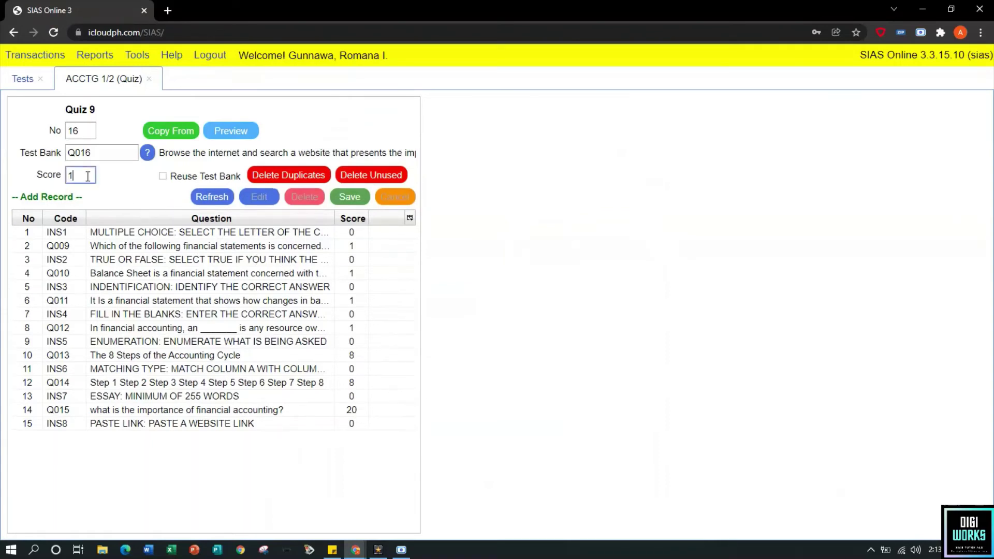
pyautogui.click(344, 197)
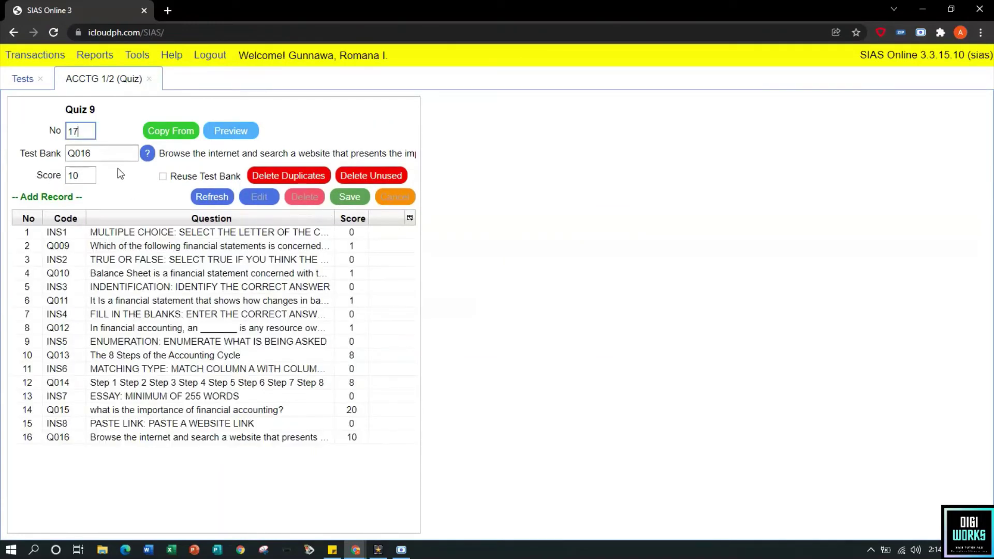
# Find the upload document instruction INS10 by code in the test bank and save it as quiz item 17
pyautogui.click(109, 152)
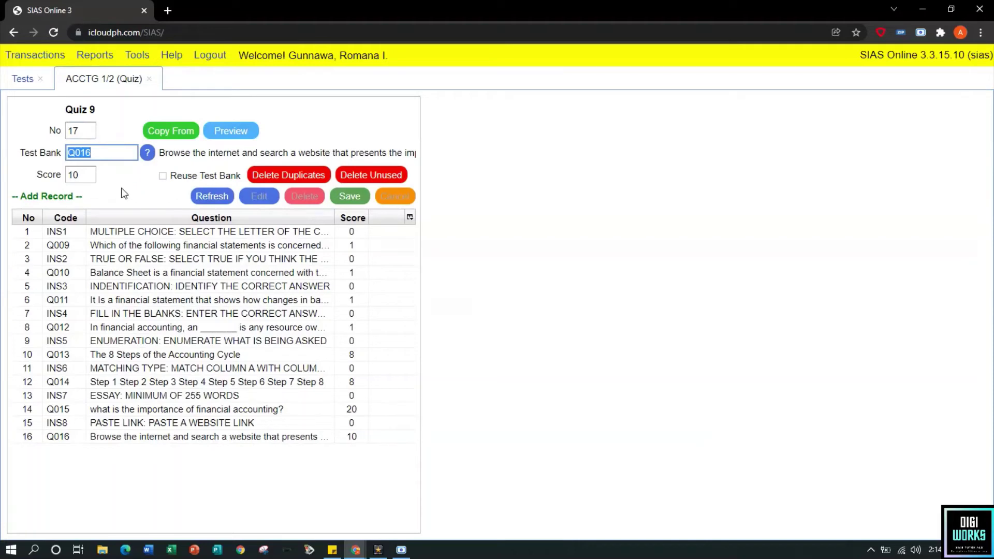
pyautogui.click(147, 153)
pyautogui.click(466, 128)
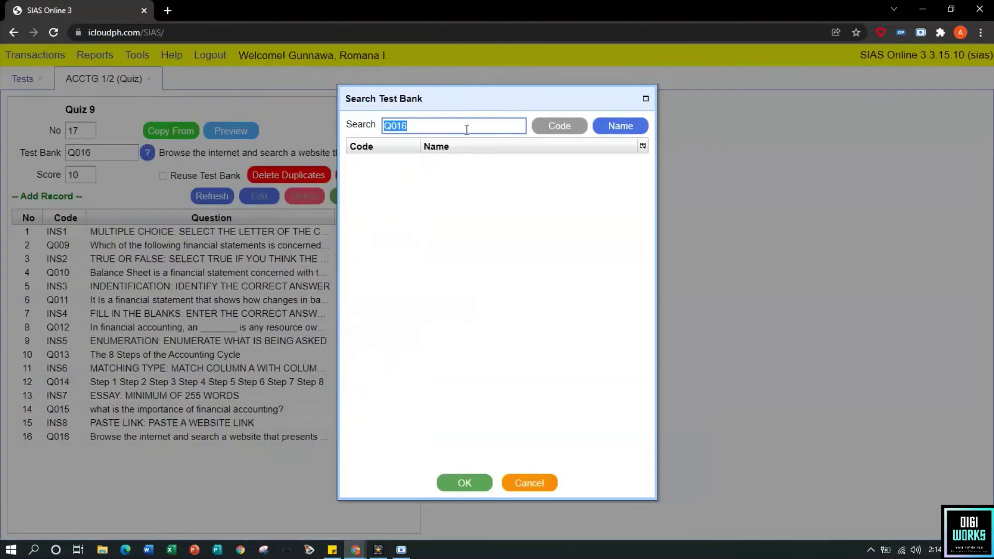
pyautogui.write('ins9')
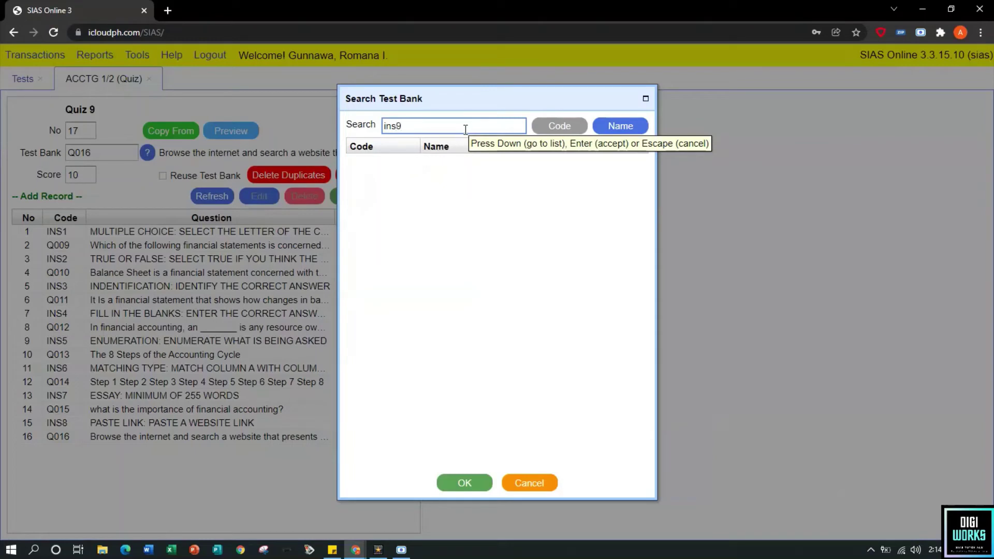
pyautogui.click(541, 130)
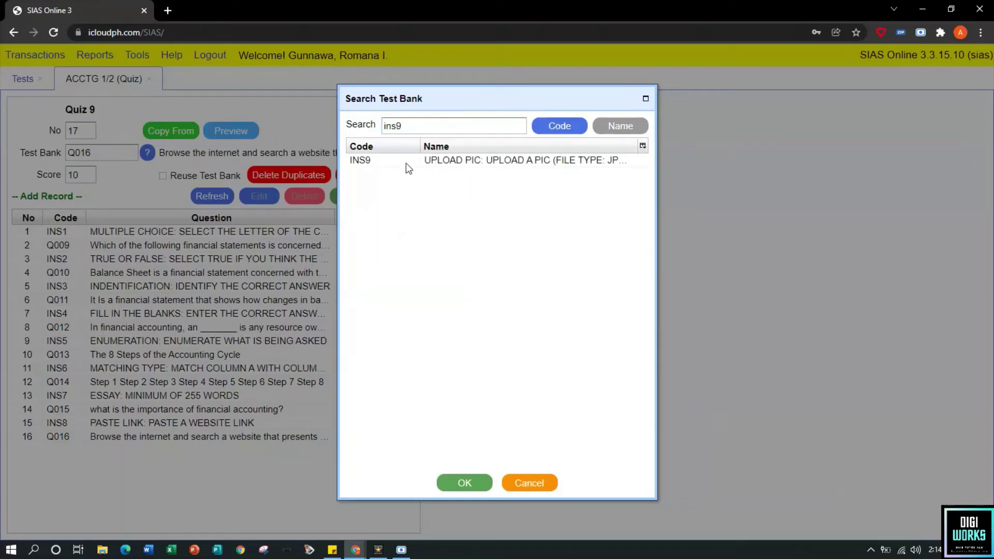
pyautogui.click(406, 163)
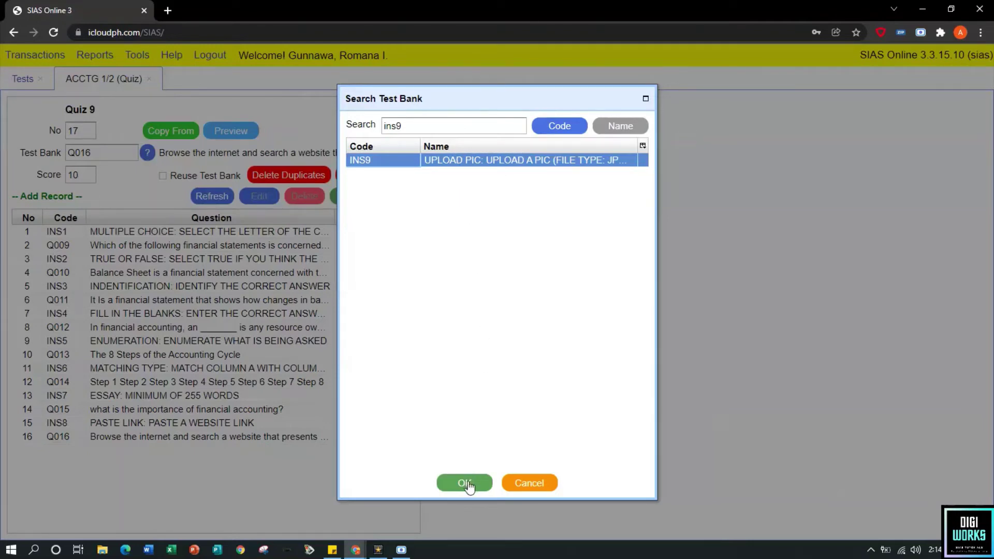
pyautogui.press('BackSpace')
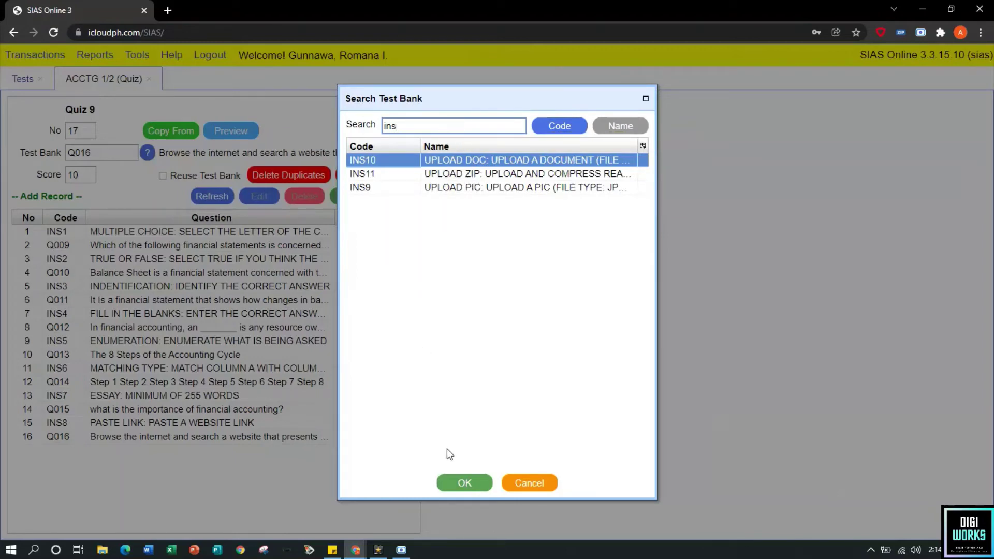
pyautogui.click(459, 483)
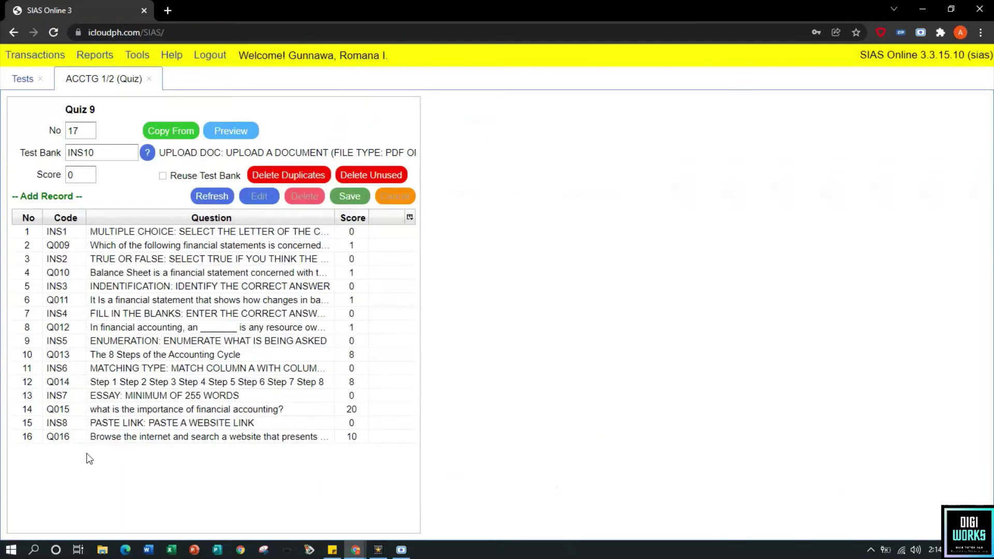
pyautogui.click(350, 196)
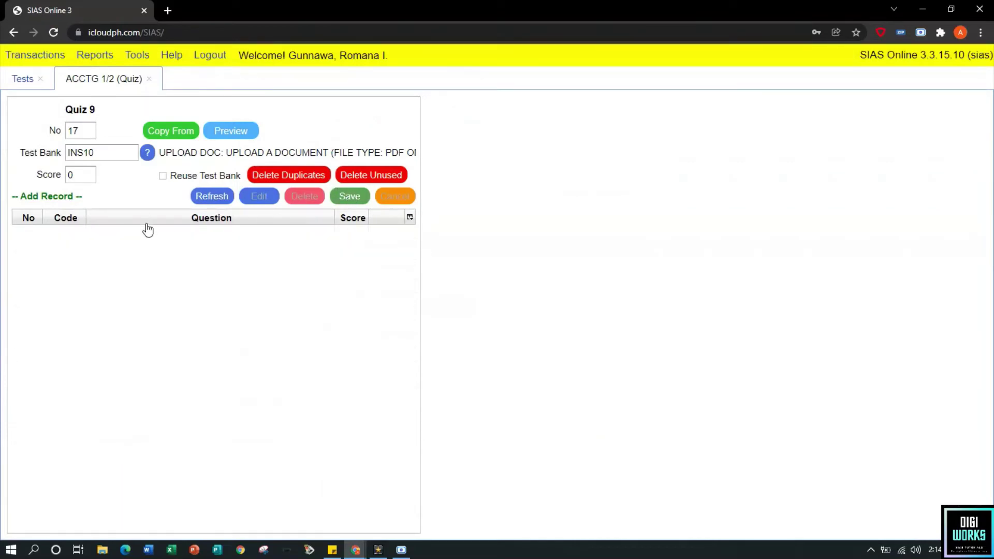
# Add test bank question Q017, upload document for exercise 3.1, as quiz item 18 with a score of 30
pyautogui.click(148, 153)
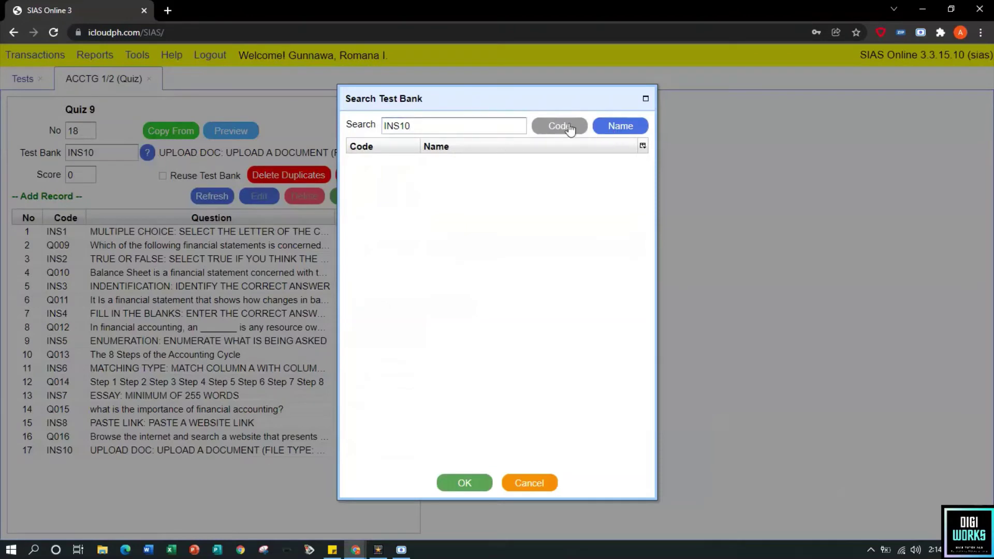
pyautogui.click(514, 123)
pyautogui.doubleClick(514, 123)
pyautogui.press('BackSpace')
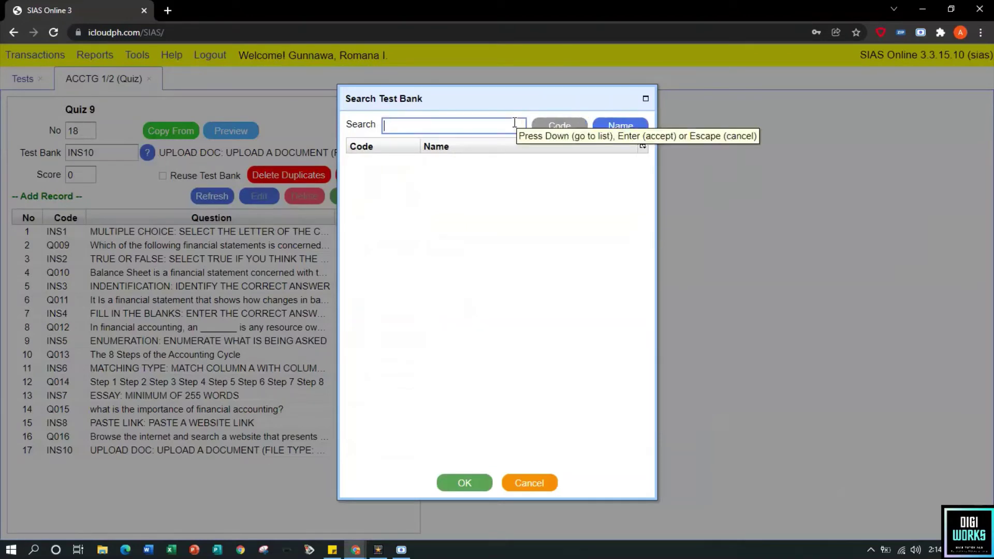
pyautogui.click(559, 130)
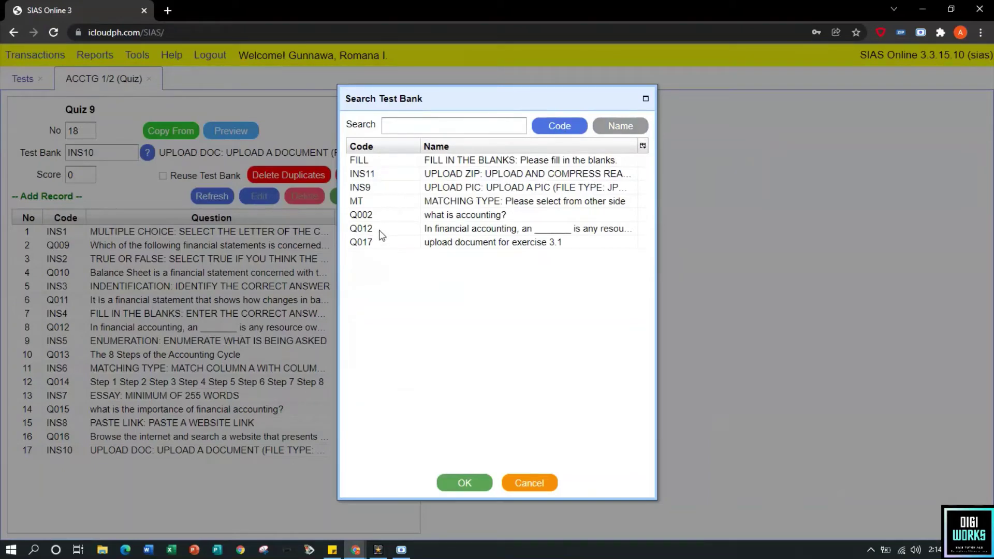
pyautogui.click(381, 244)
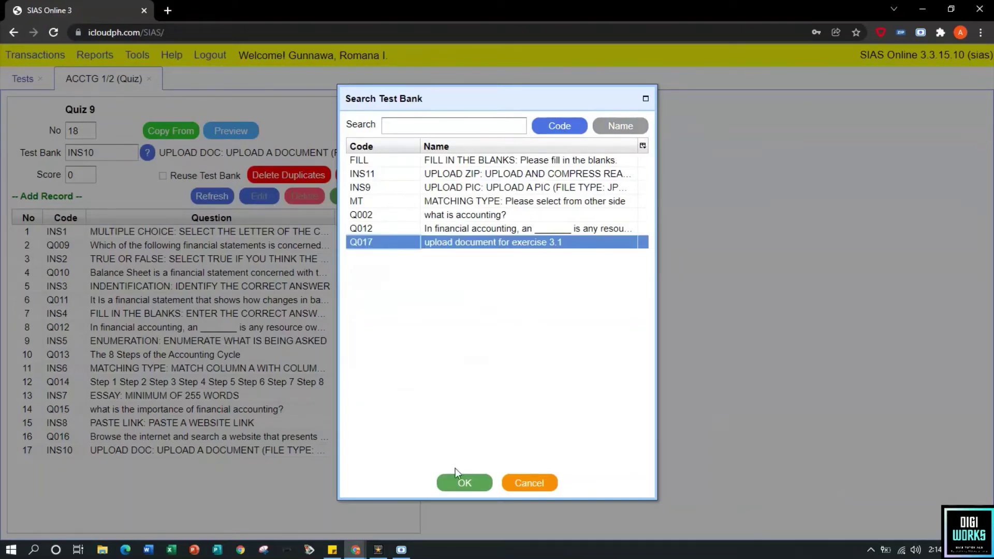
pyautogui.click(479, 483)
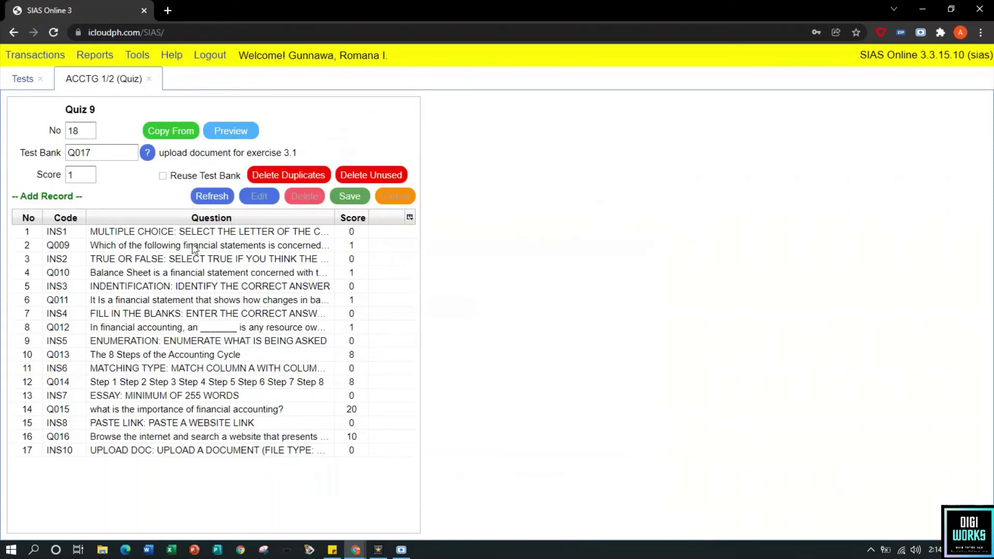
pyautogui.doubleClick(83, 178)
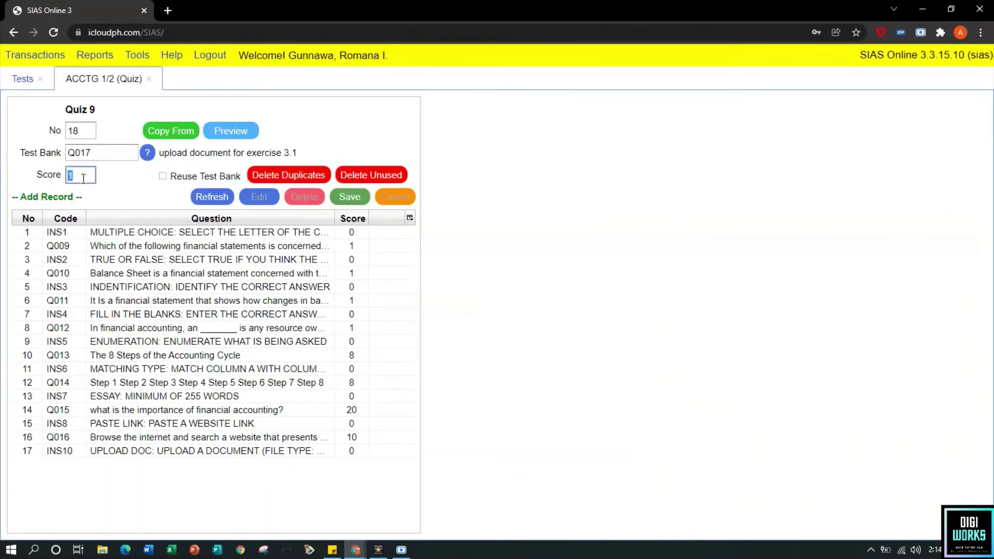
pyautogui.write('30')
pyautogui.click(349, 196)
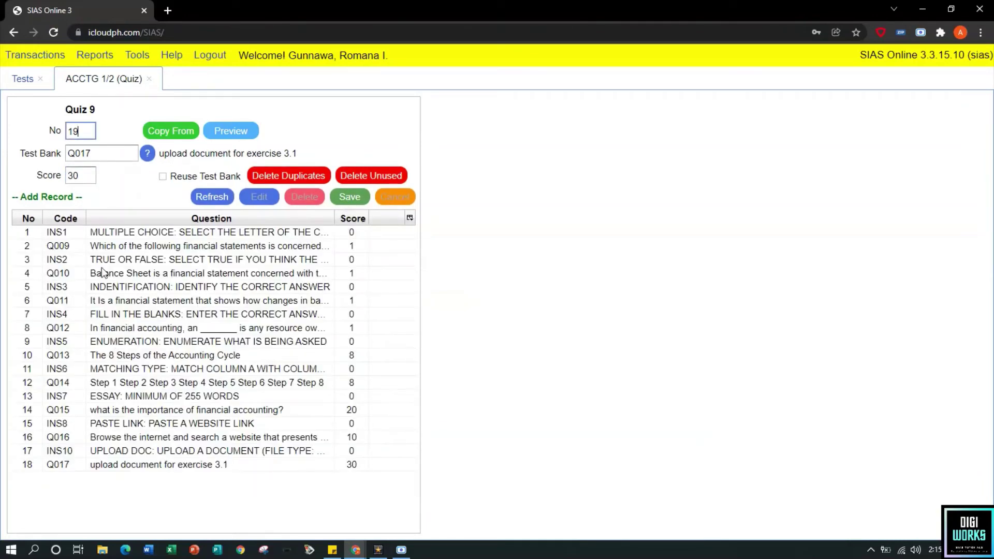
# Go through the saved Quiz 9 items one by one from item 1 to item 18 to review their questions and scores
pyautogui.click(98, 232)
pyautogui.press('Down')
pyautogui.press('Down')
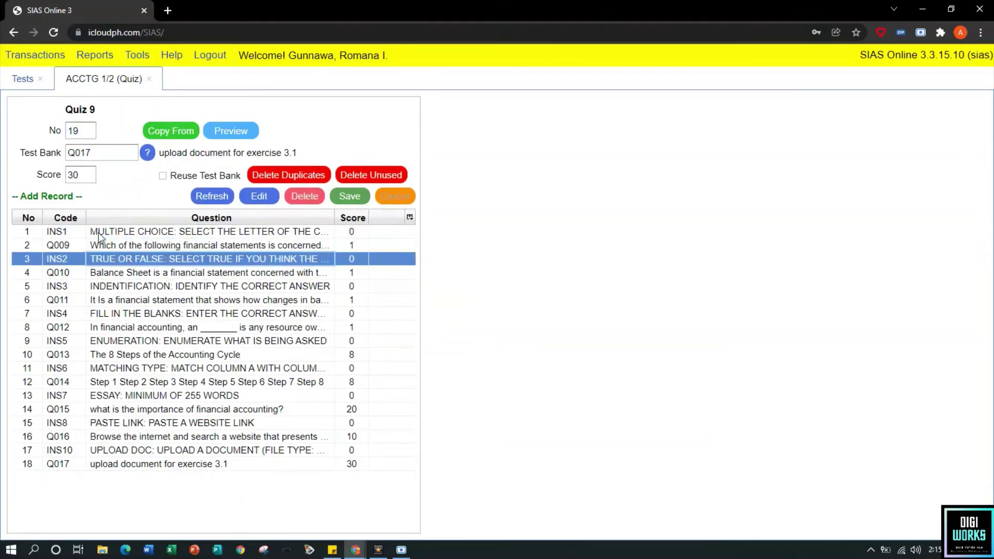
pyautogui.press('Down')
pyautogui.press('Down')
pyautogui.press('Down')
pyautogui.press('Down')
pyautogui.press('Down')
pyautogui.press('Down')
pyautogui.press('Down')
pyautogui.press('Down')
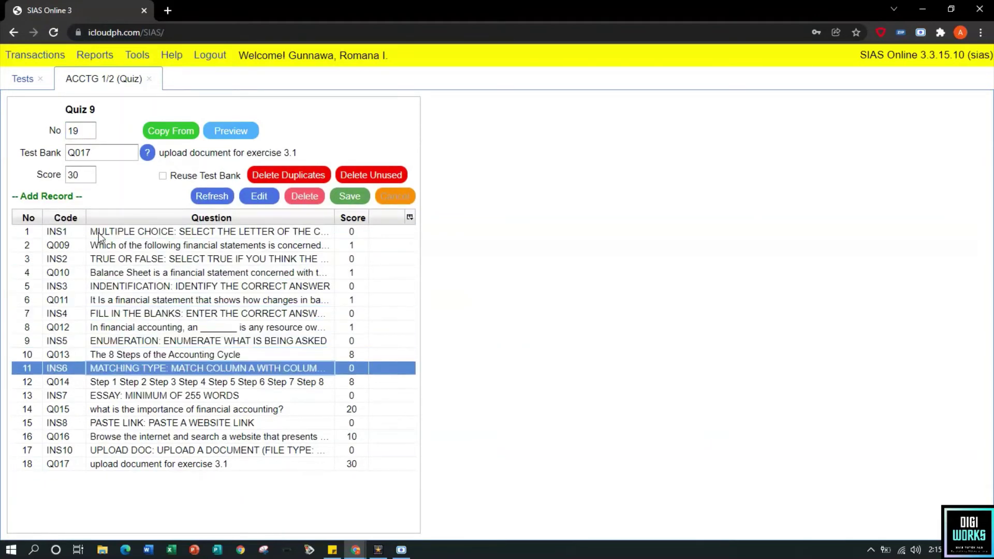
pyautogui.press('Down')
pyautogui.press('Down')
pyautogui.press('Down')
pyautogui.press('Down')
pyautogui.press('Down')
pyautogui.press('Down')
pyautogui.press('Down')
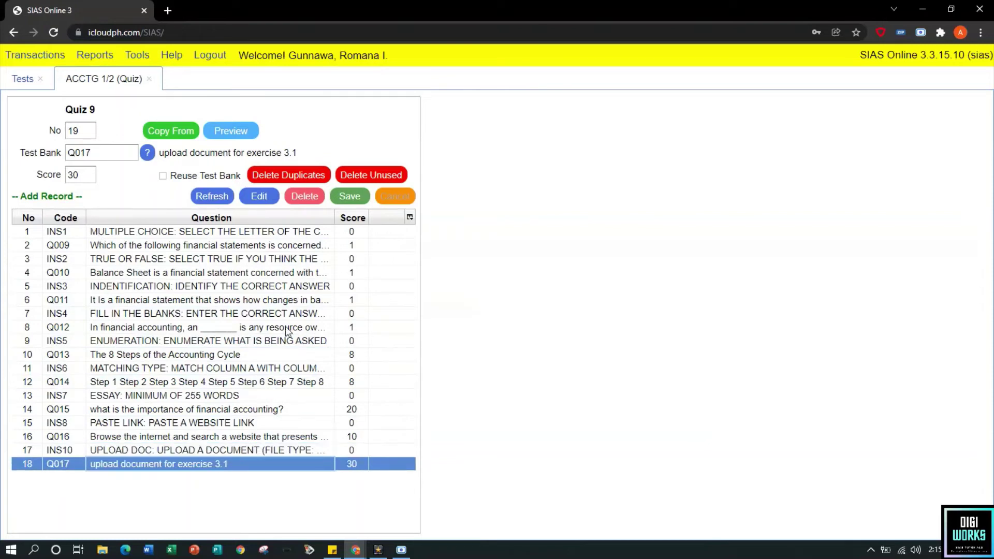
# Preview the quiz and review how each instruction, question, point value and answer field is presented to the student
pyautogui.click(231, 132)
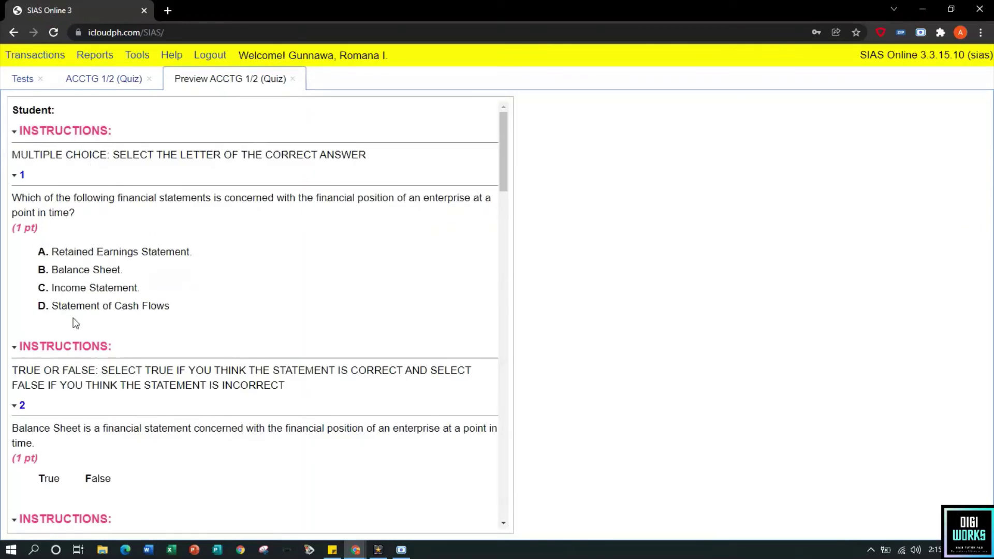
pyautogui.scroll(-2, 96, 274)
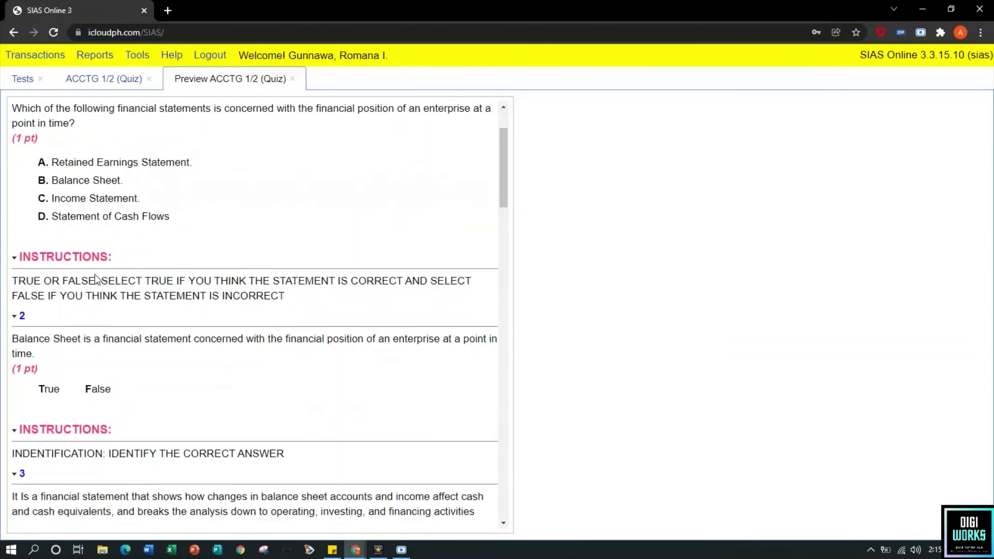
pyautogui.scroll(-1, 95, 279)
pyautogui.scroll(-1, 92, 275)
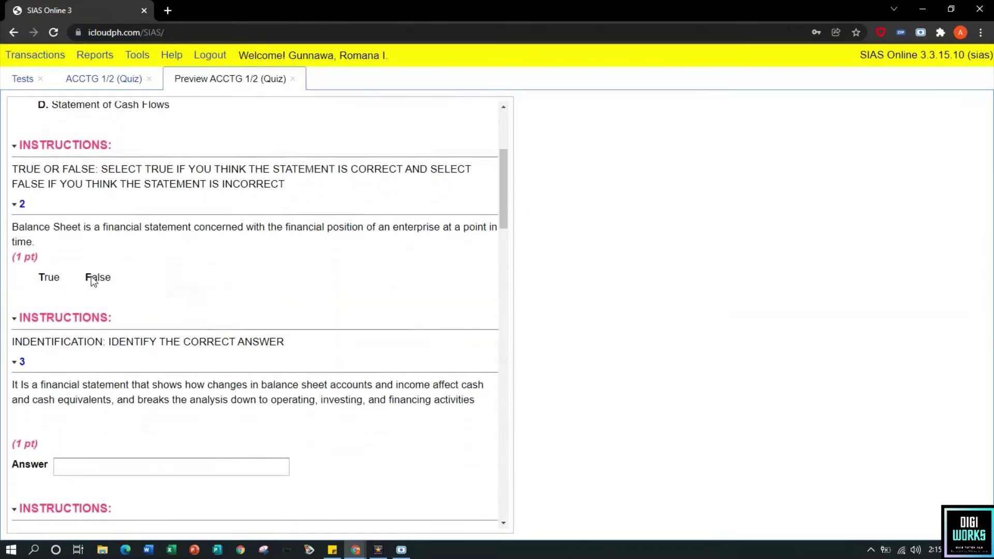
pyautogui.scroll(-1, 92, 280)
pyautogui.scroll(-2, 92, 282)
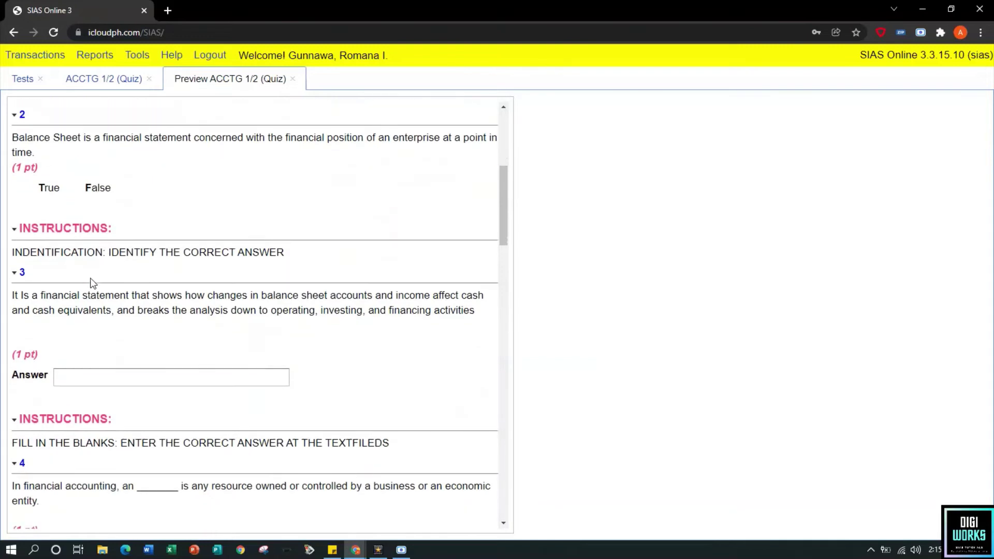
pyautogui.scroll(-3, 92, 283)
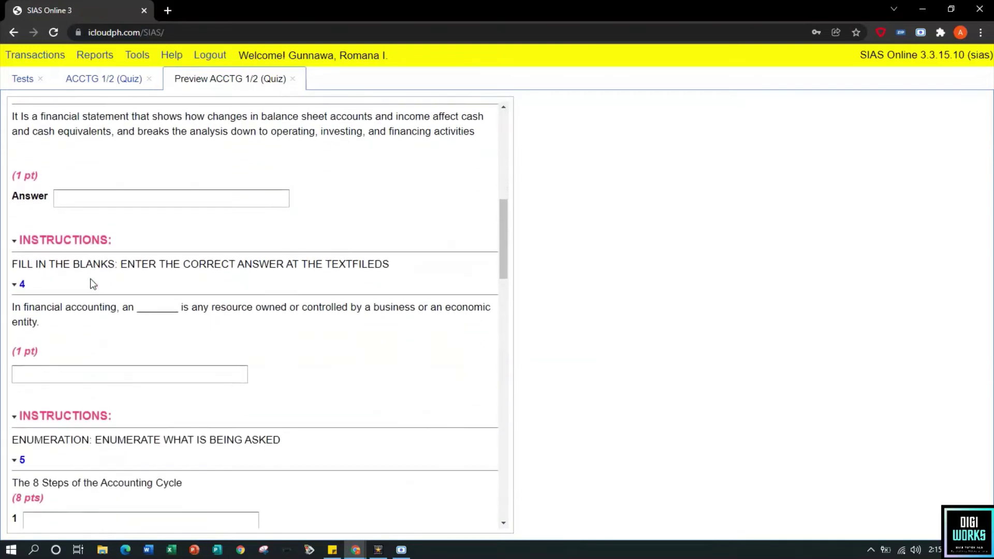
pyautogui.scroll(-3, 93, 284)
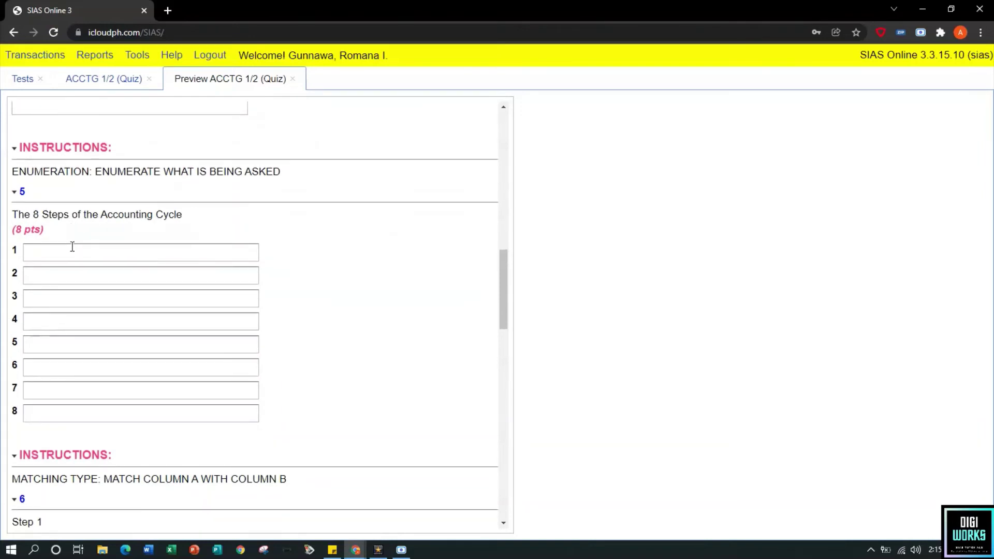
pyautogui.scroll(-5, 73, 246)
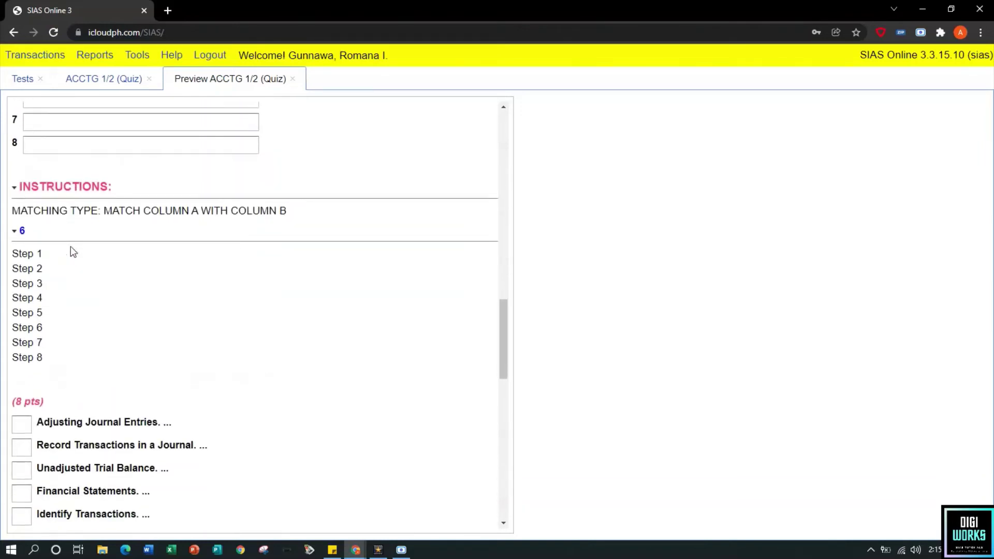
pyautogui.scroll(-2, 68, 330)
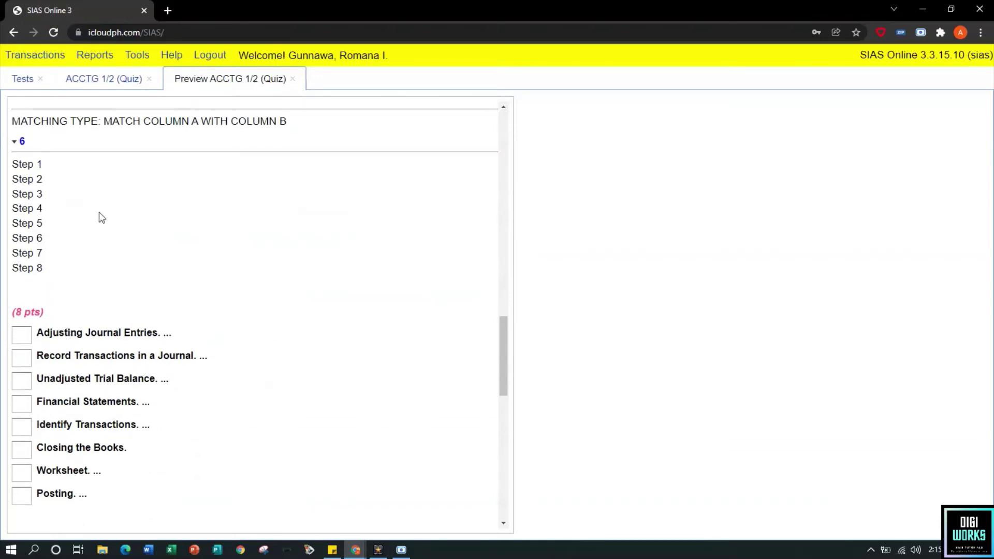
pyautogui.scroll(-1, 67, 331)
pyautogui.scroll(-4, 67, 331)
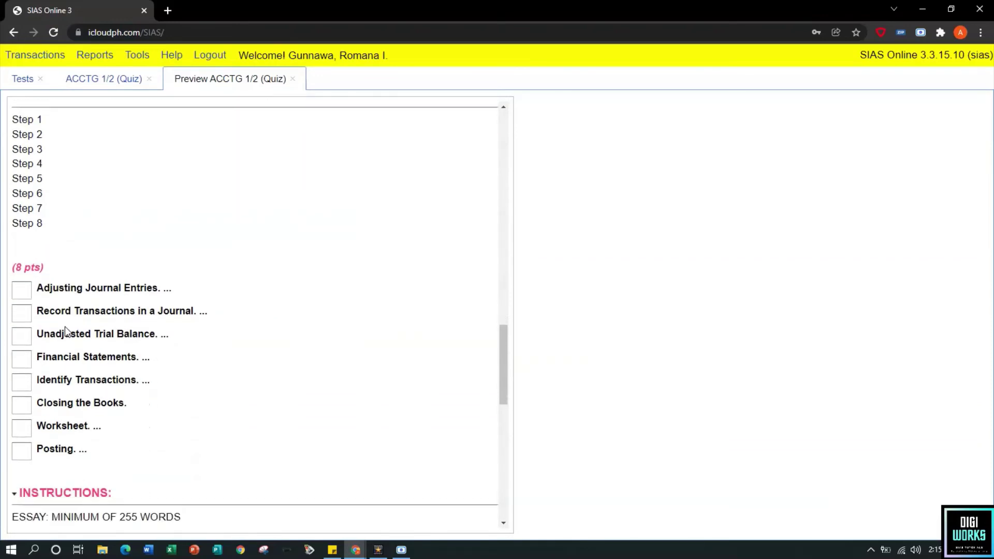
pyautogui.scroll(-4, 66, 325)
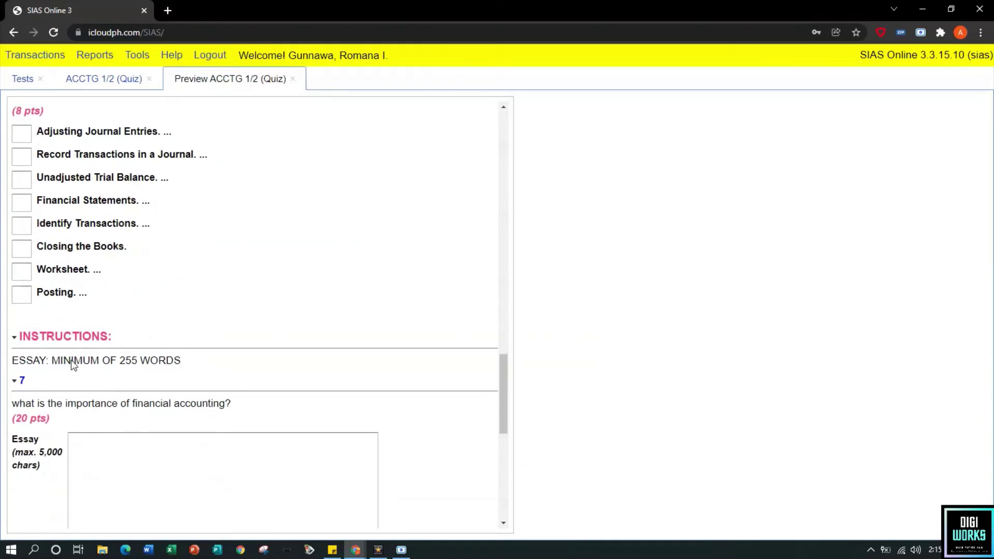
pyautogui.scroll(-3, 71, 360)
pyautogui.scroll(-1, 100, 372)
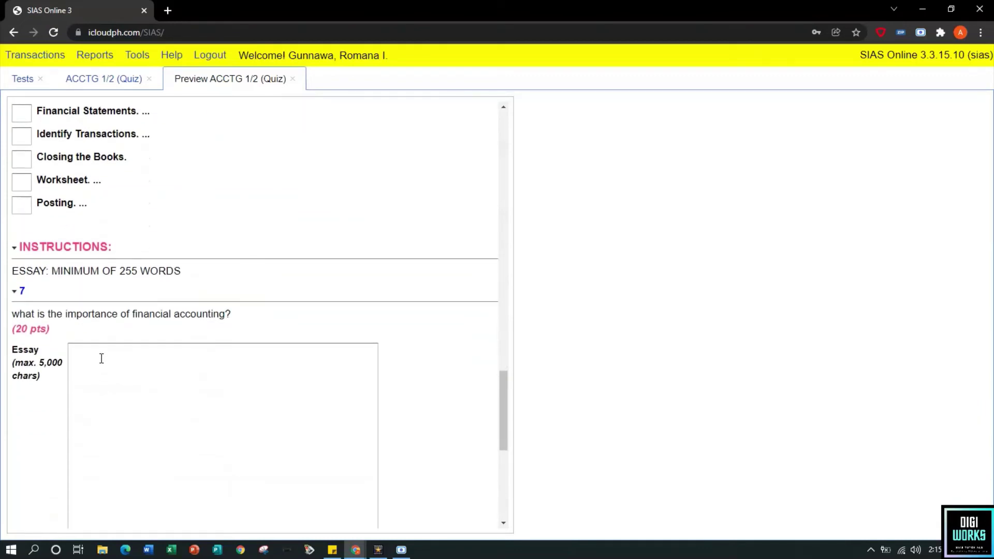
pyautogui.scroll(-1, 101, 358)
pyautogui.scroll(-9, 104, 346)
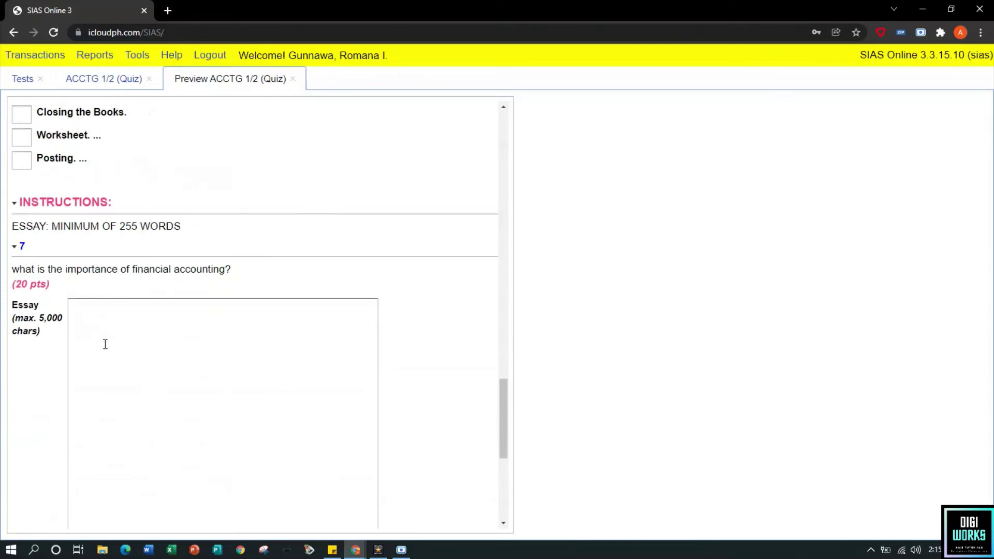
pyautogui.scroll(-6, 105, 339)
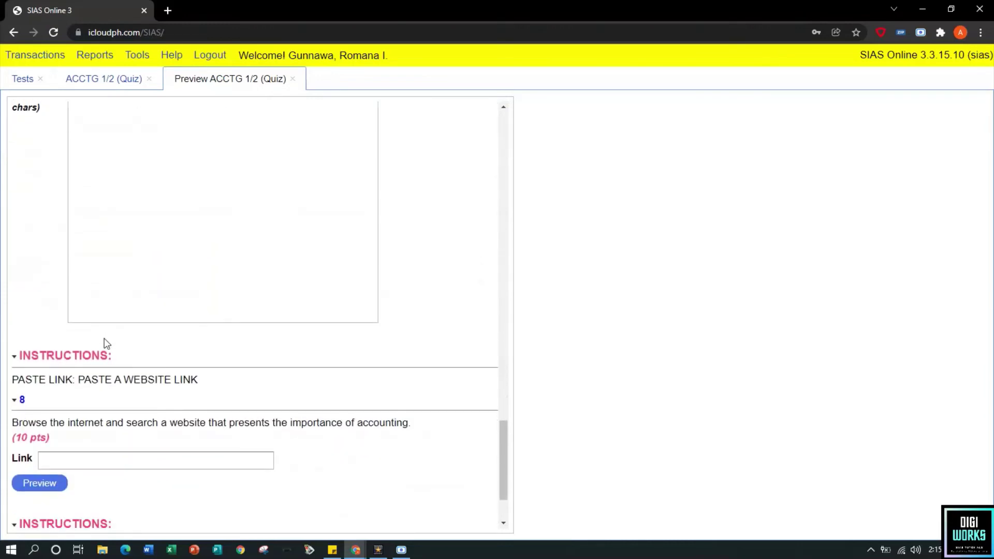
pyautogui.scroll(-1, 106, 344)
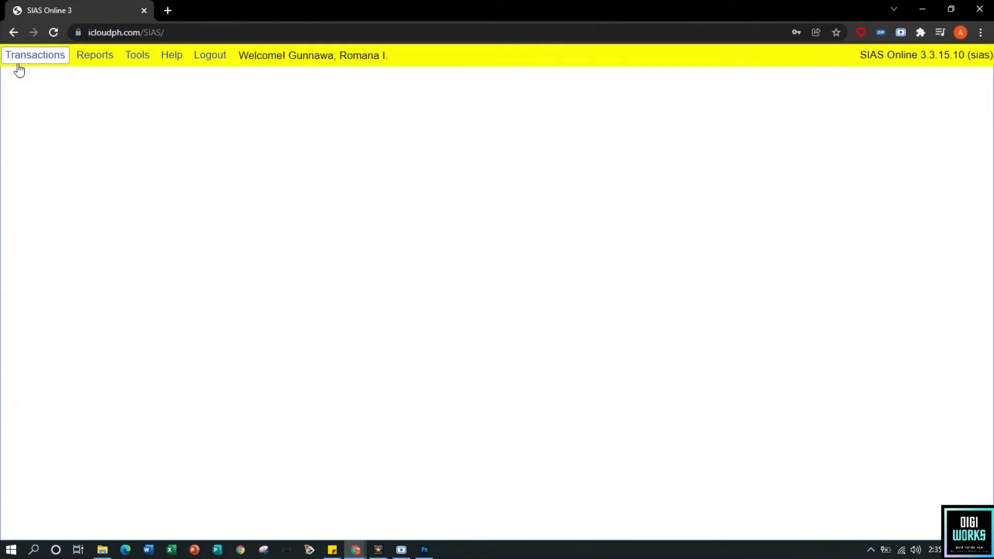
# Open the online task scheduling page and select class C8, BSC 1A, ACCTG 1/2 Fundamentals of Accounting
pyautogui.click(46, 63)
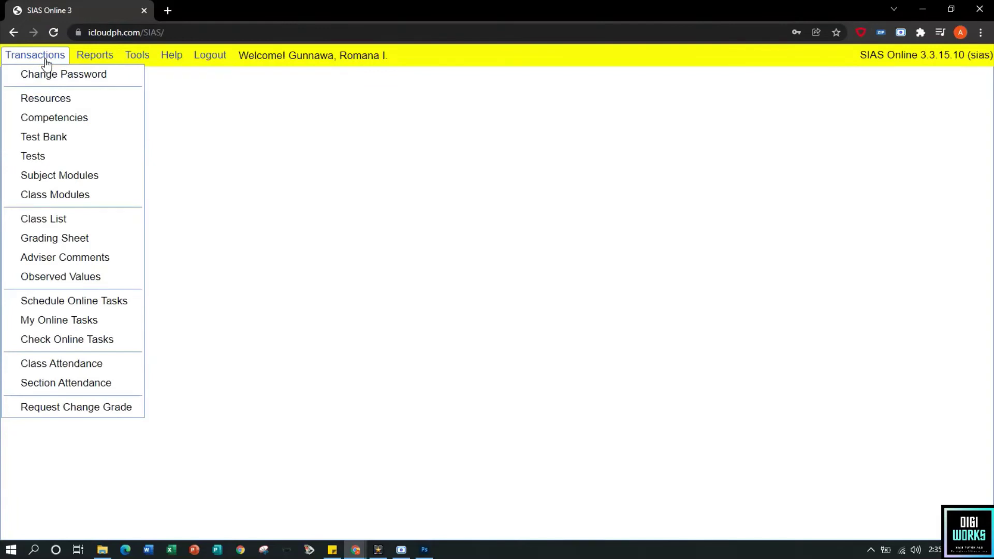
pyautogui.click(83, 303)
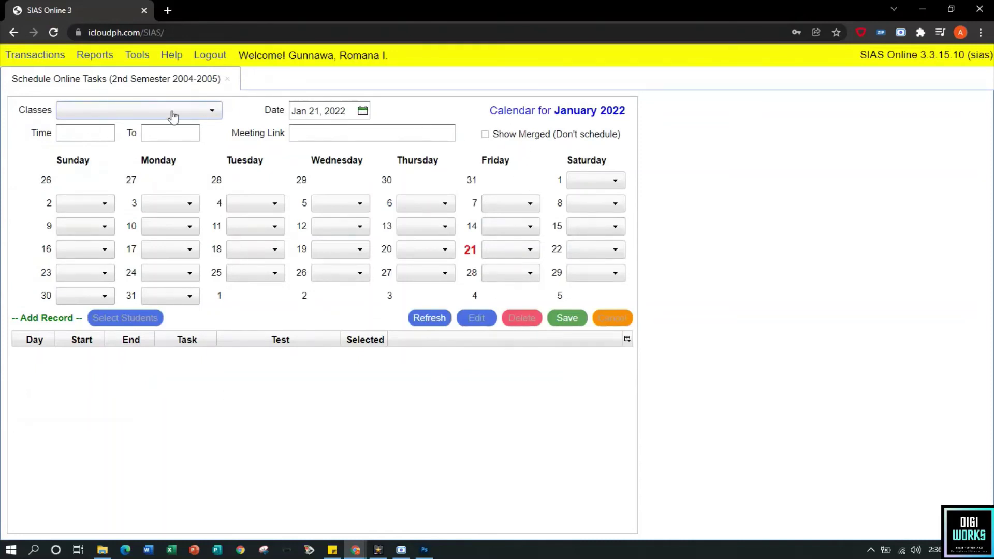
pyautogui.click(196, 112)
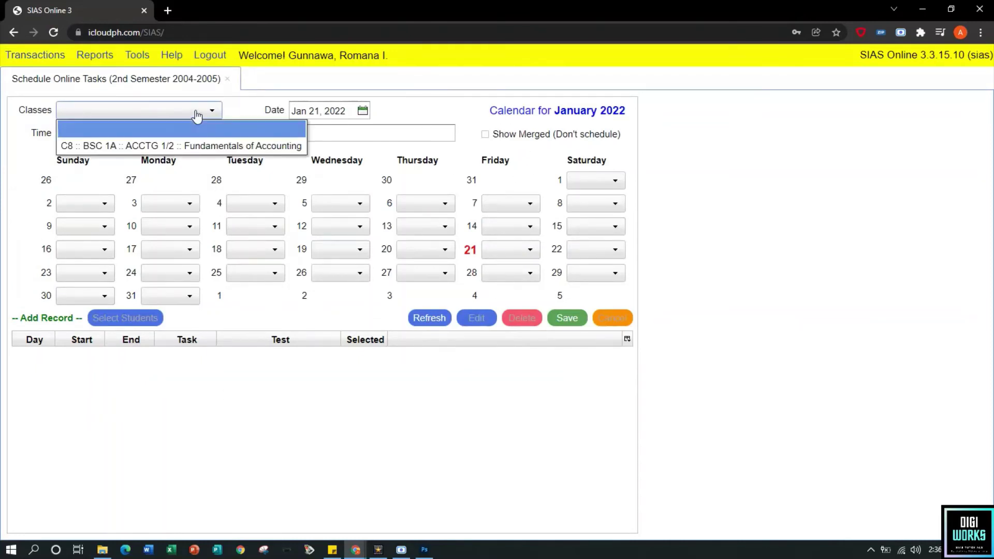
pyautogui.click(184, 145)
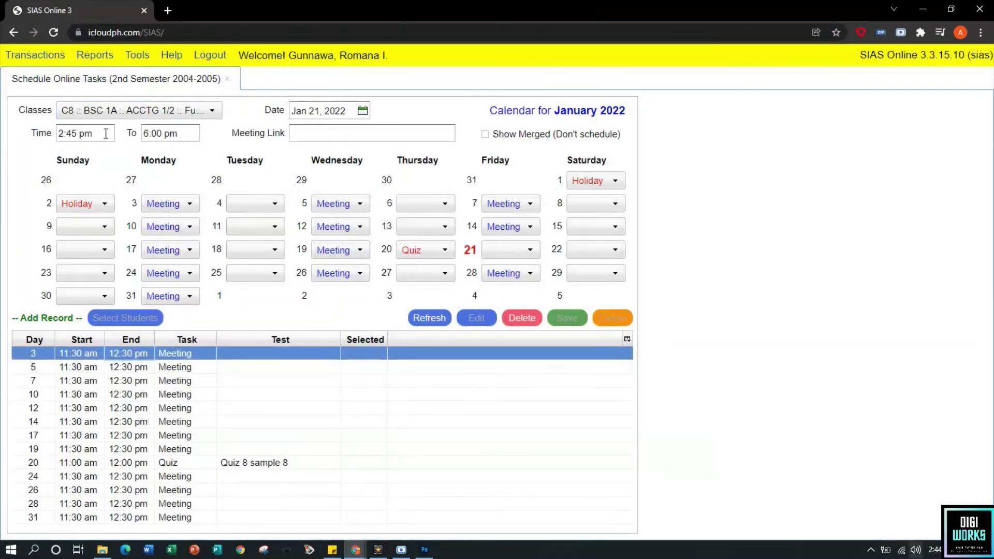
# Set the task time from 2:45 pm to 6:00 pm and assign a Quiz to January 21
pyautogui.doubleClick(102, 134)
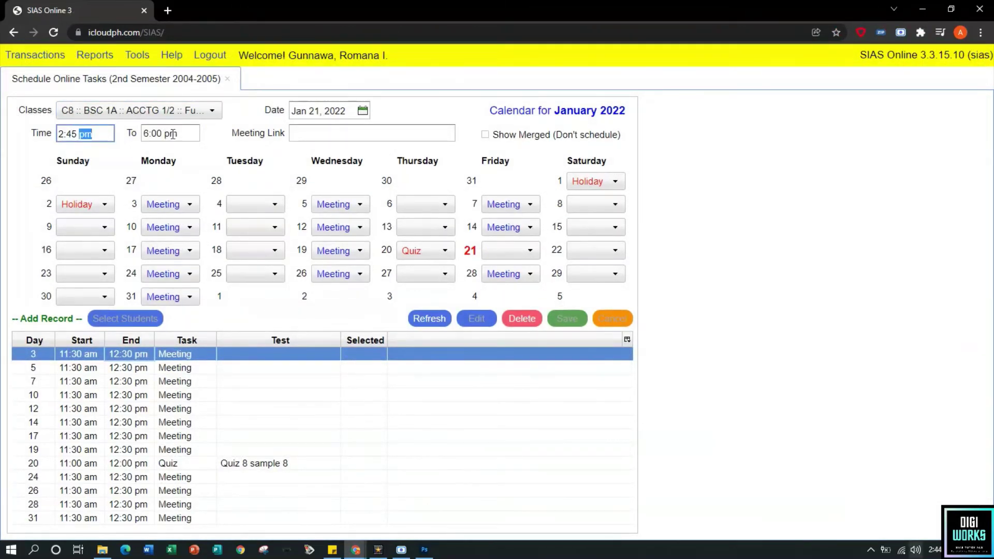
pyautogui.doubleClick(179, 134)
pyautogui.click(183, 136)
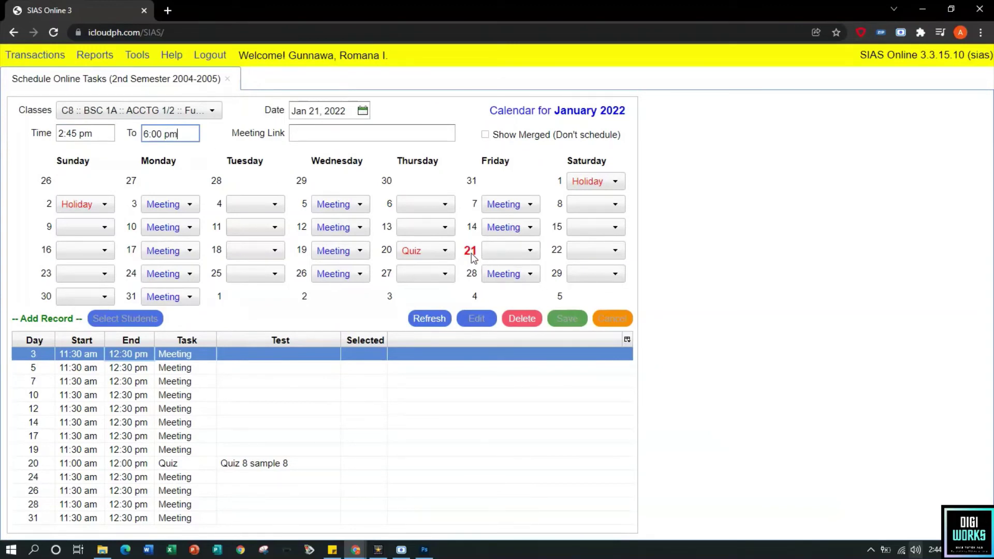
pyautogui.click(496, 254)
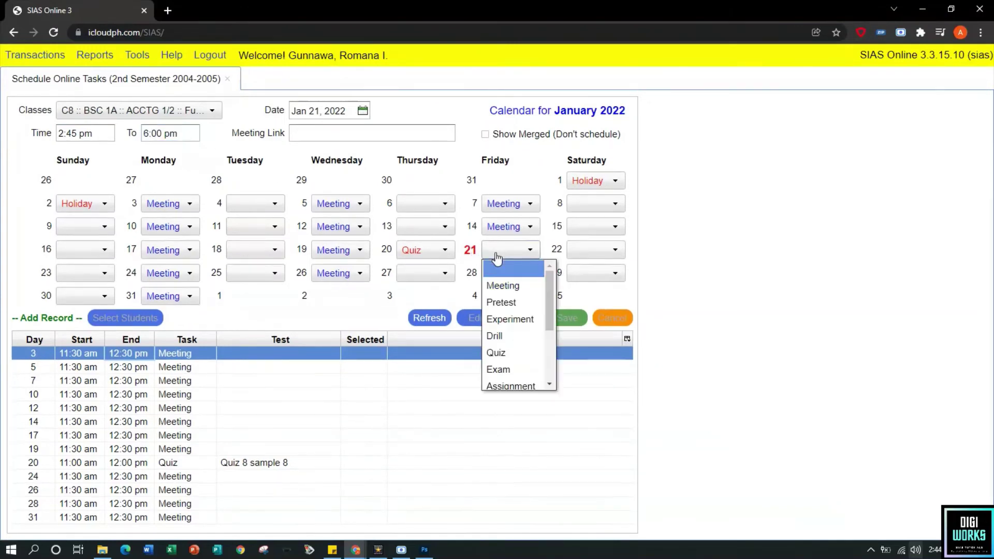
pyautogui.click(500, 349)
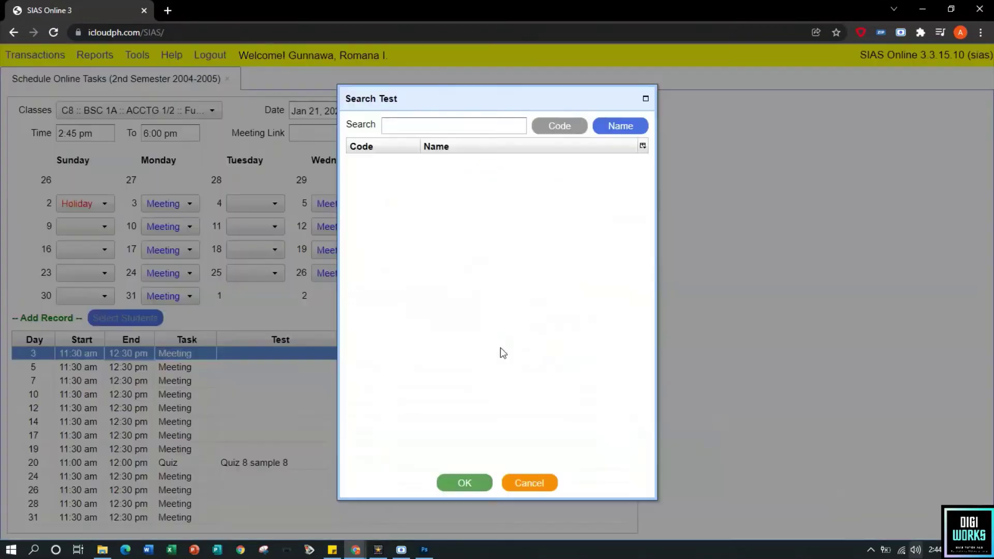
# List the available tests by code and attach Q09, Quiz 9, to the January 21 quiz slot
pyautogui.click(550, 133)
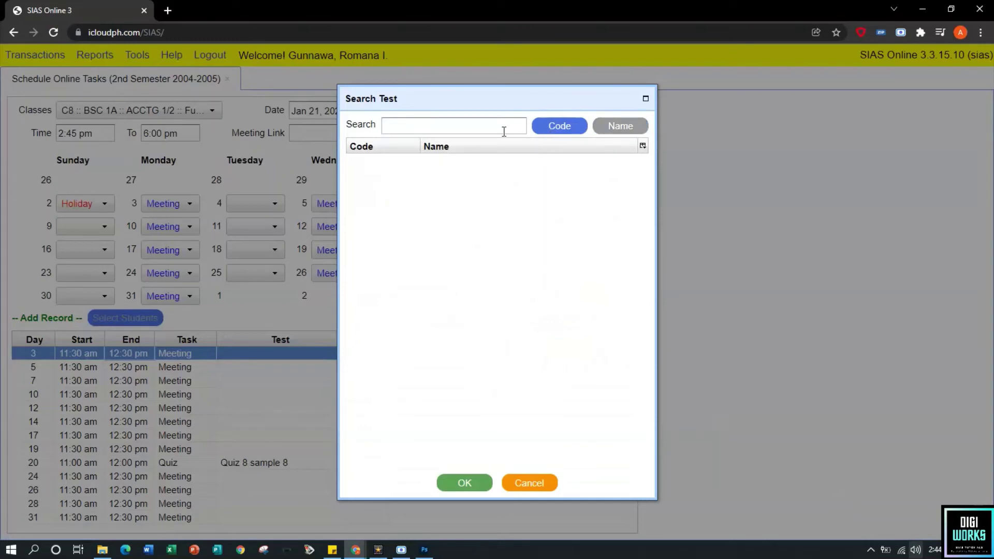
pyautogui.moveTo(478, 110); pyautogui.dragTo(661, 113)
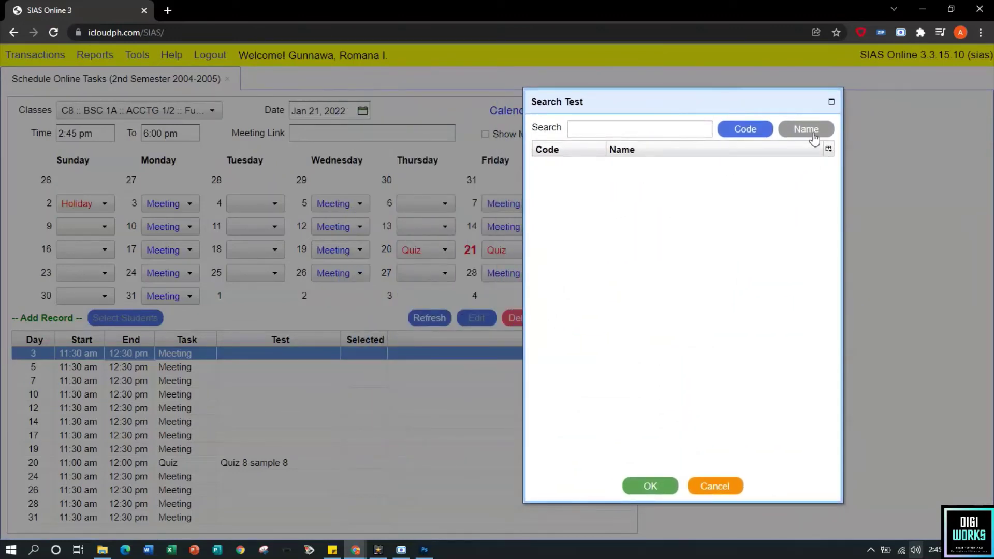
pyautogui.click(810, 133)
pyautogui.click(769, 134)
pyautogui.click(756, 136)
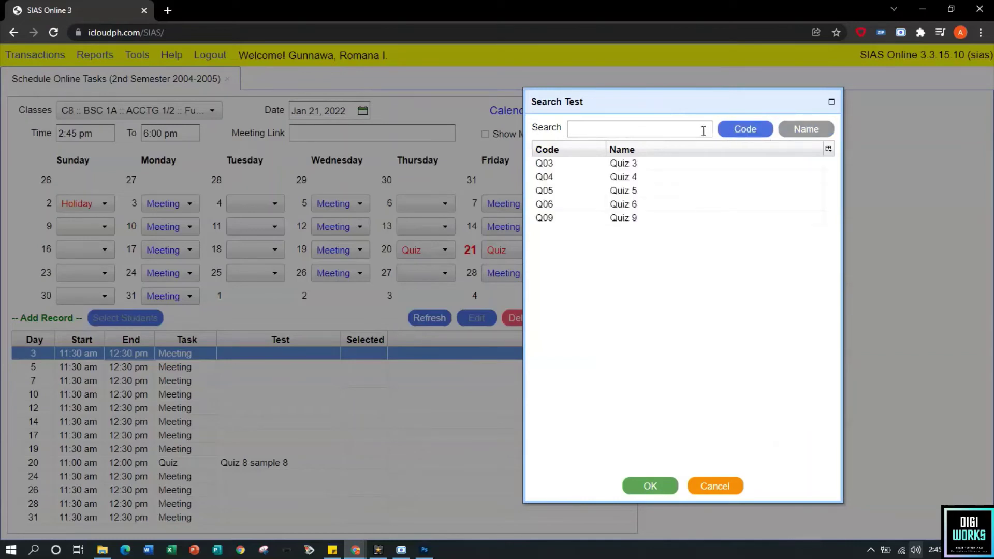
pyautogui.click(699, 136)
pyautogui.click(664, 219)
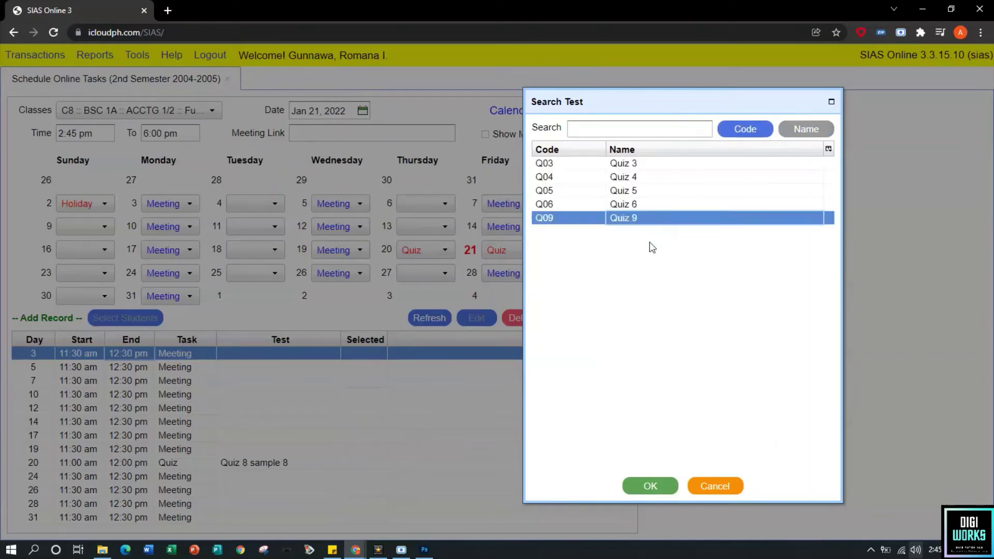
pyautogui.click(645, 478)
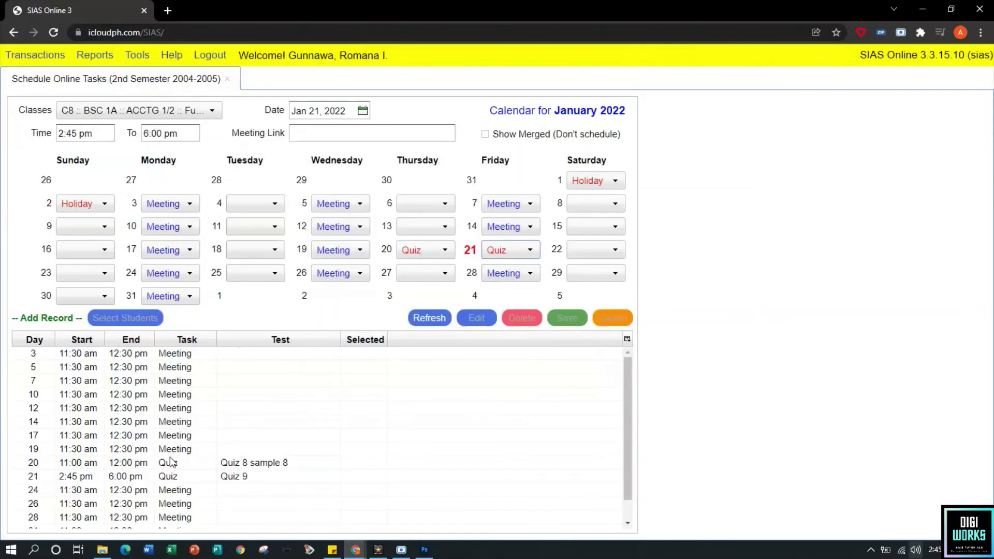
pyautogui.click(229, 479)
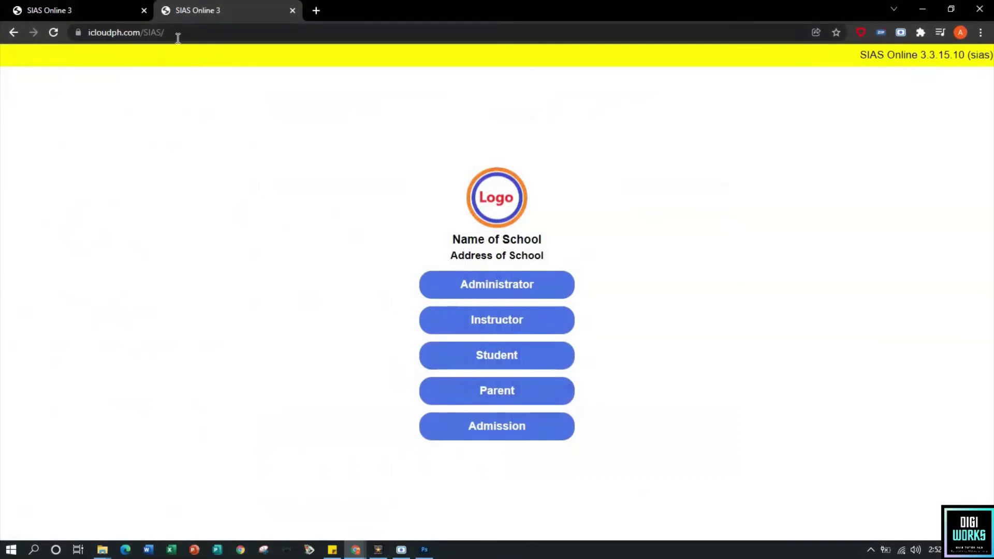
# In a second SIAS Online browser tab, log in as a student with the user ID and account password
pyautogui.click(177, 32)
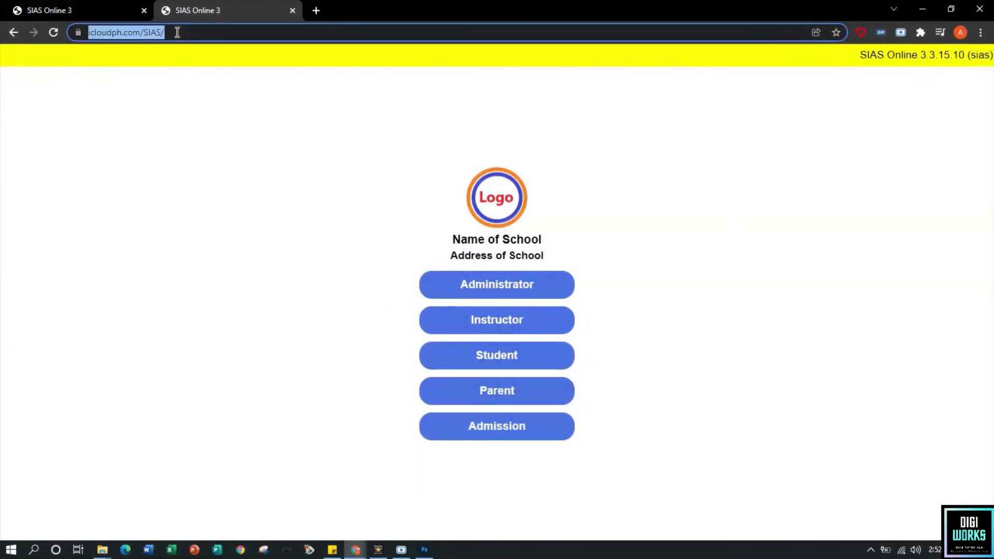
pyautogui.click(441, 364)
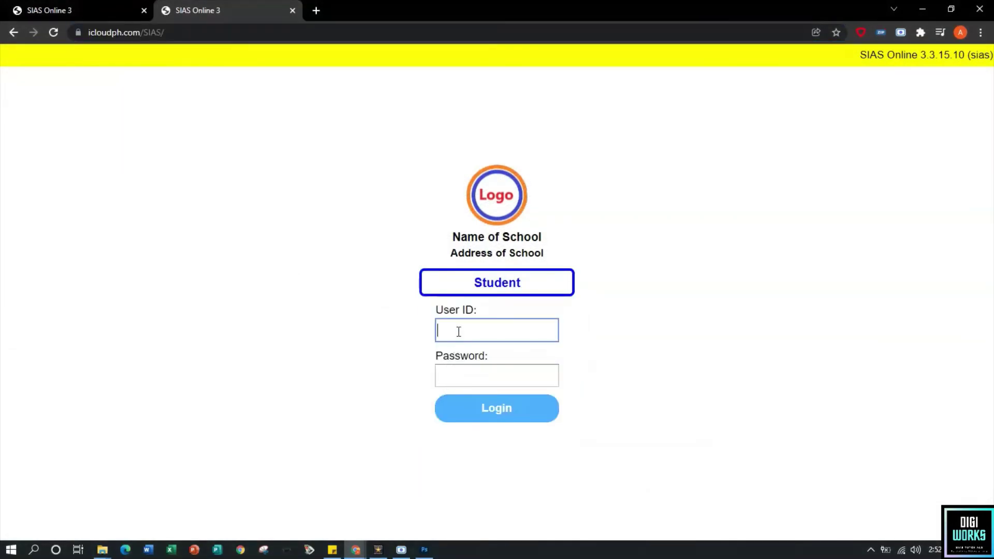
pyautogui.write('12')
pyautogui.press('BackSpace')
pyautogui.write('•••••••')
pyautogui.press('Tab')
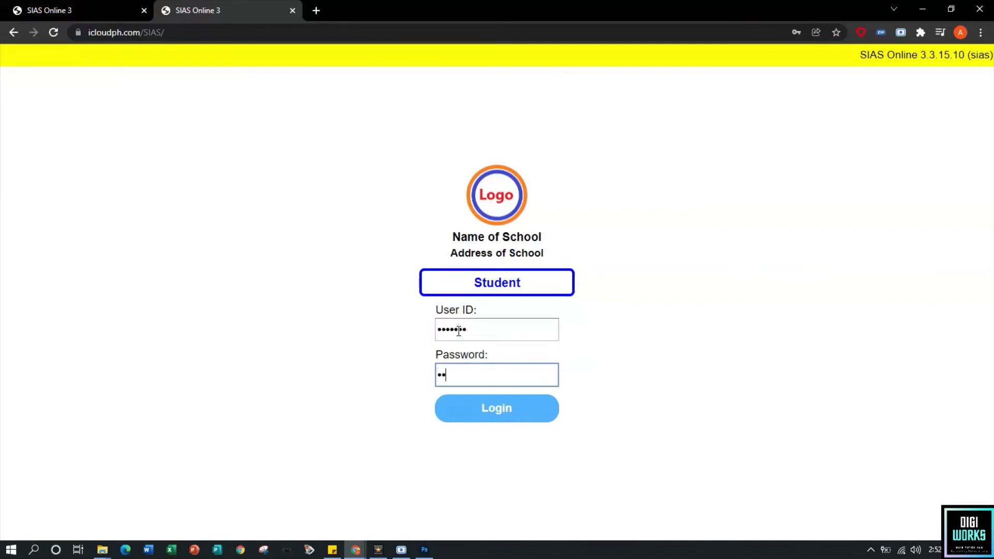
pyautogui.click(501, 420)
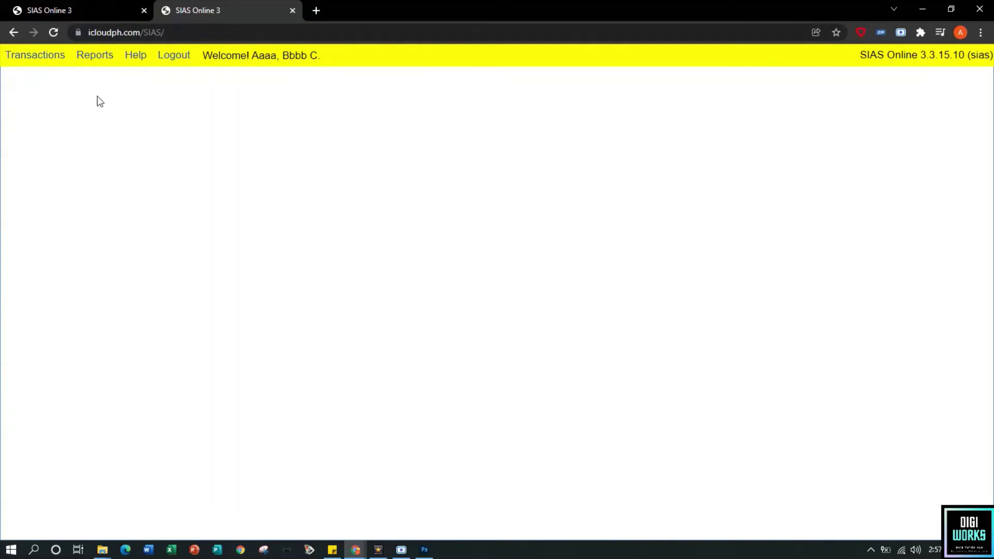
# Open the student's online tasks and start taking Quiz 9 for ACCTG 1/2
pyautogui.click(37, 57)
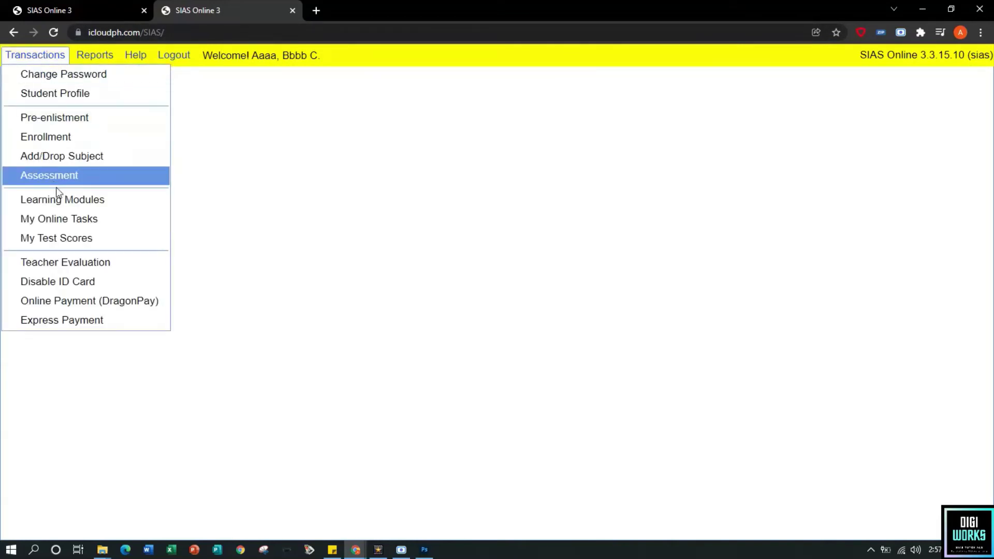
pyautogui.click(57, 219)
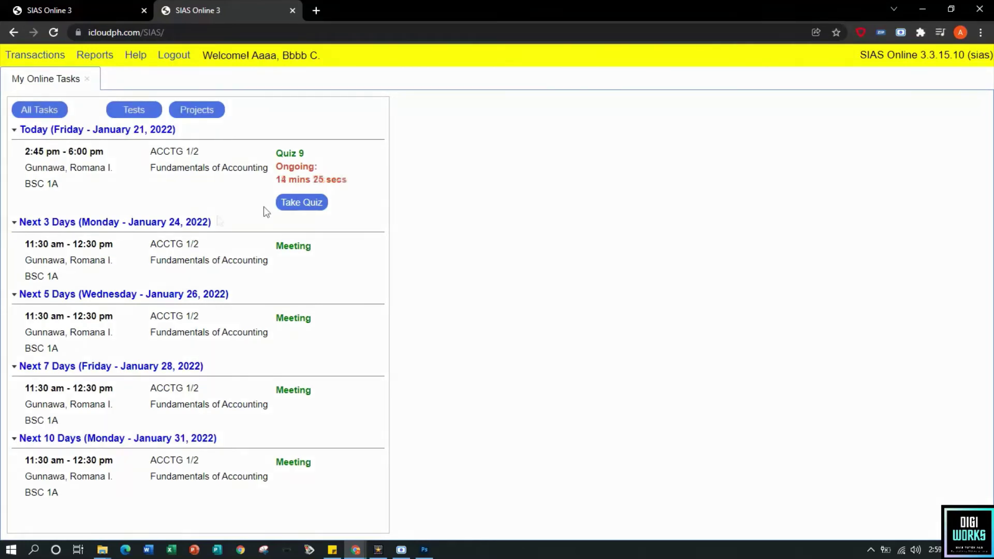
pyautogui.click(301, 203)
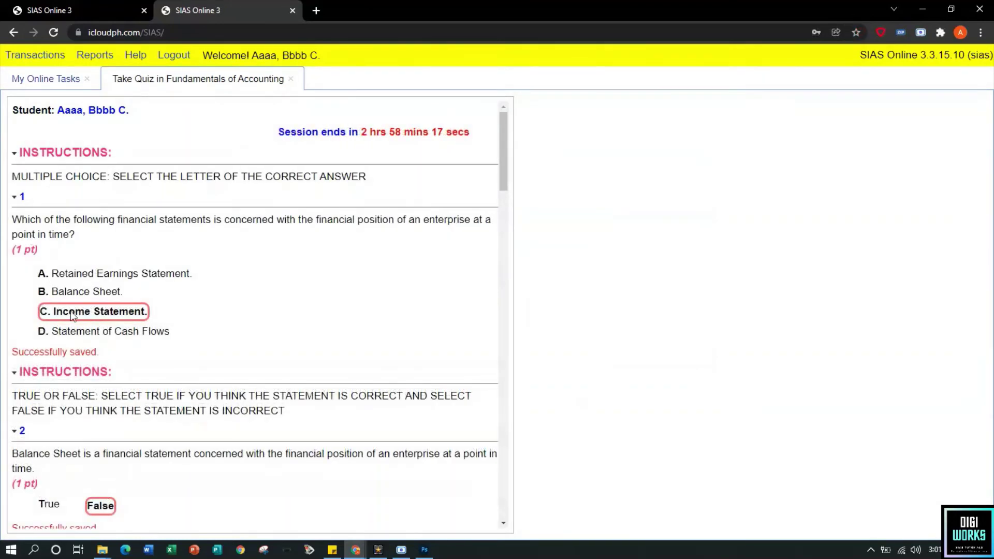
# Answer multiple-choice question 1 with C, Income Statement, and true-or-false question 2 with False
pyautogui.click(80, 301)
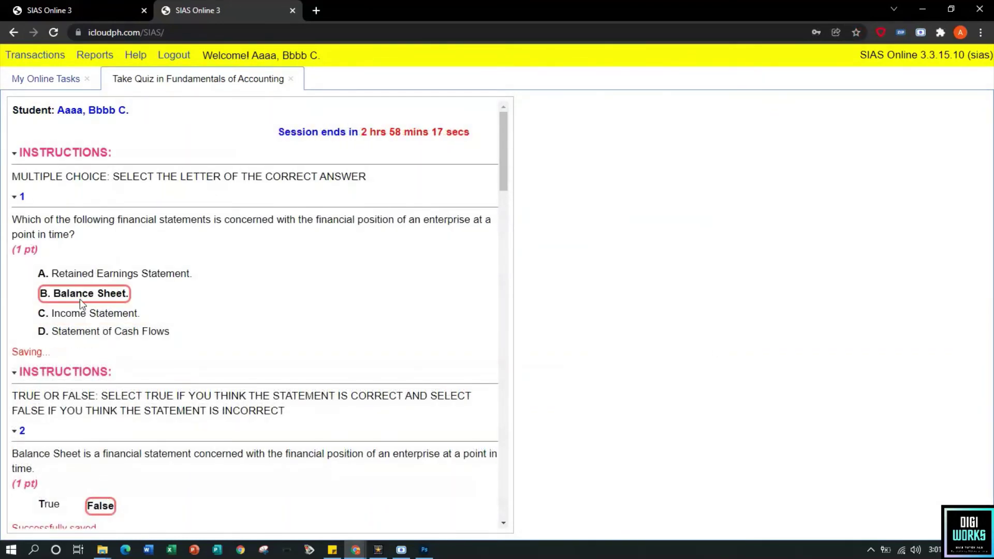
pyautogui.click(83, 312)
pyautogui.scroll(-2, 118, 347)
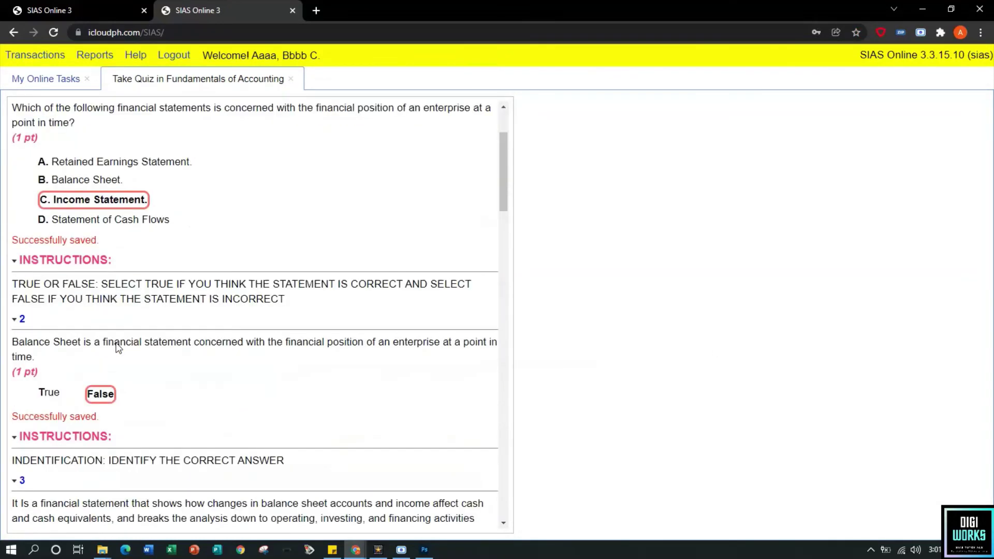
pyautogui.click(52, 392)
pyautogui.click(97, 393)
pyautogui.scroll(-3, 138, 360)
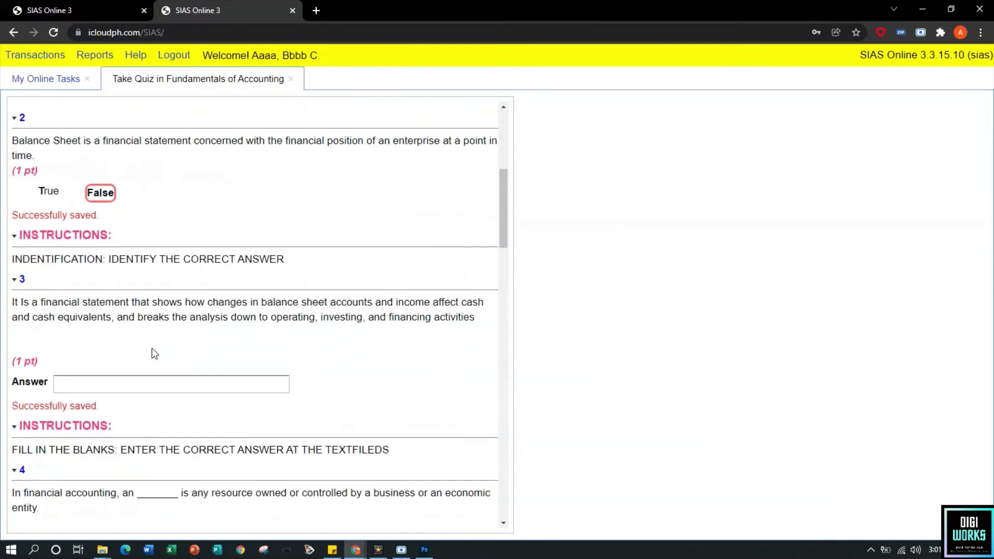
# Answer identification question 3 with INCOME STATEMENT and check the fill-in-the-blank answer to question 4
pyautogui.click(140, 383)
pyautogui.write('I')
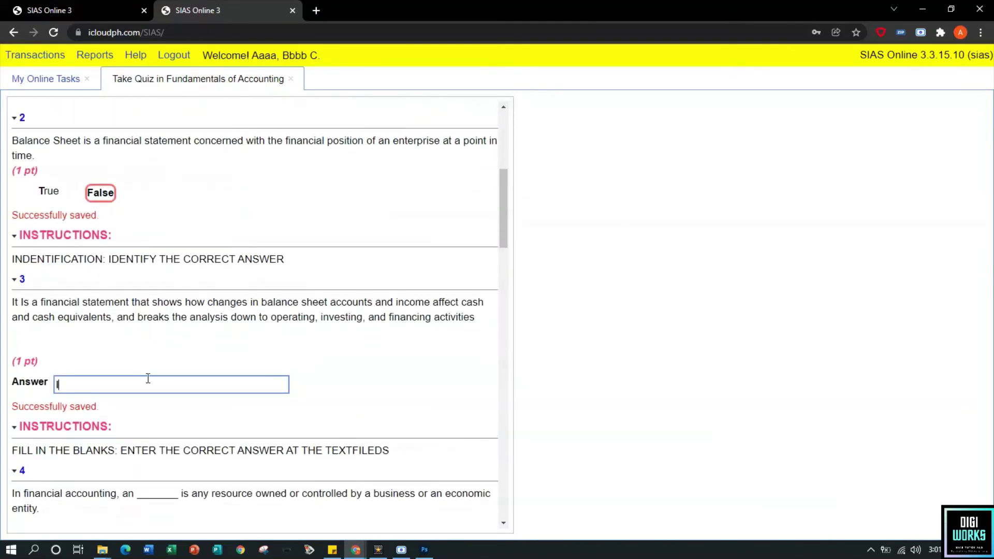
pyautogui.write('NCOME STATEMENT')
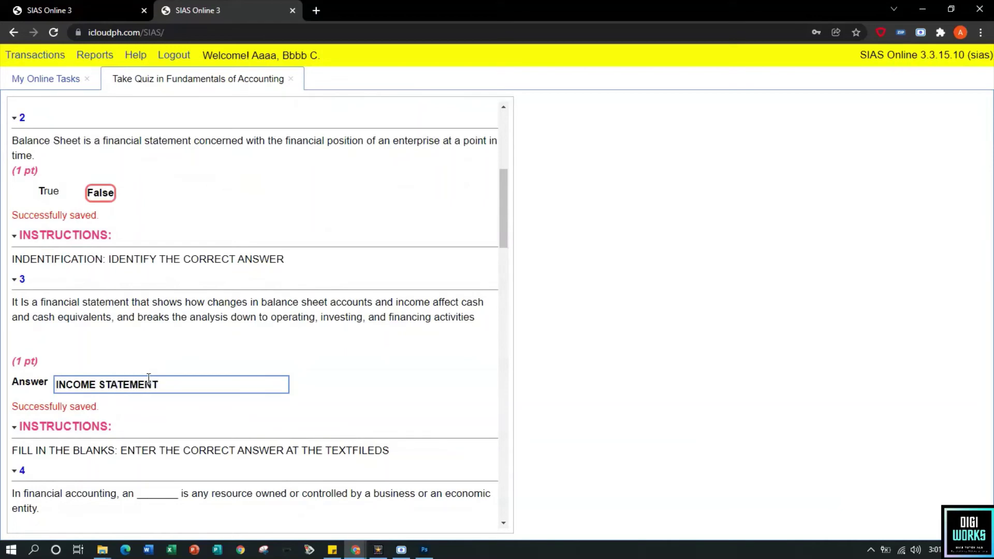
pyautogui.scroll(-3, 148, 378)
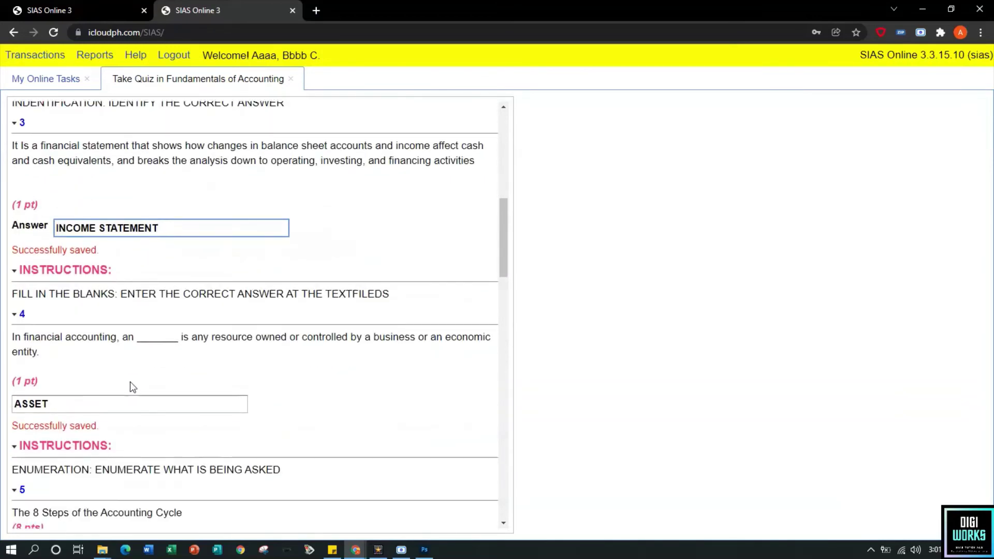
pyautogui.click(96, 403)
# Fill in enumeration items 6 to 8 of question 5 with POSTING, CLOSING THE BOOKS and WORKSHEET
pyautogui.scroll(-1, 104, 402)
pyautogui.scroll(-3, 113, 383)
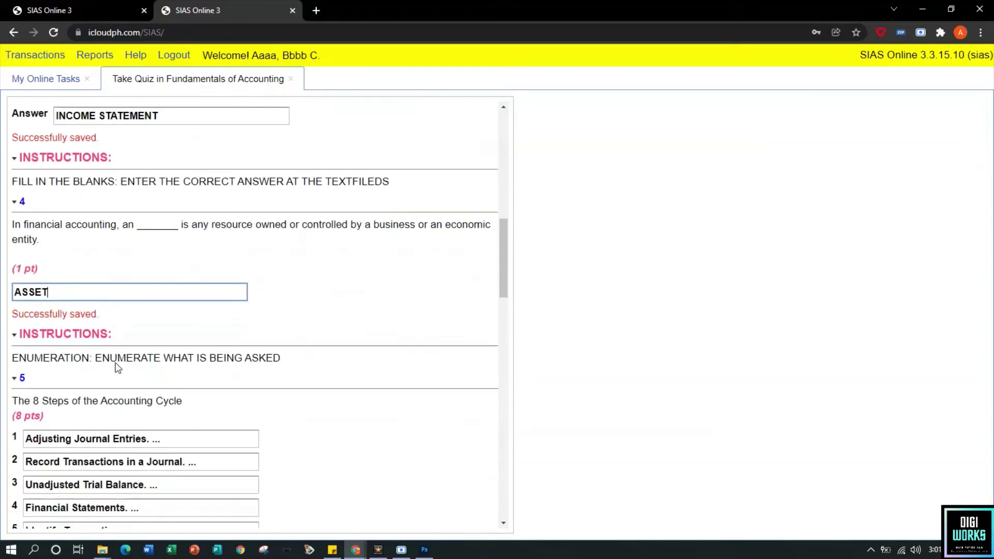
pyautogui.scroll(-1, 104, 383)
pyautogui.click(85, 420)
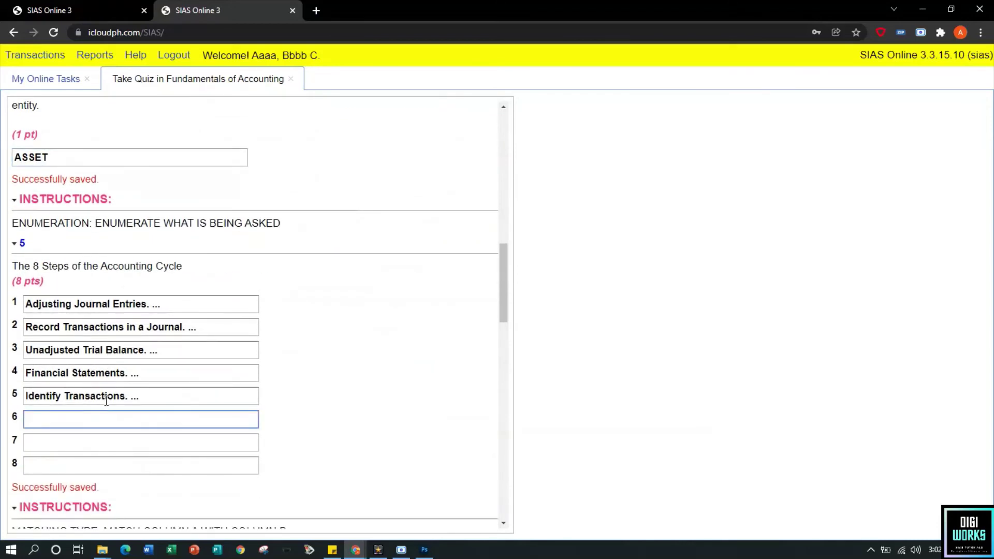
pyautogui.write('POSTING')
pyautogui.click(94, 441)
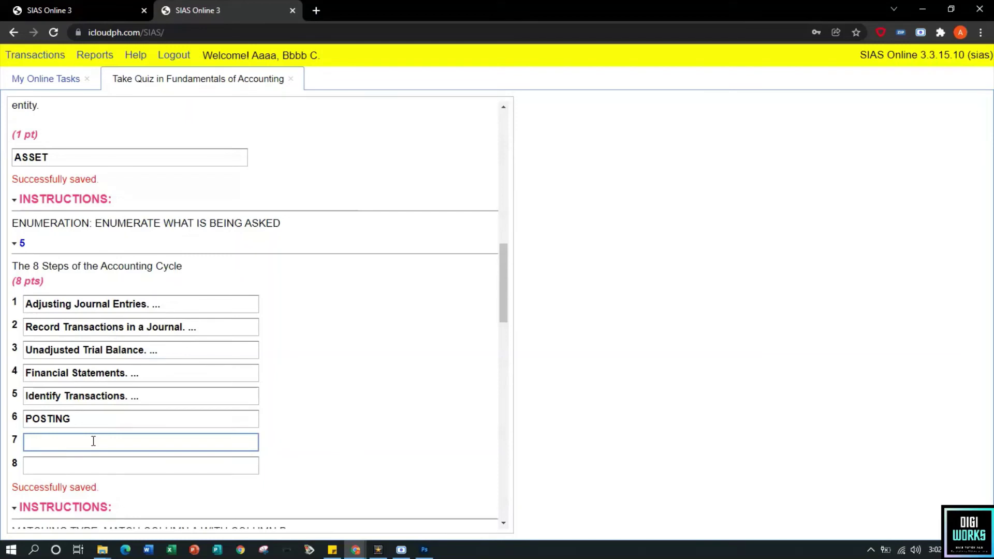
pyautogui.write('CLOSING THE BOOKS')
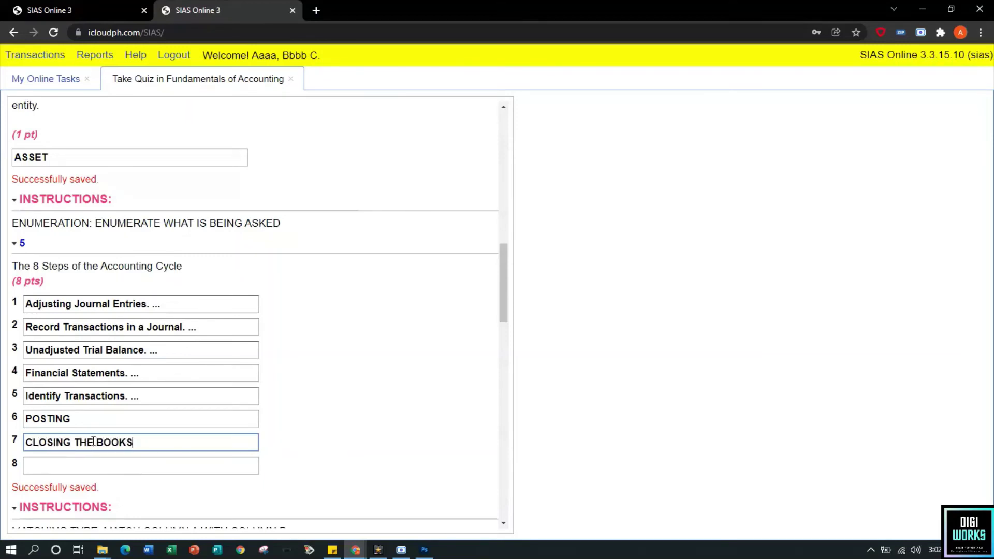
pyautogui.click(87, 466)
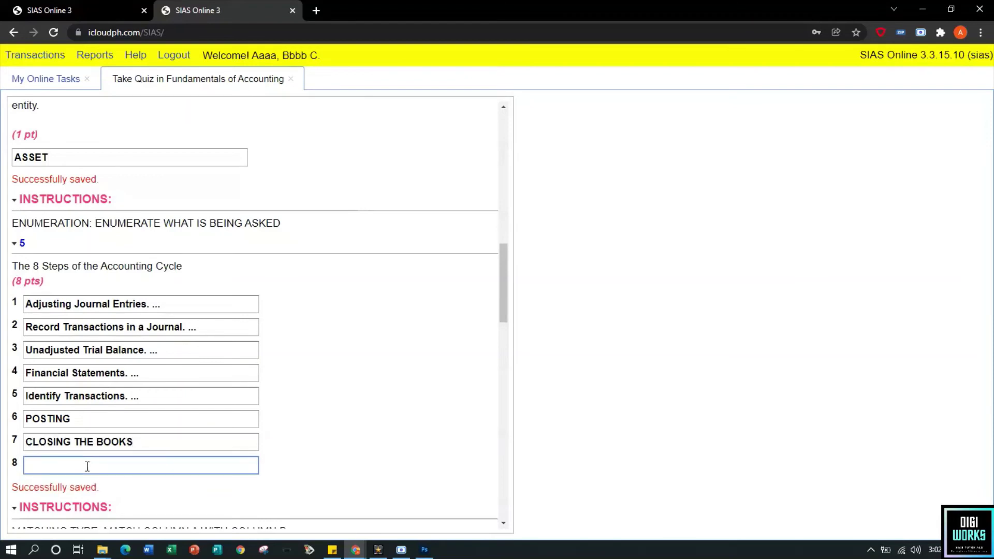
pyautogui.write('WORKSHEET')
# In matching question 6, number Identify Transactions as 1, Financial Statements as 2 and Closing the Books as 3
pyautogui.scroll(-3, 129, 347)
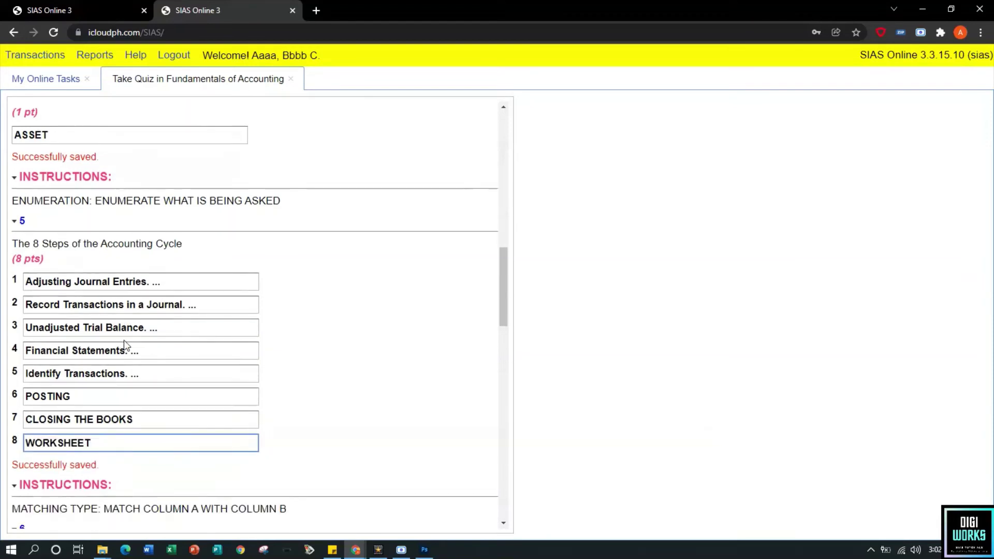
pyautogui.scroll(-3, 130, 344)
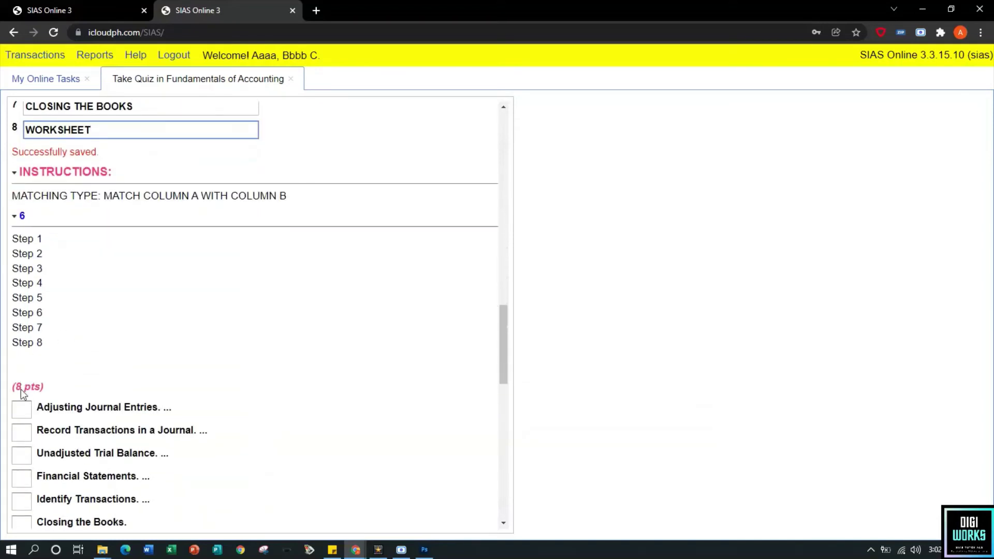
pyautogui.click(23, 410)
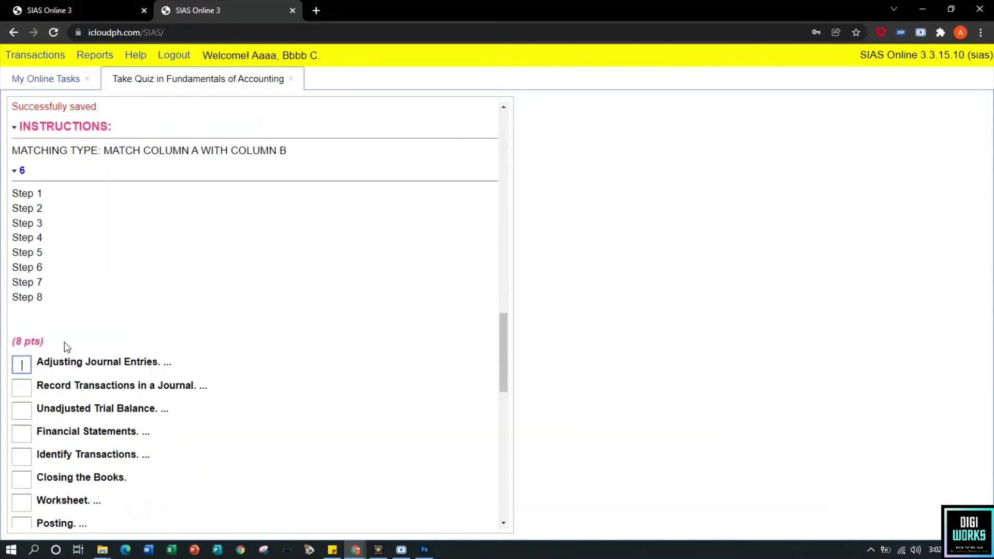
pyautogui.scroll(-1, 64, 342)
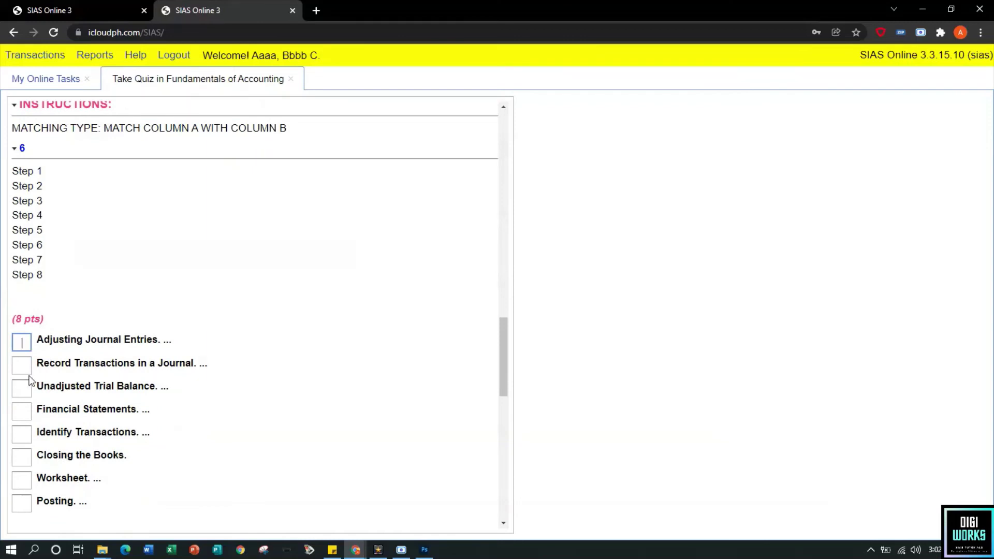
pyautogui.click(26, 433)
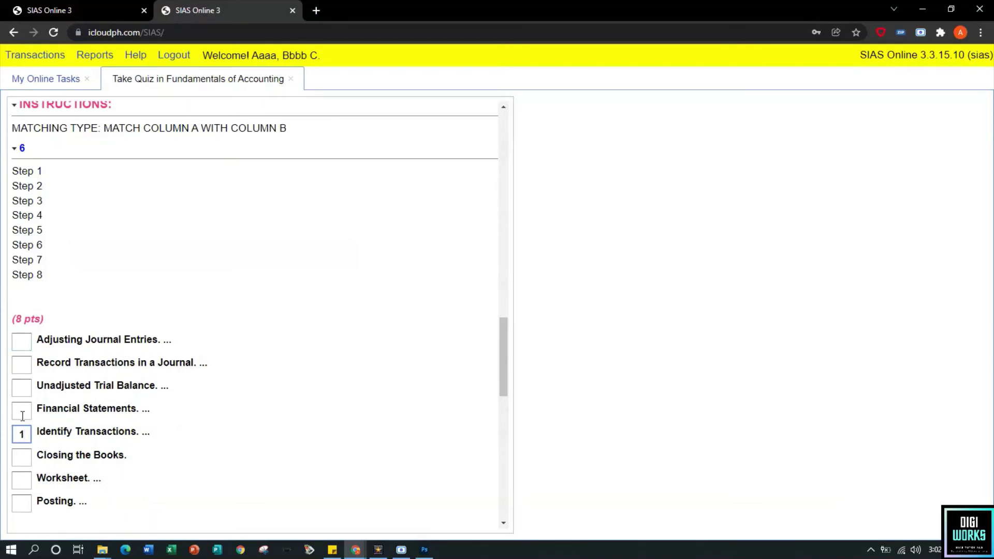
pyautogui.click(23, 414)
pyautogui.write('2')
pyautogui.click(19, 385)
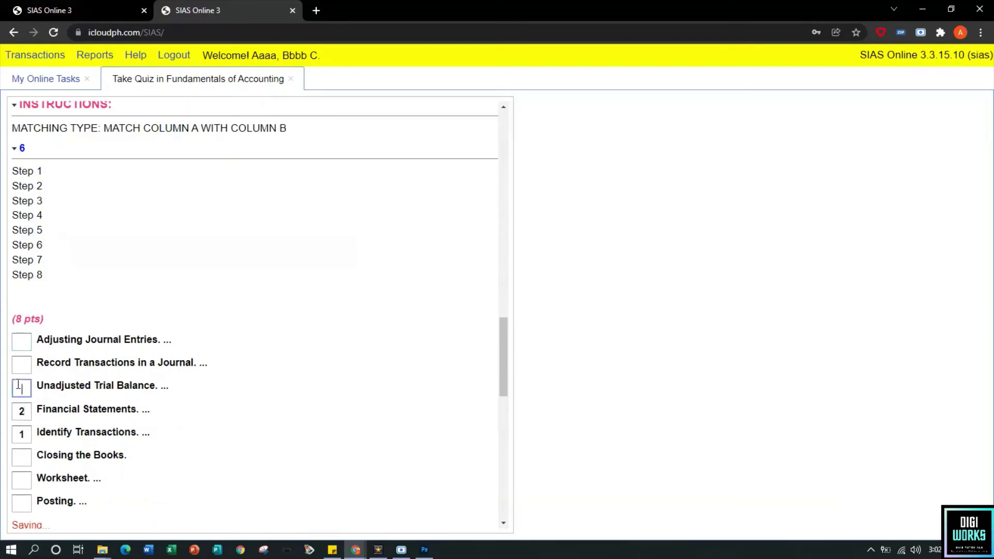
pyautogui.click(18, 456)
pyautogui.write('3')
# Complete question 6 with Posting as 8, Worksheet as 6, Adjusting Journal Entries as 7, Record Transactions in a Journal as 5 and Unadjusted Trial Balance as 4
pyautogui.click(20, 501)
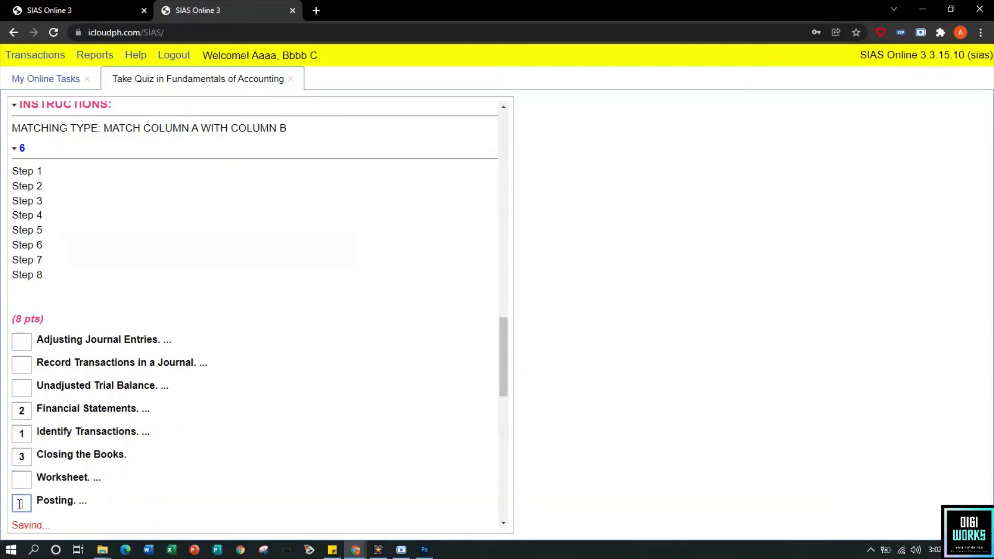
pyautogui.write('8')
pyautogui.click(21, 483)
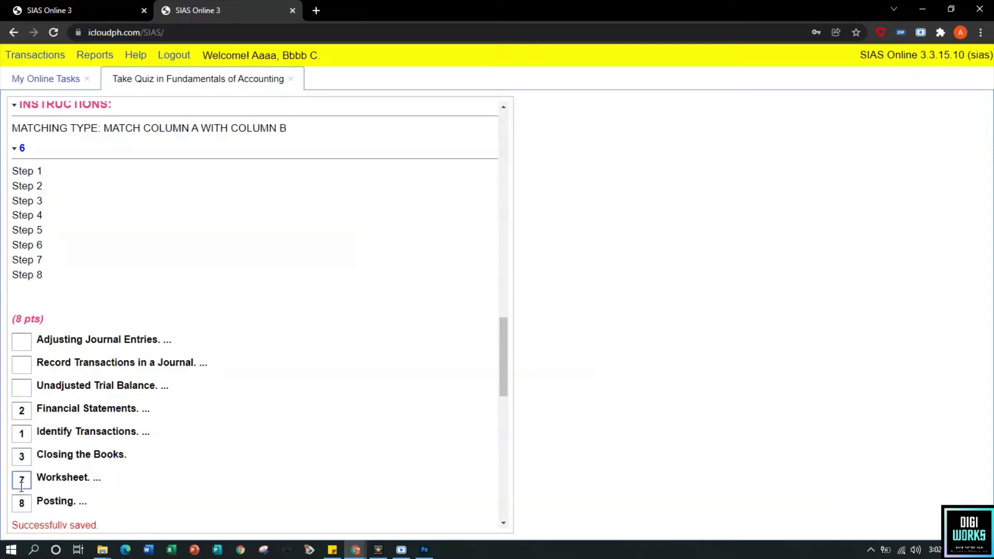
pyautogui.write('6')
pyautogui.click(20, 343)
pyautogui.write('7')
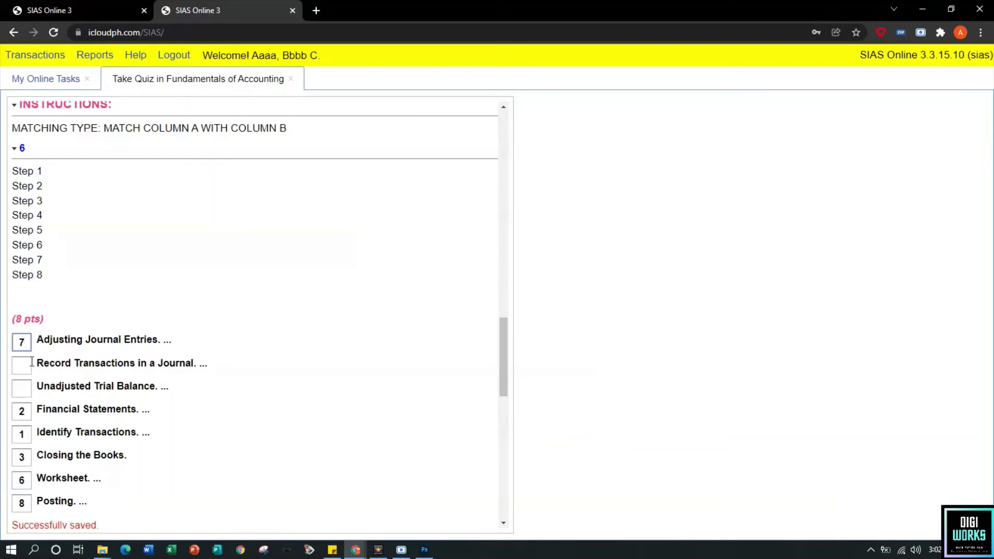
pyautogui.click(29, 364)
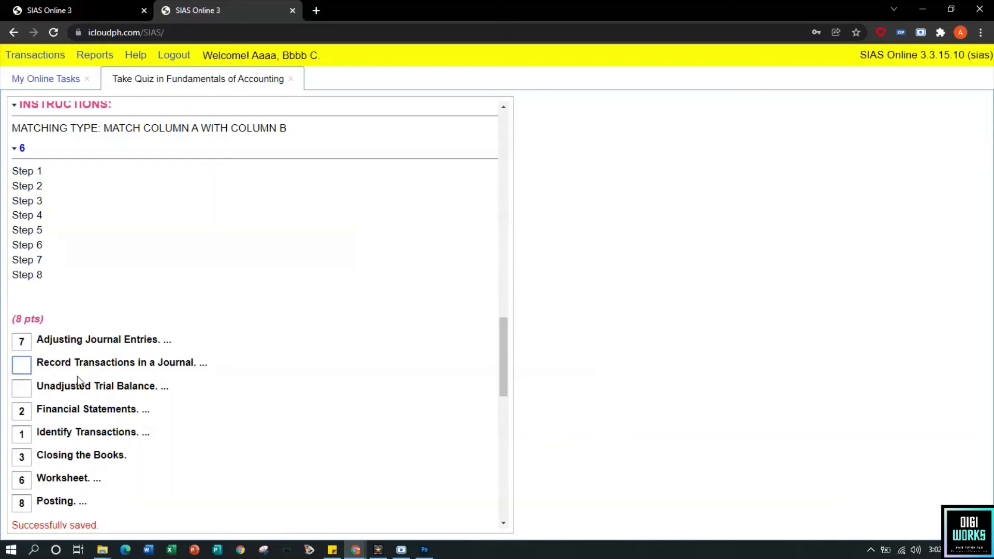
pyautogui.write('6')
pyautogui.click(21, 389)
pyautogui.write('4')
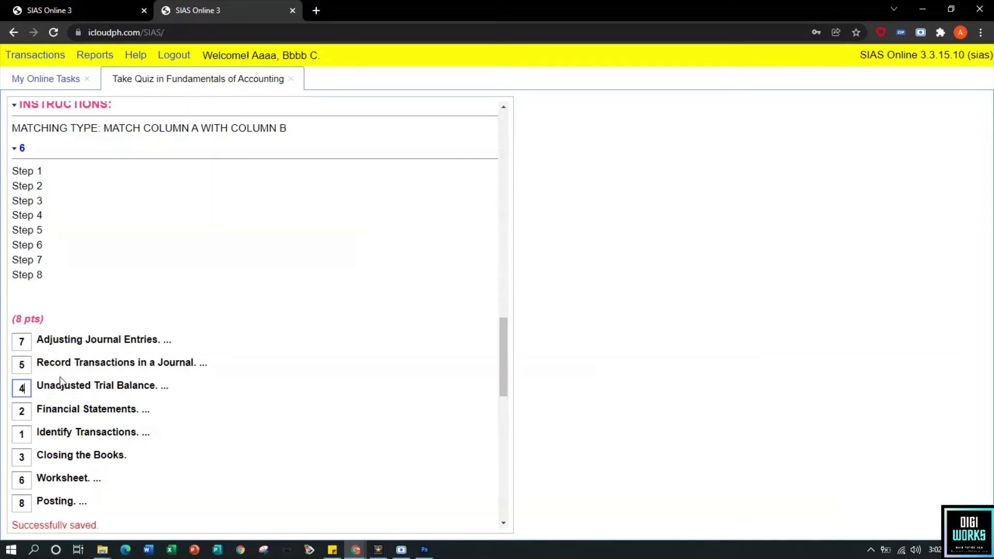
# Enter BECAUSE as the essay answer to question 7 on the importance of financial accounting
pyautogui.scroll(-1, 155, 355)
pyautogui.scroll(-6, 164, 348)
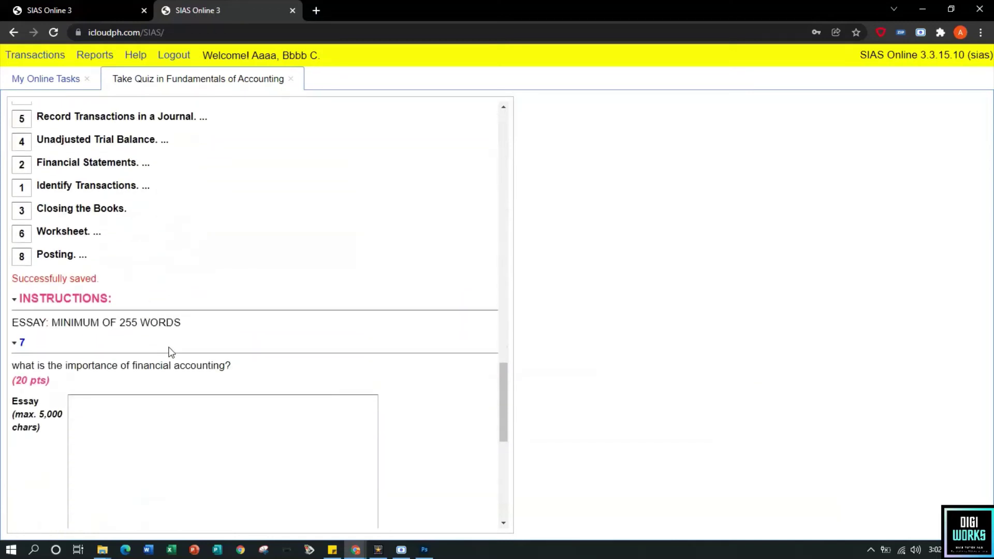
pyautogui.click(173, 347)
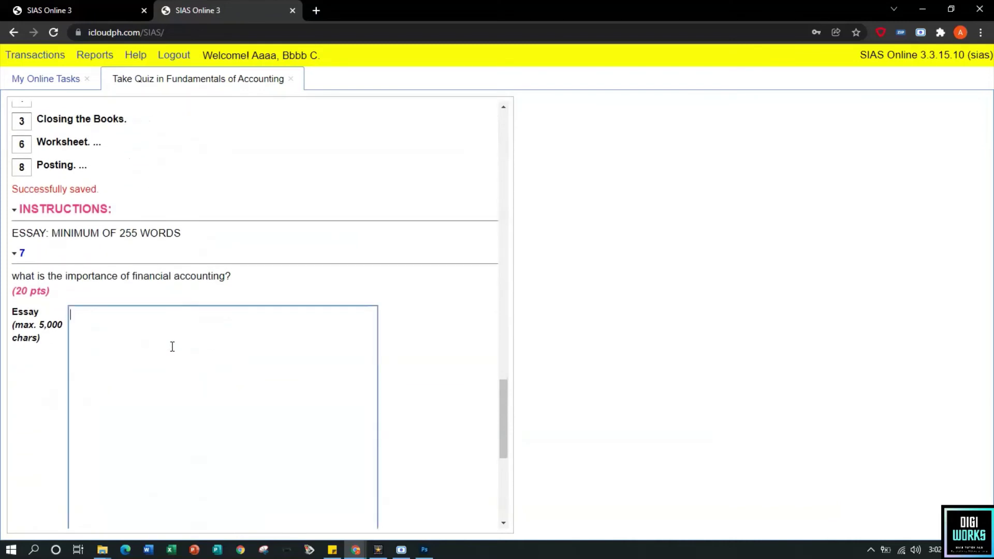
pyautogui.write('BECAUSE')
# Open the Wikipedia article on Accounting from the search results, copy its web address and return to the quiz site
pyautogui.scroll(-6, 168, 345)
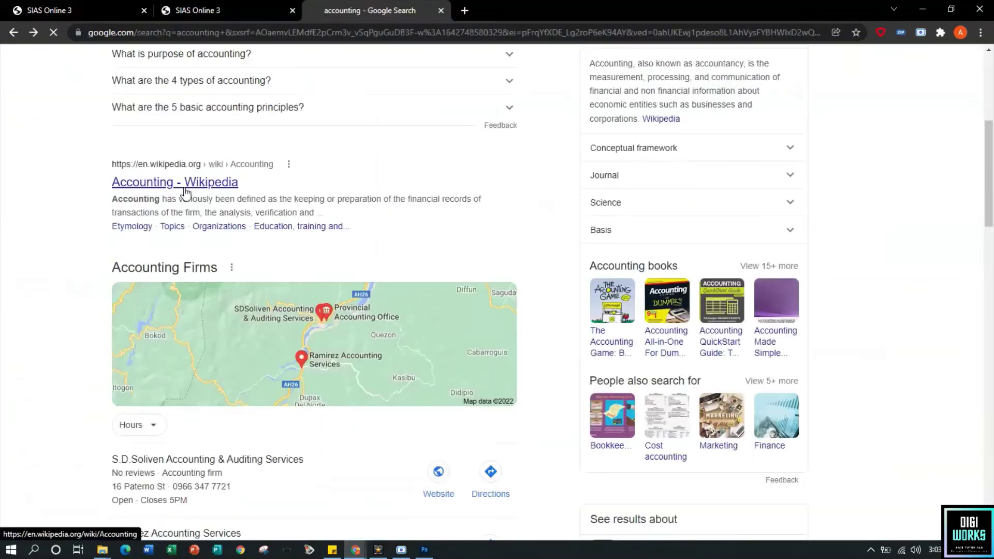
pyautogui.click(187, 181)
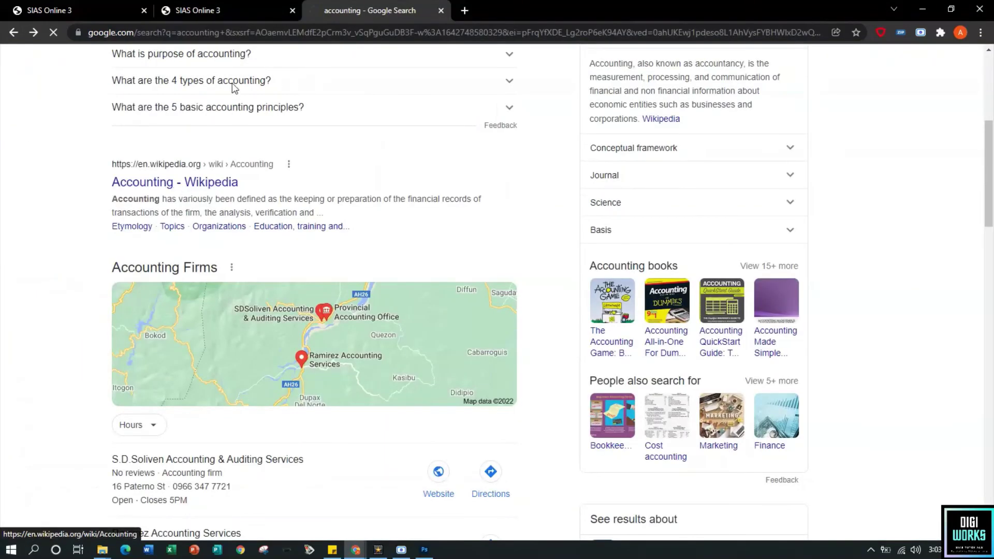
pyautogui.click(238, 32)
pyautogui.hotkey('ctrl', 'c')
pyautogui.click(235, 13)
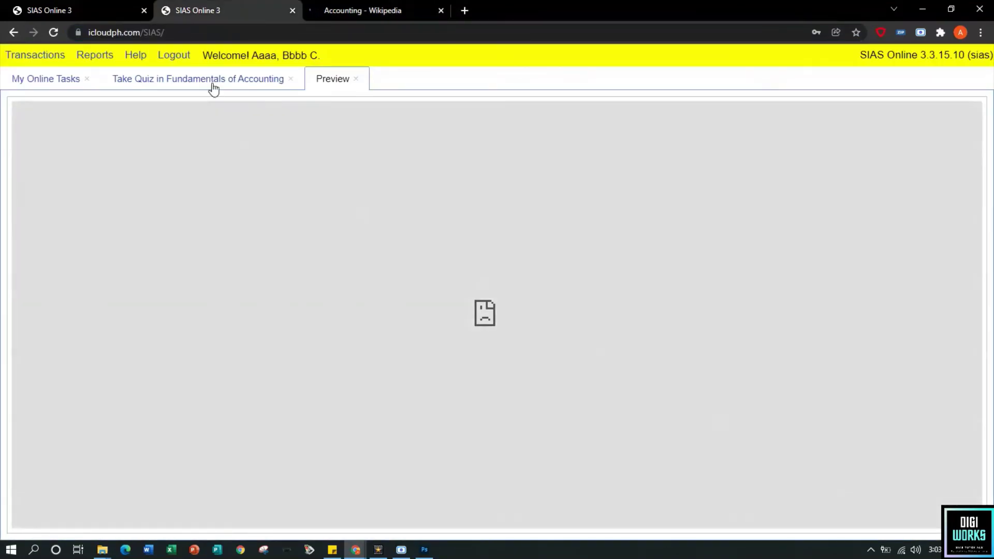
pyautogui.click(214, 87)
pyautogui.click(356, 79)
pyautogui.tripleClick(177, 367)
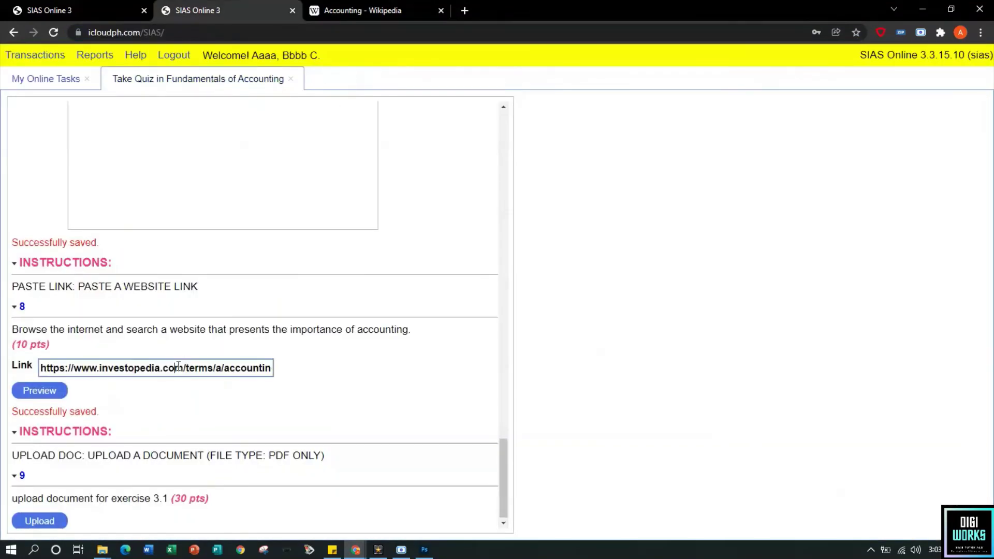
pyautogui.hotkey('ctrl', 'v')
pyautogui.click(98, 405)
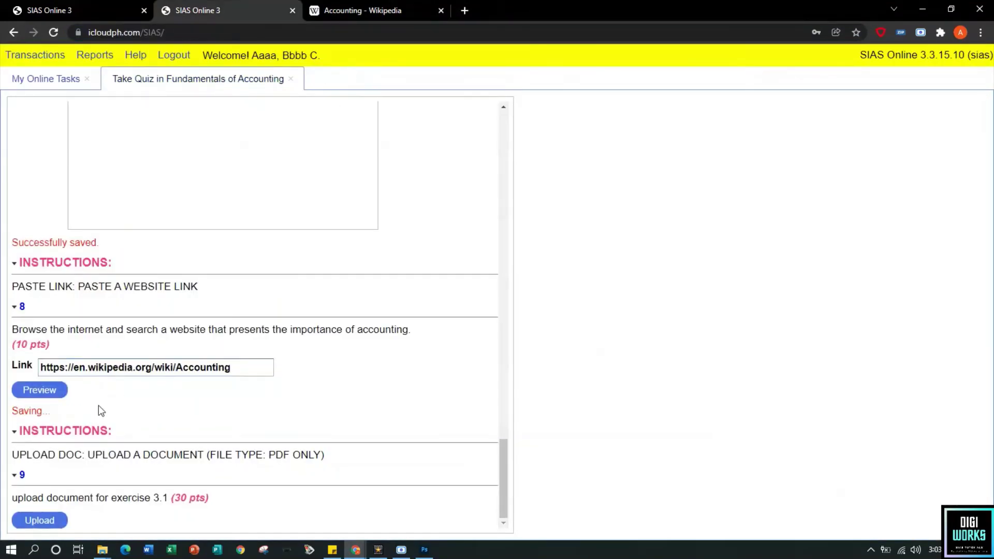
pyautogui.click(43, 390)
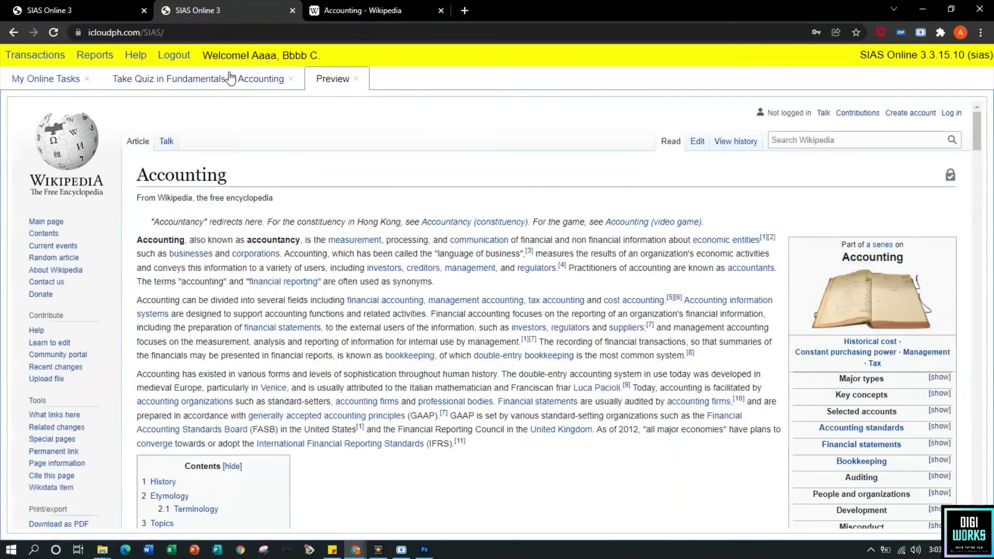
pyautogui.click(229, 76)
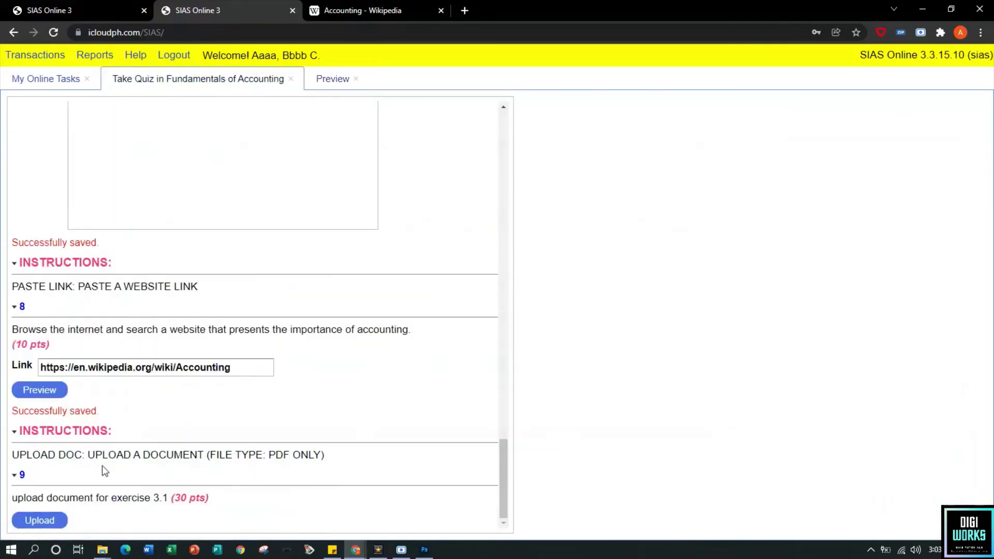
# Start the document upload for question 9 and look through the Downloads, Documents and Desktop folders for a PDF
pyautogui.click(58, 521)
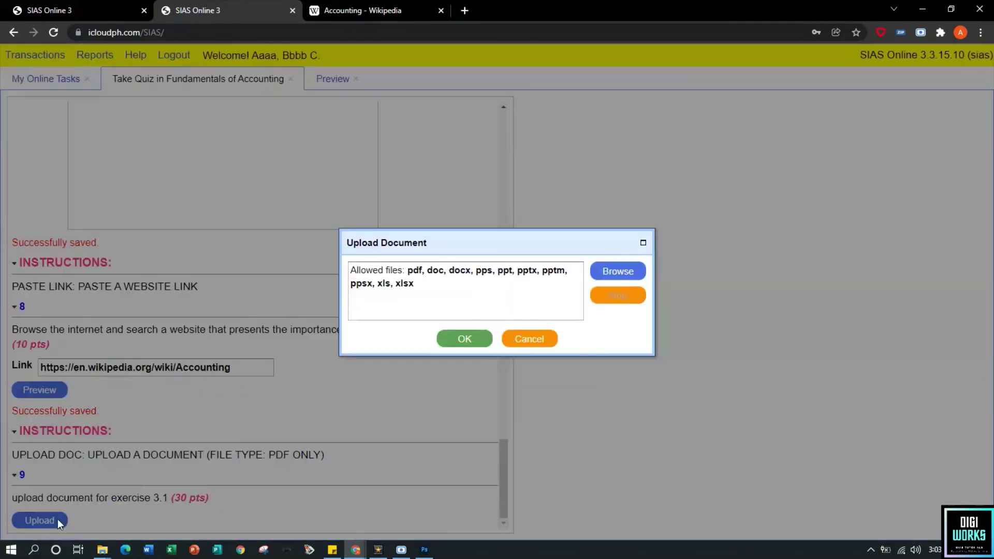
pyautogui.click(616, 272)
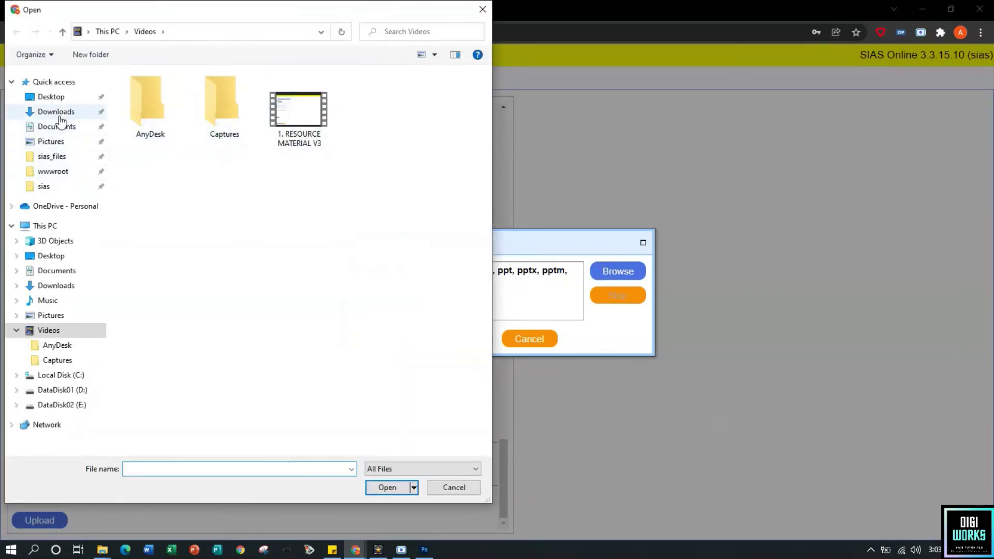
pyautogui.click(57, 127)
pyautogui.click(57, 112)
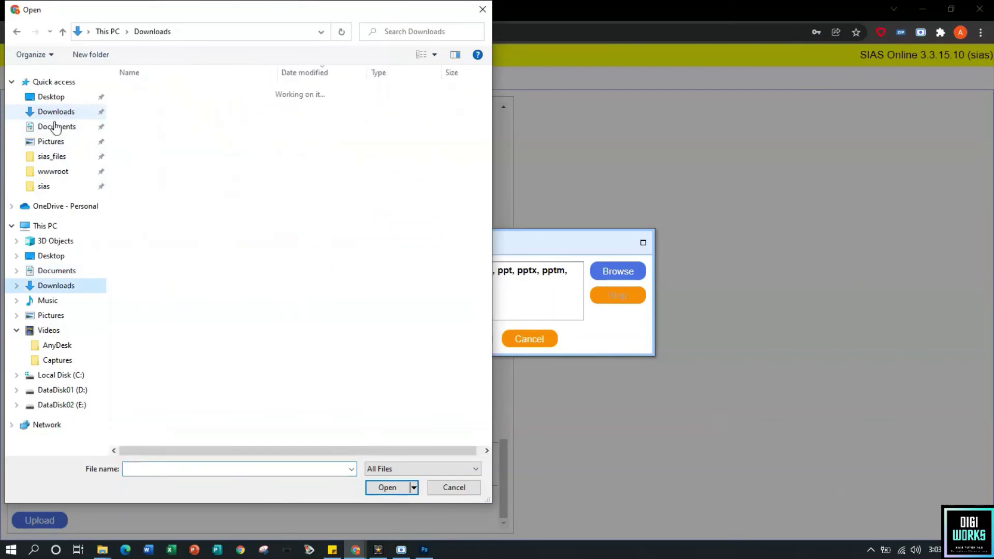
pyautogui.scroll(-12, 187, 222)
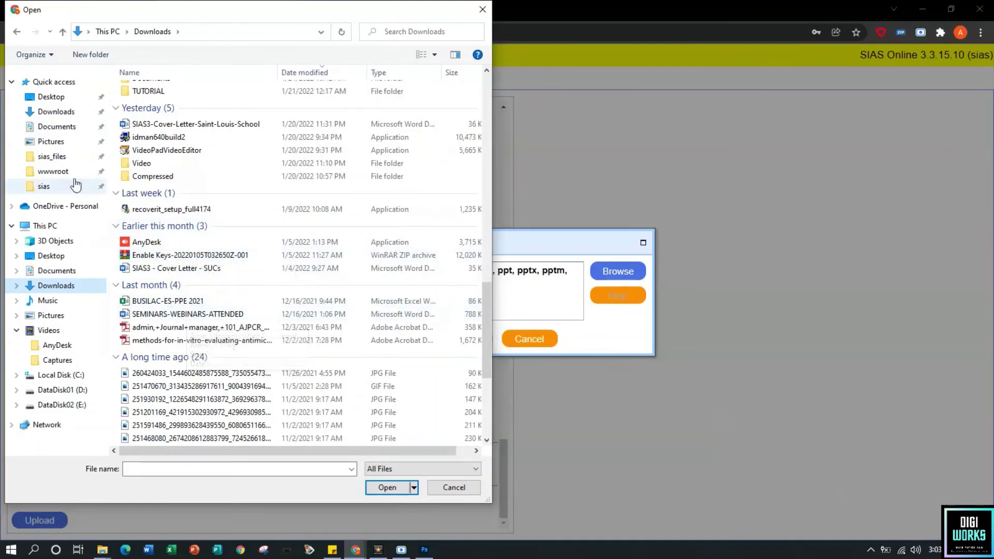
pyautogui.click(60, 126)
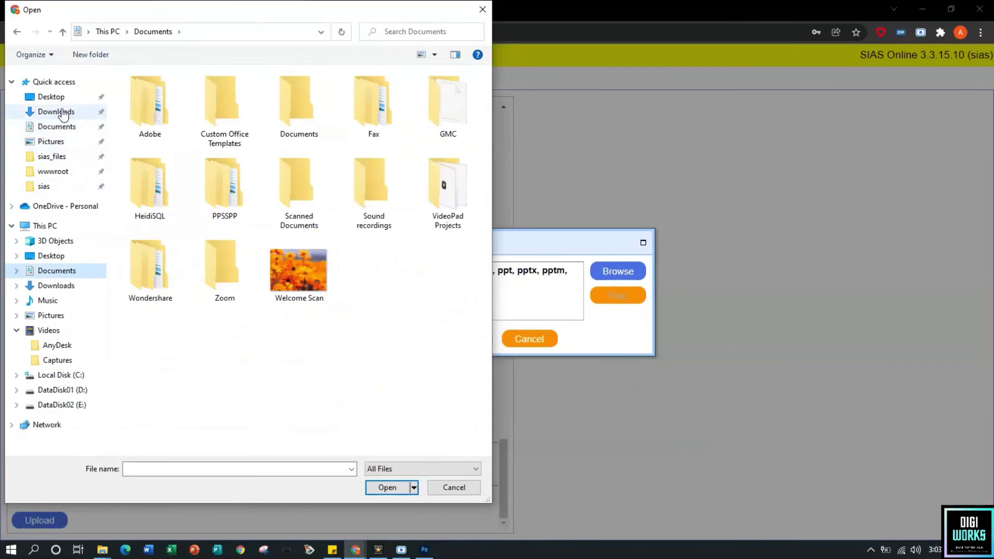
pyautogui.click(61, 111)
pyautogui.click(63, 99)
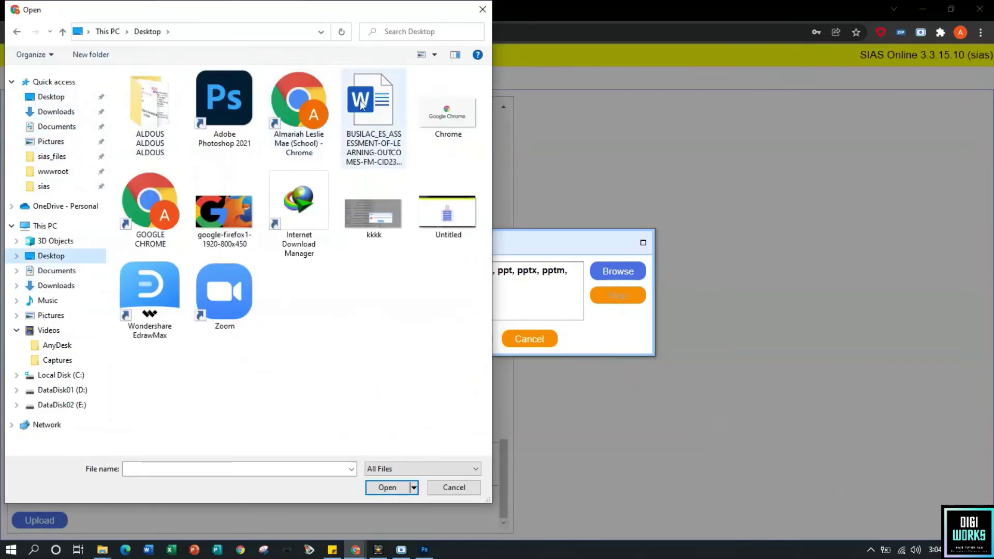
pyautogui.doubleClick(147, 111)
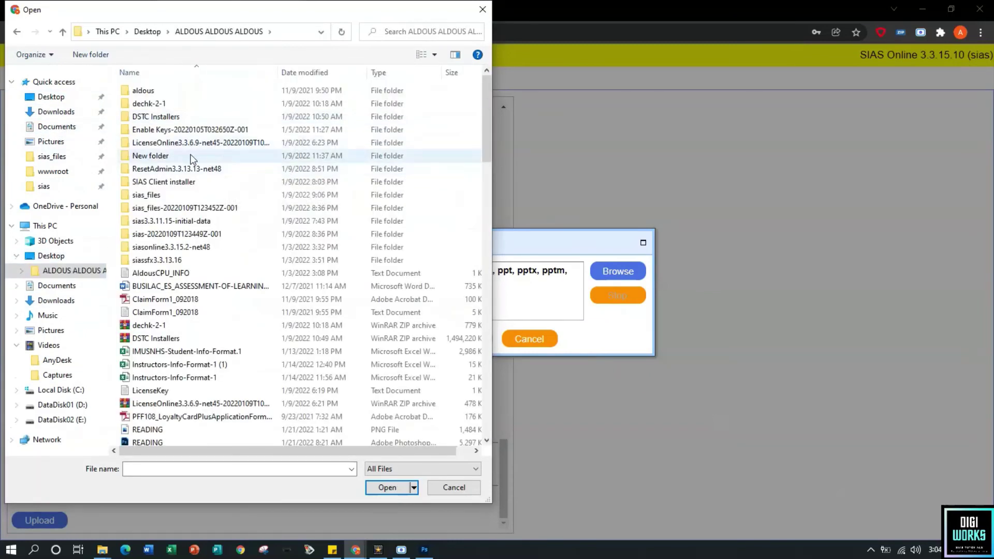
pyautogui.scroll(-1, 182, 235)
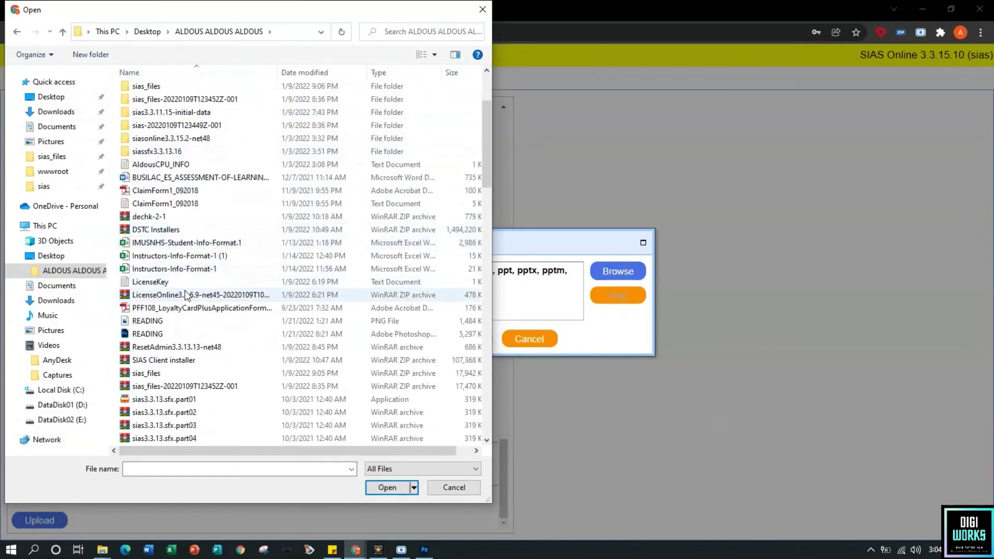
pyautogui.scroll(-1, 184, 286)
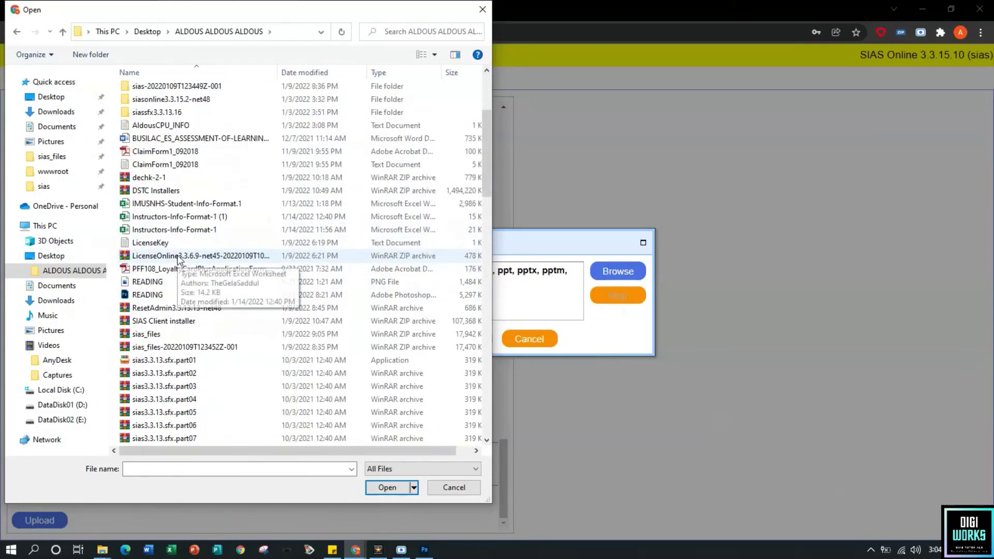
# Upload the PDF ASSETS, LIABILITIES AND CAPITAL from the Documents folder inside Downloads as the answer to question 9
pyautogui.click(57, 286)
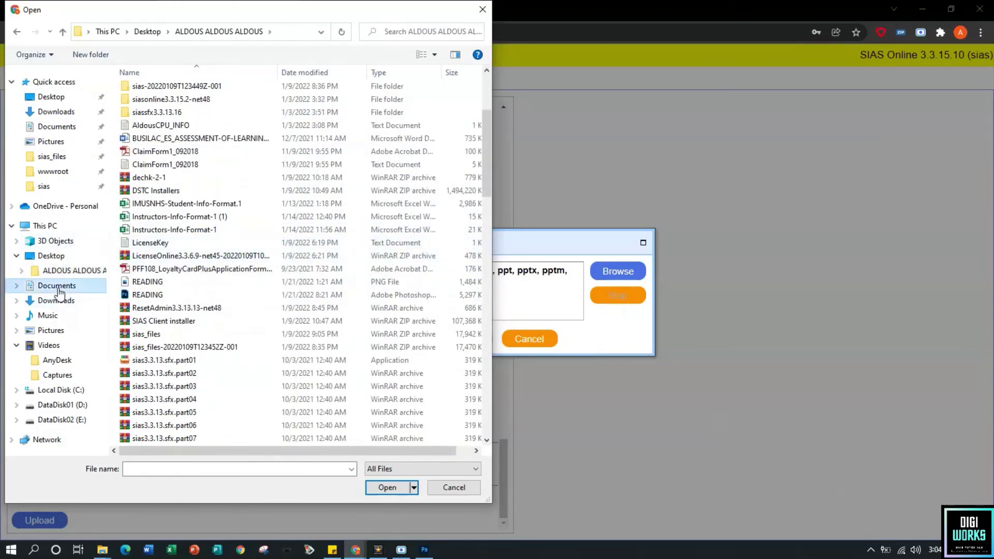
pyautogui.click(57, 300)
pyautogui.scroll(-7, 195, 198)
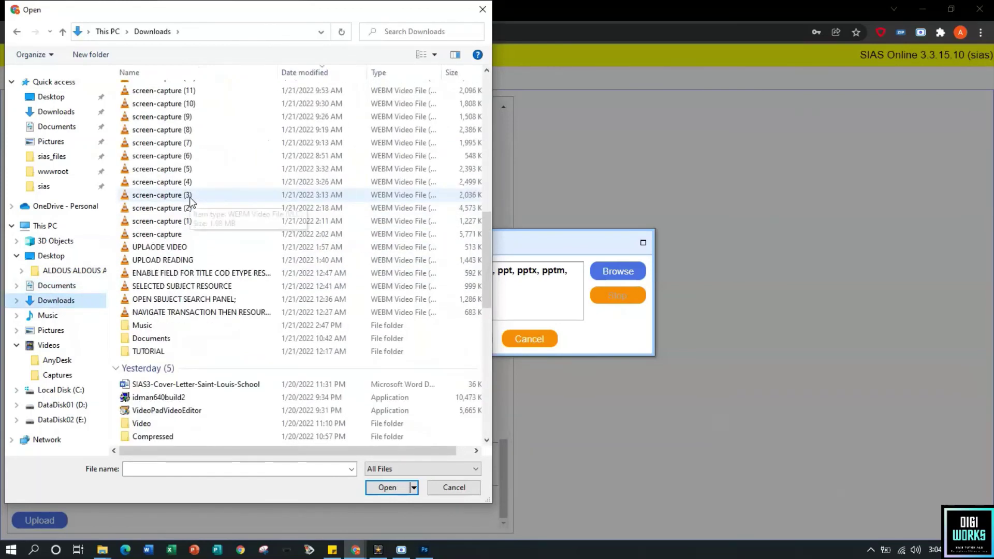
pyautogui.doubleClick(171, 343)
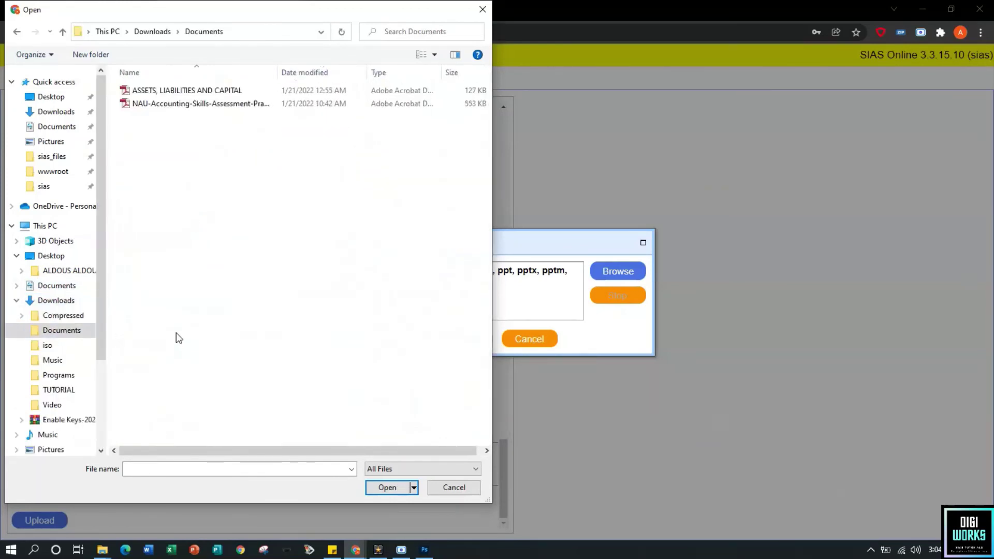
pyautogui.click(203, 92)
pyautogui.doubleClick(203, 92)
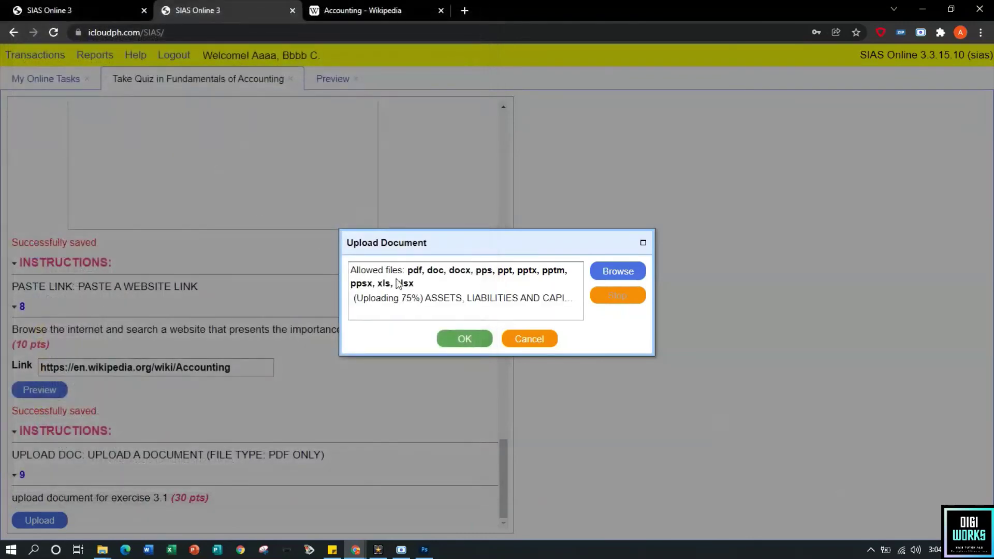
pyautogui.click(458, 336)
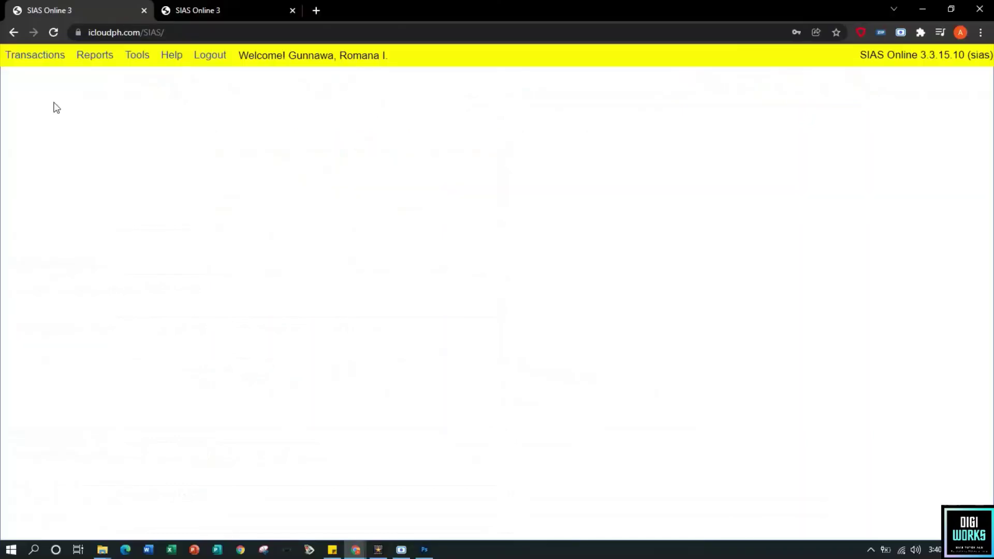
# Open the online task checking page and select Quiz 9 (C8 :: BSC 1A :: ACCTG 1/2) as the test
pyautogui.click(36, 63)
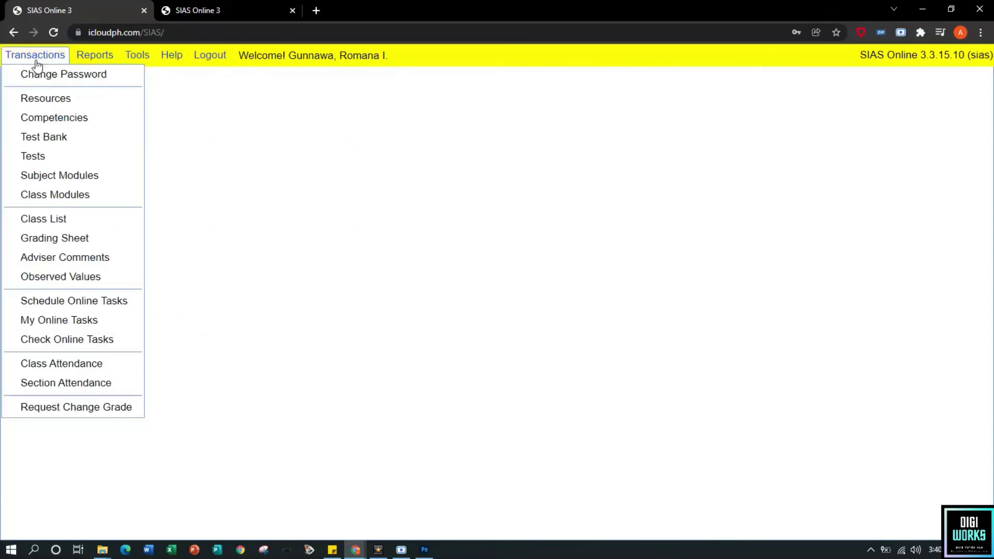
pyautogui.click(63, 340)
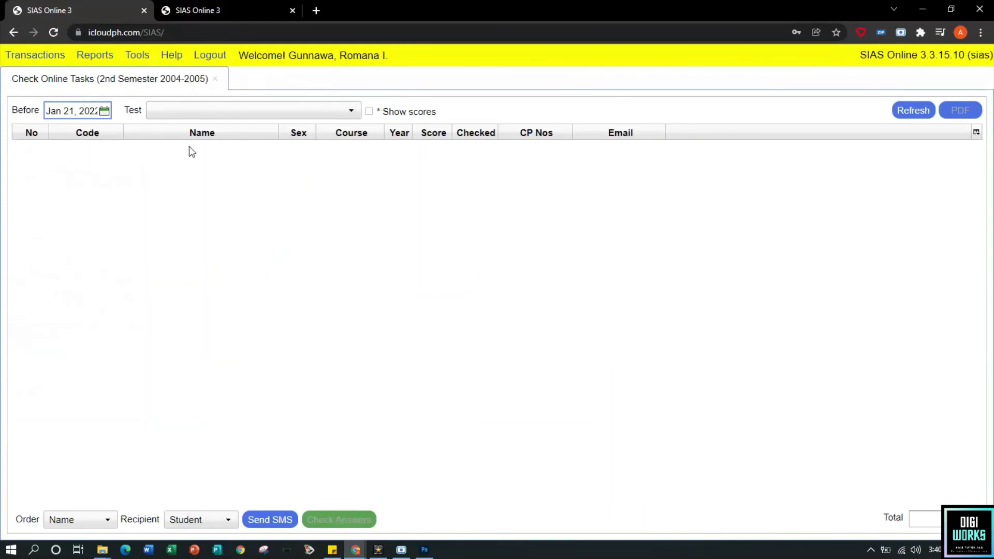
pyautogui.click(200, 119)
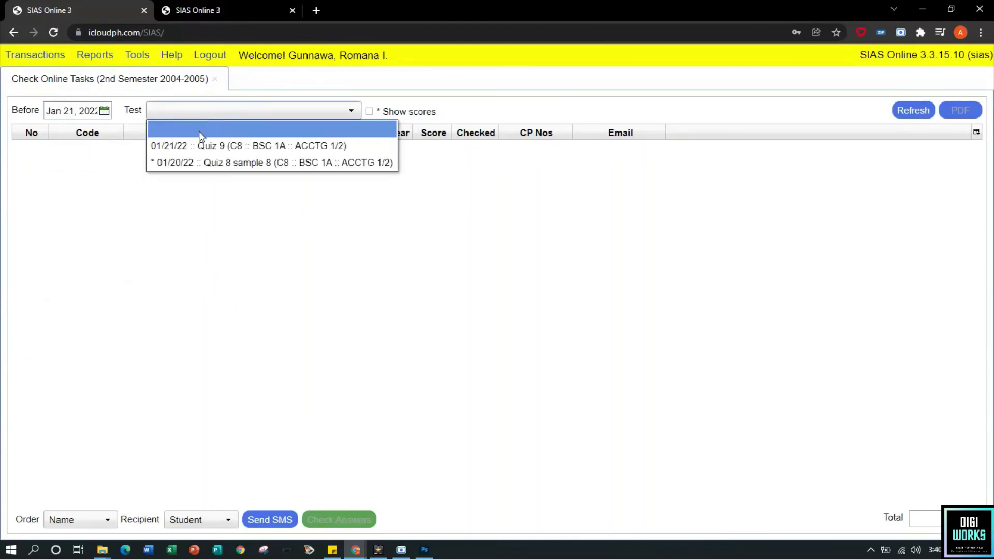
pyautogui.click(200, 149)
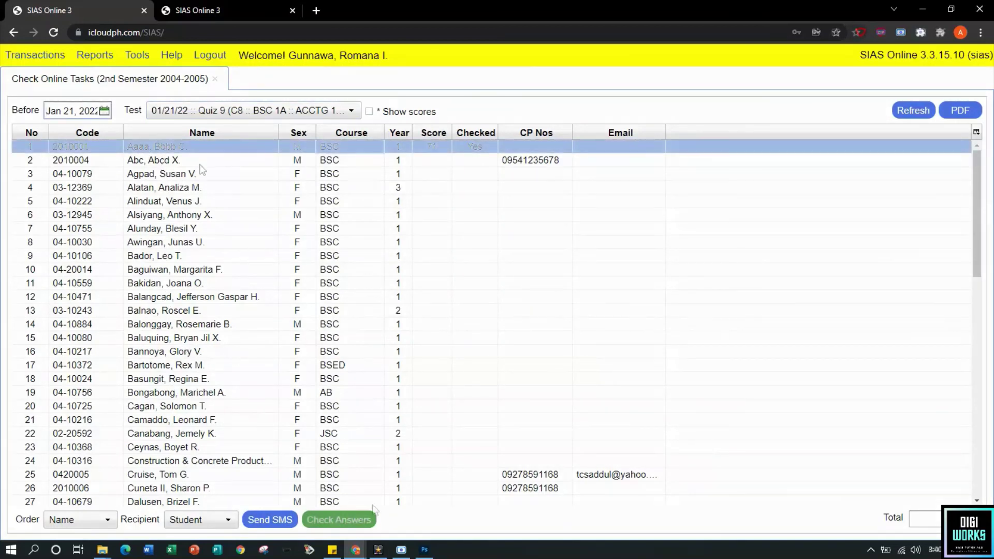
# Select the first student in the Quiz 9 list and open that student's answers for checking
pyautogui.click(187, 161)
pyautogui.click(184, 175)
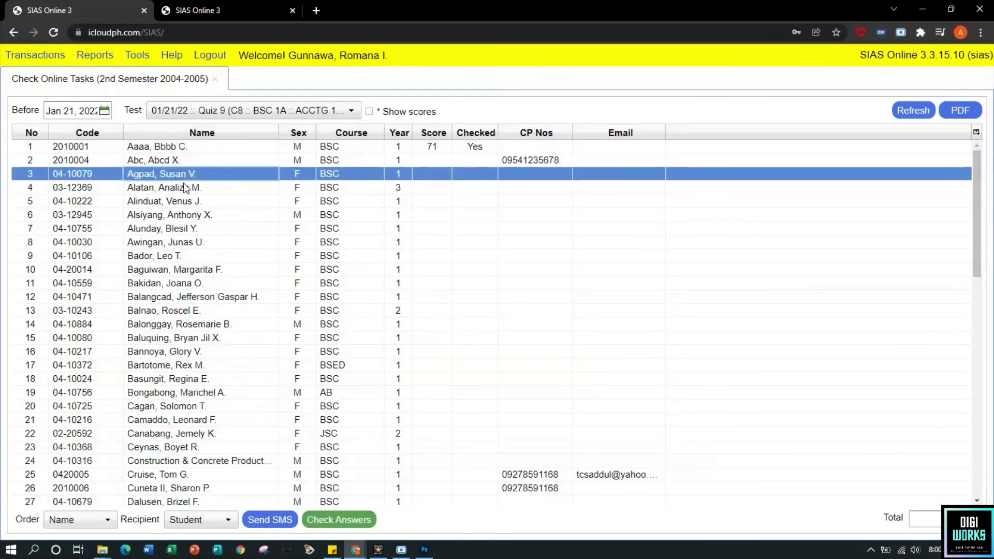
pyautogui.click(184, 189)
pyautogui.click(182, 203)
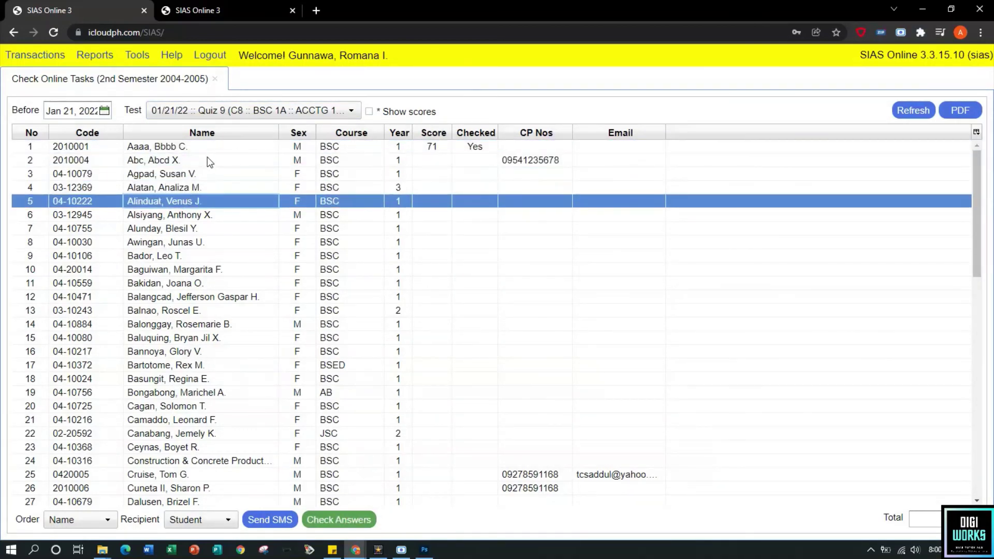
pyautogui.click(151, 149)
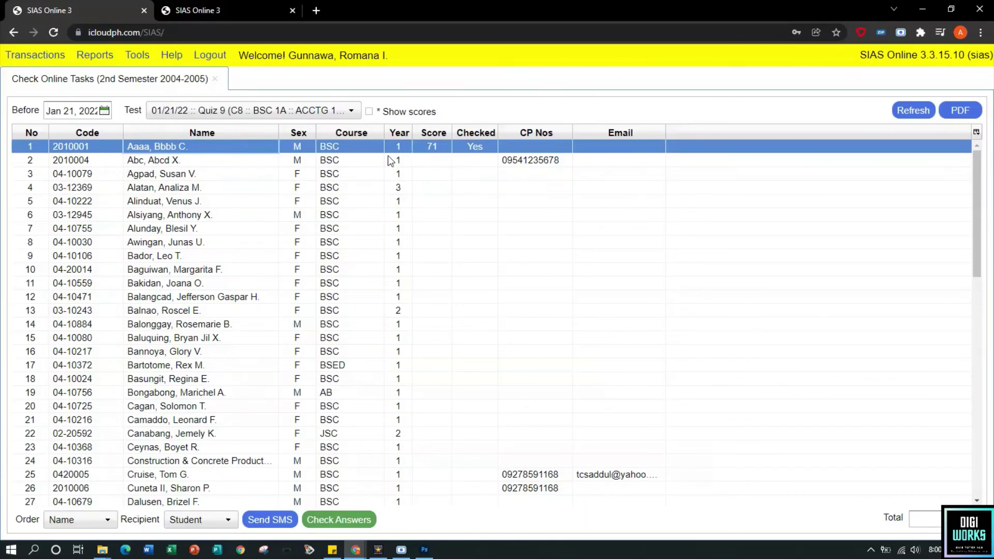
pyautogui.click(339, 520)
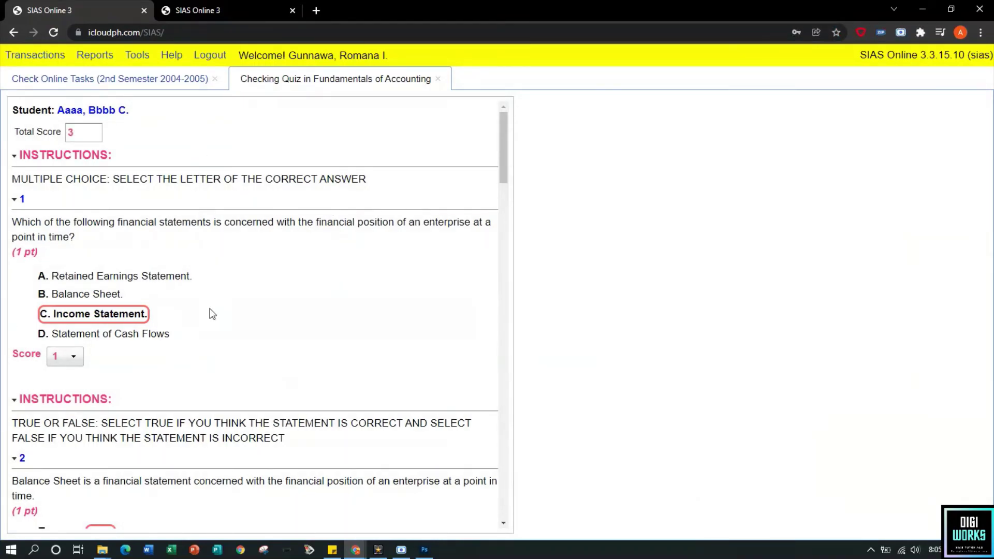
# Review questions 1 to 4, keep a score of 1 for questions 1 and 2, and set question 4's score to 1
pyautogui.scroll(-1, 146, 322)
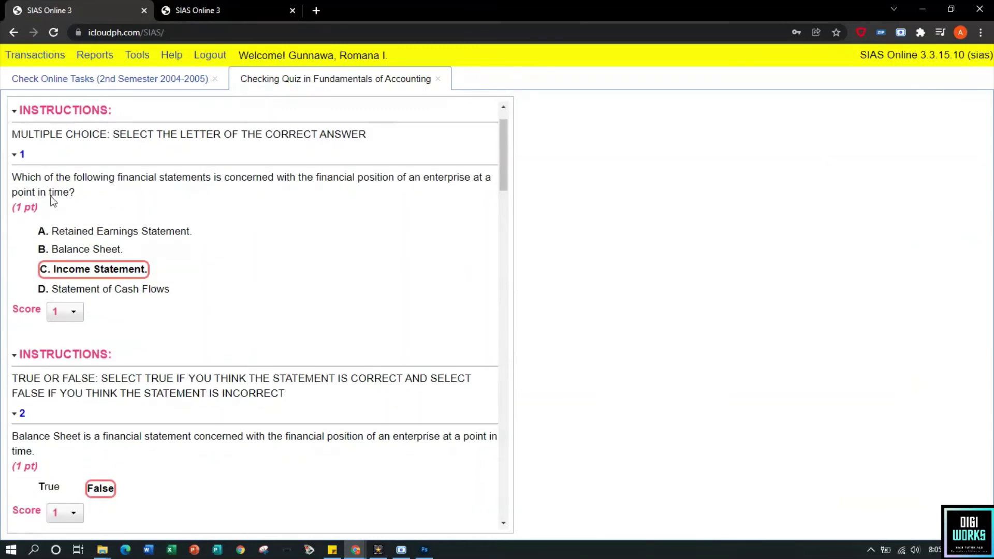
pyautogui.click(60, 311)
pyautogui.click(59, 346)
pyautogui.scroll(-3, 93, 331)
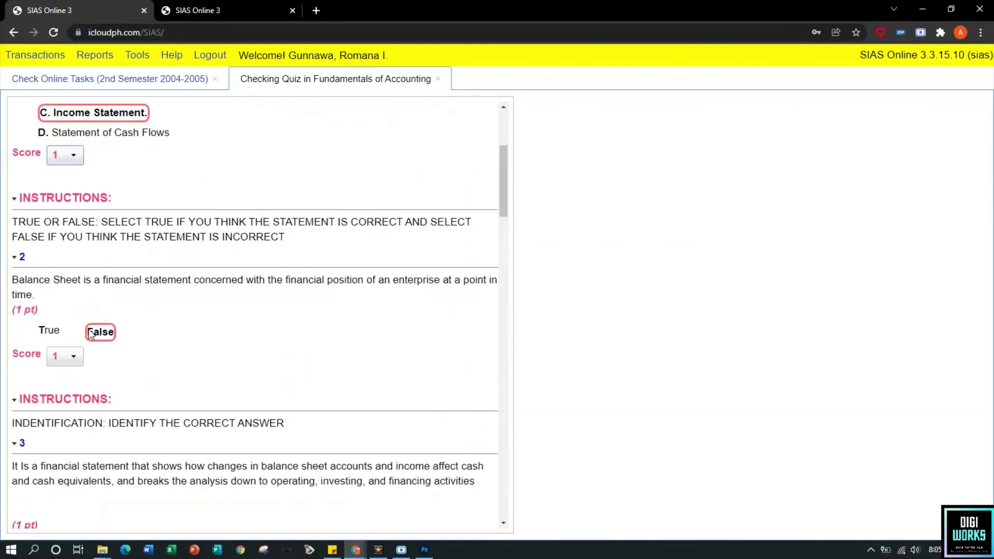
pyautogui.click(72, 357)
pyautogui.scroll(-4, 71, 389)
pyautogui.scroll(-4, 60, 374)
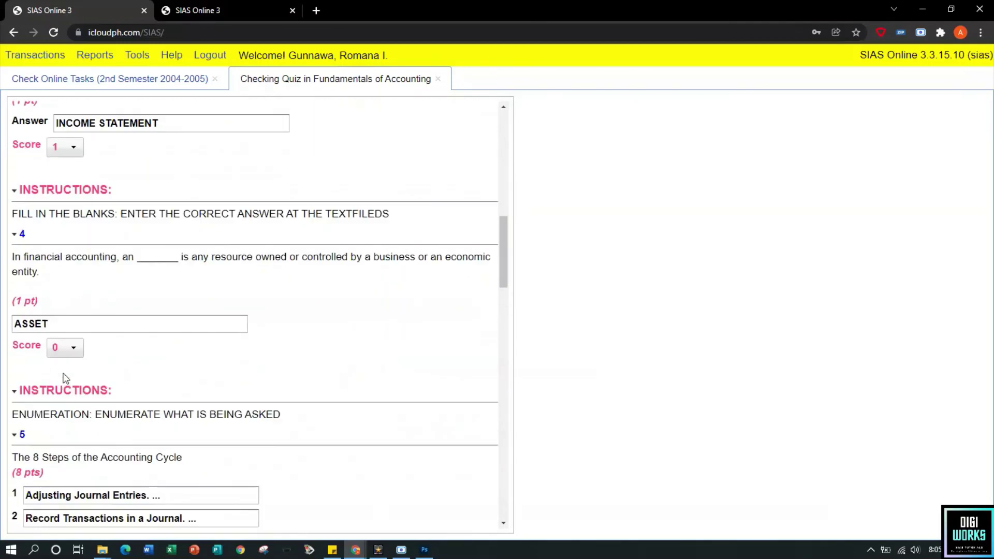
pyautogui.click(68, 357)
pyautogui.click(59, 381)
# Set the score of the enumeration answer in question 5 to 8
pyautogui.scroll(-4, 77, 378)
pyautogui.scroll(-1, 72, 310)
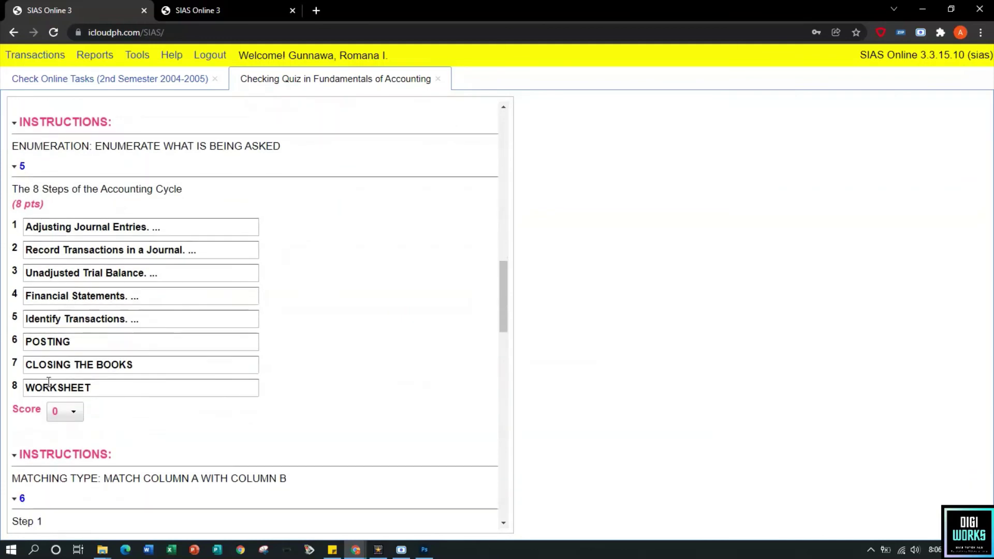
pyautogui.click(61, 413)
pyautogui.click(57, 393)
# Review the matching answers in question 6 and set its score to 3
pyautogui.scroll(-4, 58, 394)
pyautogui.scroll(-1, 20, 326)
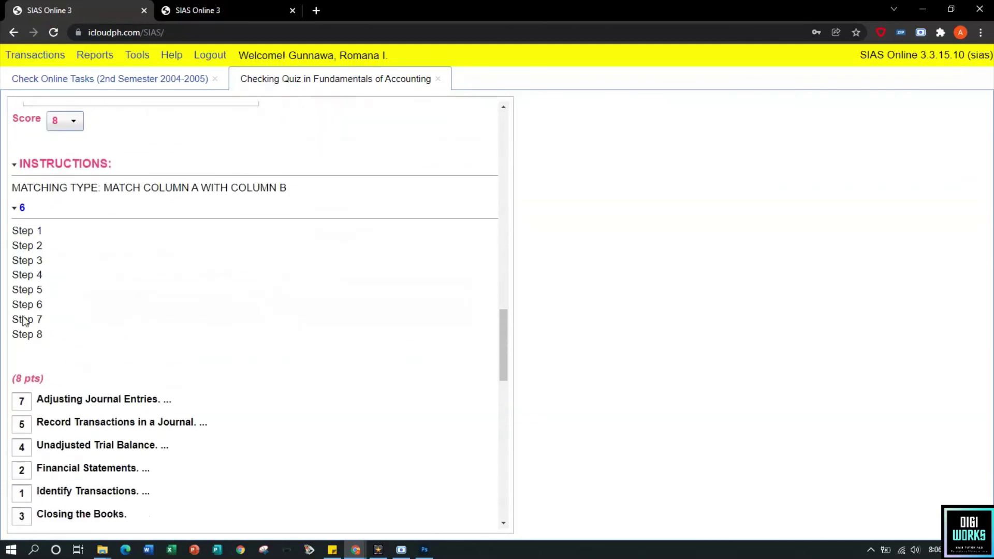
pyautogui.scroll(-1, 19, 405)
pyautogui.scroll(-1, 19, 405)
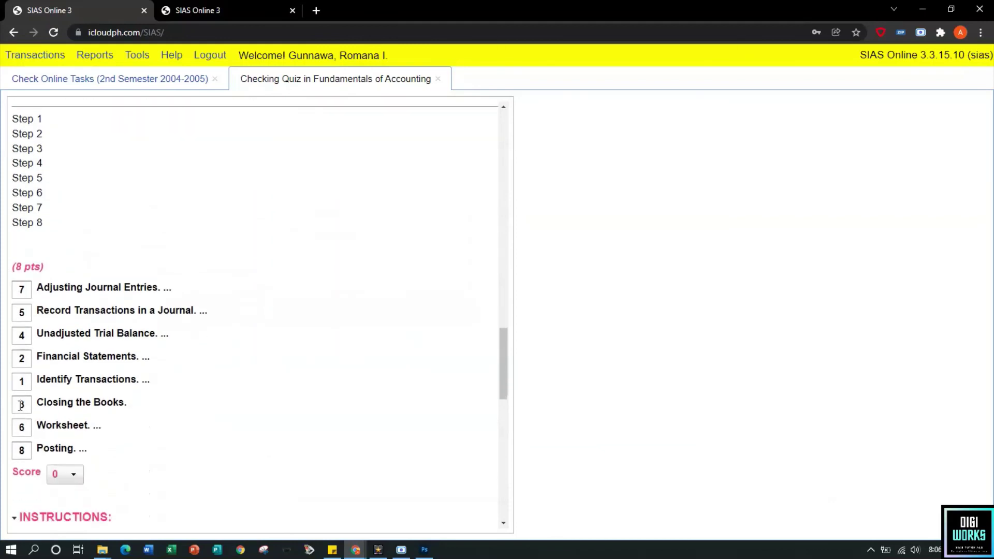
pyautogui.click(62, 473)
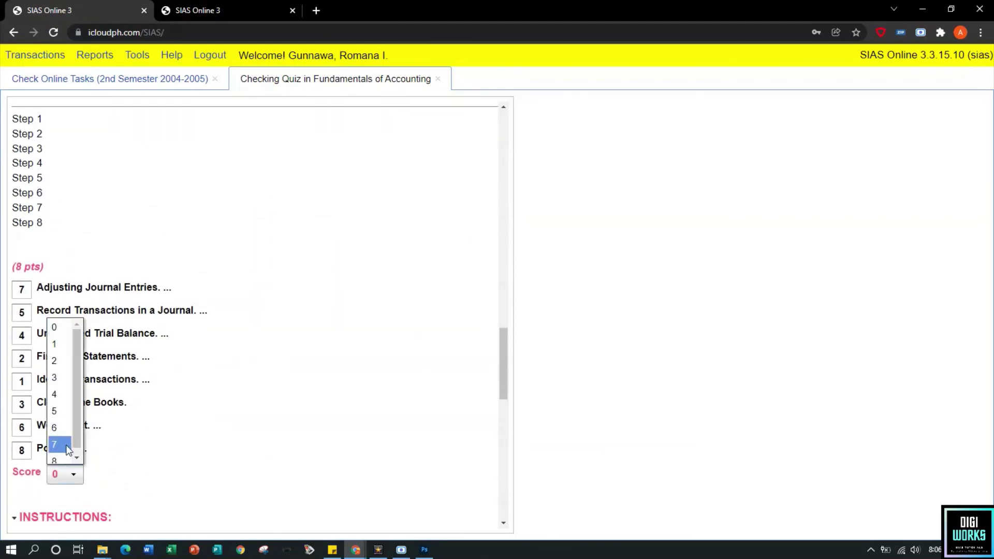
pyautogui.click(59, 381)
# Set the score of the essay answer in question 7 to 5
pyautogui.scroll(-7, 45, 454)
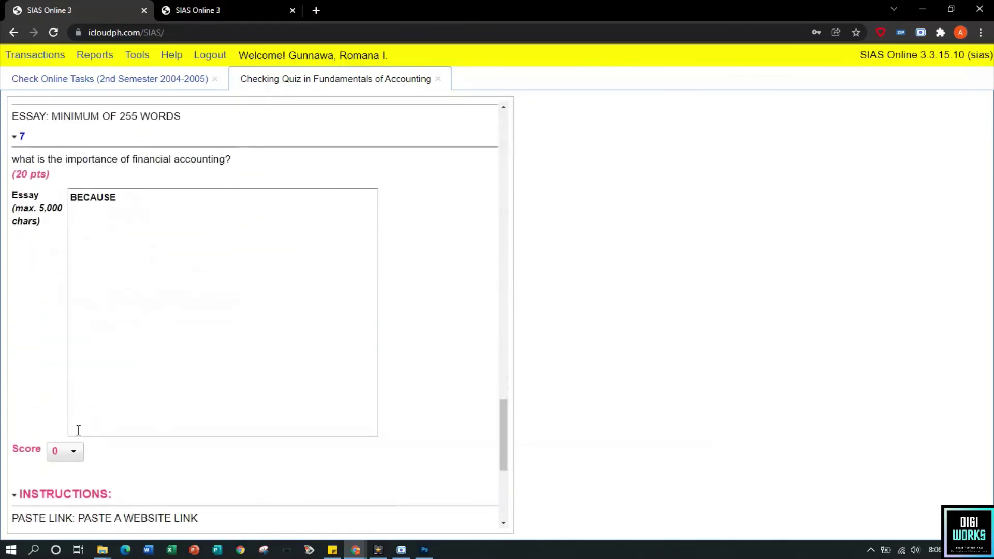
pyautogui.scroll(-1, 78, 429)
pyautogui.click(68, 429)
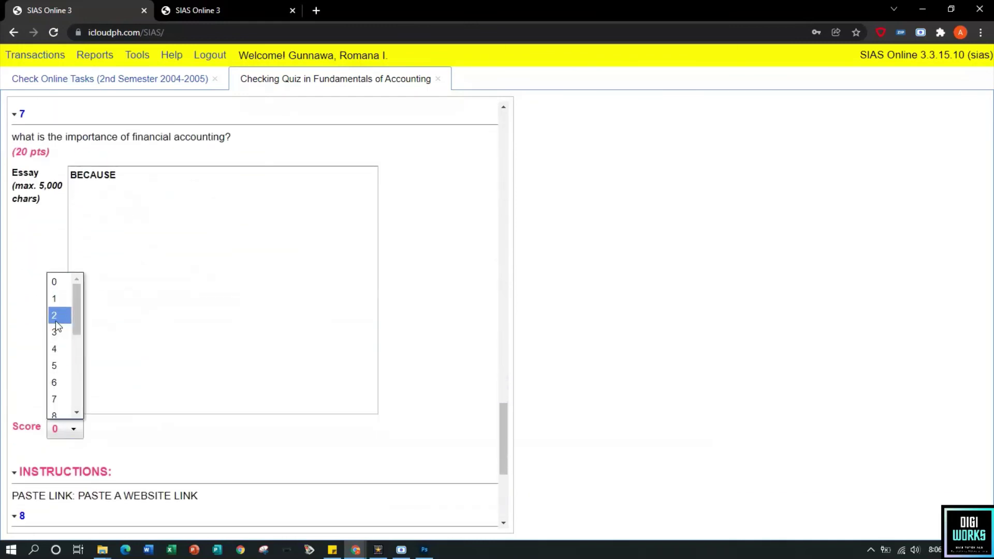
pyautogui.click(54, 366)
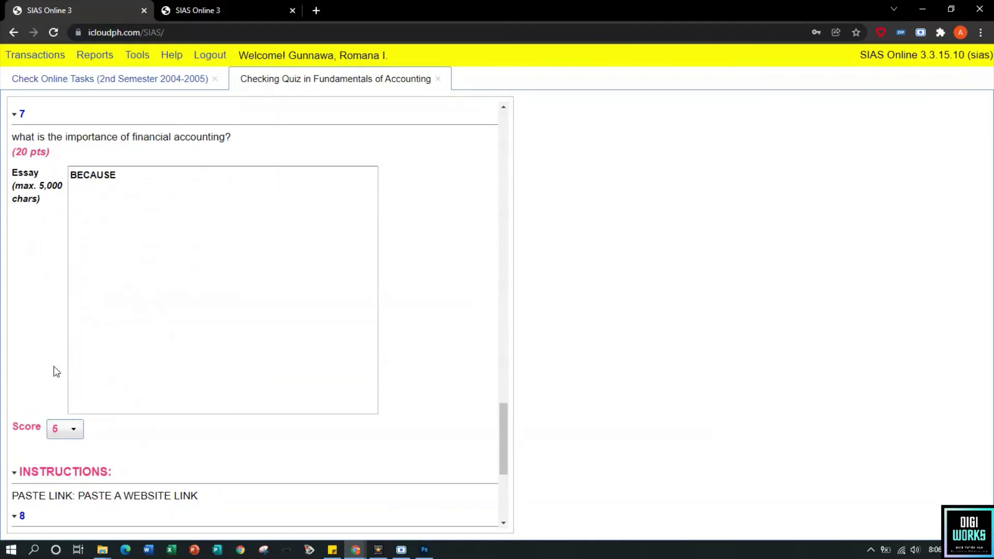
# Set the score of the website link answer in question 8 to 3
pyautogui.scroll(-1, 47, 379)
pyautogui.scroll(-4, 46, 378)
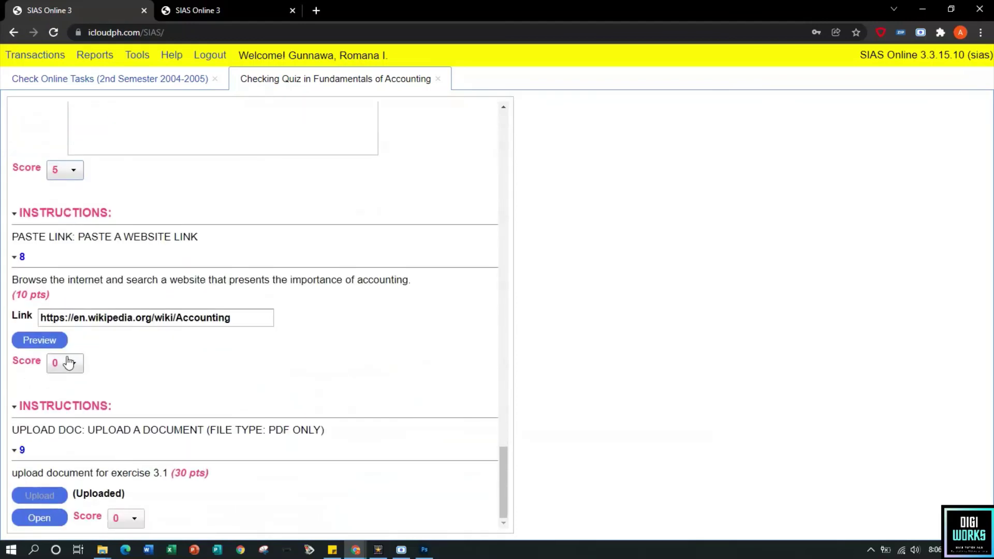
pyautogui.click(66, 364)
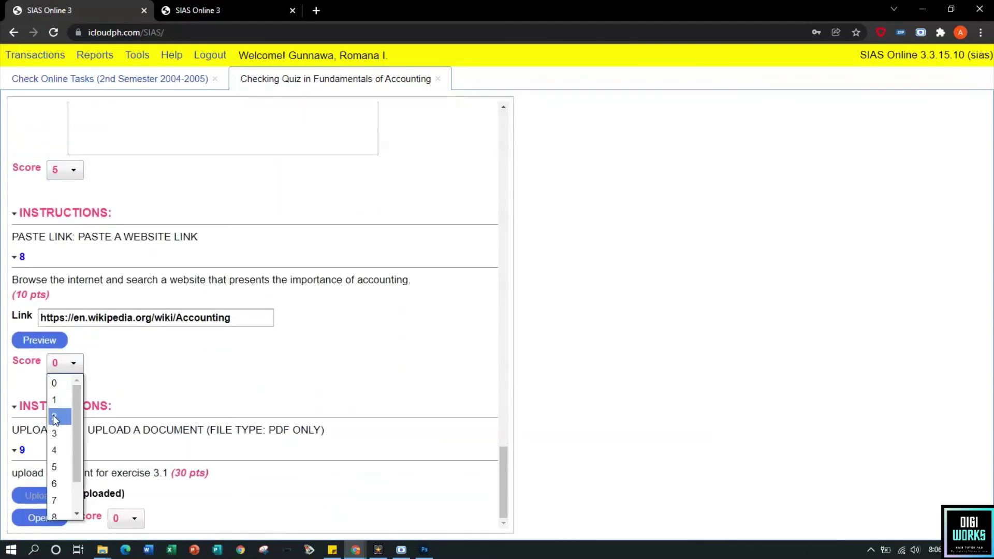
pyautogui.click(55, 433)
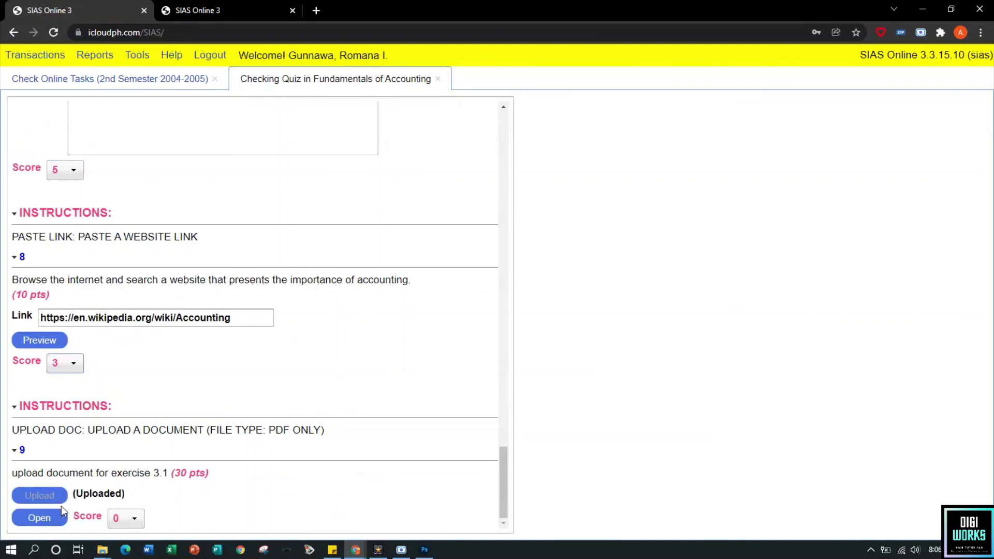
# Open the PDF uploaded for question 9, look through all its pages and return to the quiz checking page
pyautogui.click(42, 518)
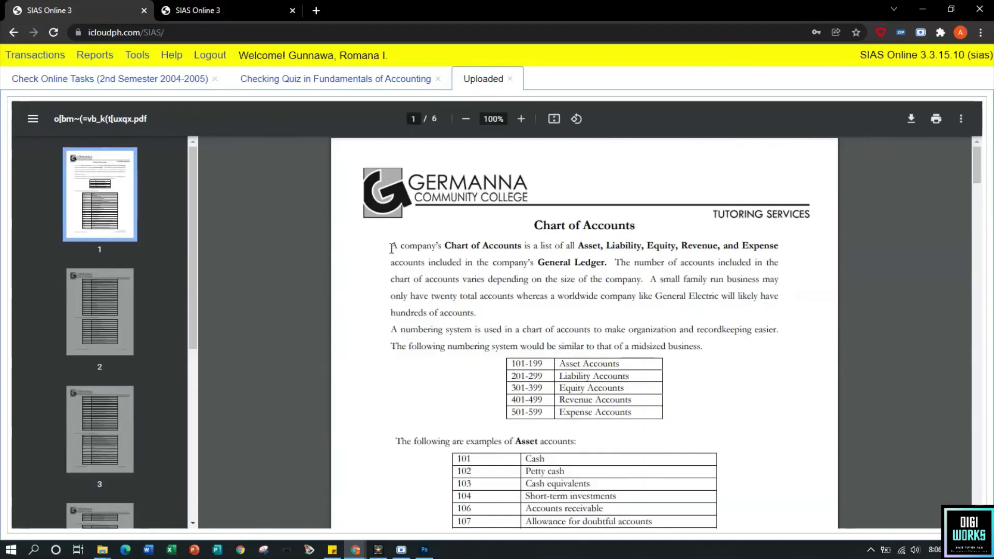
pyautogui.scroll(-20, 392, 249)
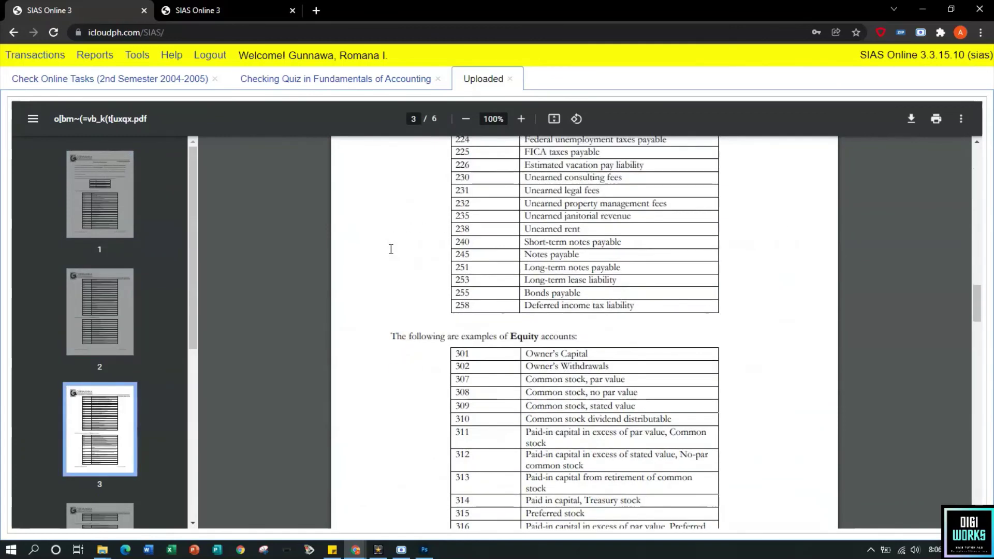
pyautogui.scroll(-20, 391, 254)
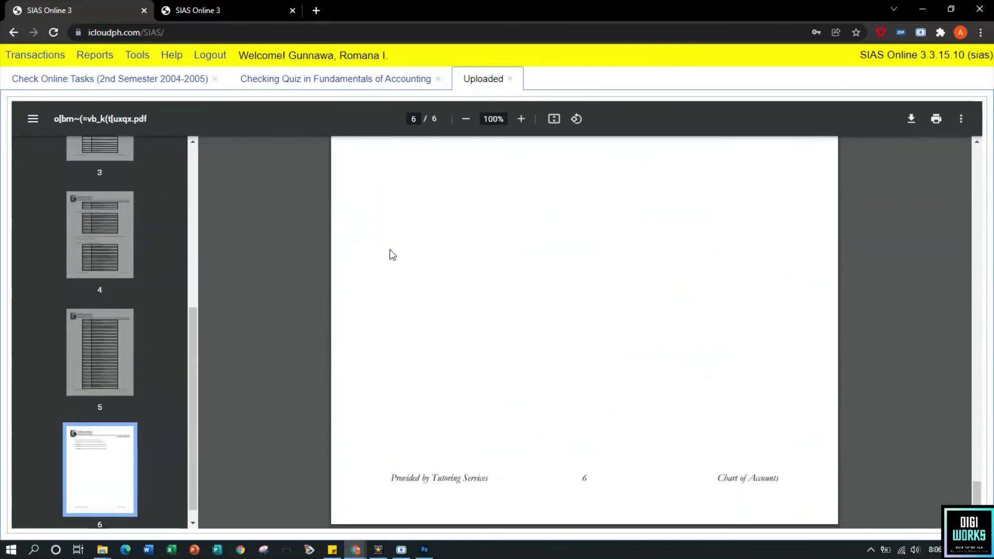
pyautogui.click(340, 82)
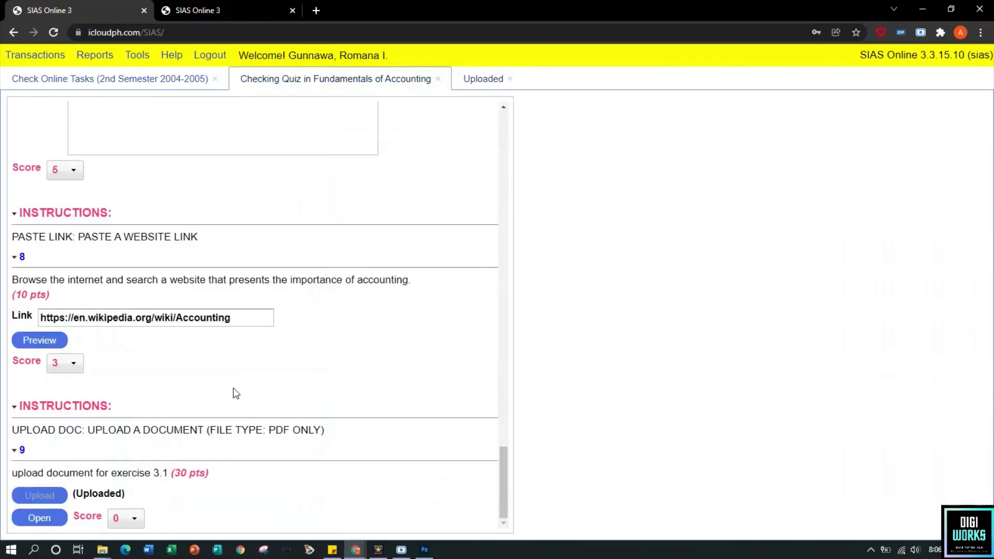
# Set the score of the uploaded document in question 9 to 15
pyautogui.click(124, 518)
pyautogui.scroll(-2, 117, 455)
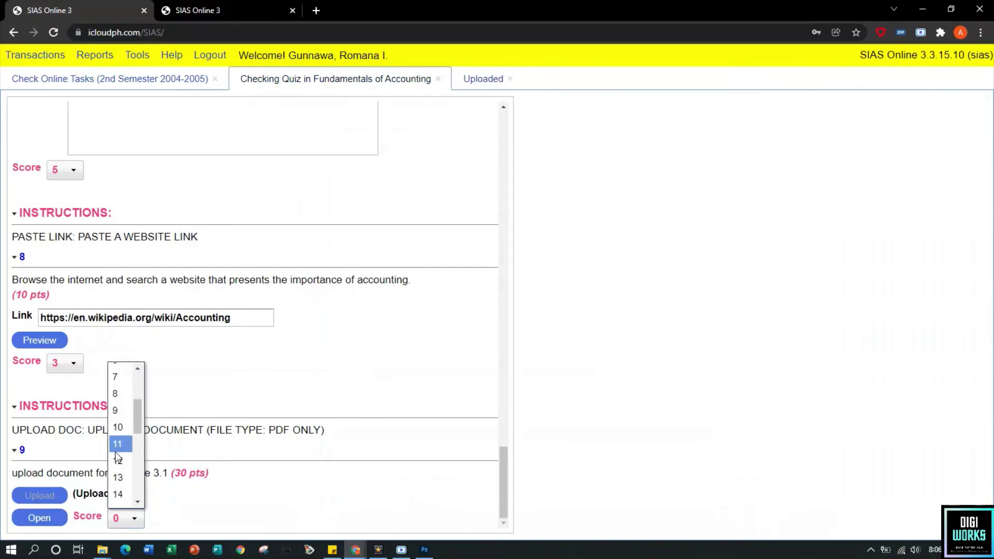
pyautogui.scroll(-1, 117, 457)
pyautogui.scroll(2, 118, 474)
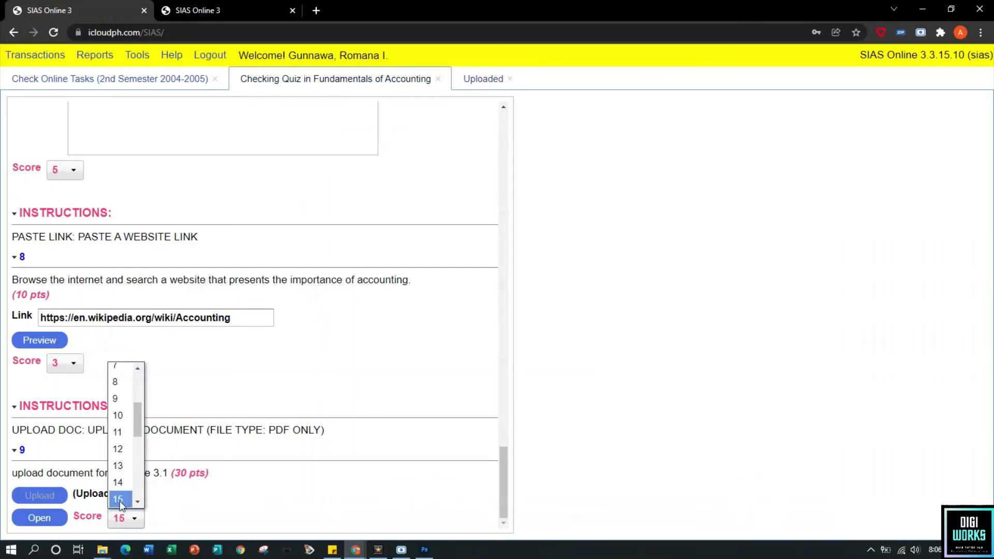
pyautogui.click(120, 500)
# Go back to the total score to review it, and close the quiz checking page and the uploaded document
pyautogui.scroll(12, 191, 518)
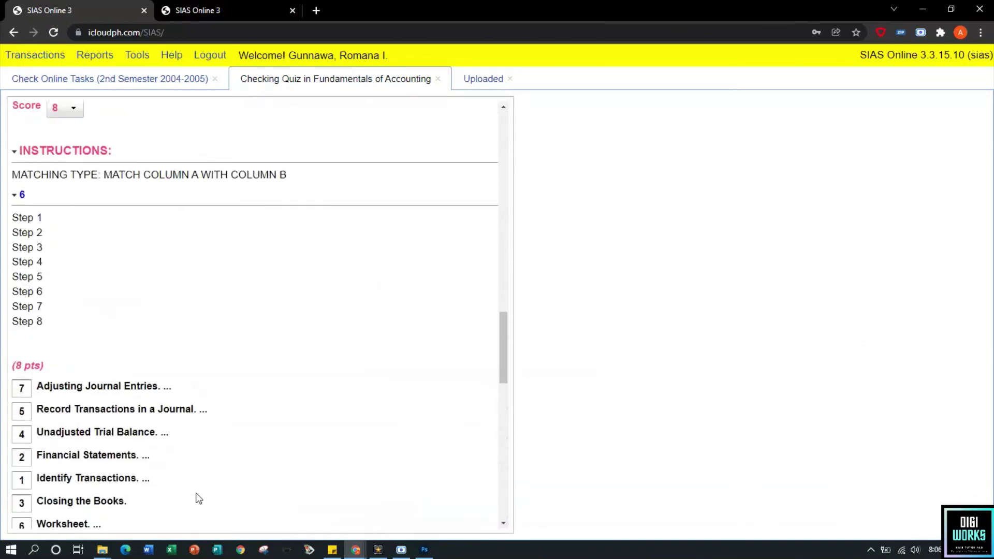
pyautogui.scroll(15, 198, 498)
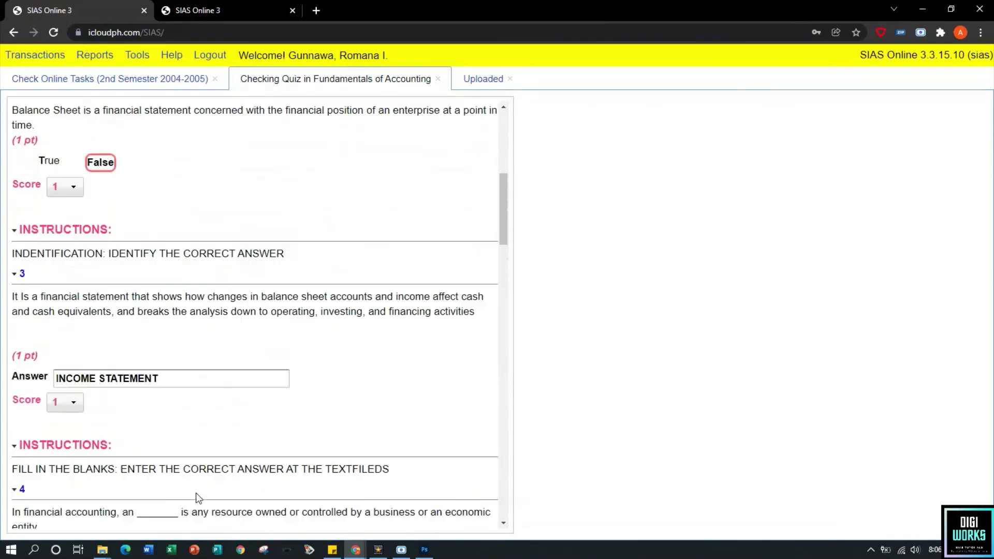
pyautogui.scroll(10, 199, 498)
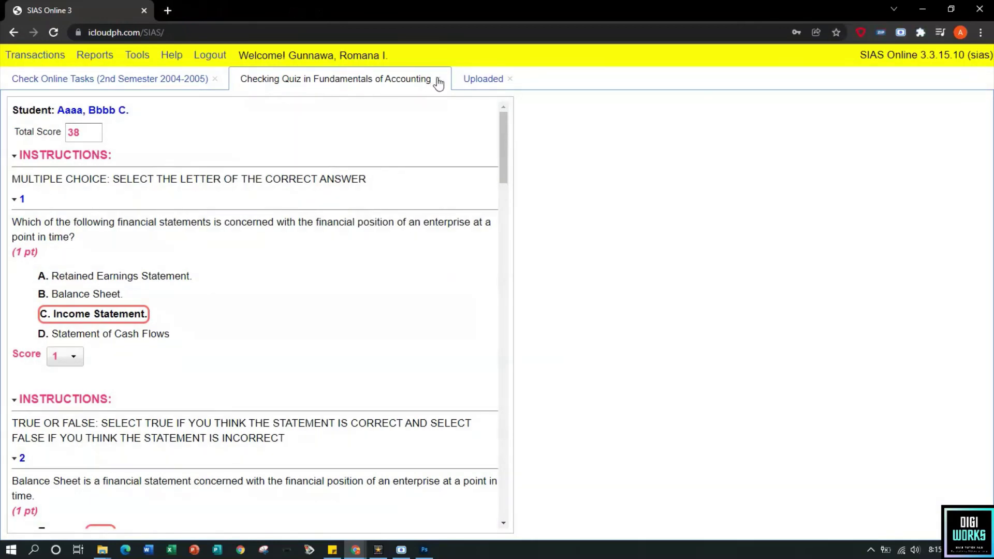
pyautogui.click(437, 80)
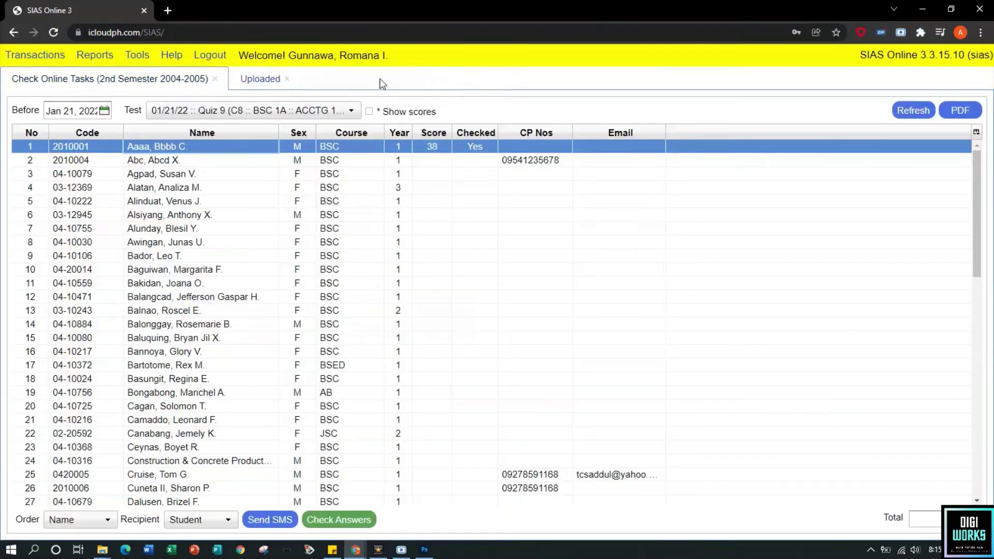
pyautogui.click(266, 81)
pyautogui.click(287, 79)
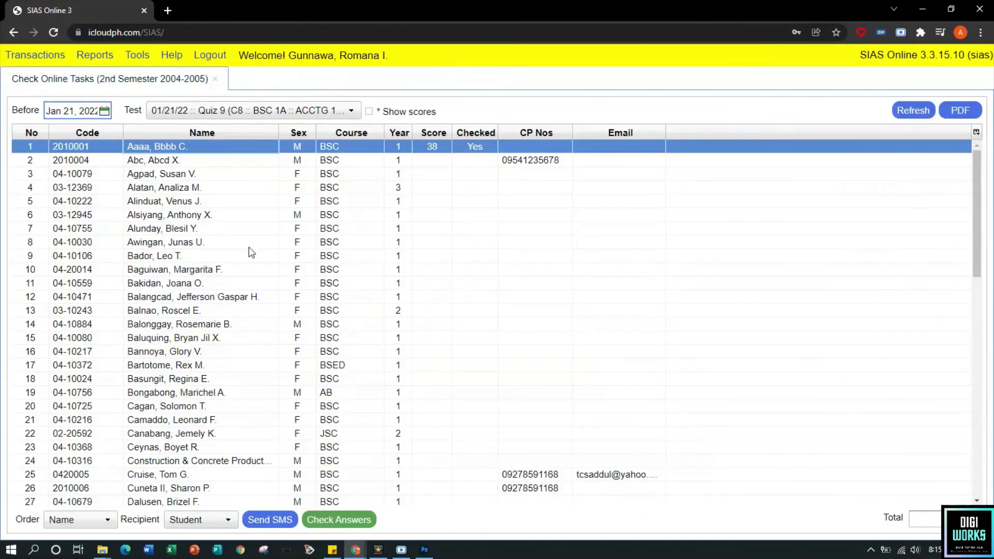
# Enable showing the scores of Quiz 9 to the students in section BSC 1A and confirm it
pyautogui.click(433, 148)
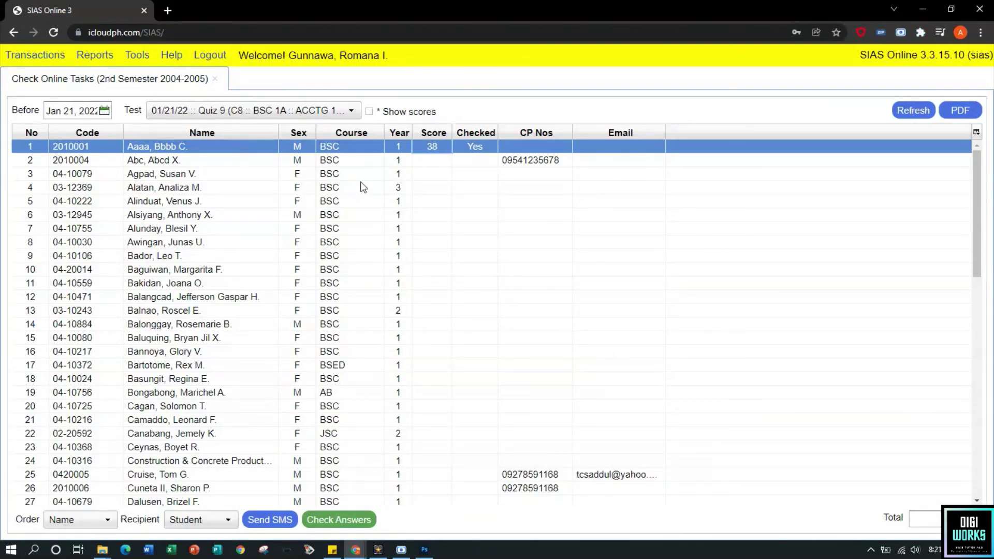
pyautogui.click(368, 112)
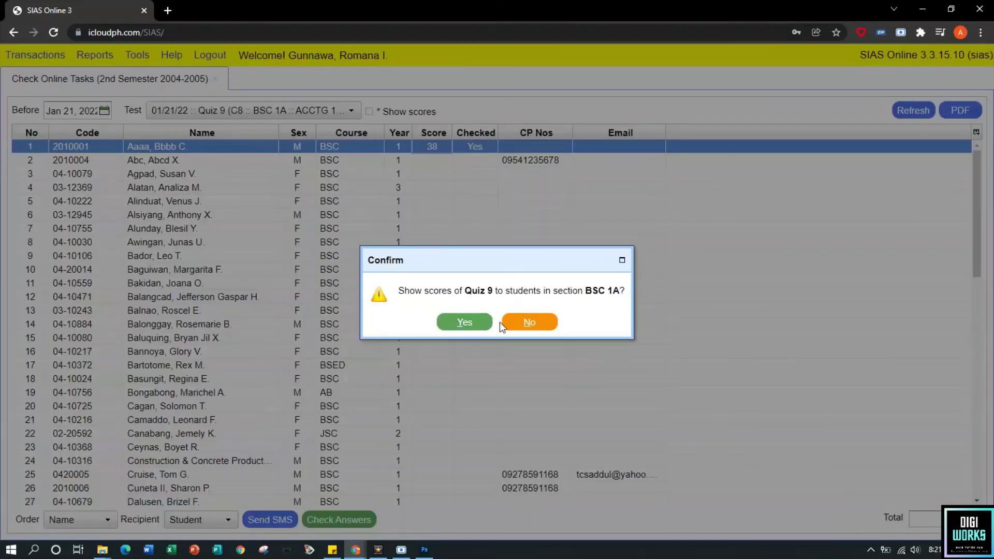
pyautogui.click(464, 323)
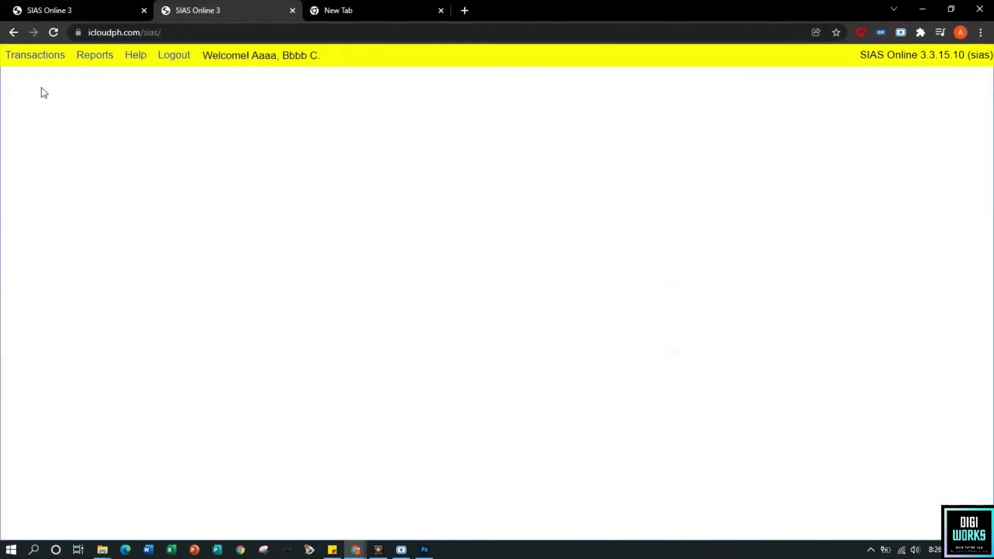
# In the student's account, open the test scores page and check the scores of Quiz 9 (C8 :: BSC 1A :: ACCTG 1/2)
pyautogui.click(37, 56)
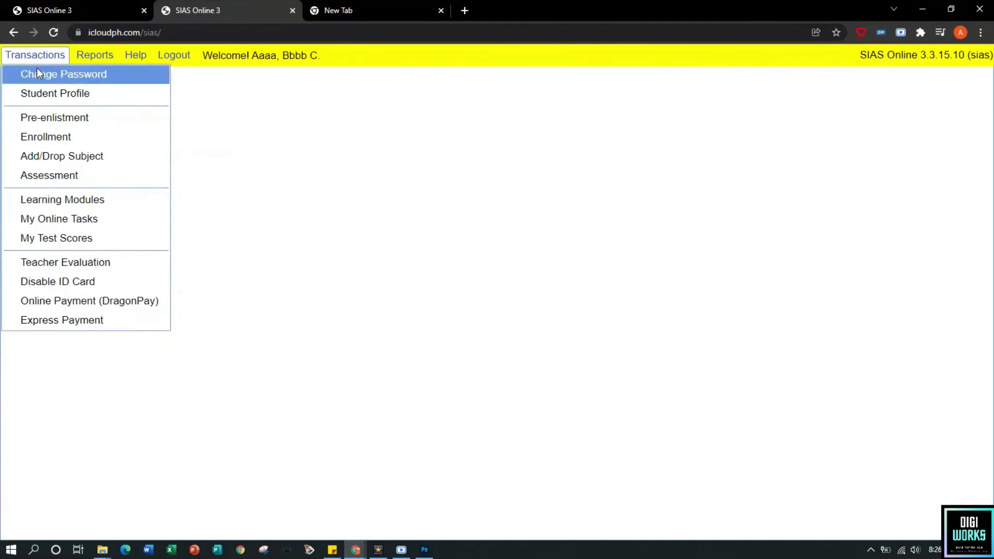
pyautogui.click(56, 240)
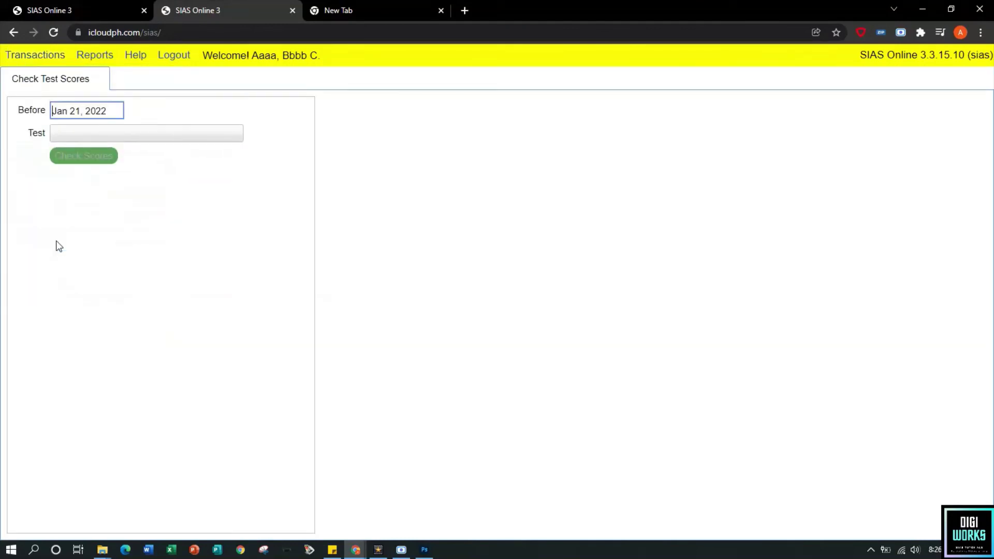
pyautogui.click(139, 141)
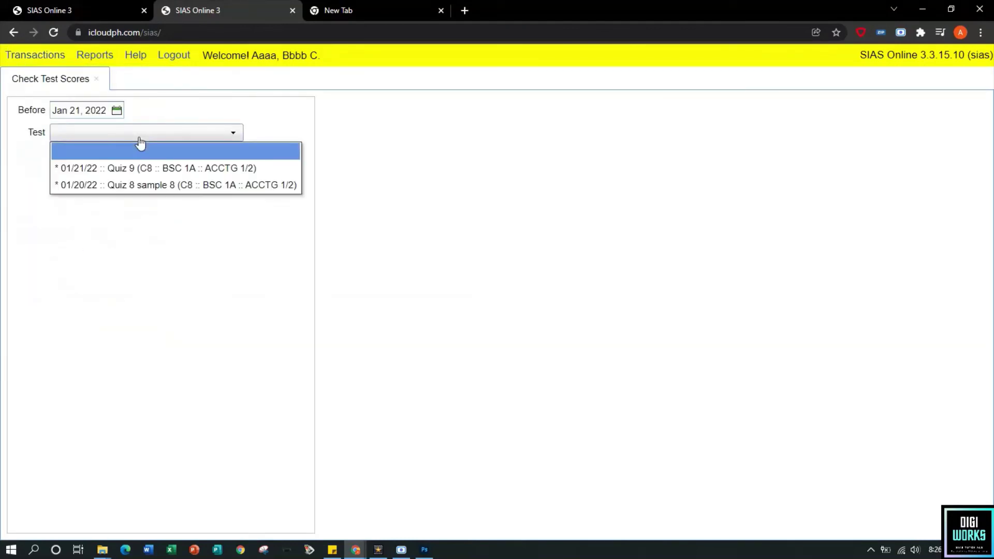
pyautogui.click(139, 169)
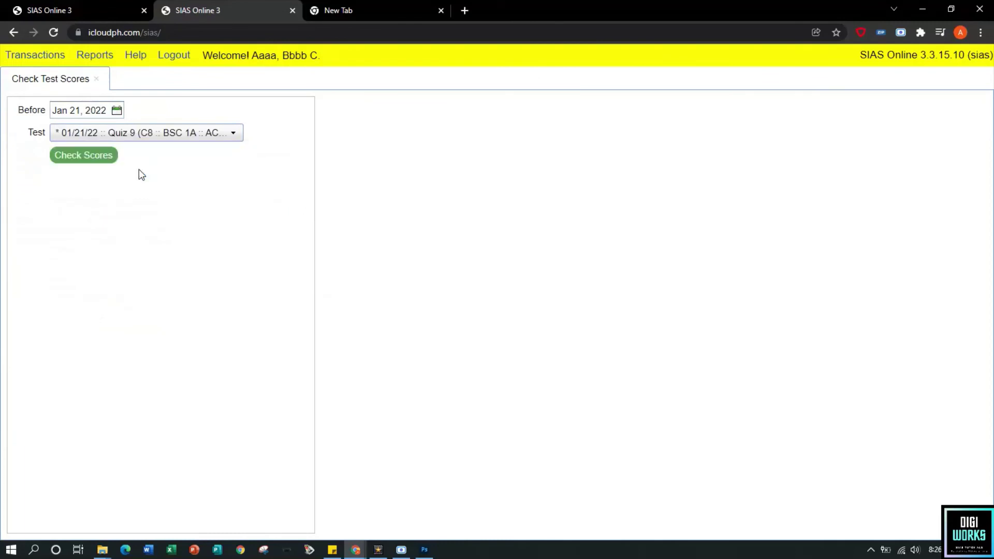
pyautogui.click(101, 161)
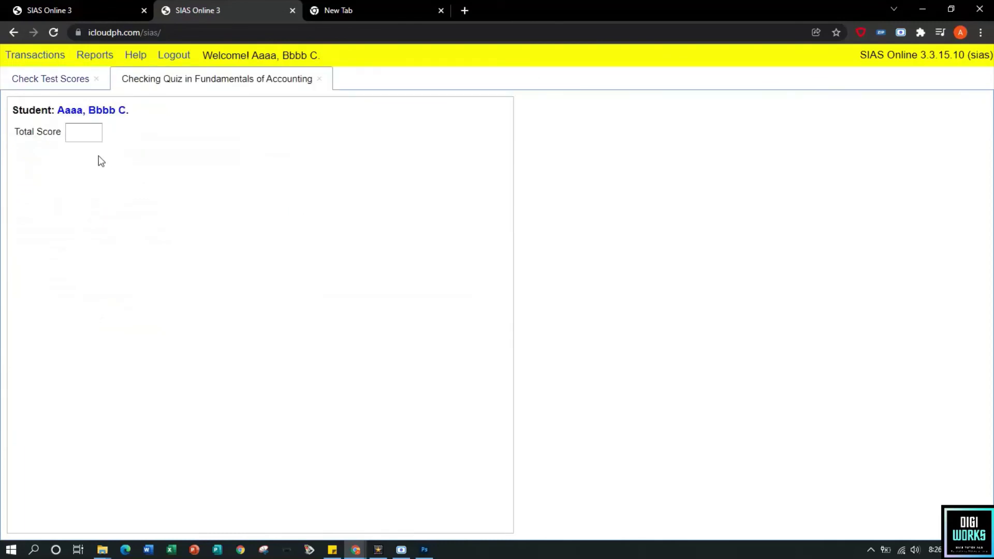